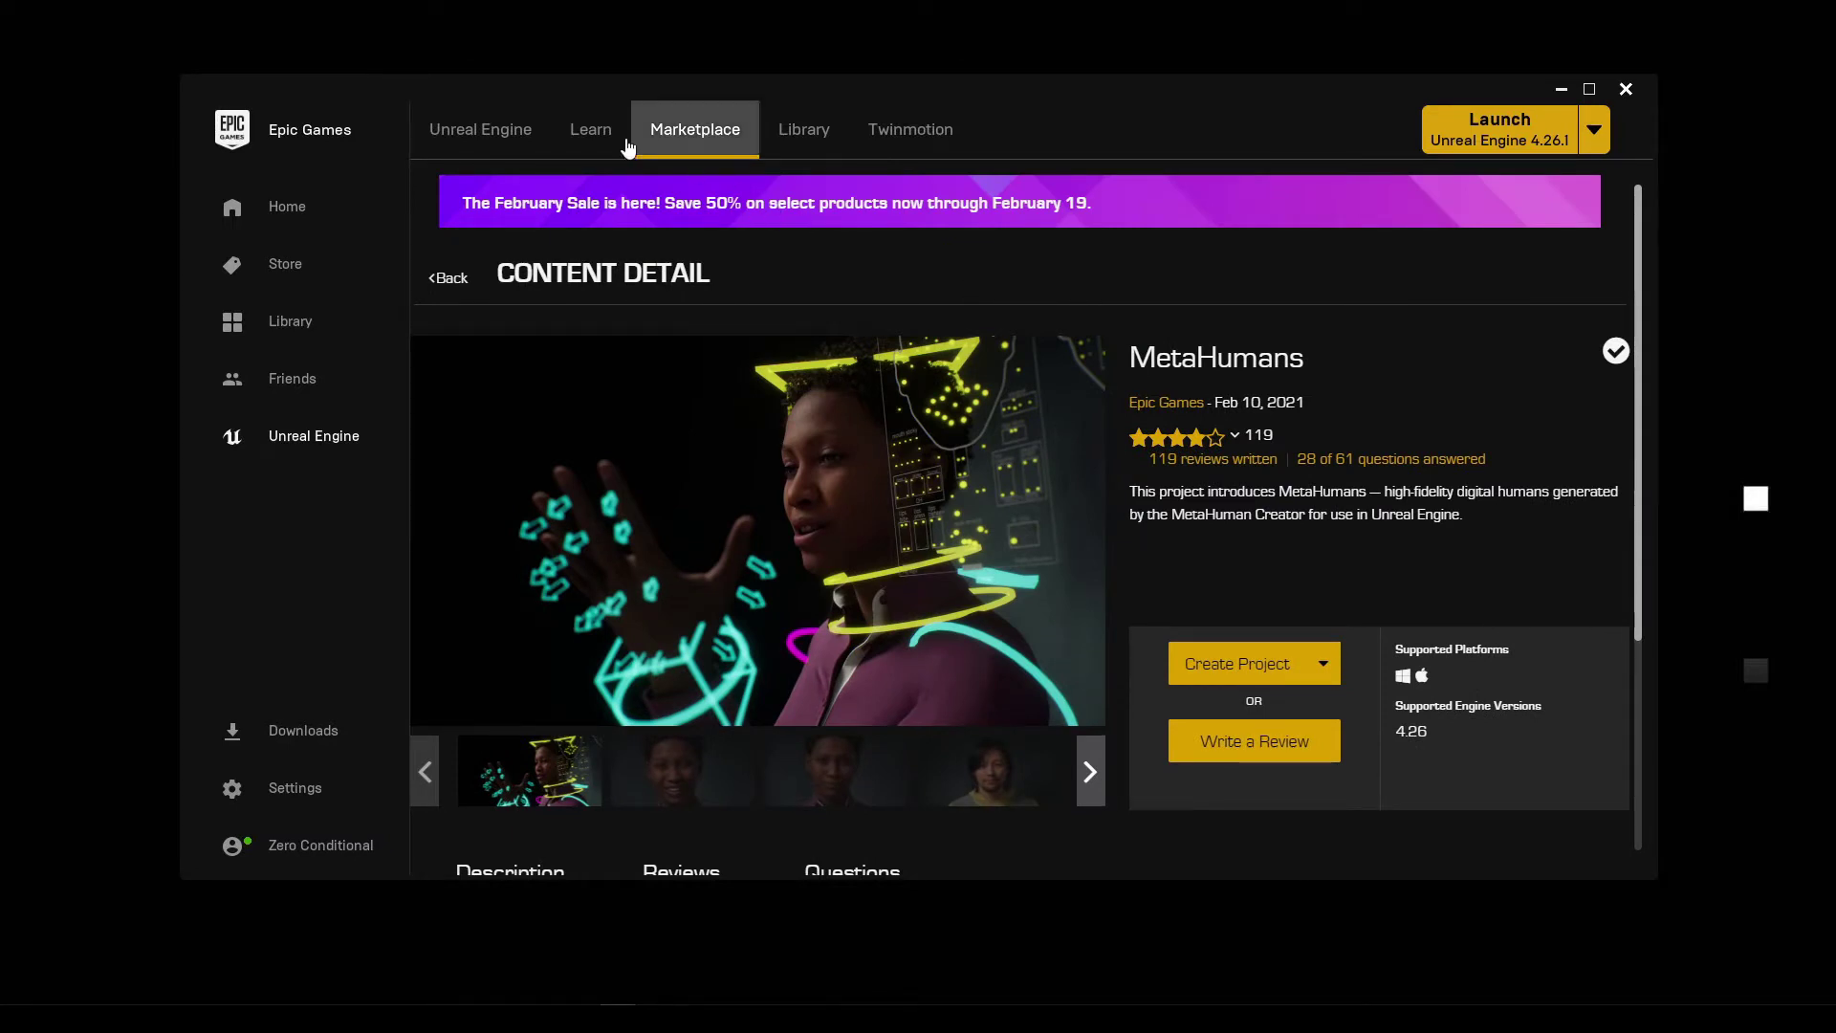
# - Browse the launcher's Learn section for the MetaHumans project under Engine Feature Samples
pyautogui.click(595, 140)
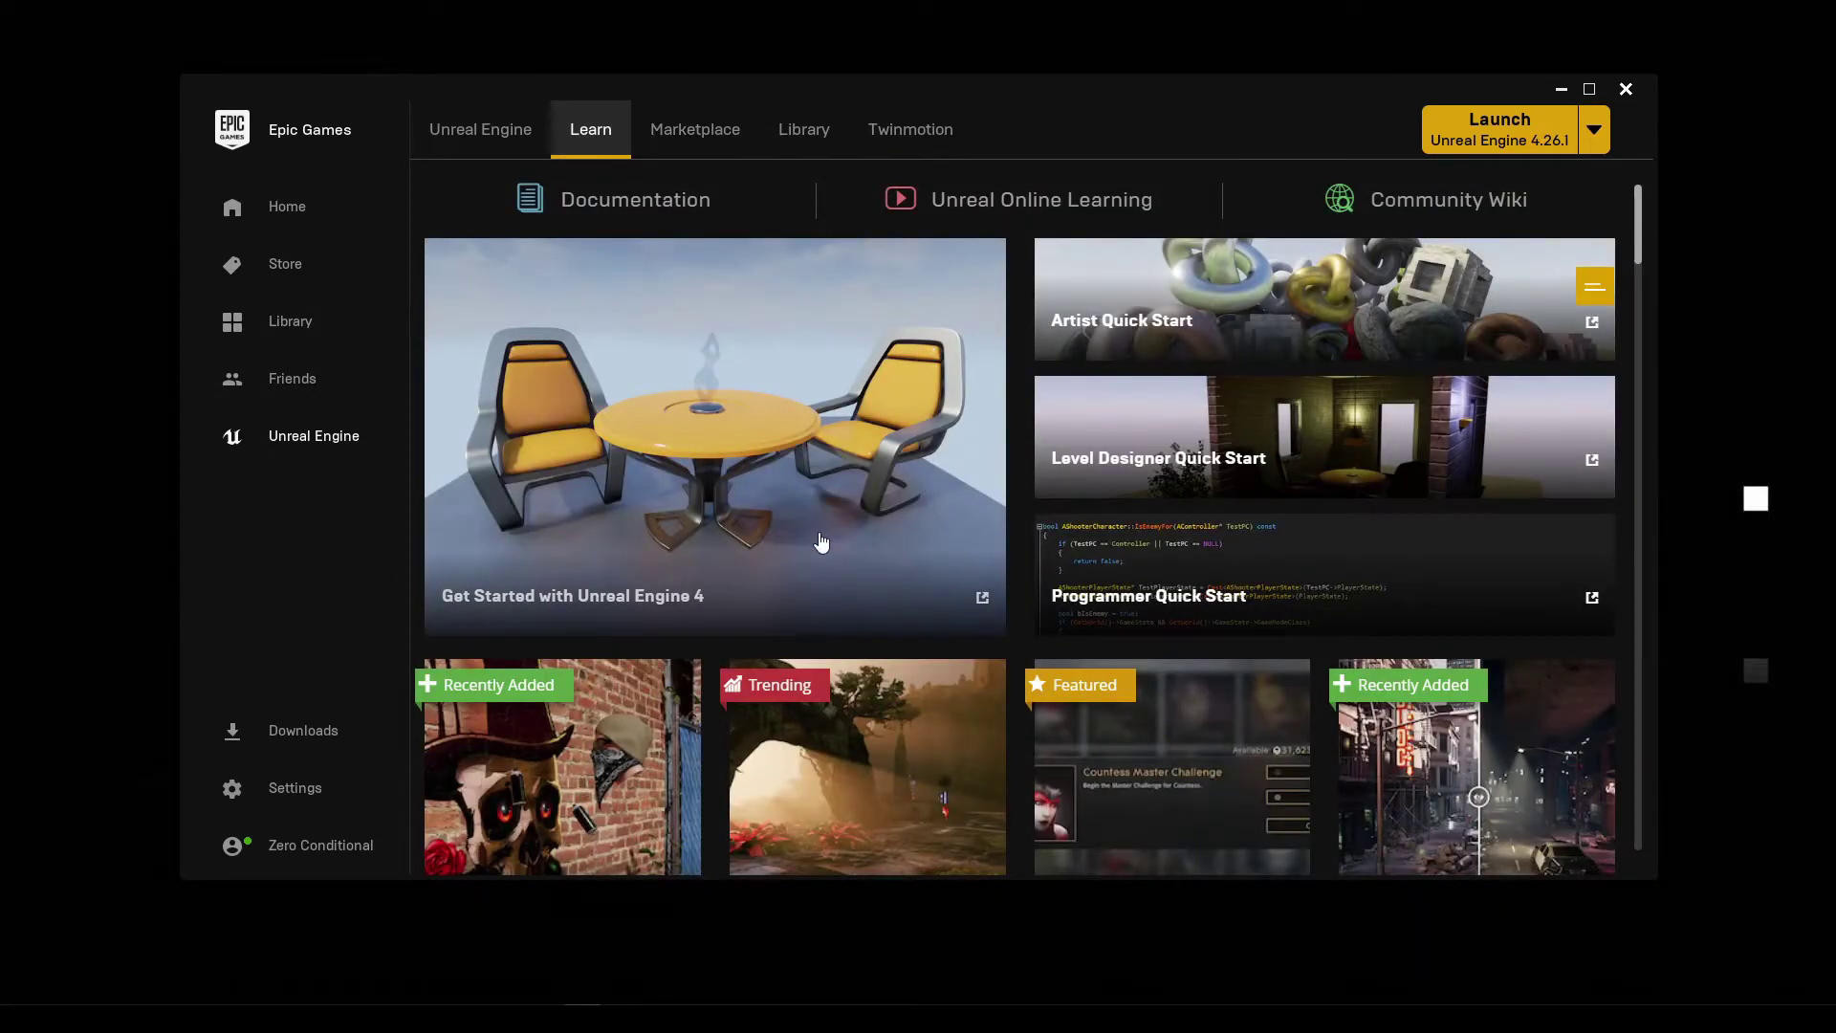
pyautogui.scroll(-5, 823, 542)
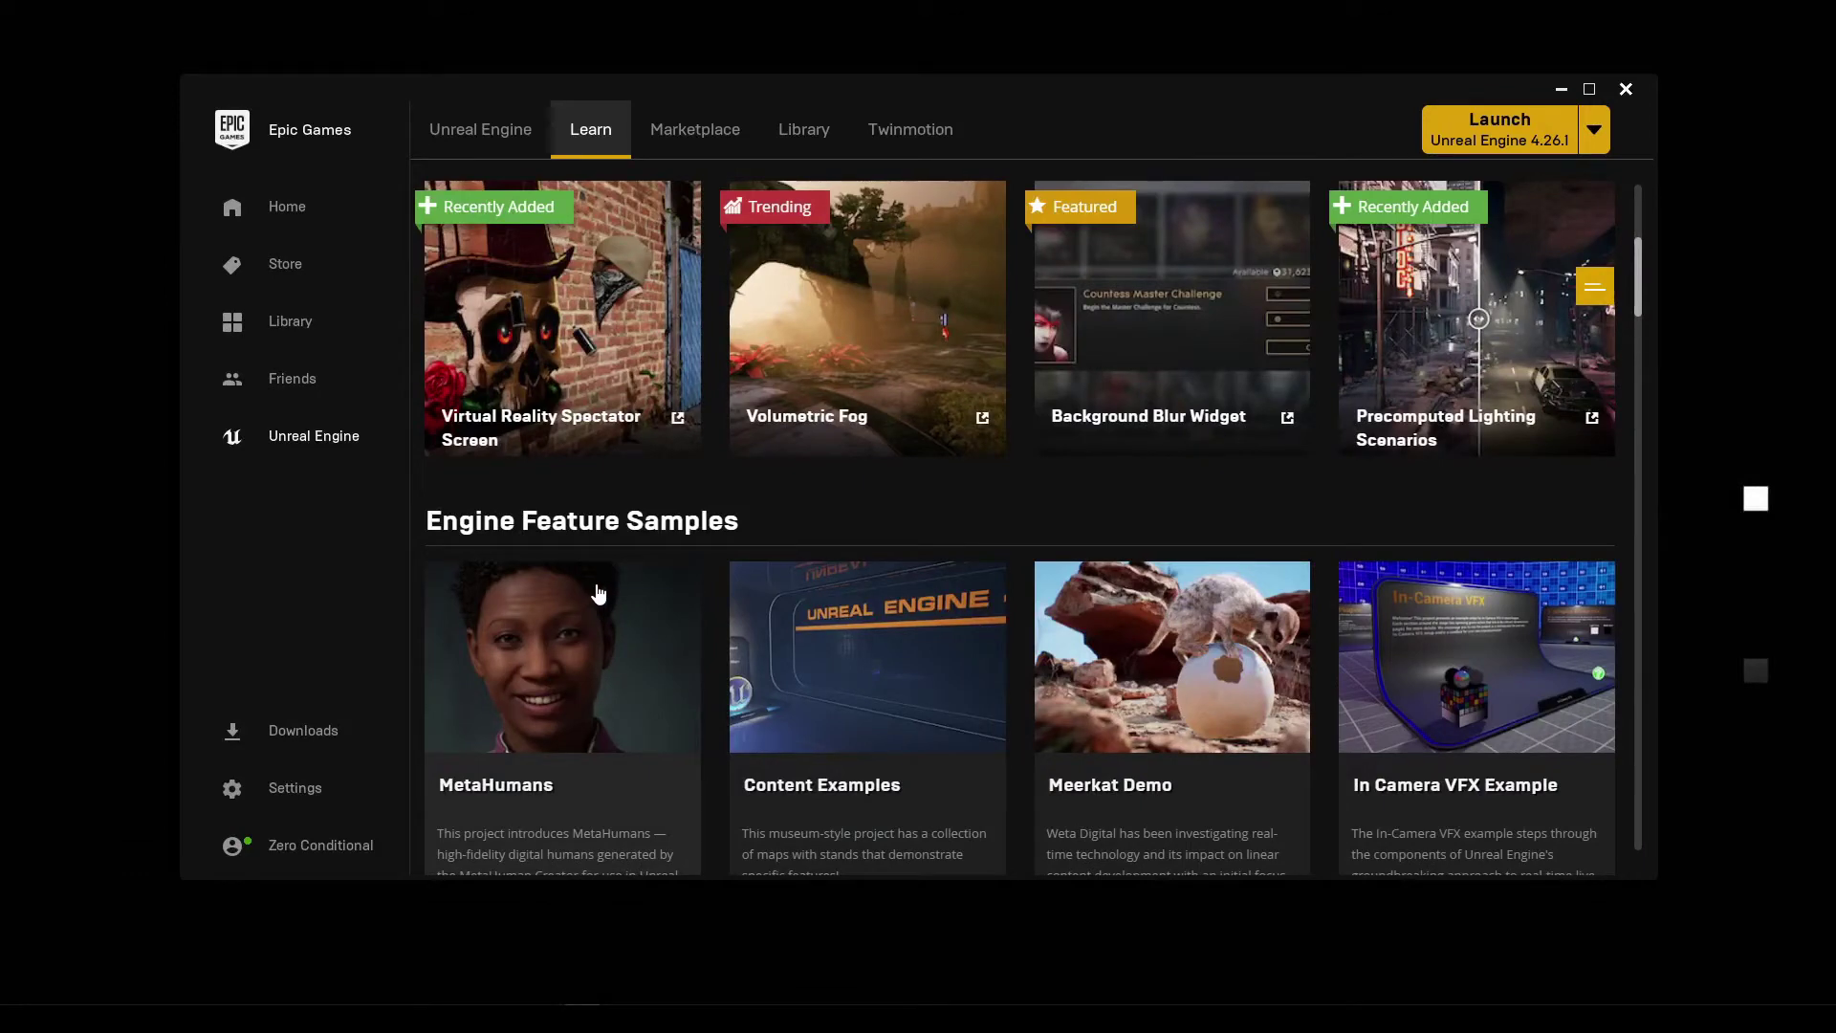
pyautogui.scroll(-4, 750, 578)
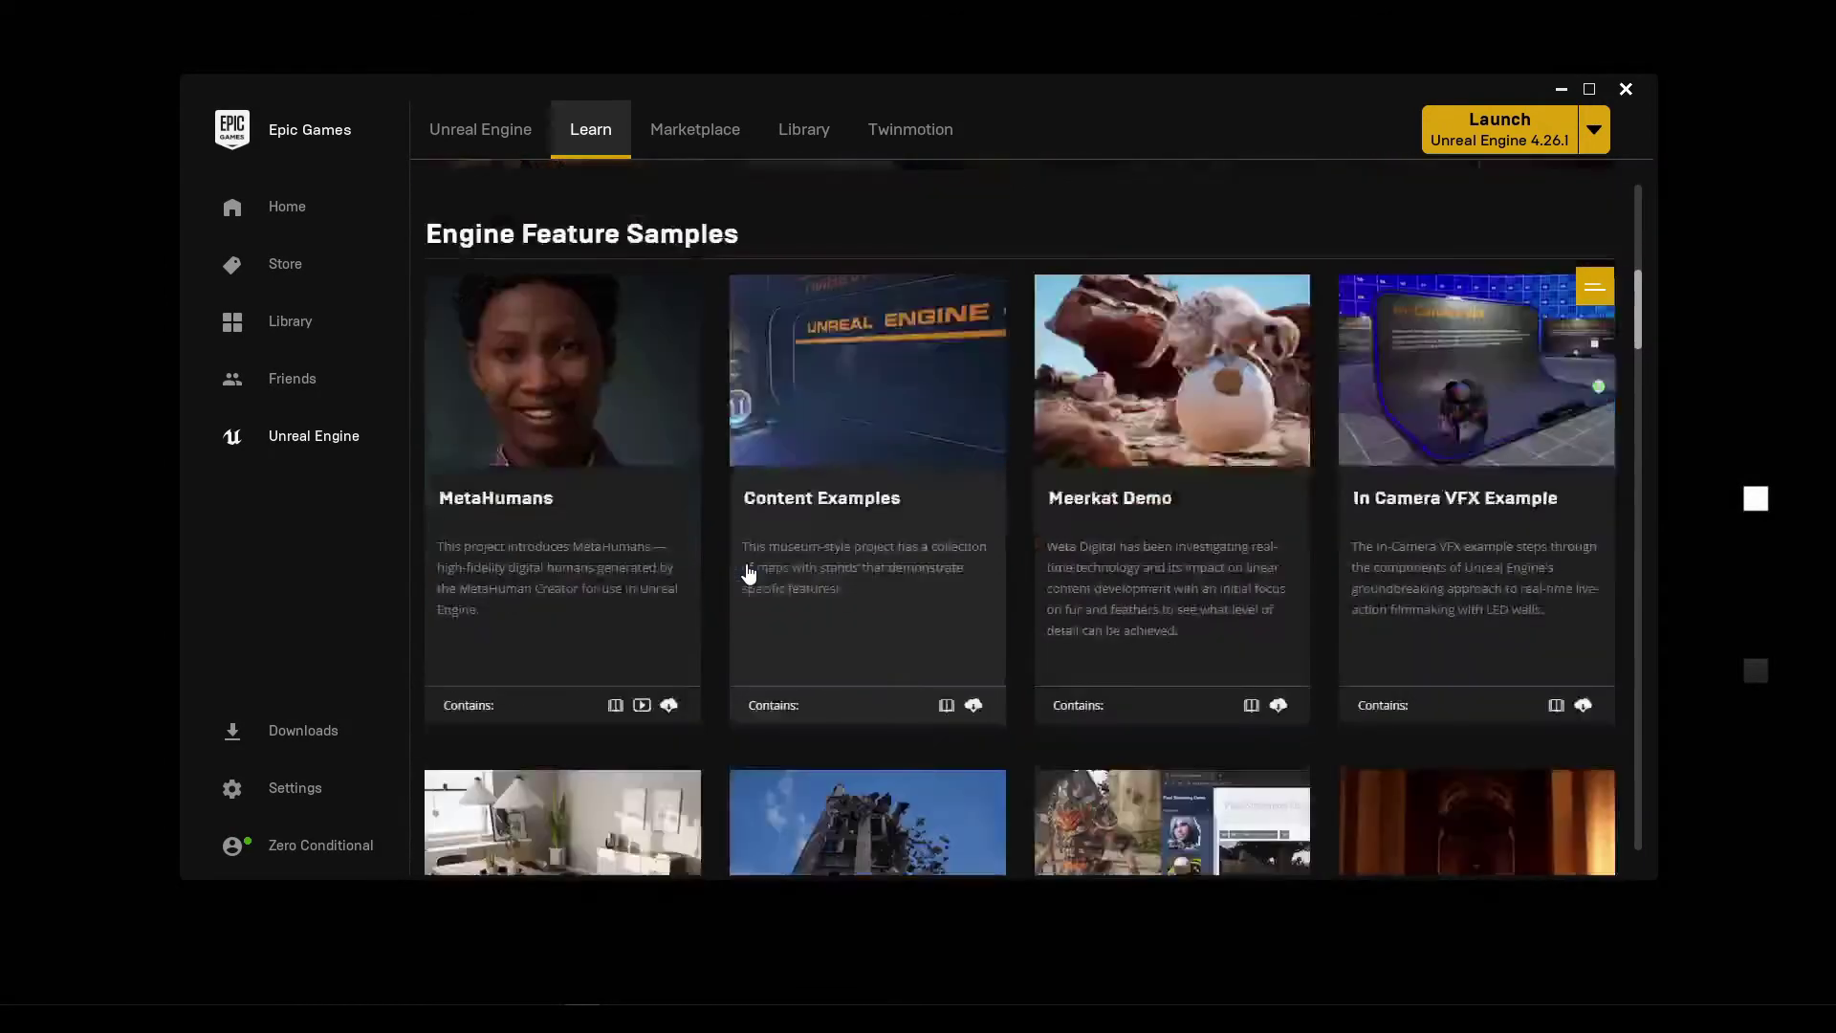
pyautogui.scroll(3, 750, 578)
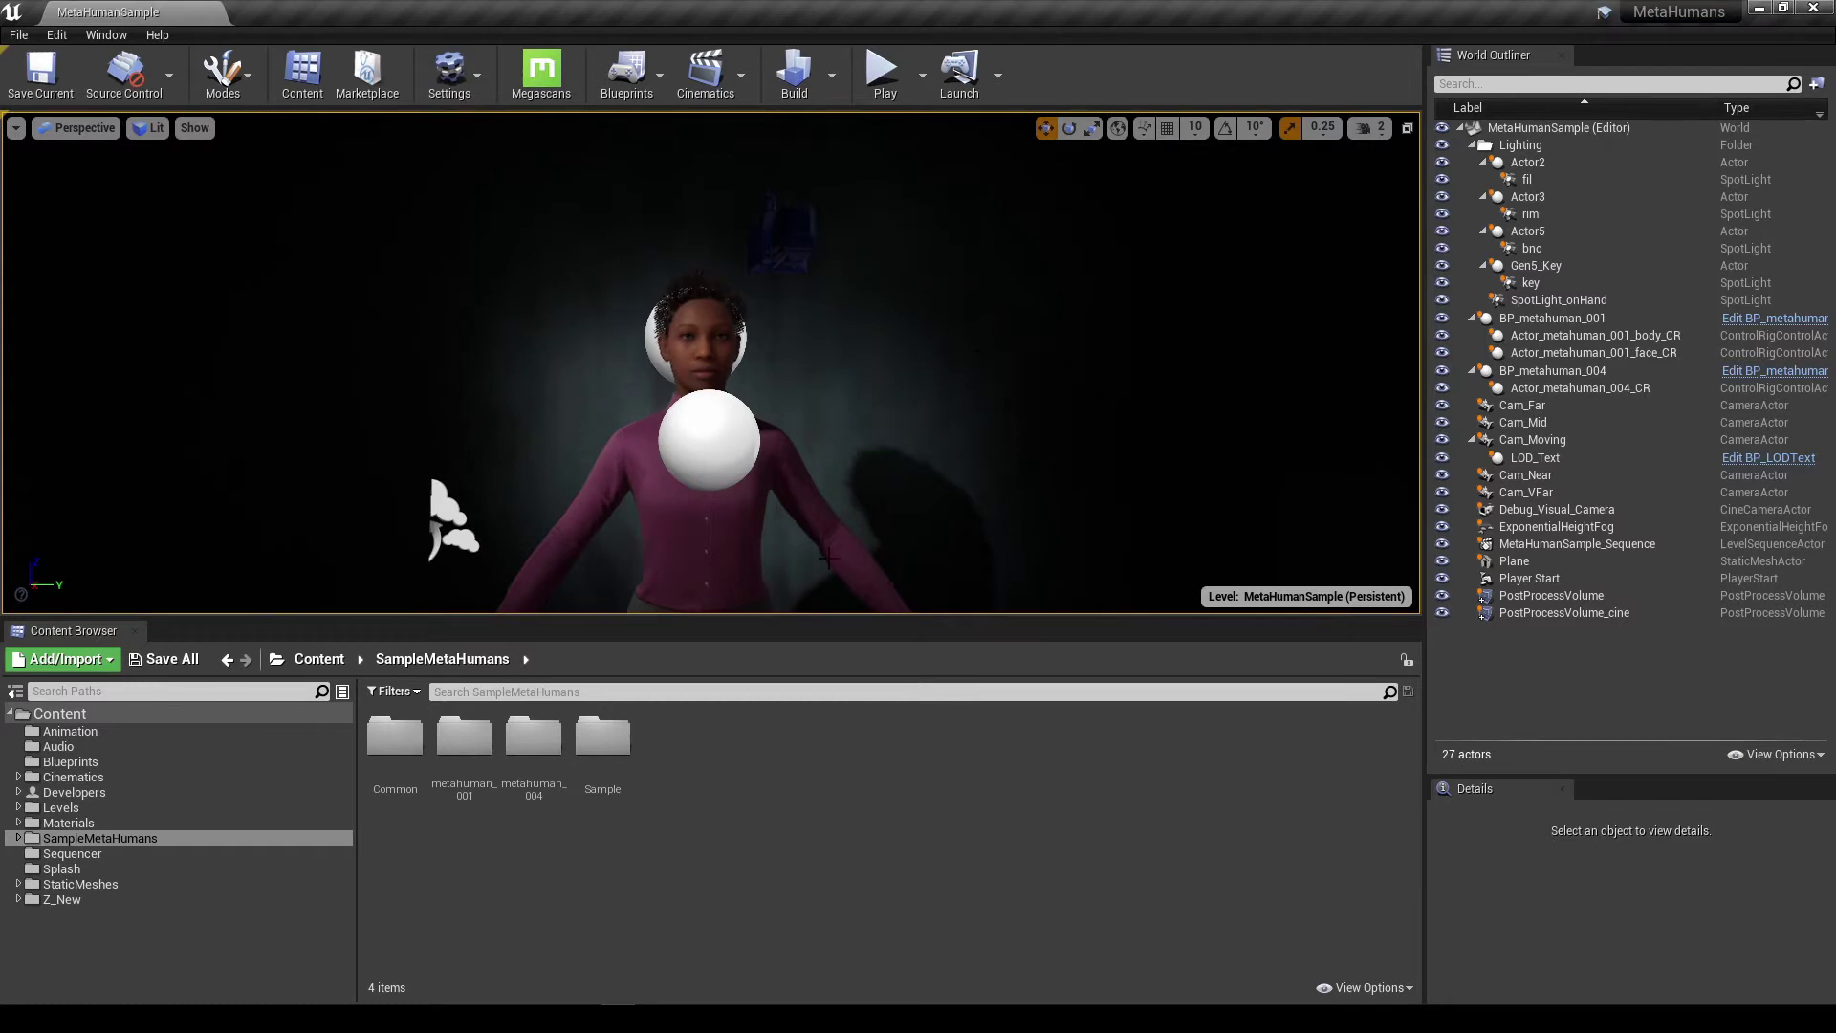
# - Look through the project's Animation, Audio and Blueprints content folders
pyautogui.click(80, 733)
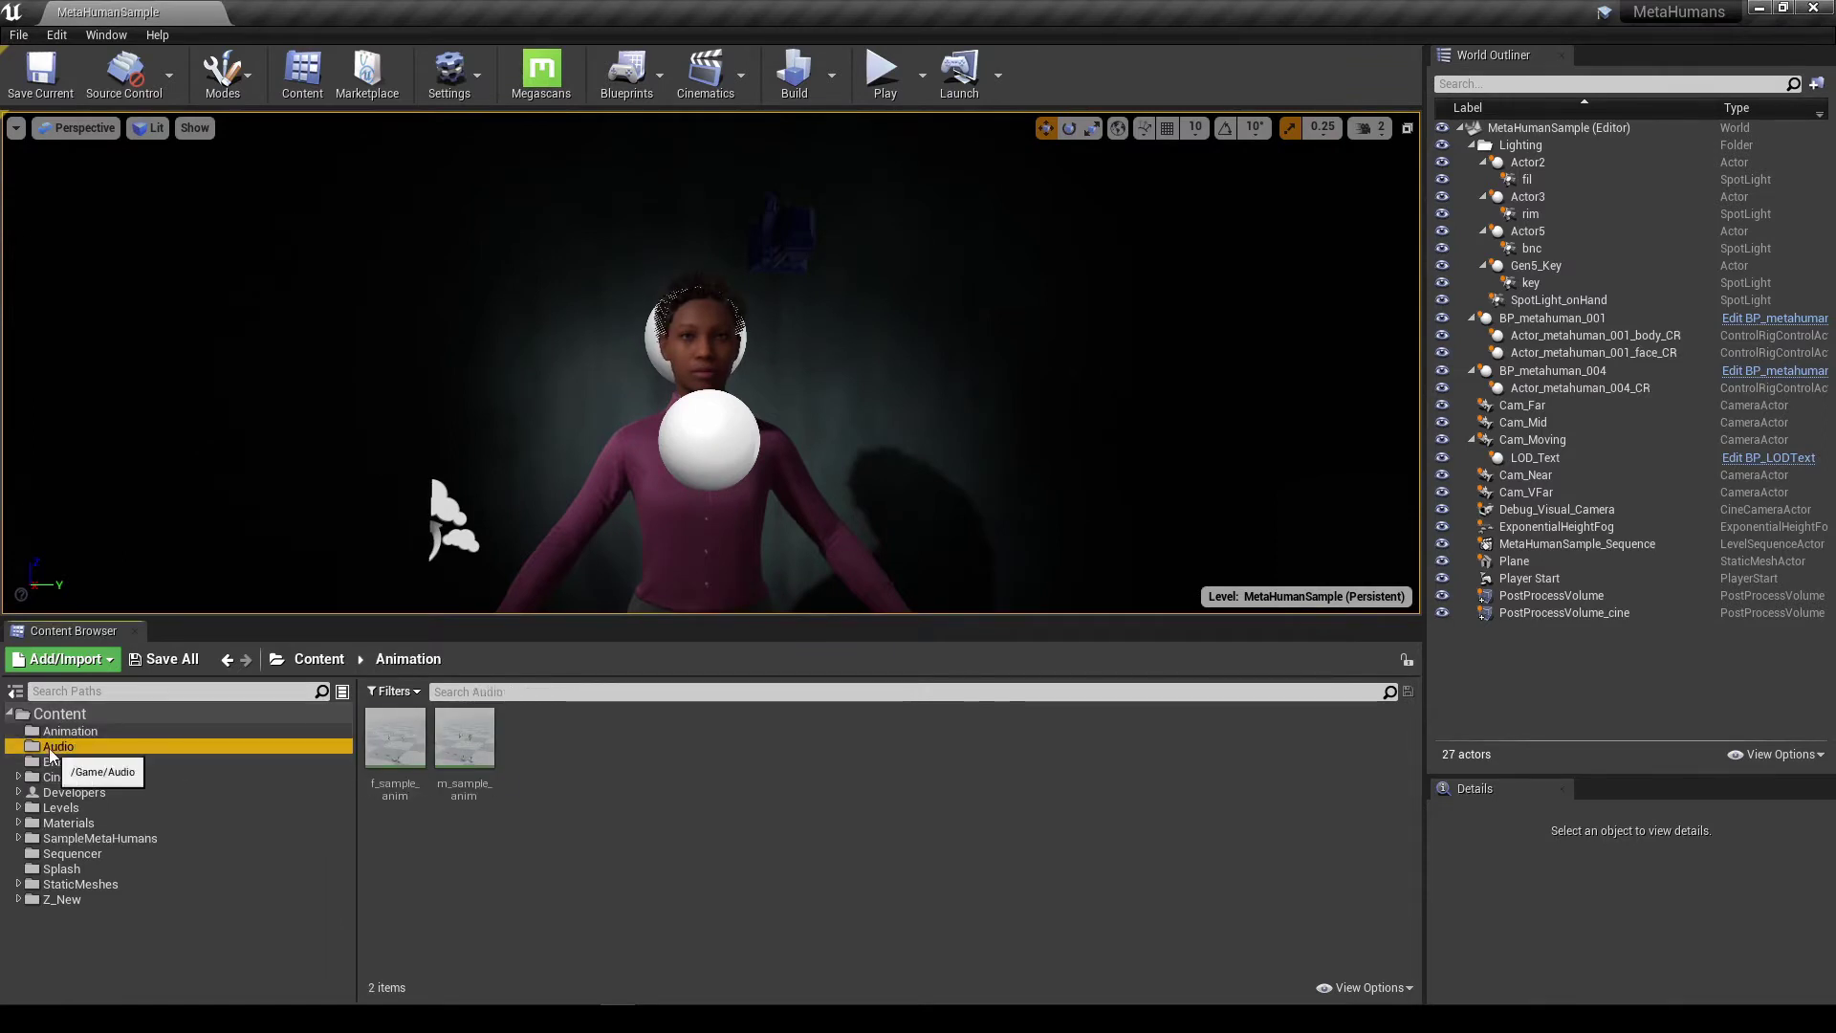
pyautogui.click(49, 748)
pyautogui.click(96, 762)
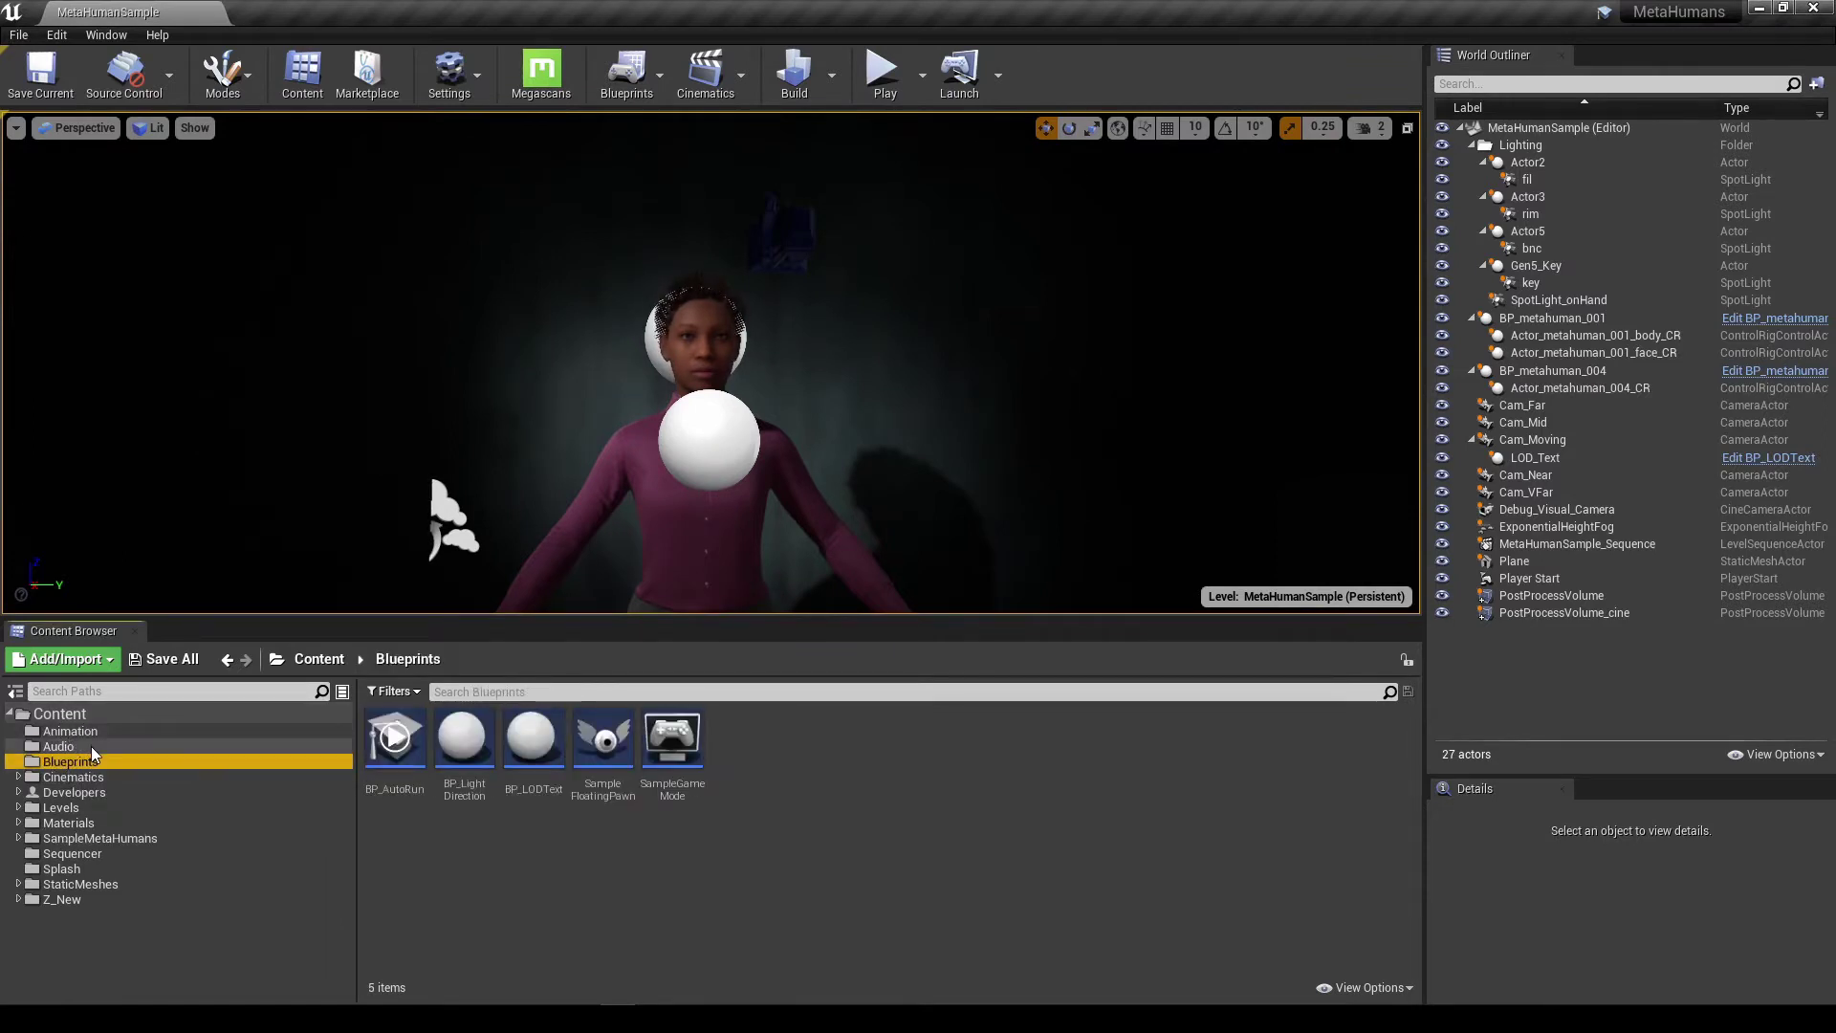
# - Expand the SampleMetaHumans folder and inspect its metahuman_001, Common and Sample subfolders
pyautogui.click(114, 837)
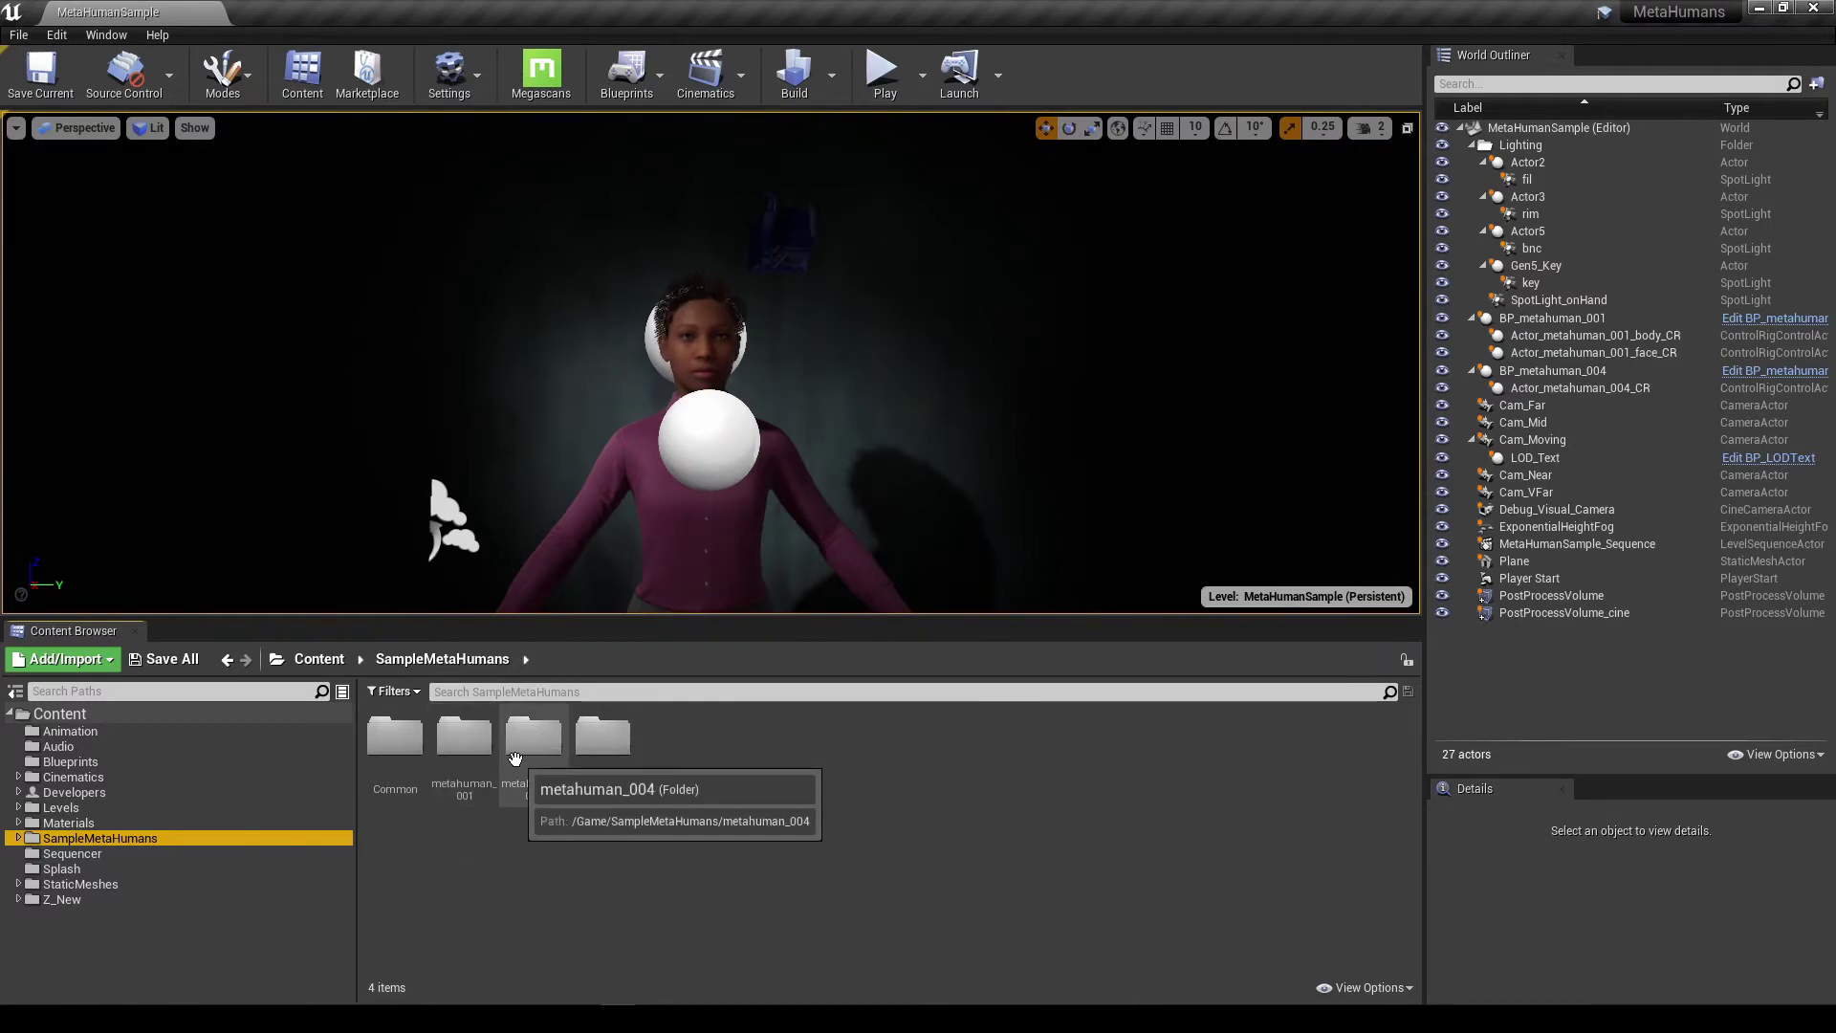
pyautogui.click(18, 839)
pyautogui.click(115, 871)
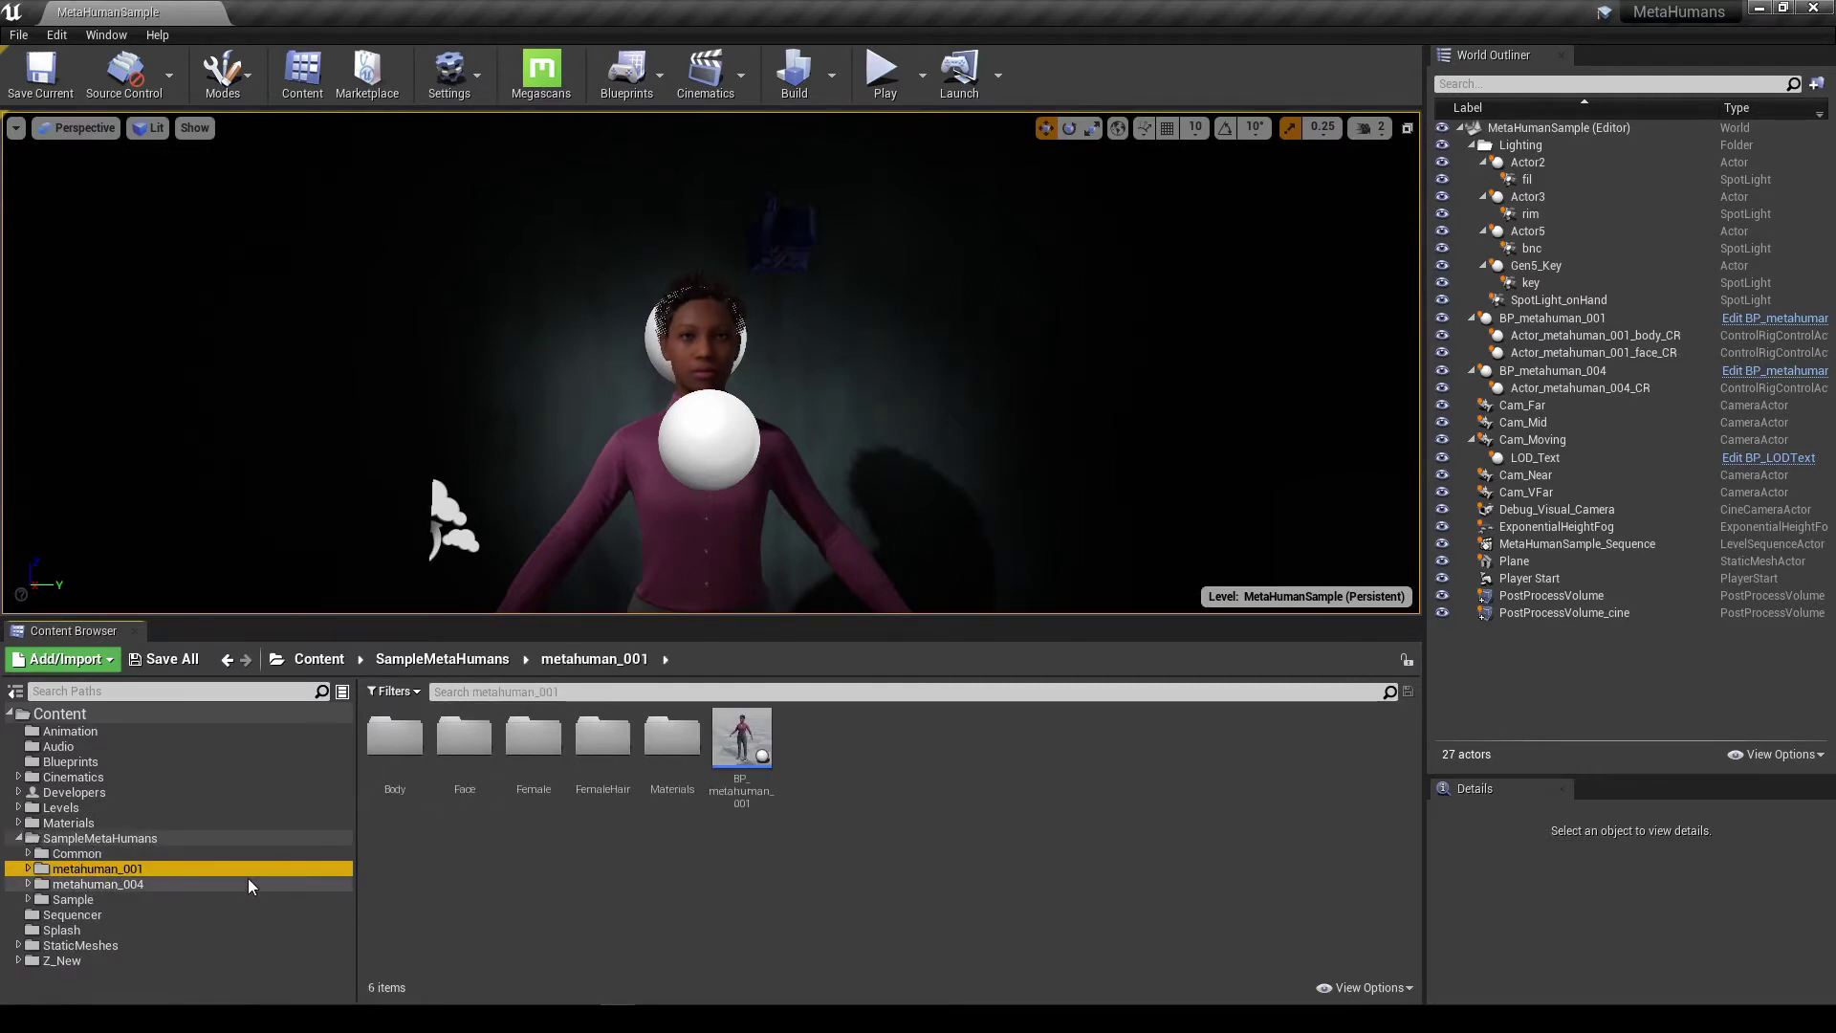
pyautogui.click(76, 853)
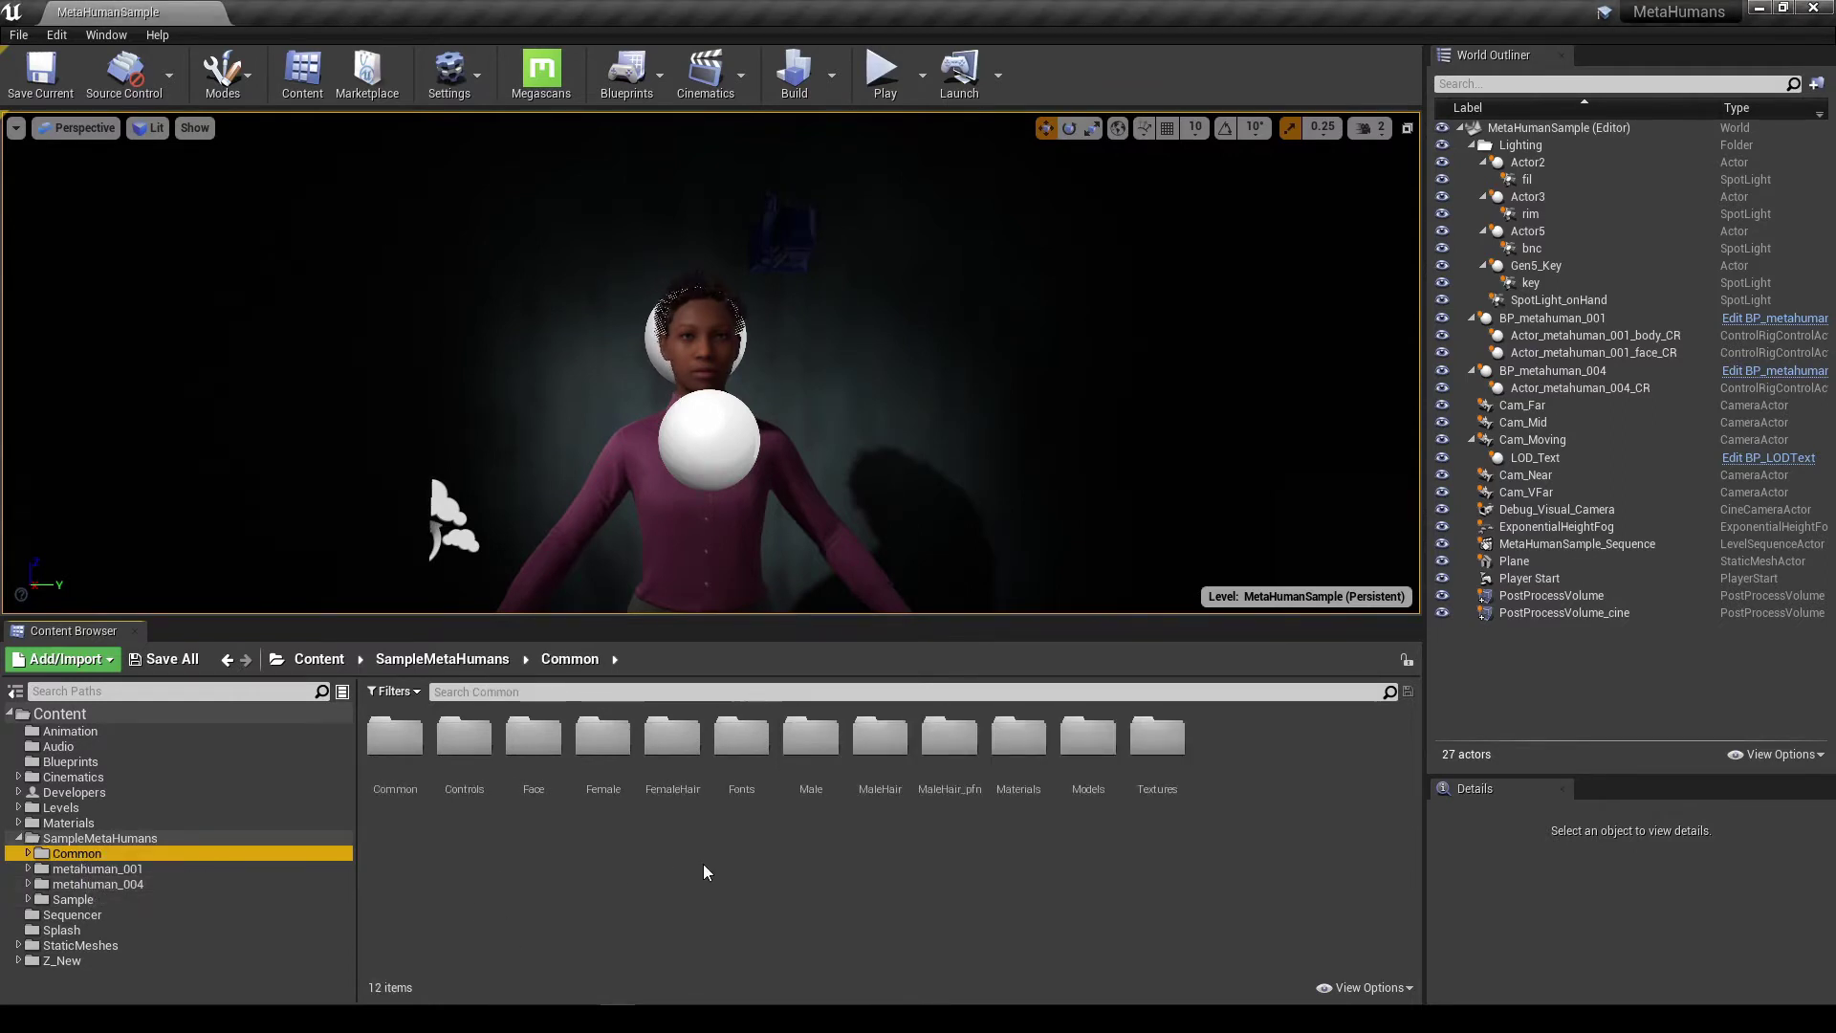
pyautogui.click(71, 901)
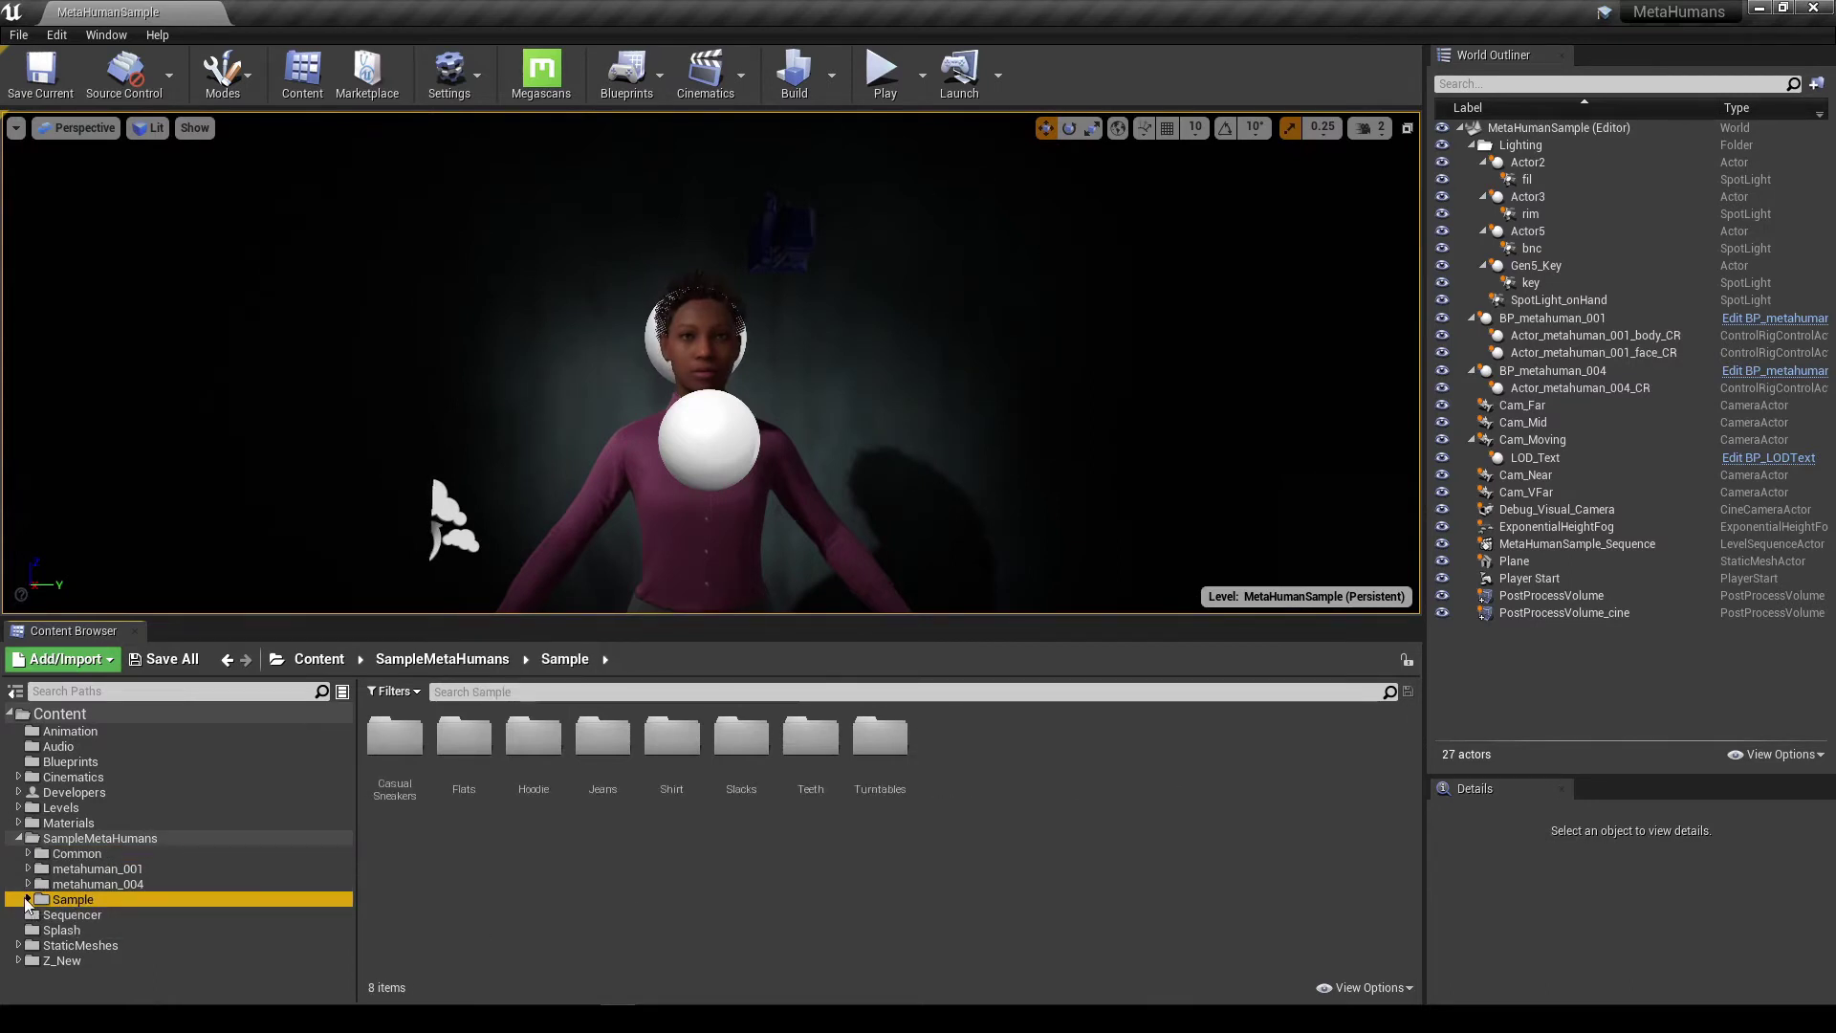
# - Expand the Sample folder to view its Turntables assets, and check the Sequencer and StaticMeshes folders
pyautogui.click(28, 900)
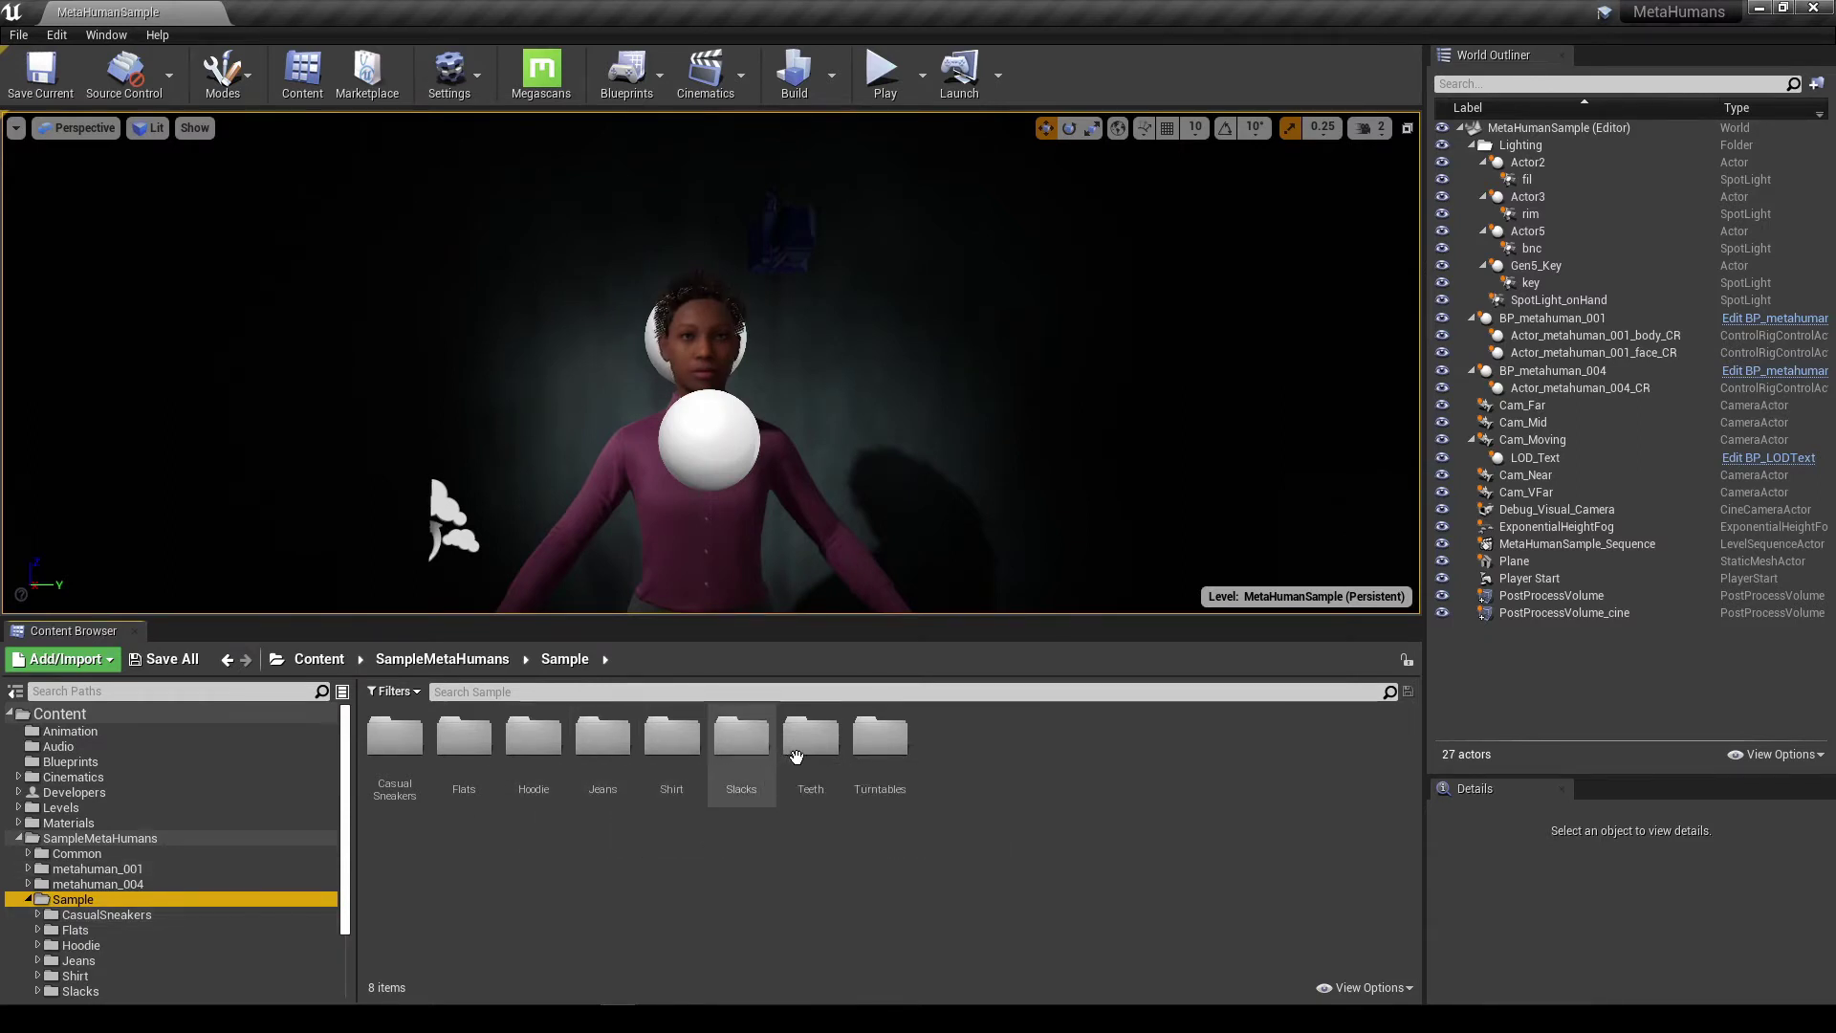
pyautogui.scroll(-3, 109, 916)
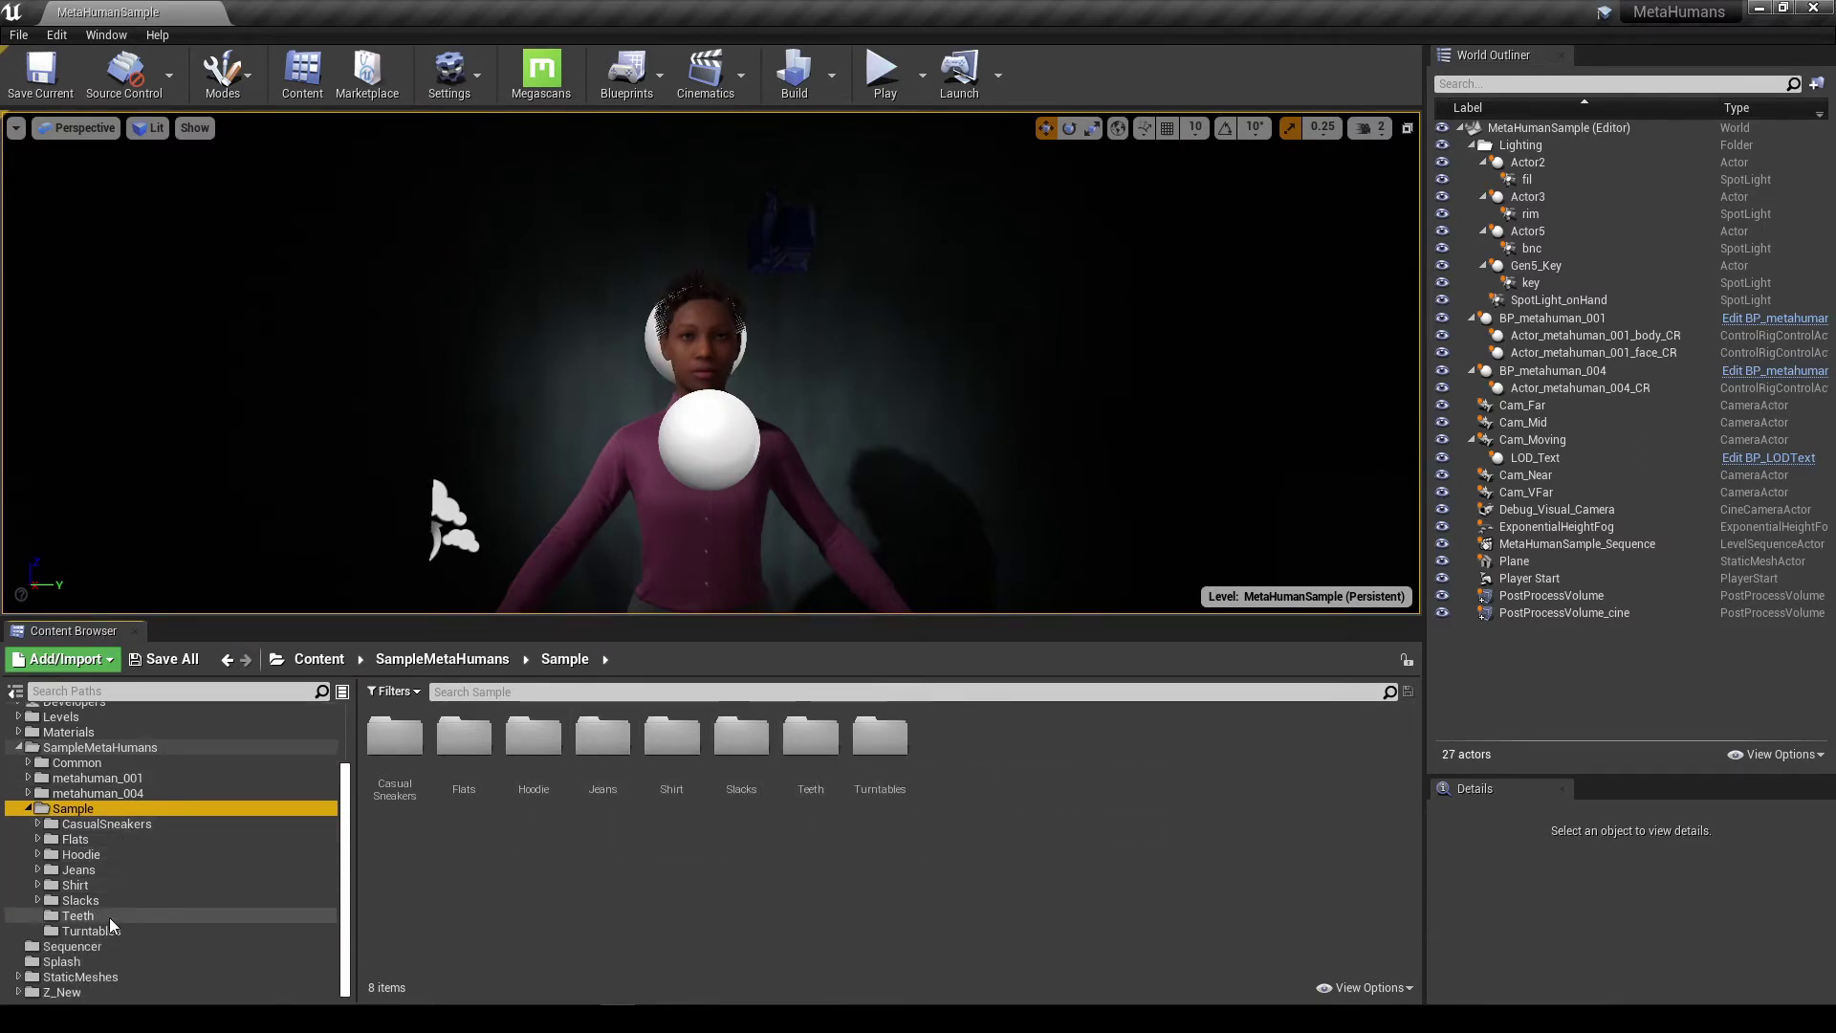
pyautogui.click(99, 930)
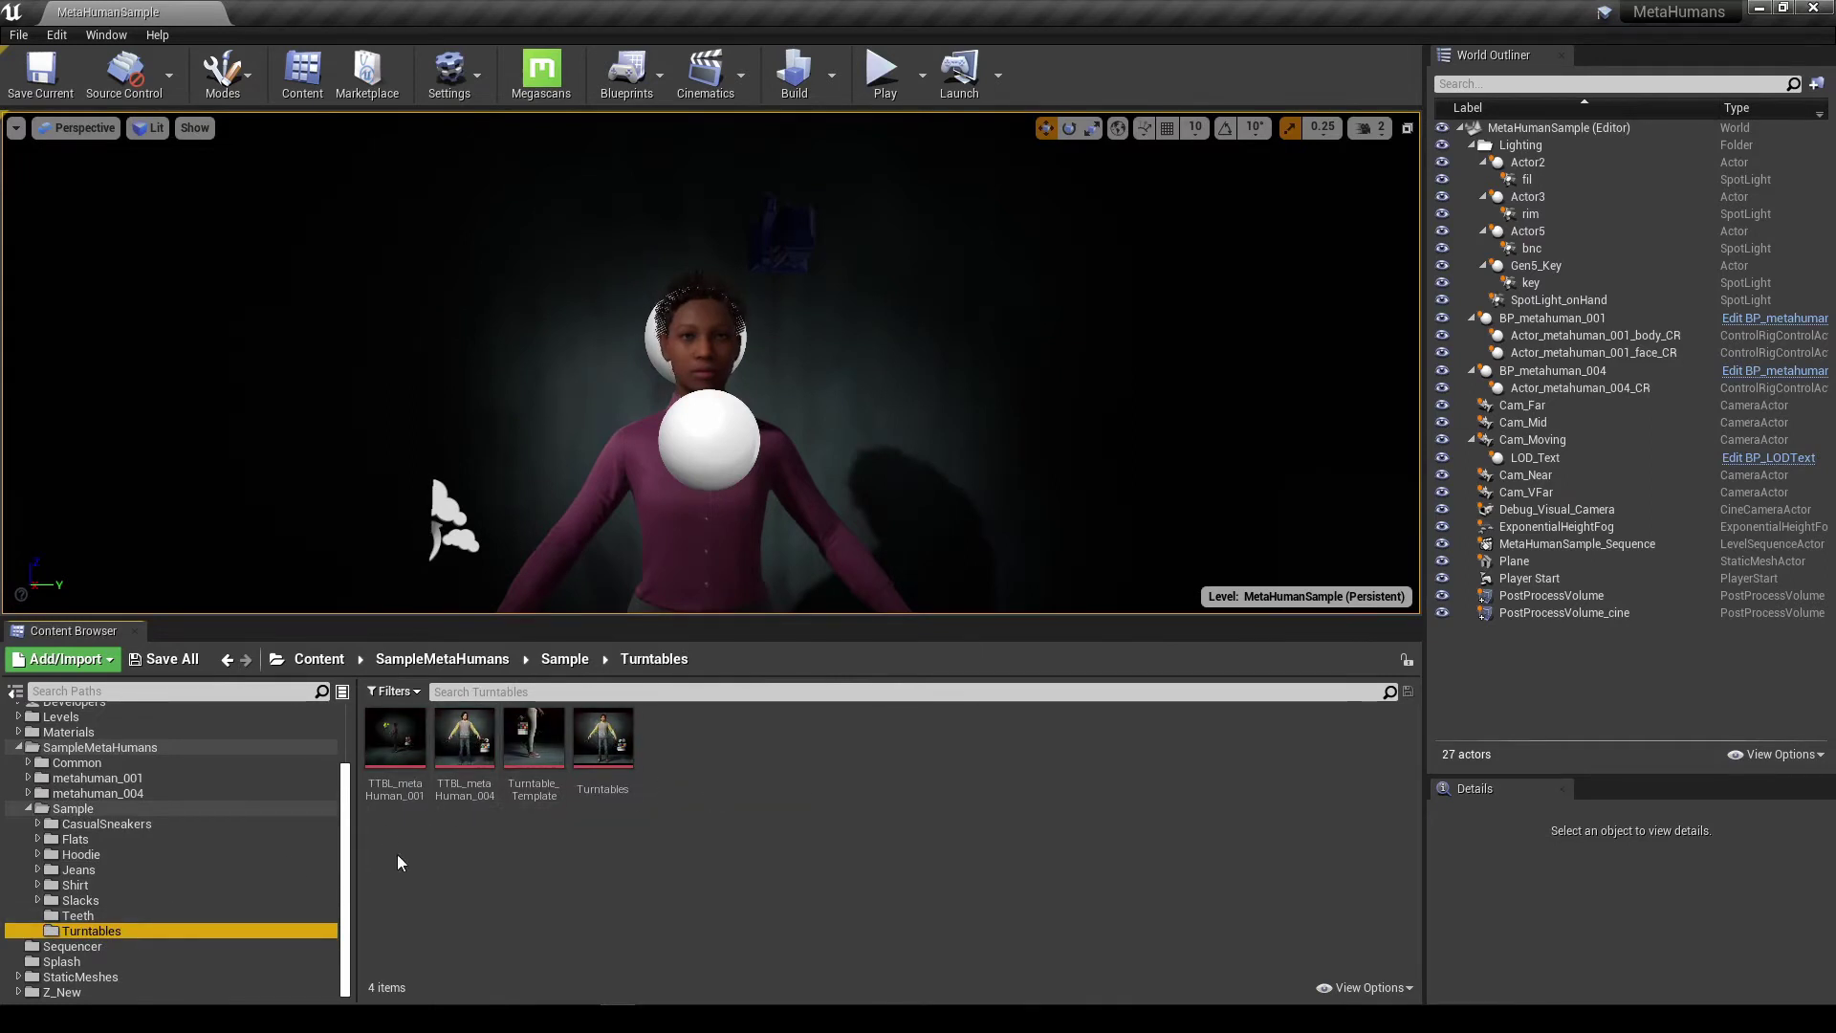
pyautogui.click(73, 949)
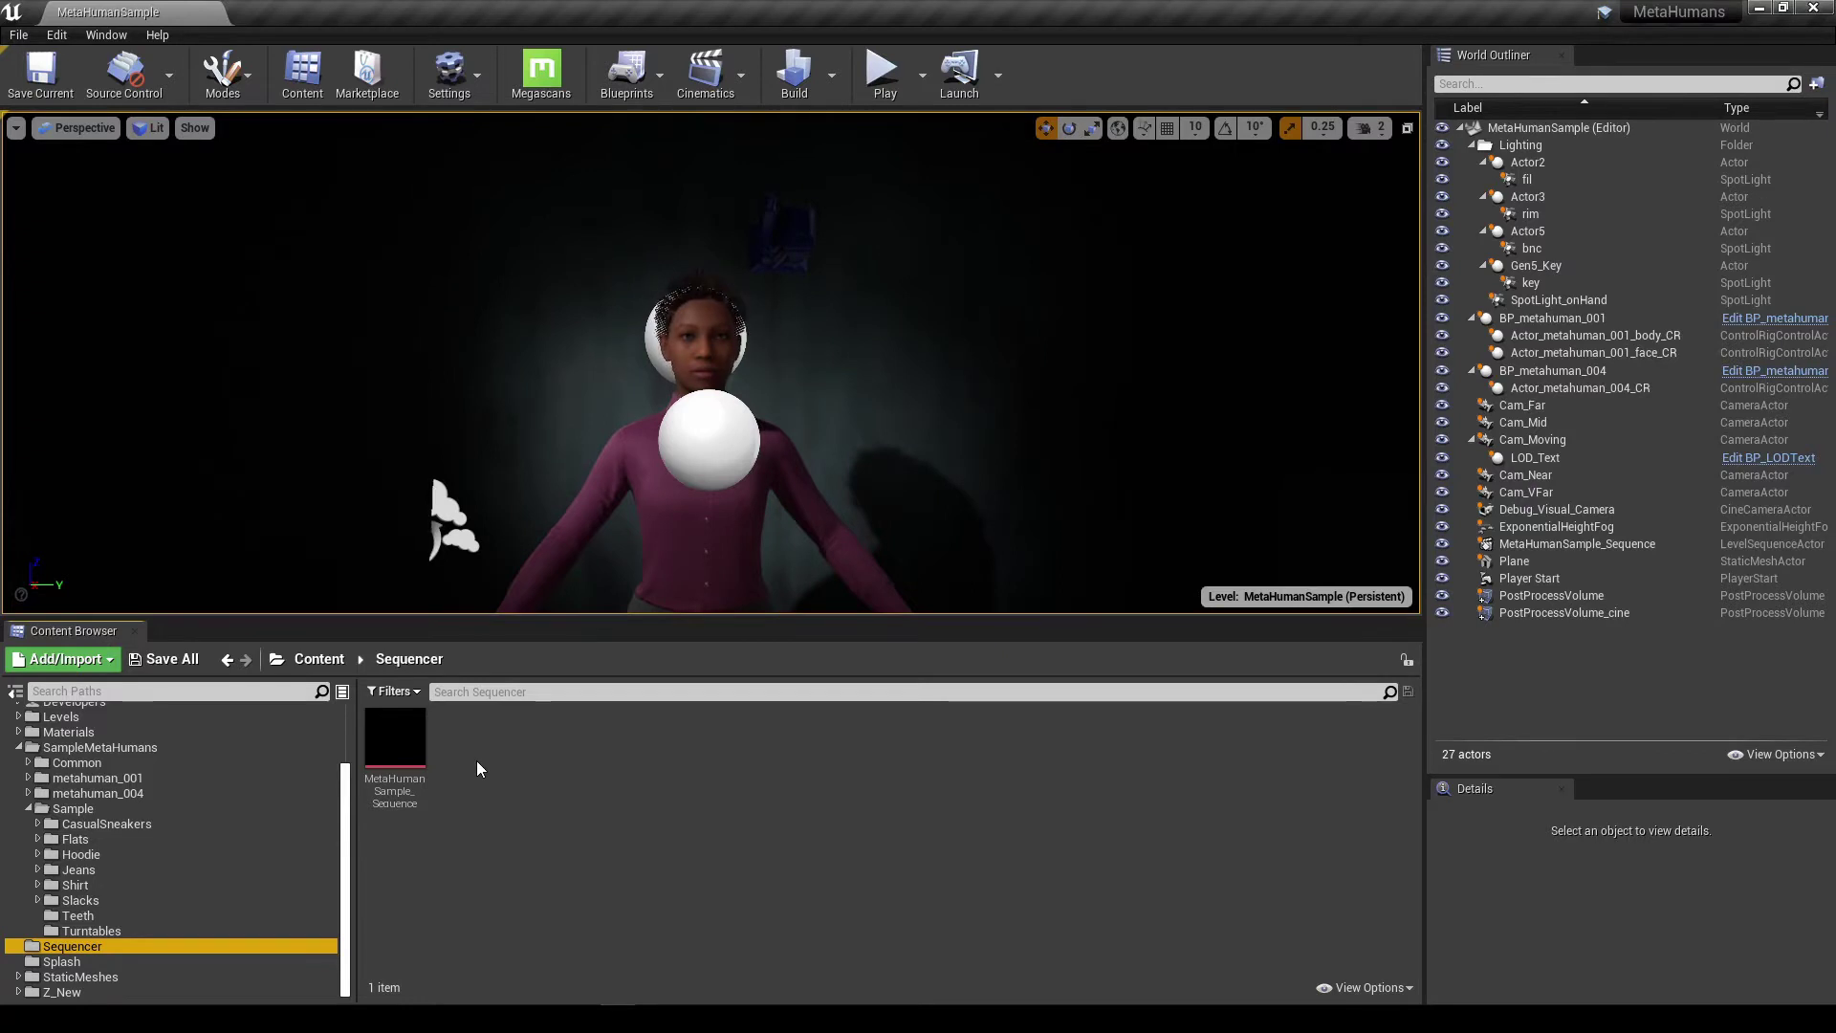
pyautogui.click(65, 978)
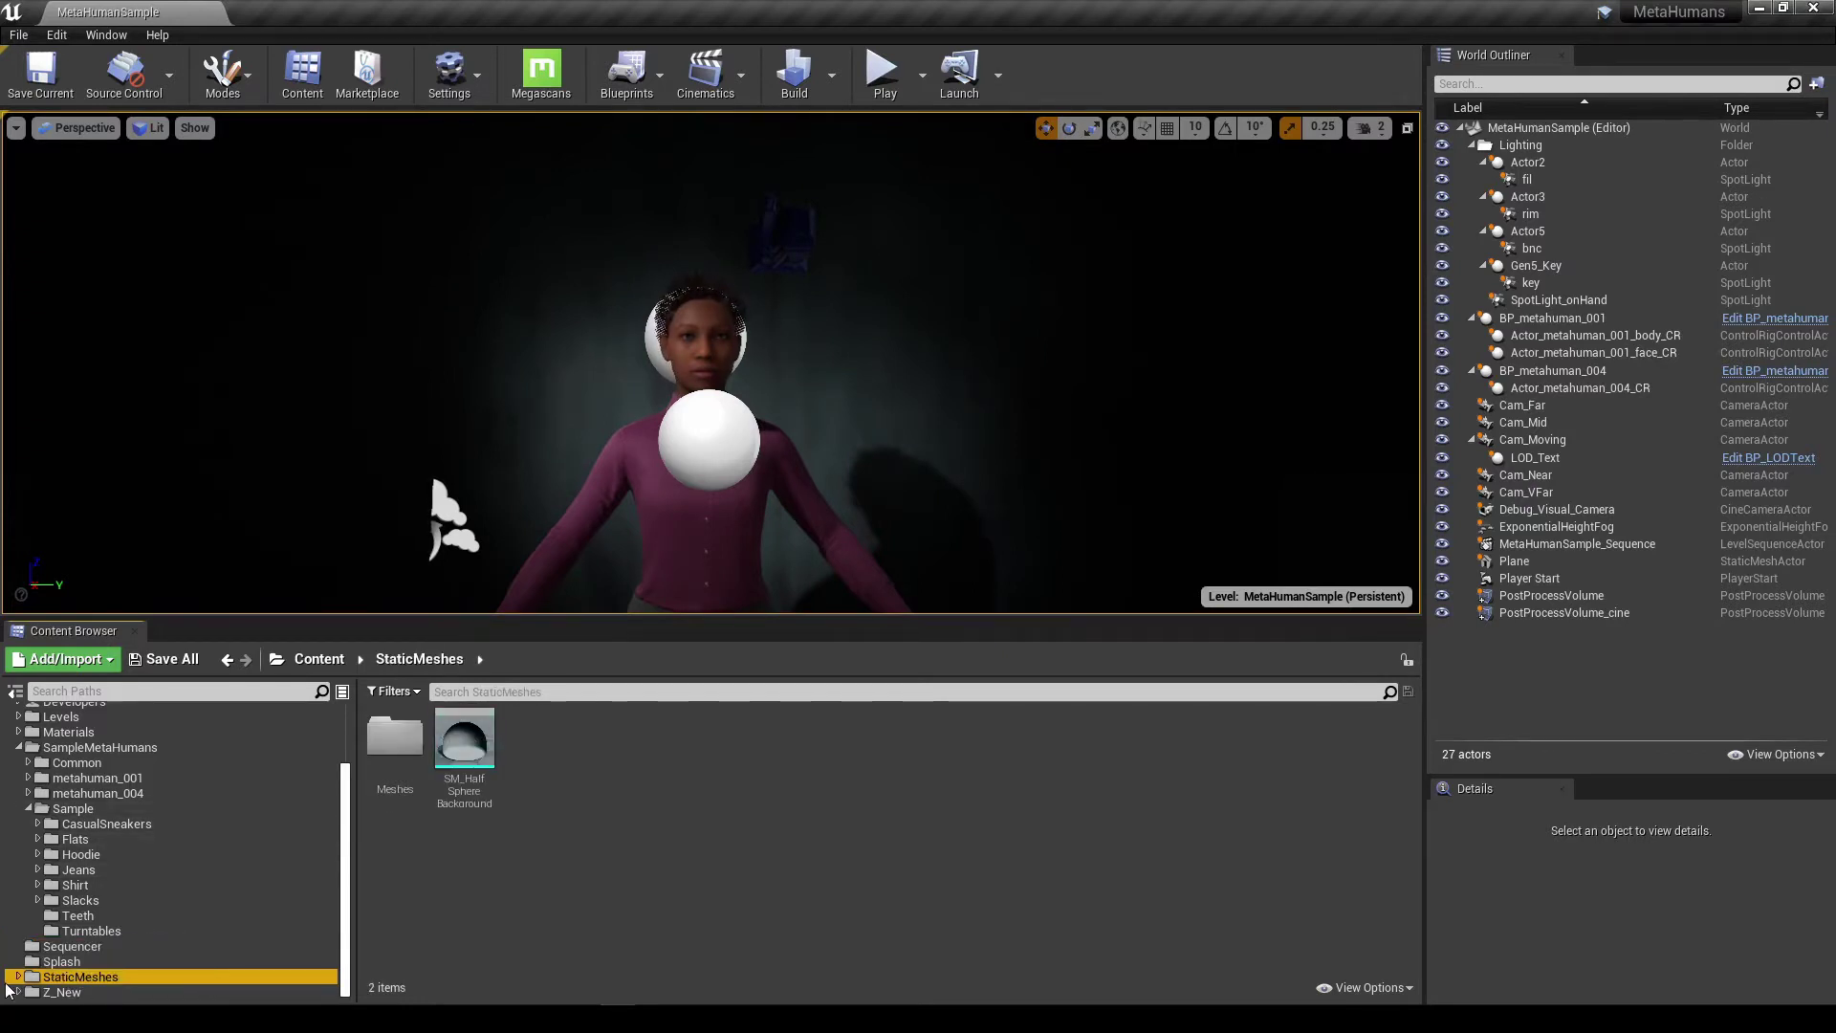
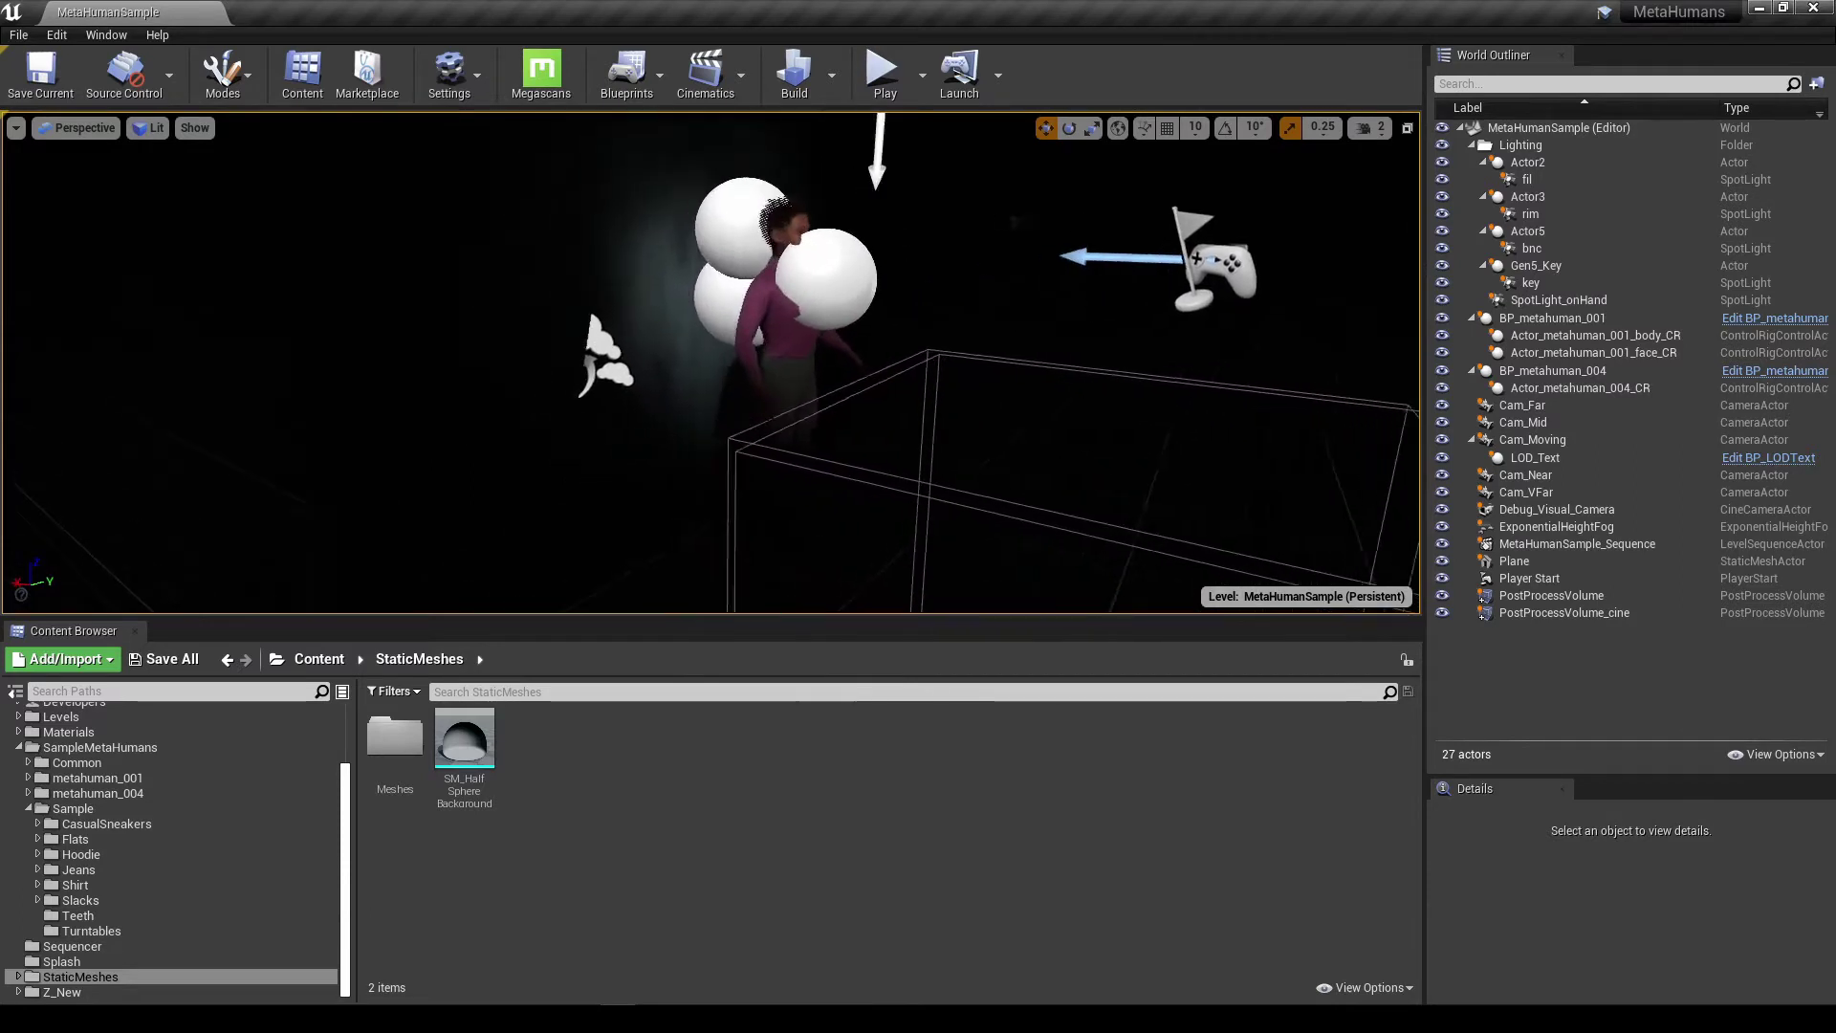
# - Frame the background Plane actor in the viewport and select the Lighting folder in the World Outliner
pyautogui.click(1515, 561)
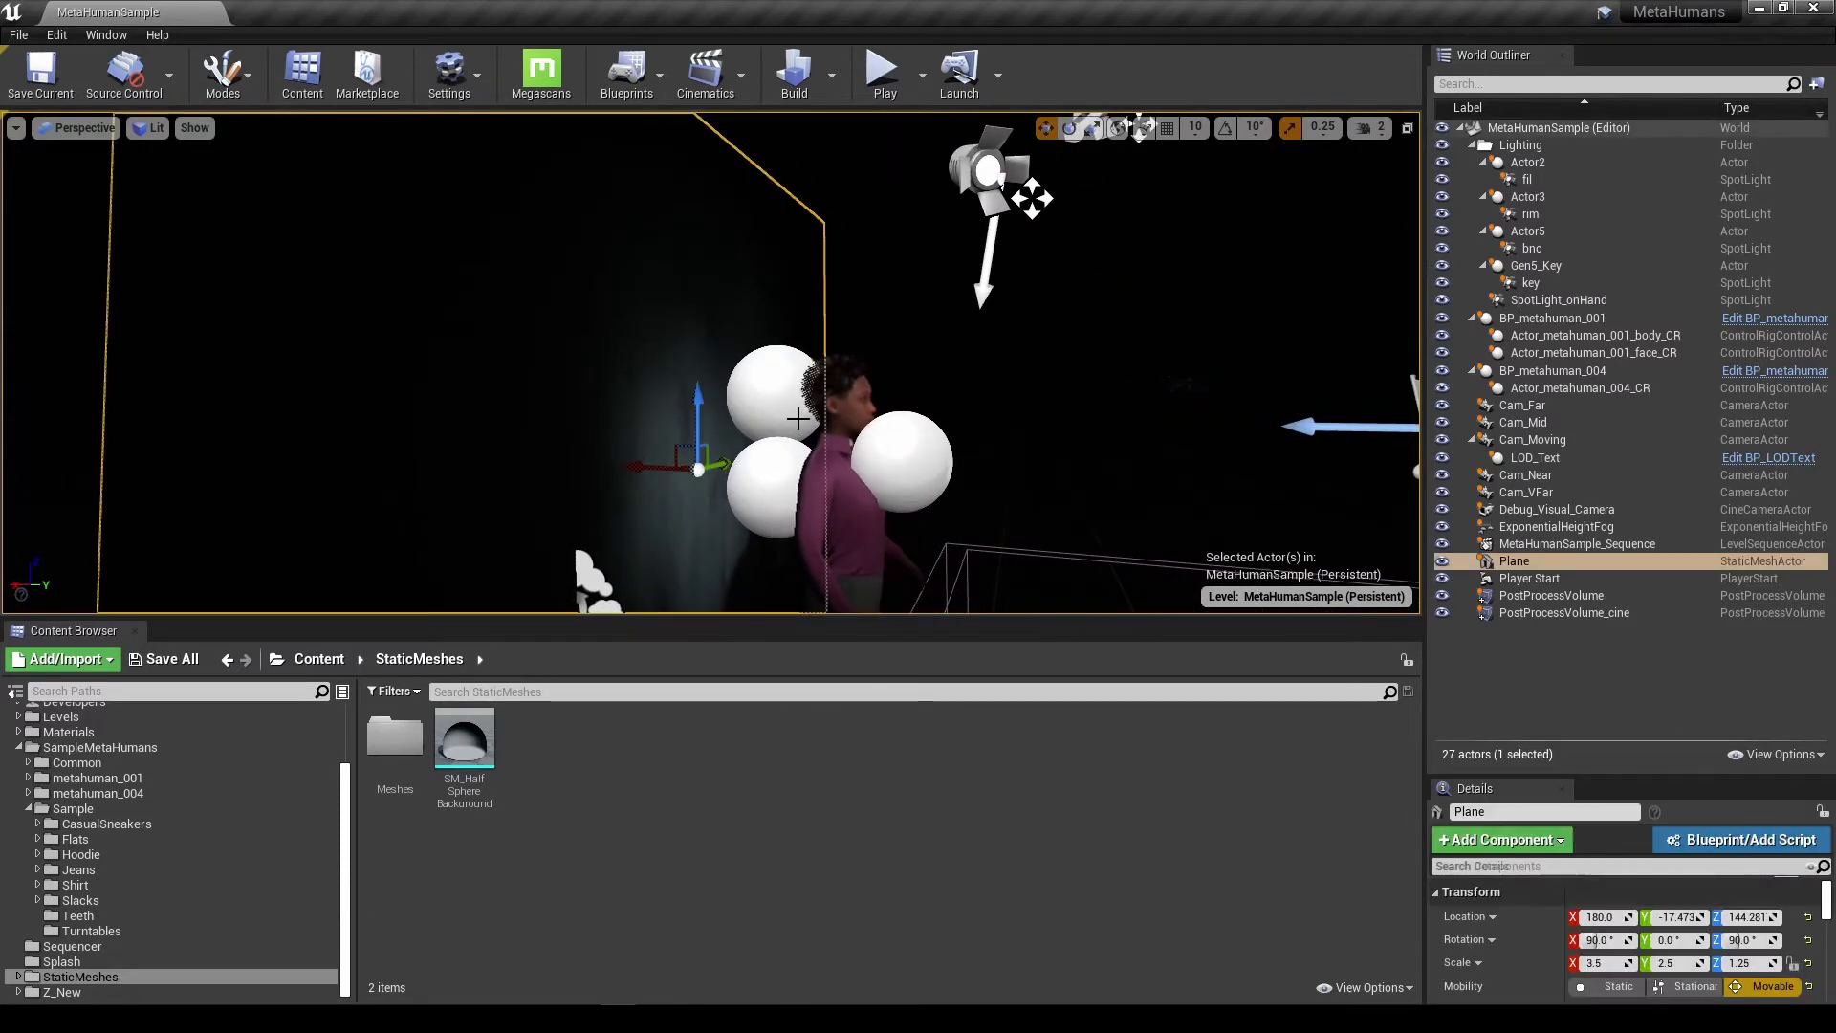
pyautogui.press('f')
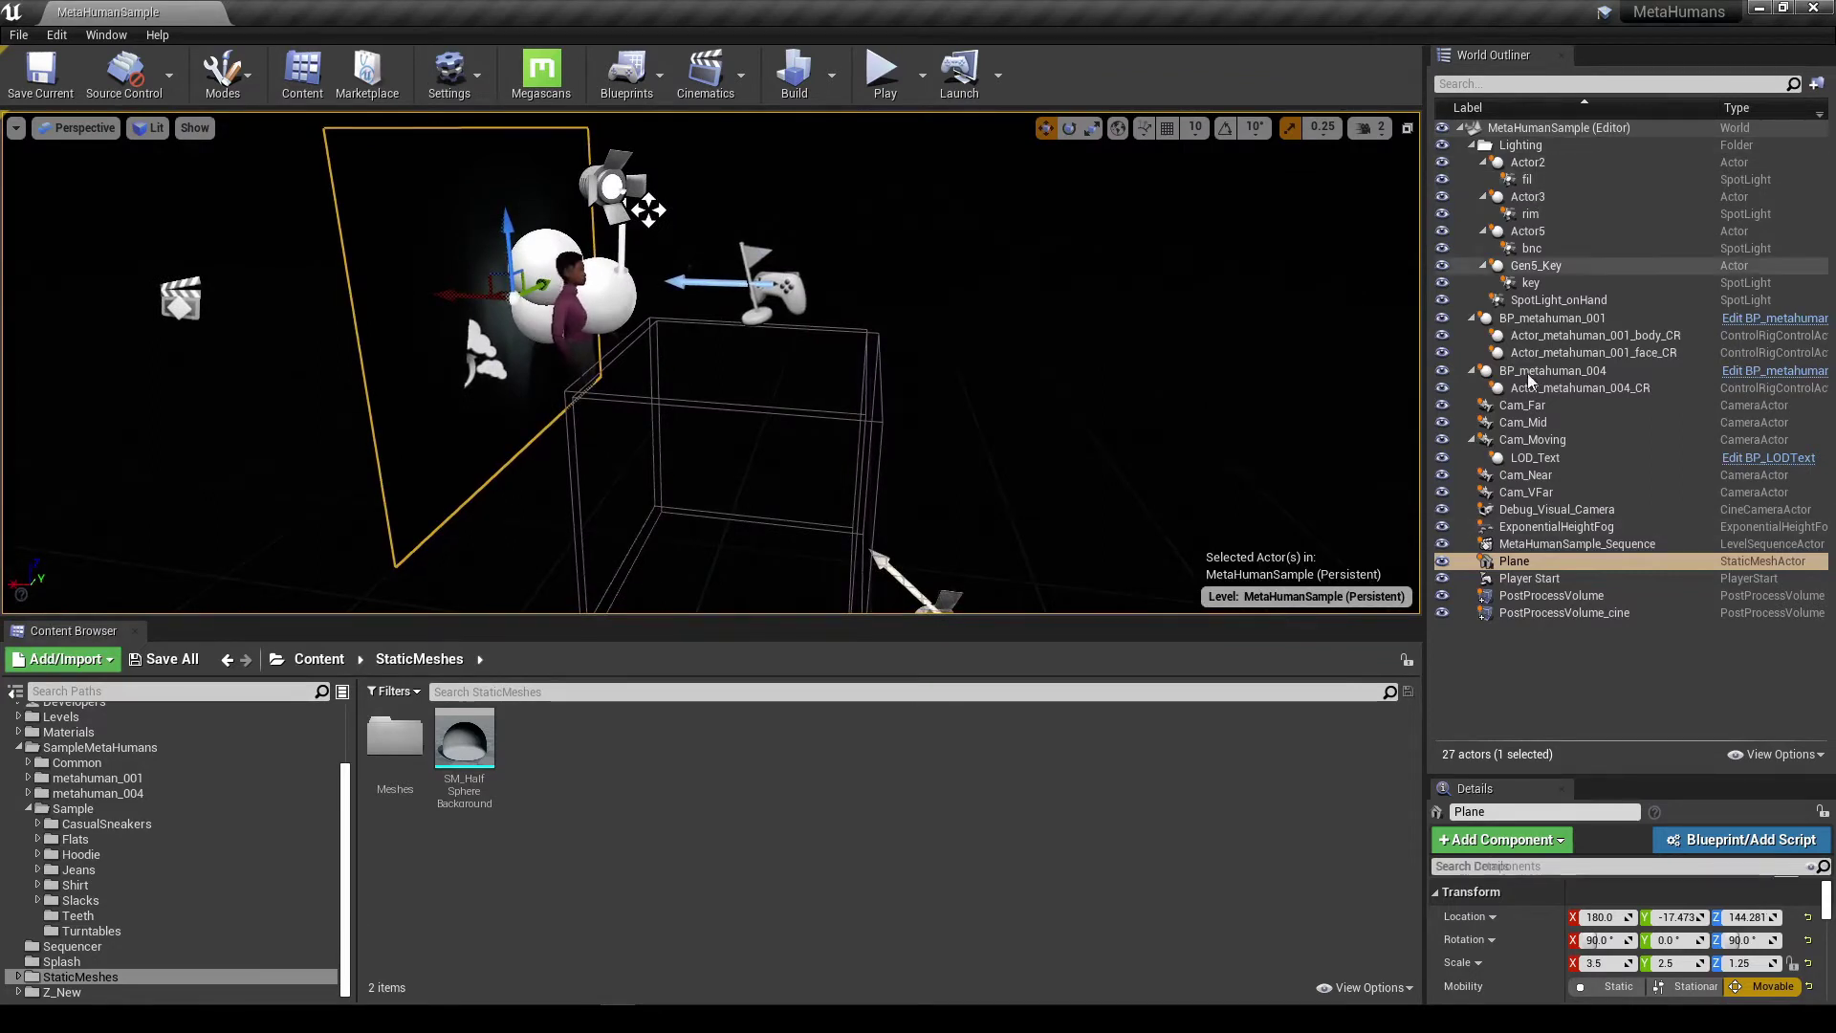
pyautogui.click(1516, 147)
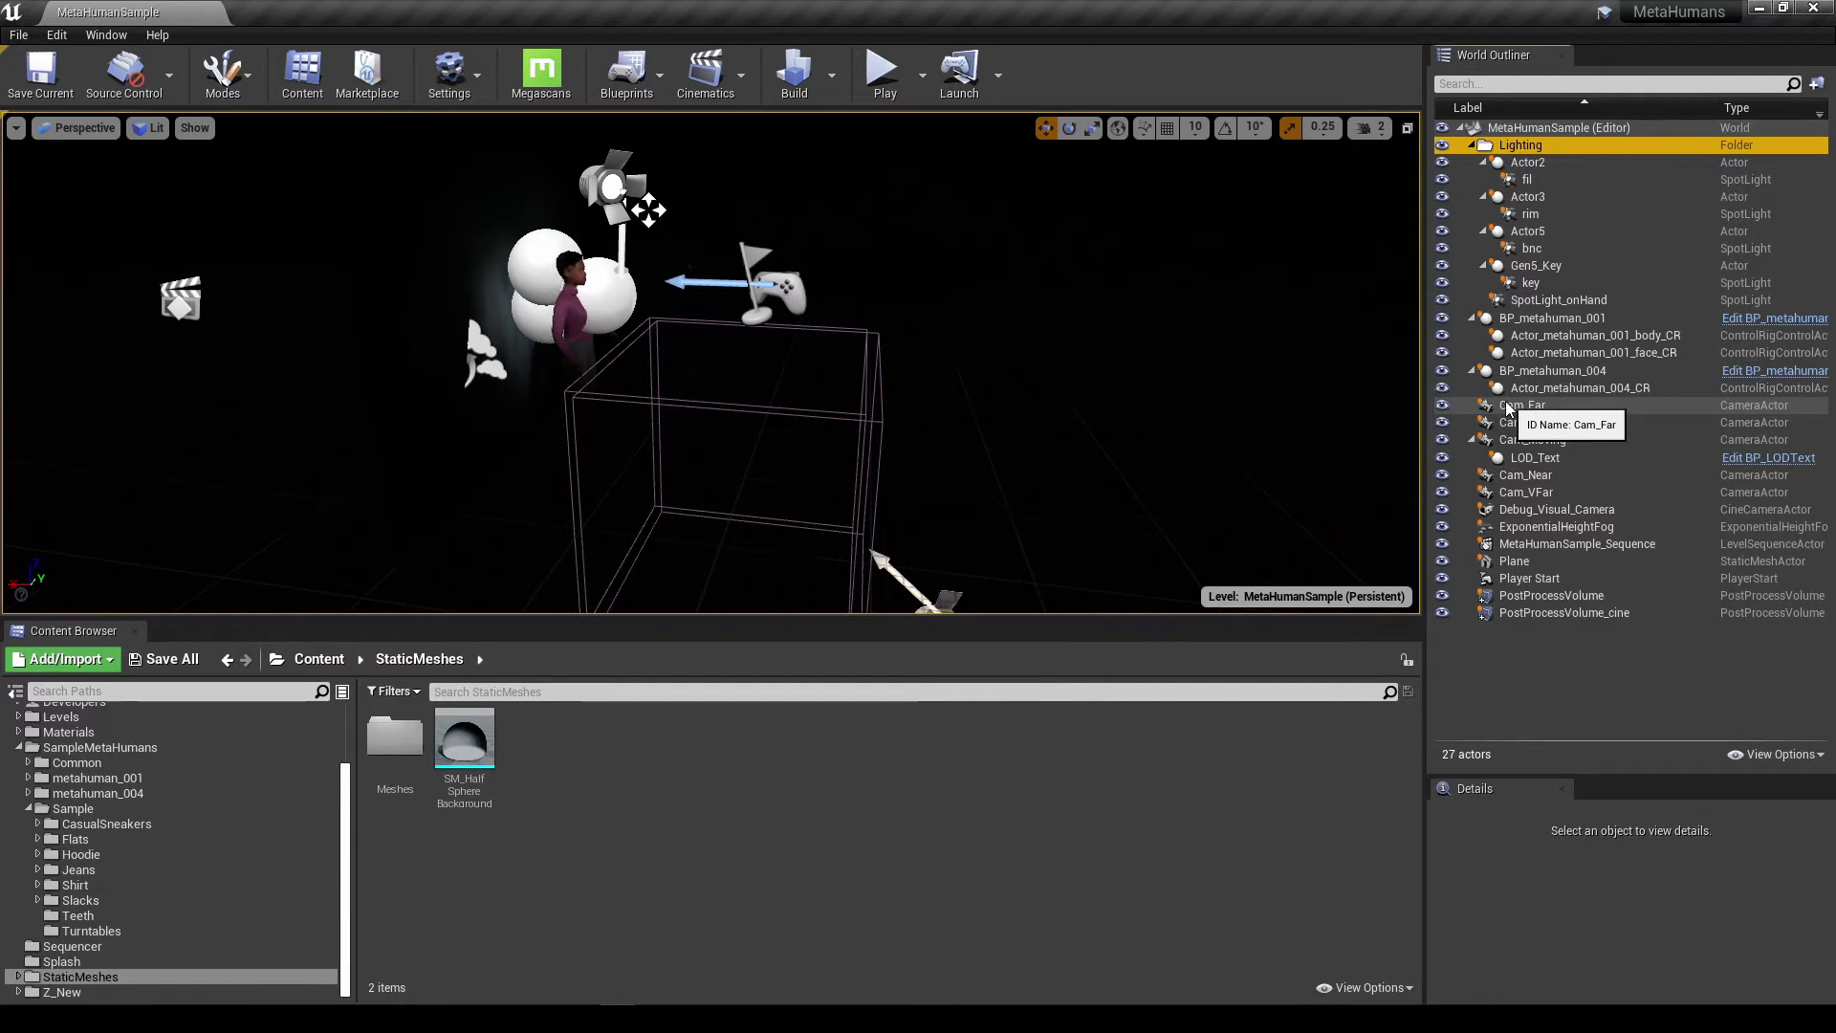
# - Select the BP_metahuman_001 actor and collapse the BP_metahuman_001 and BP_metahuman_004 hierarchies in the World Outliner
pyautogui.click(1569, 319)
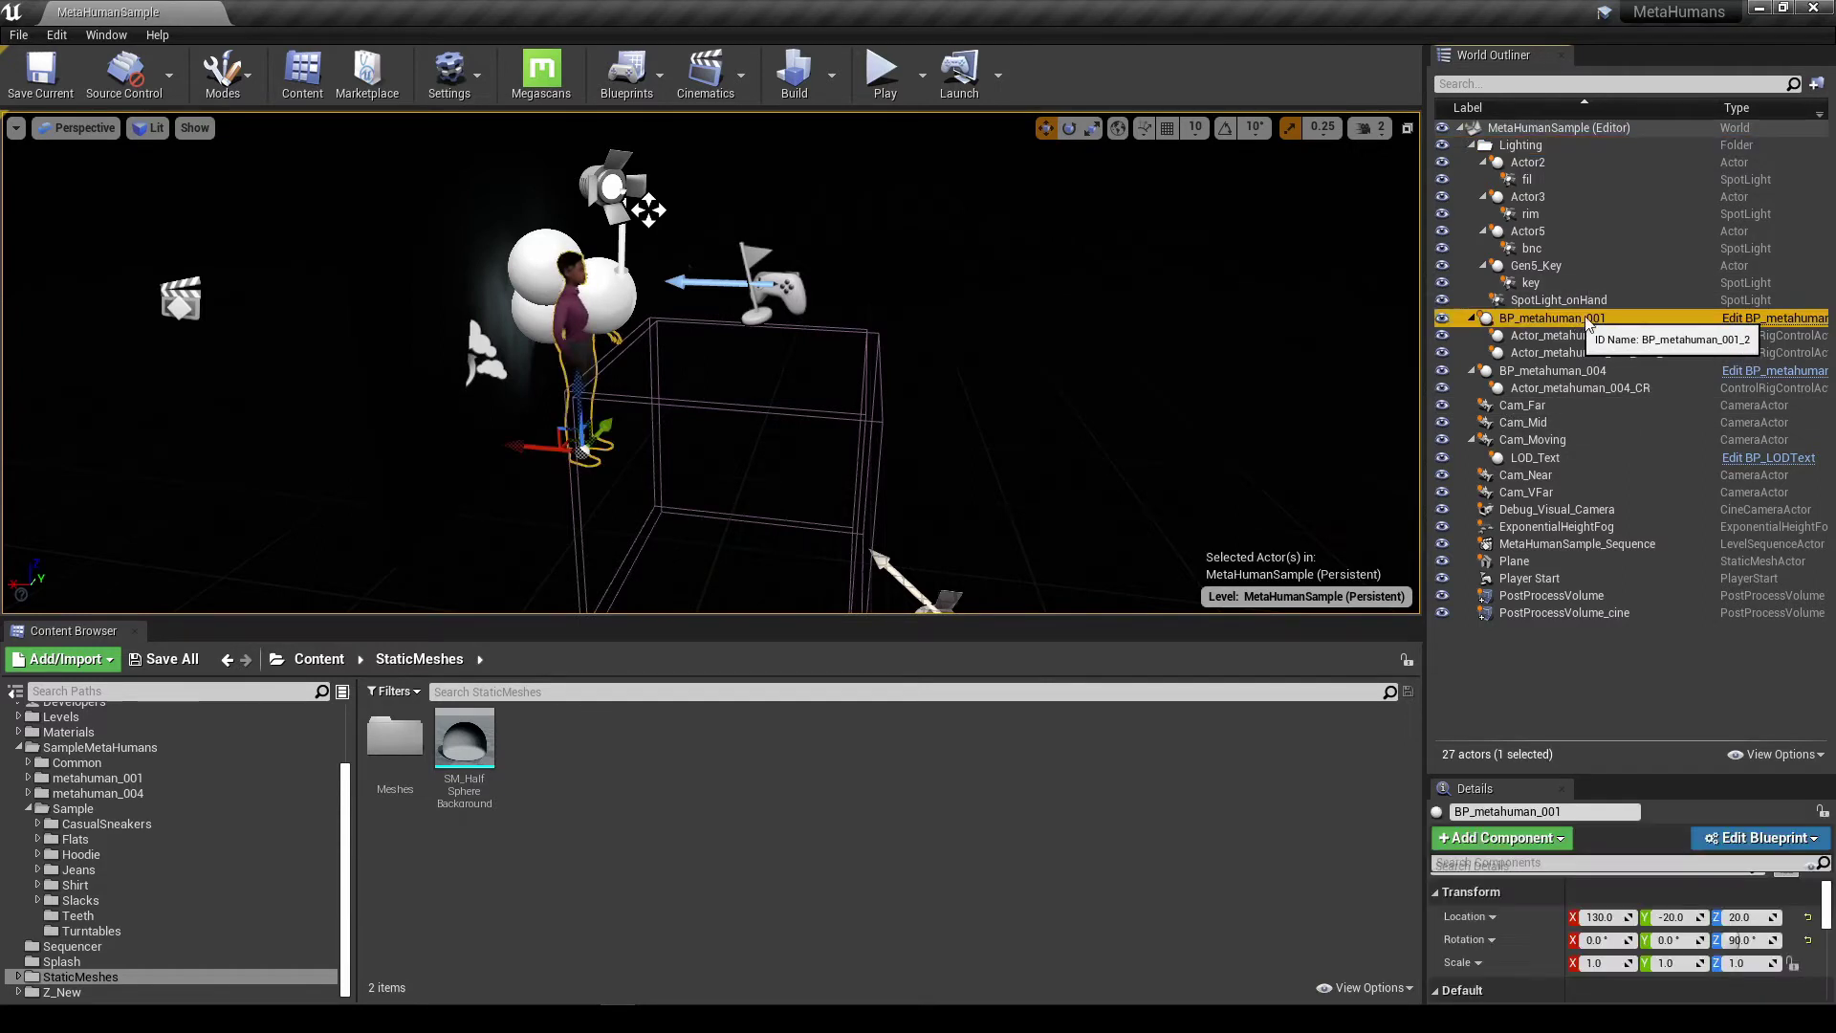
pyautogui.click(1471, 320)
pyautogui.click(1472, 337)
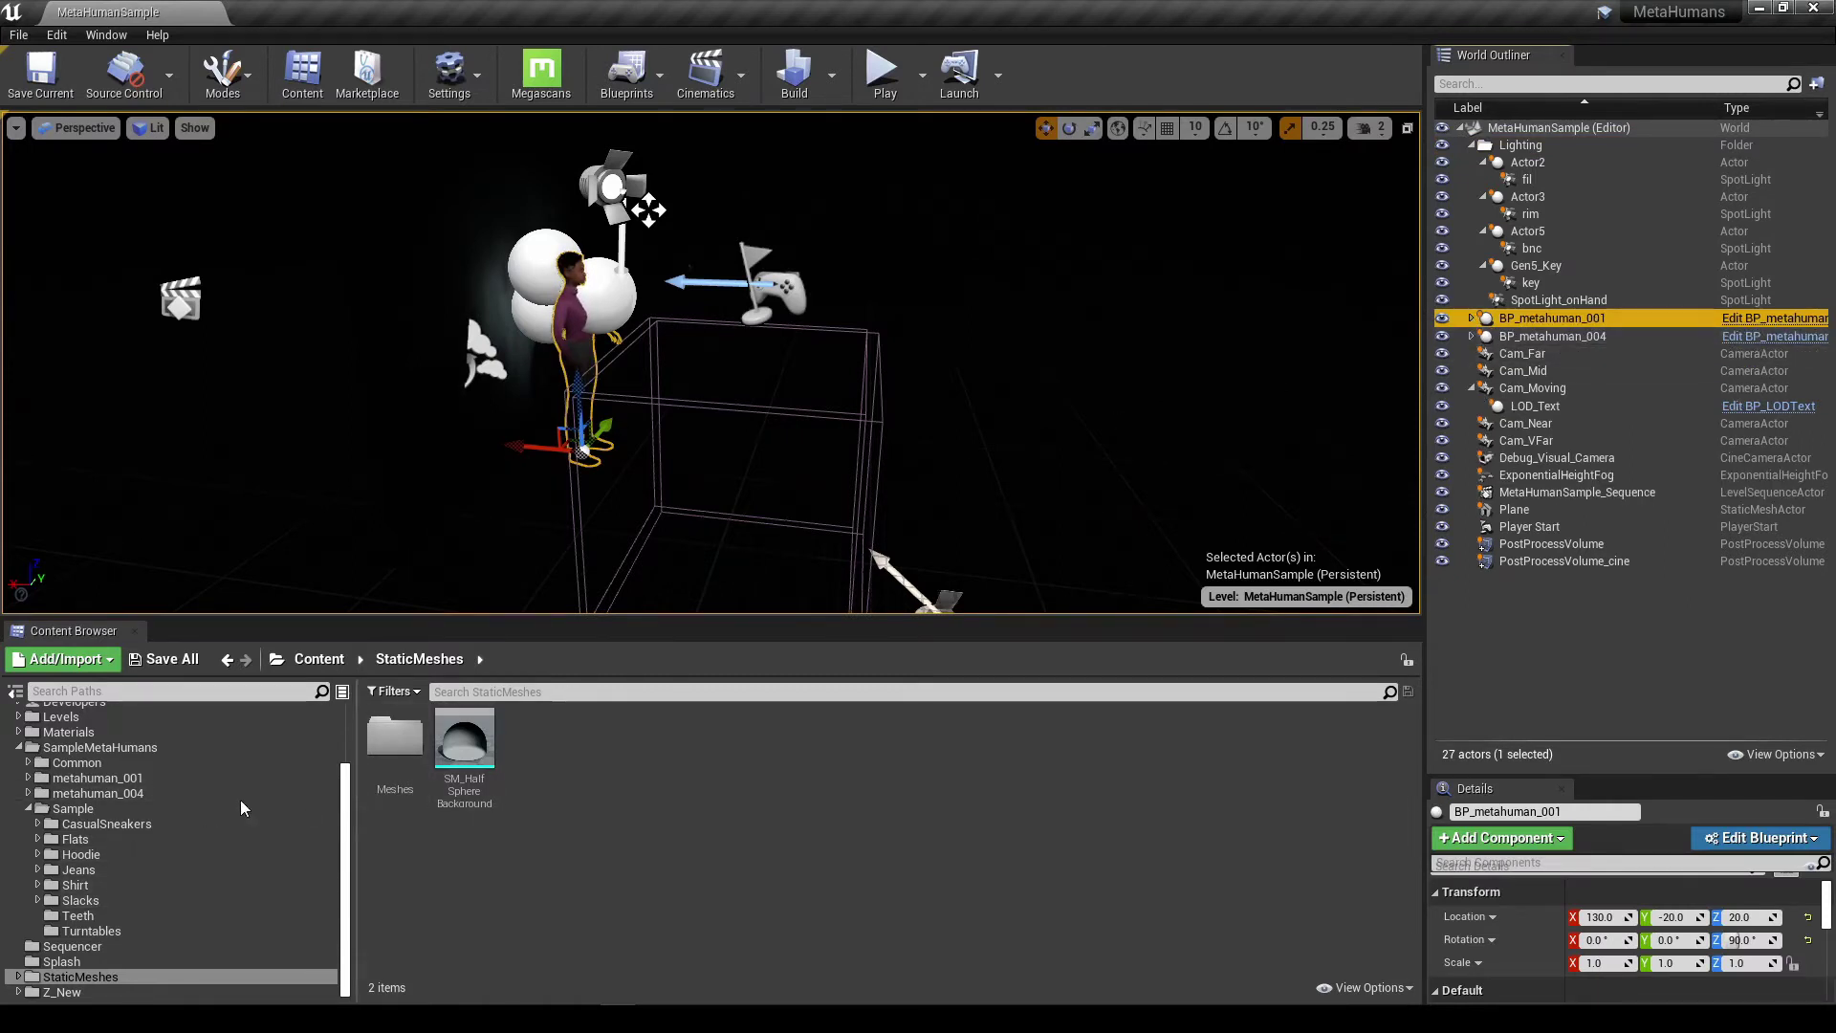
# - Check the blueprint in the metahuman_004 folder, and open the BP_metahuman_001 blueprint to view its ARKit Setup graph
pyautogui.click(86, 794)
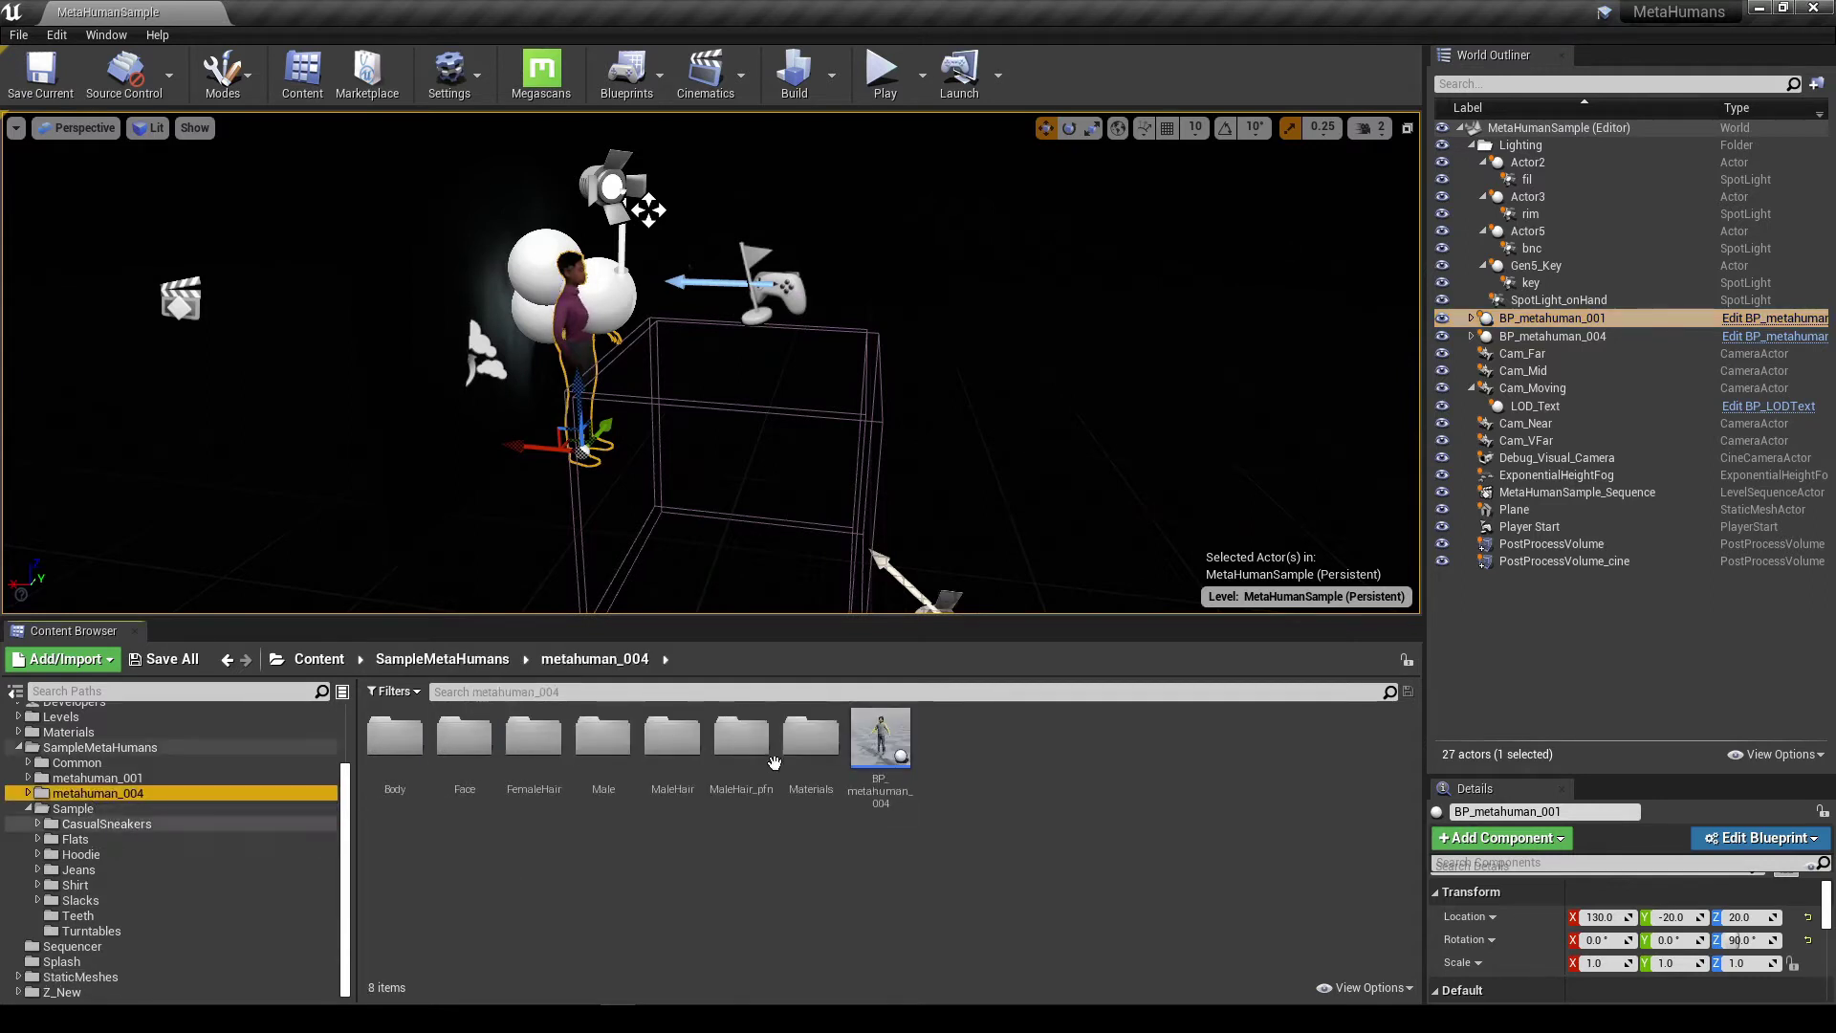
pyautogui.moveTo(880, 749)
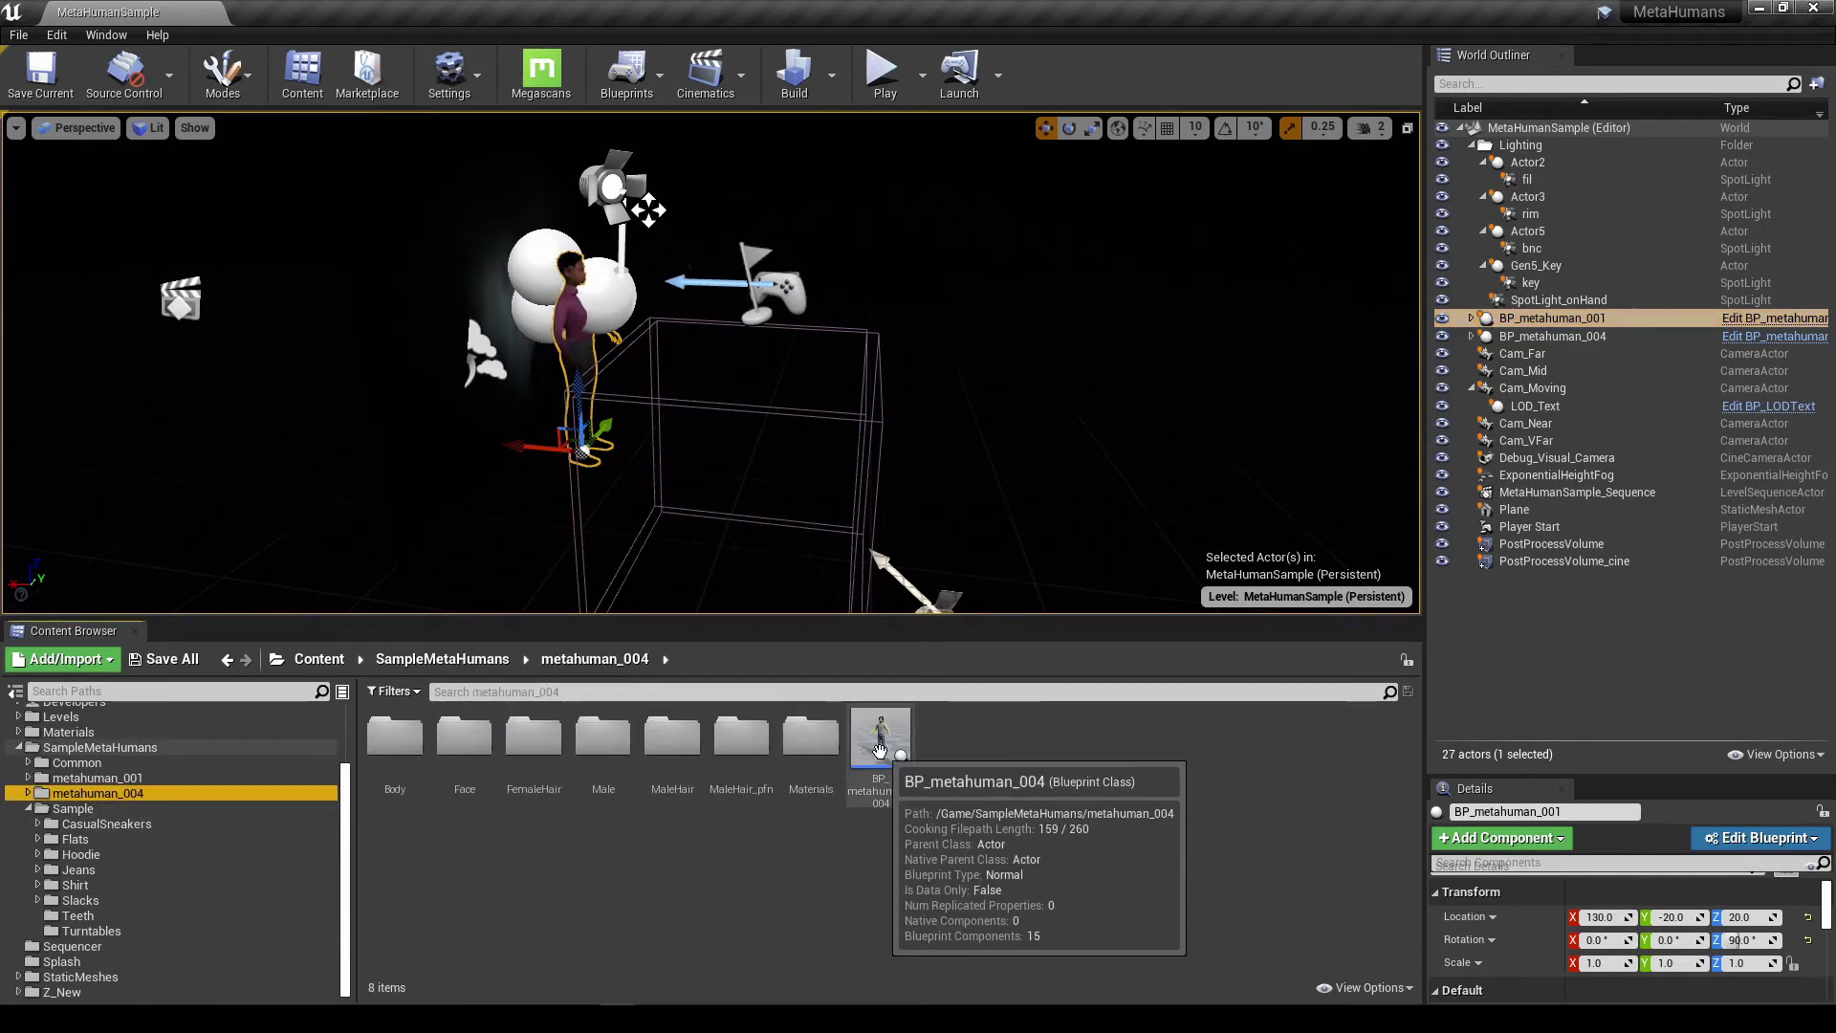
pyautogui.click(1764, 320)
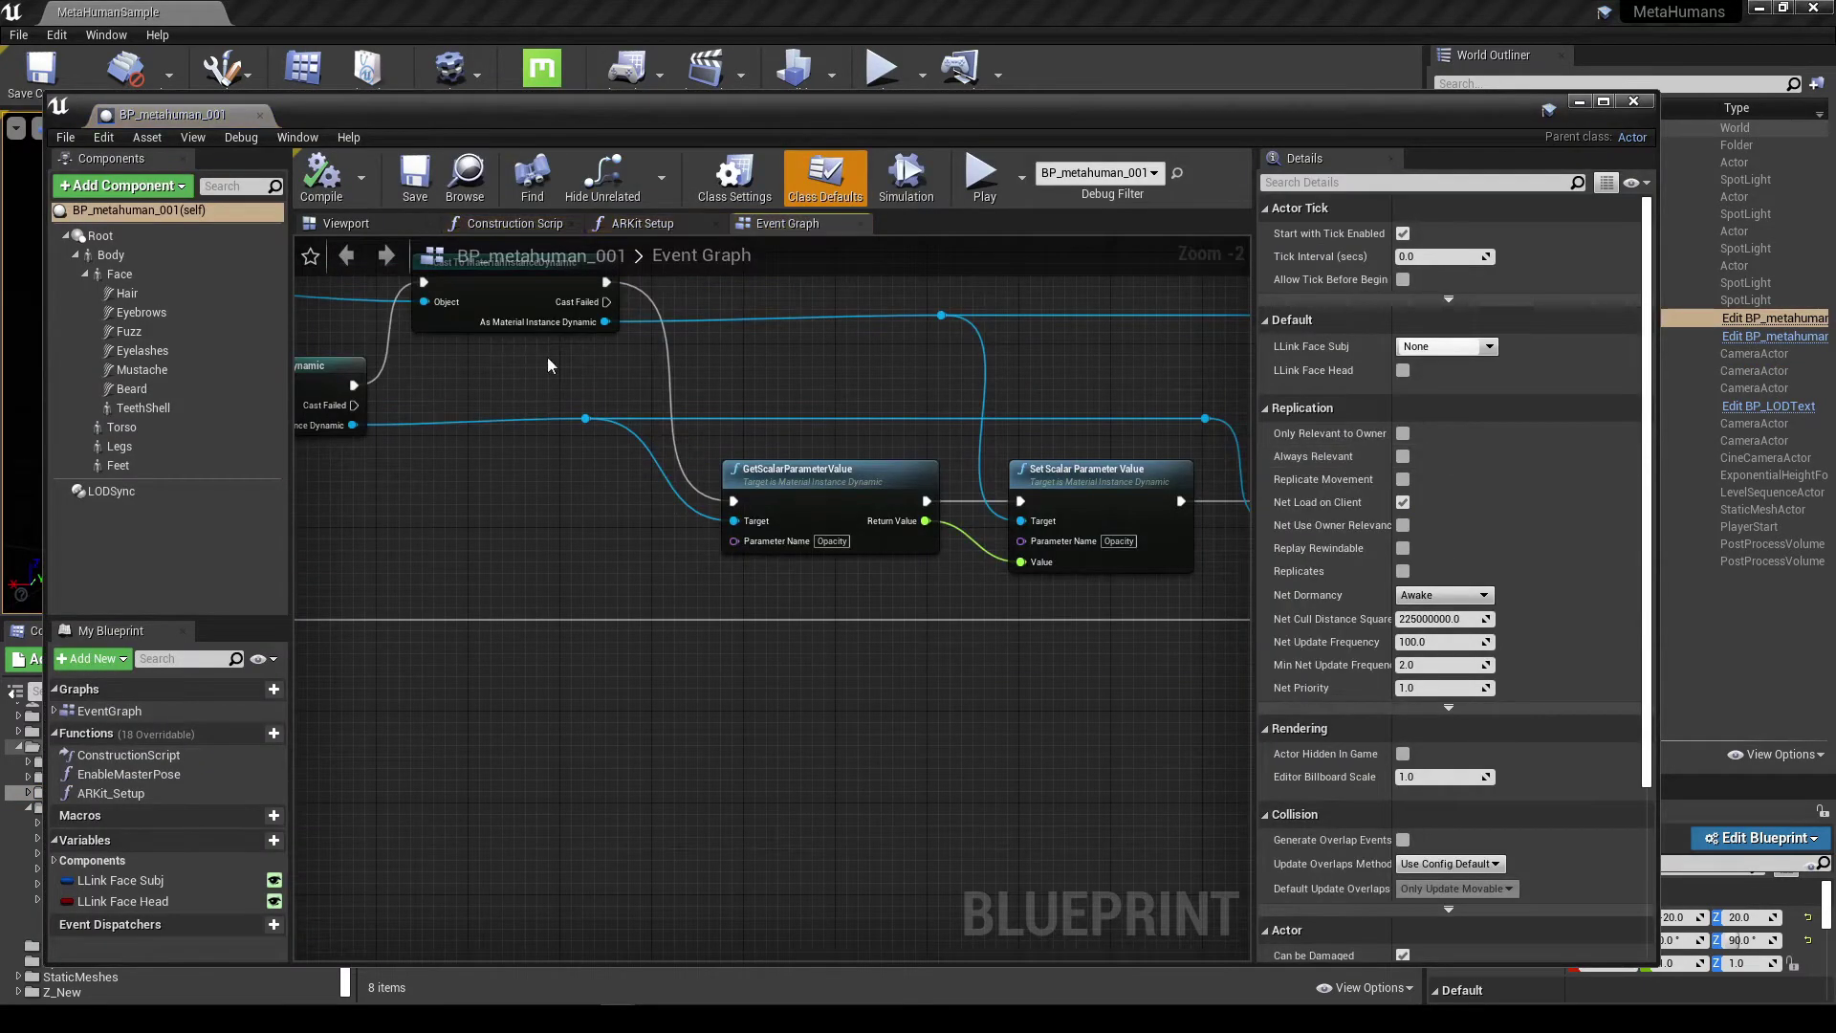
pyautogui.click(626, 228)
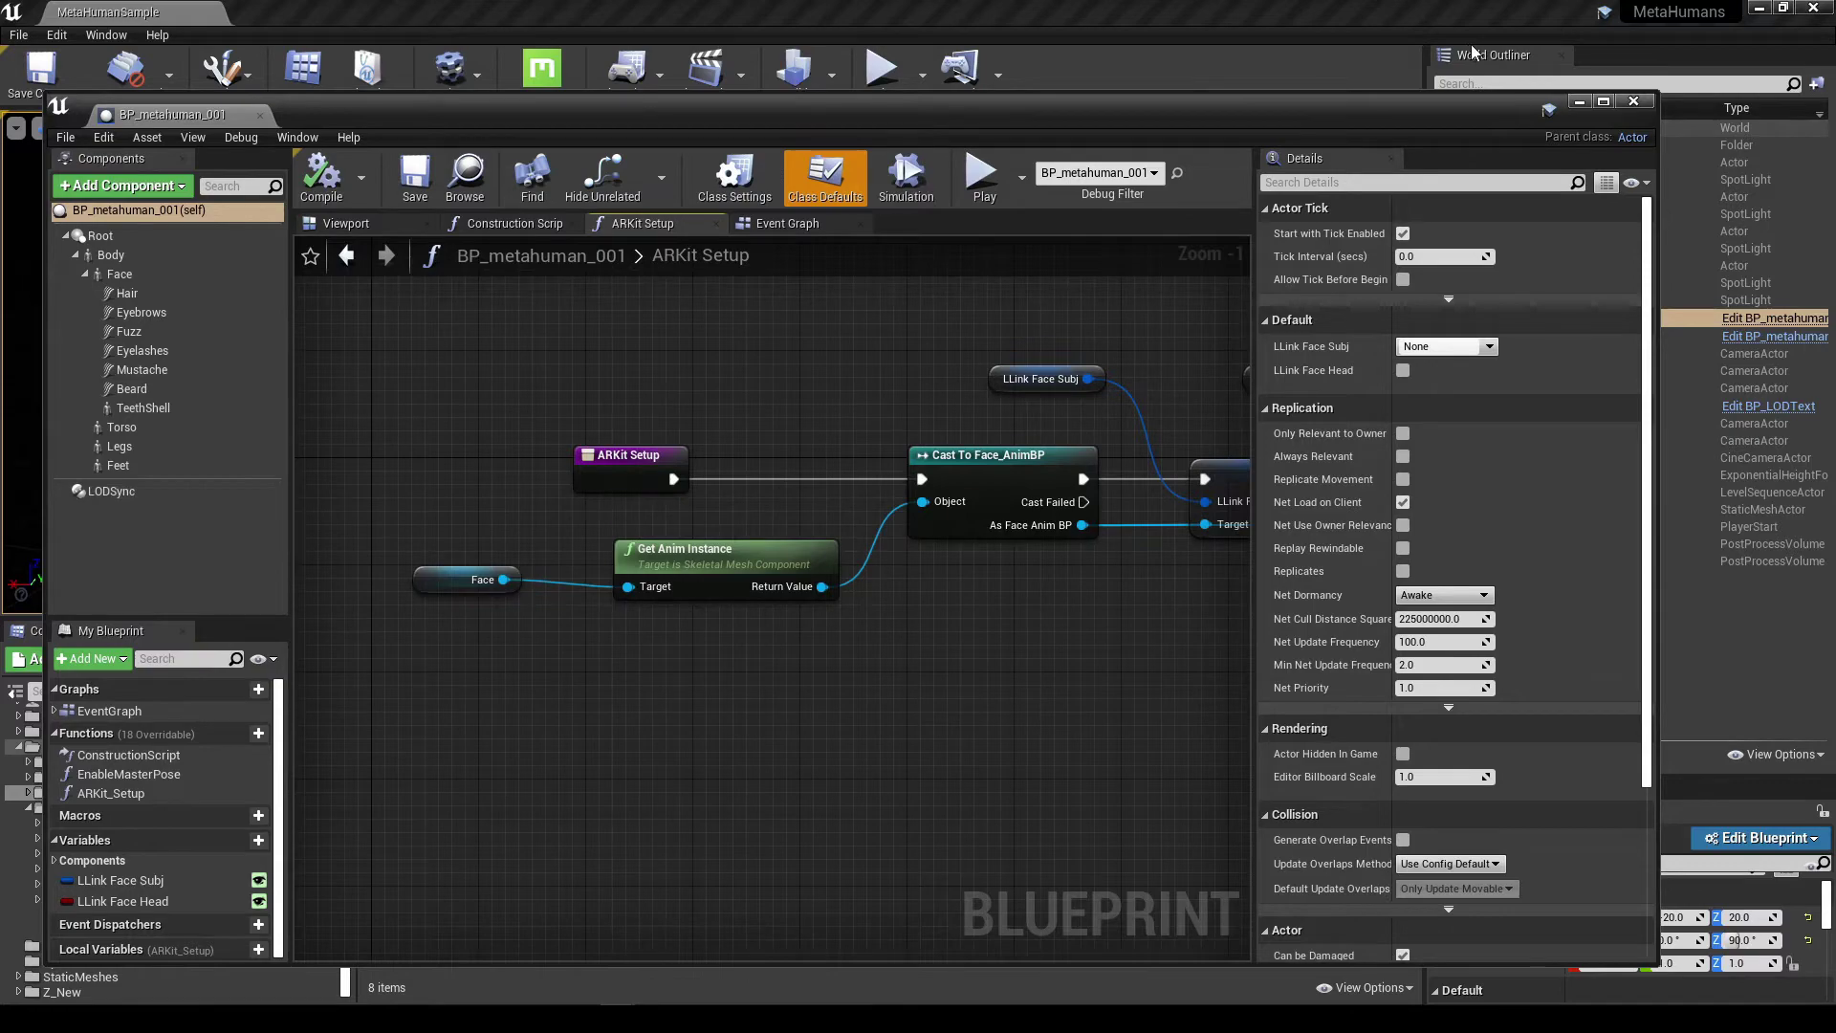
pyautogui.click(1579, 102)
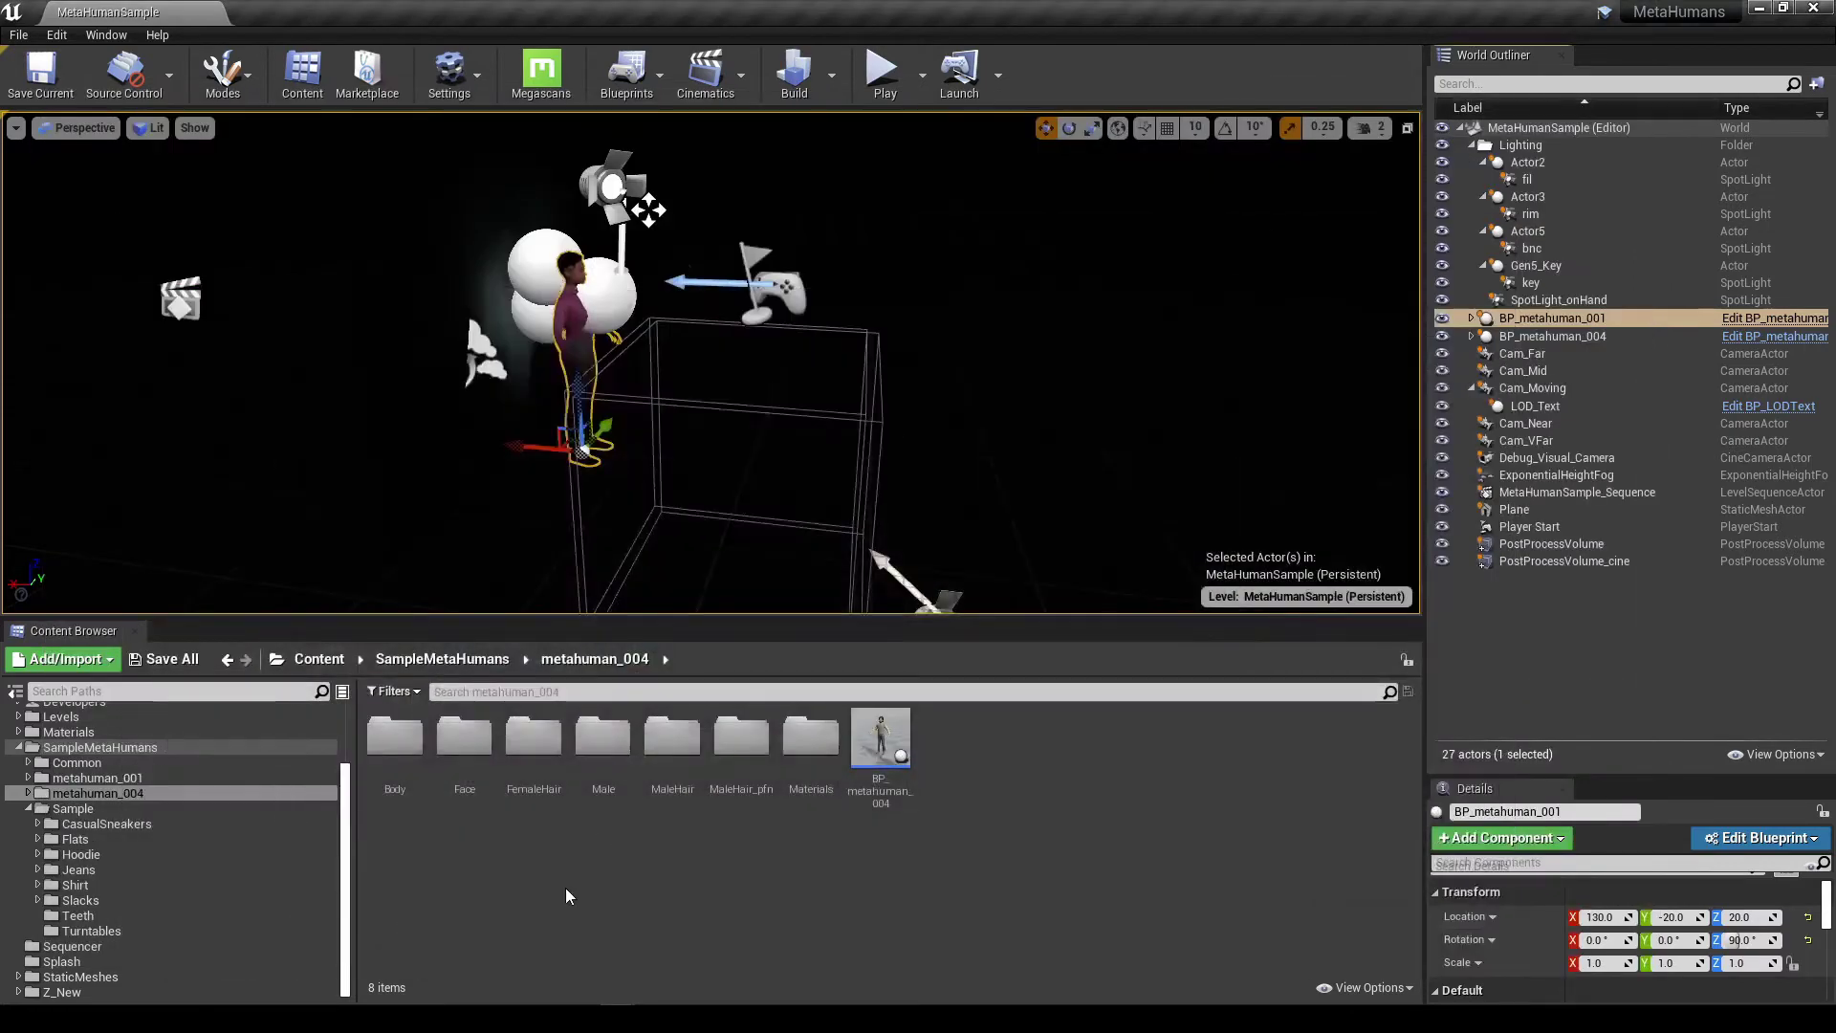
# - Switch to the browser and read the MetaHumans documentation on system requirements, project file structure, blueprint components and LODSync properties
pyautogui.hotkey('alt', 'Tab')
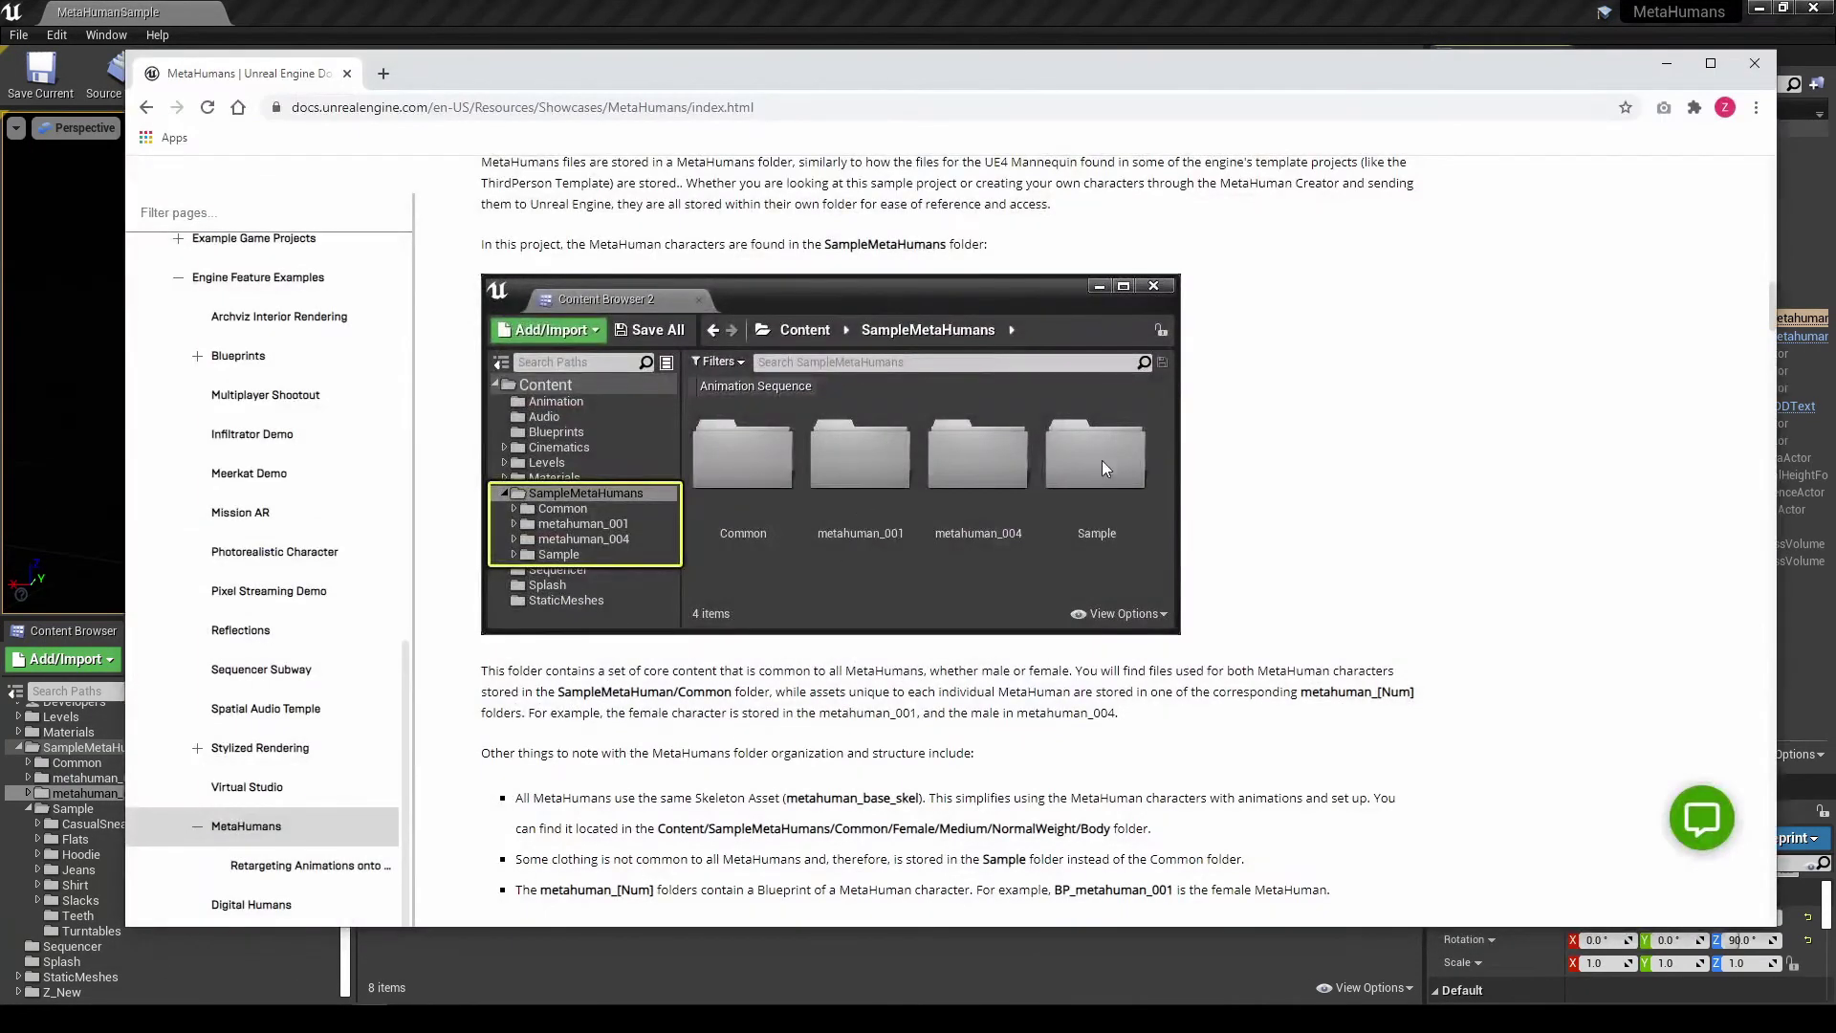
pyautogui.scroll(5, 1099, 474)
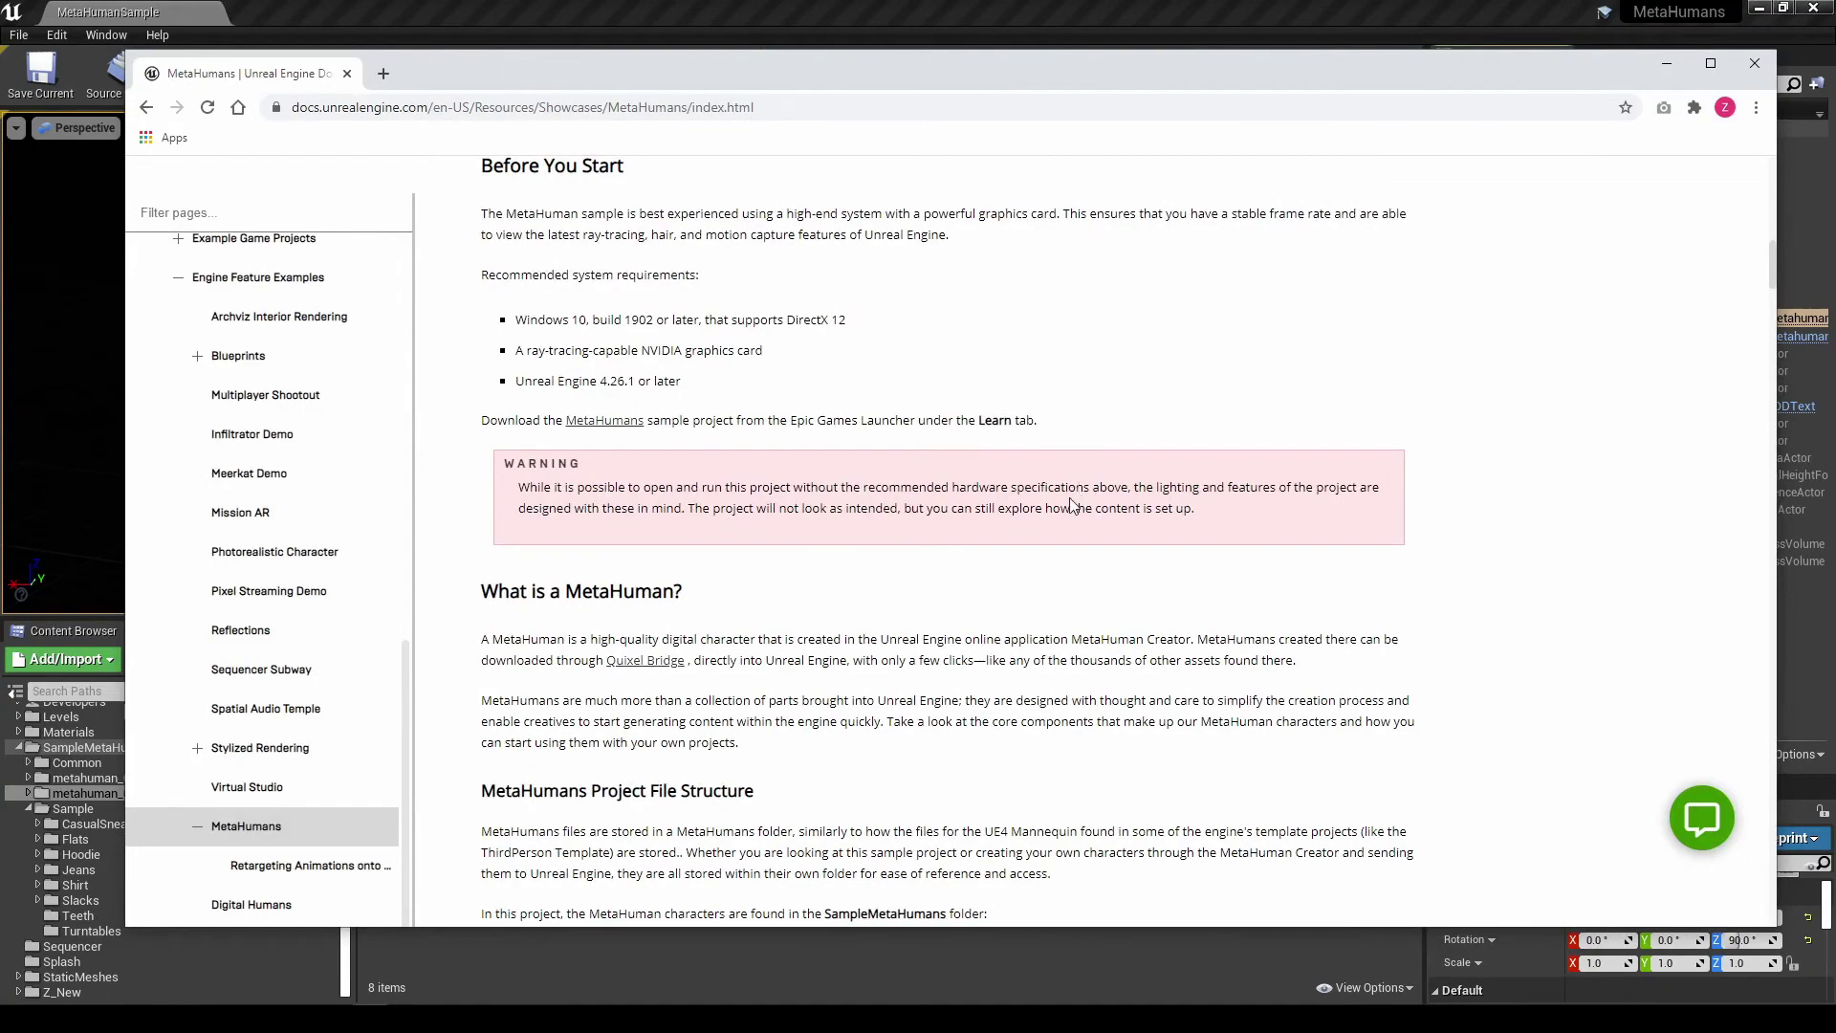
pyautogui.scroll(-5, 1084, 495)
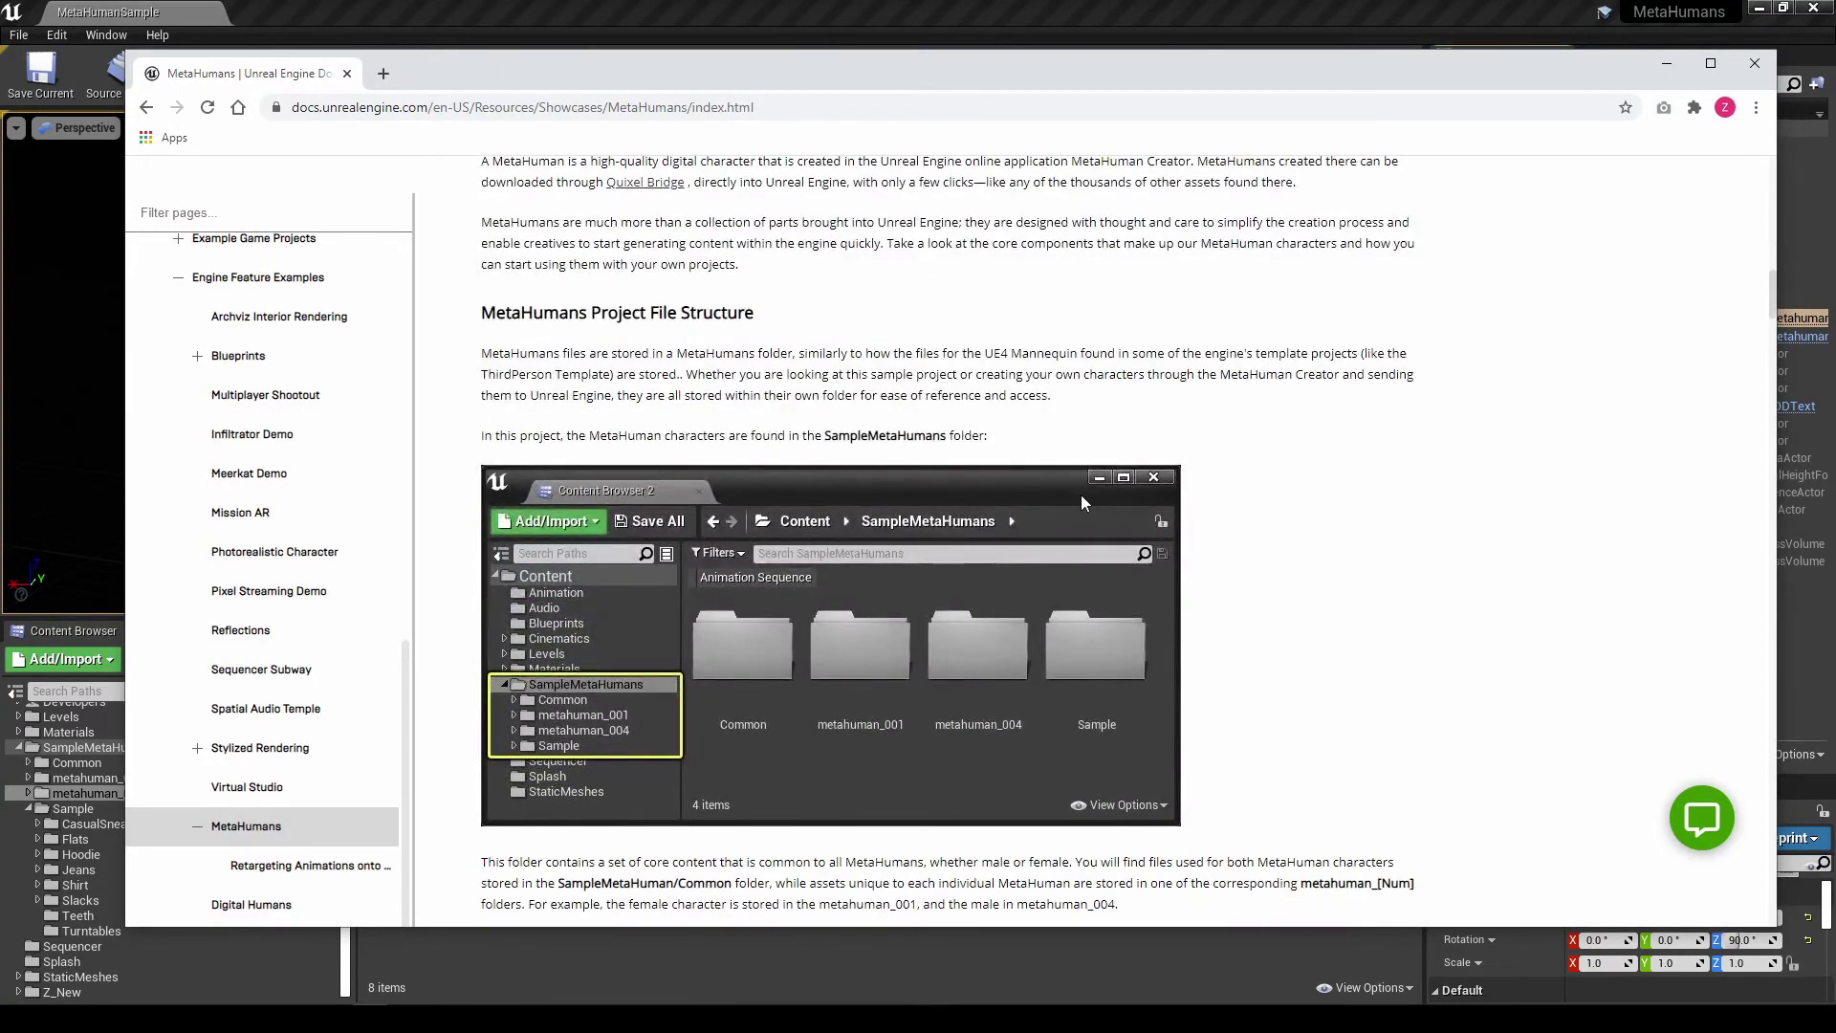
pyautogui.scroll(-5, 1081, 524)
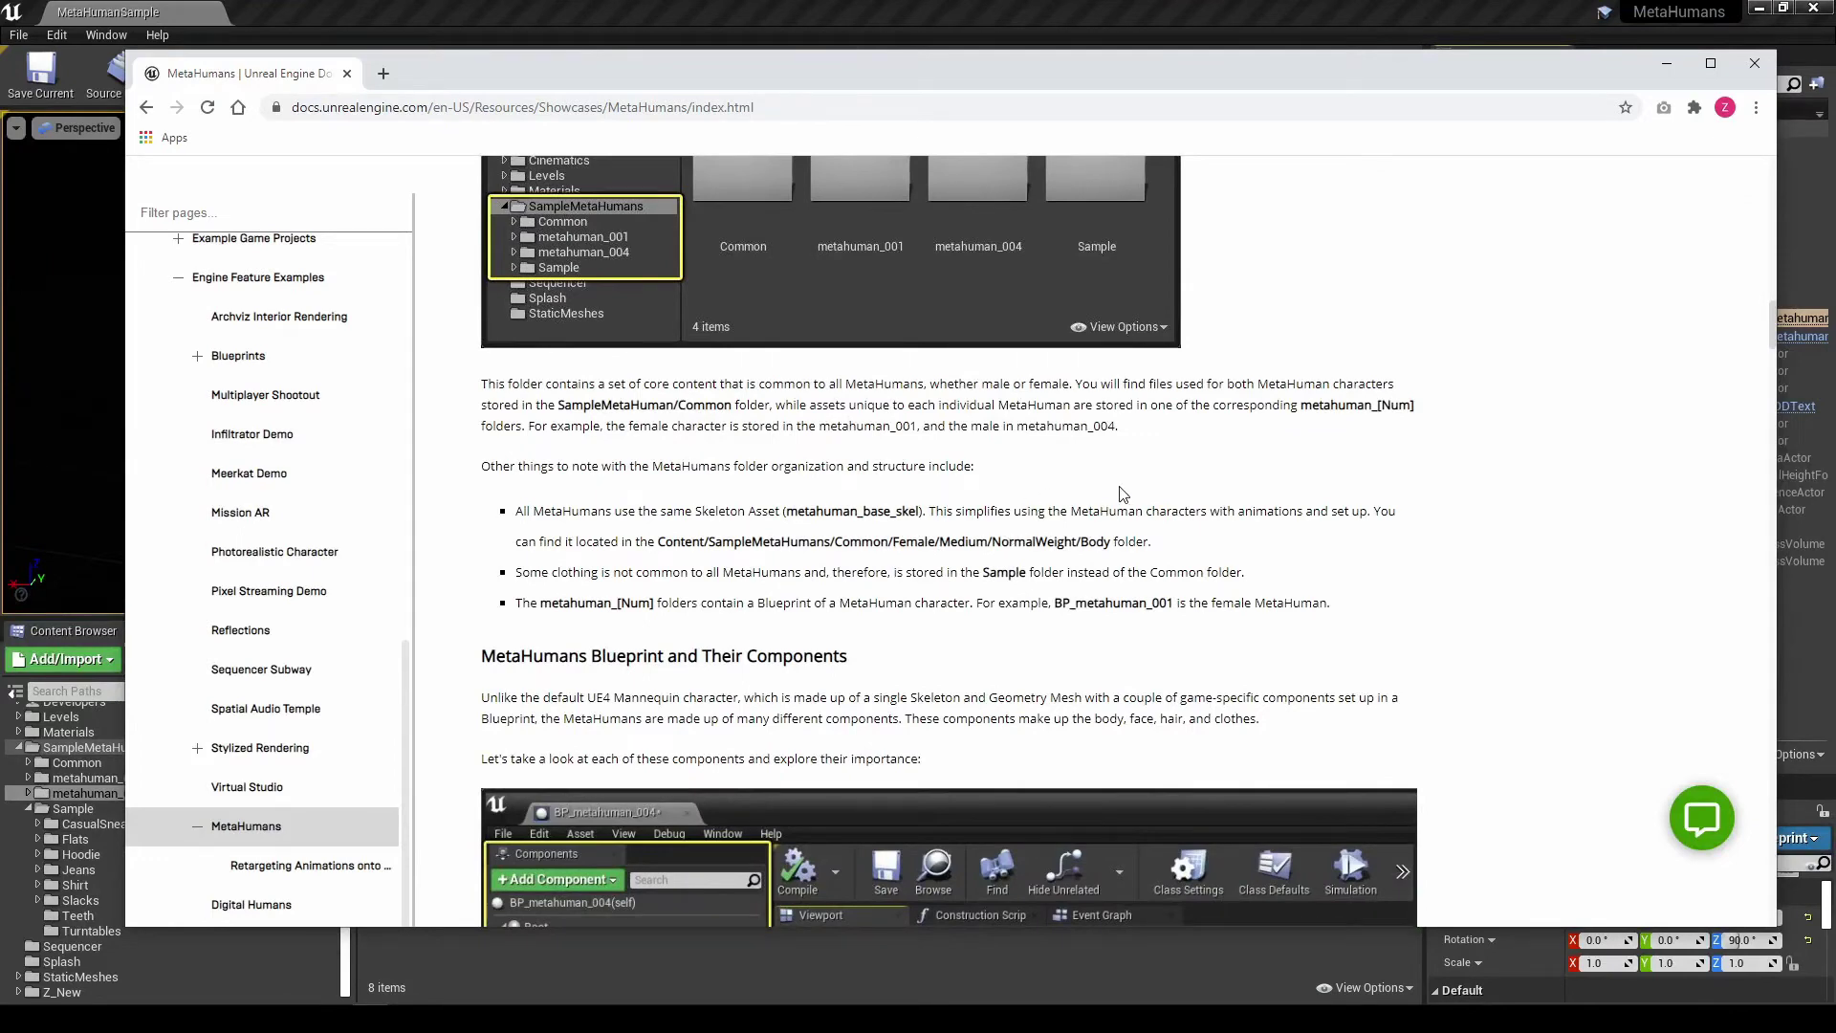
pyautogui.scroll(-7, 1122, 493)
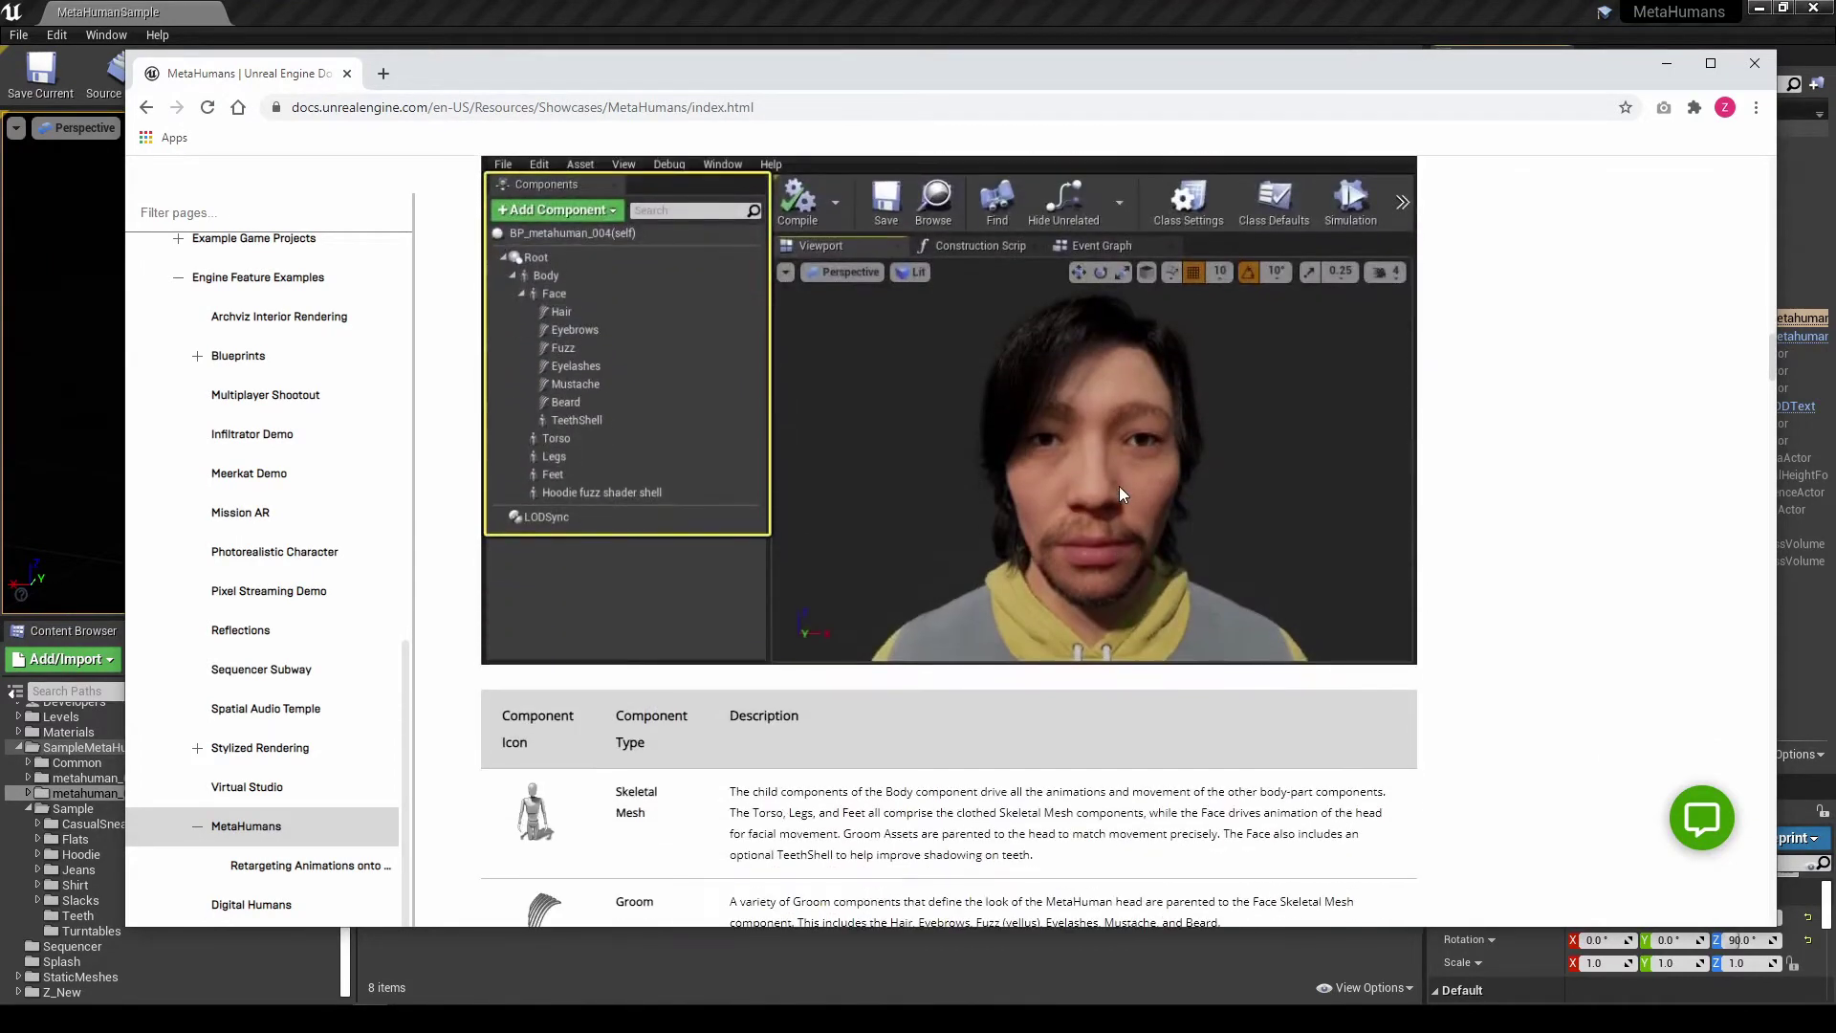
pyautogui.scroll(-2, 1119, 490)
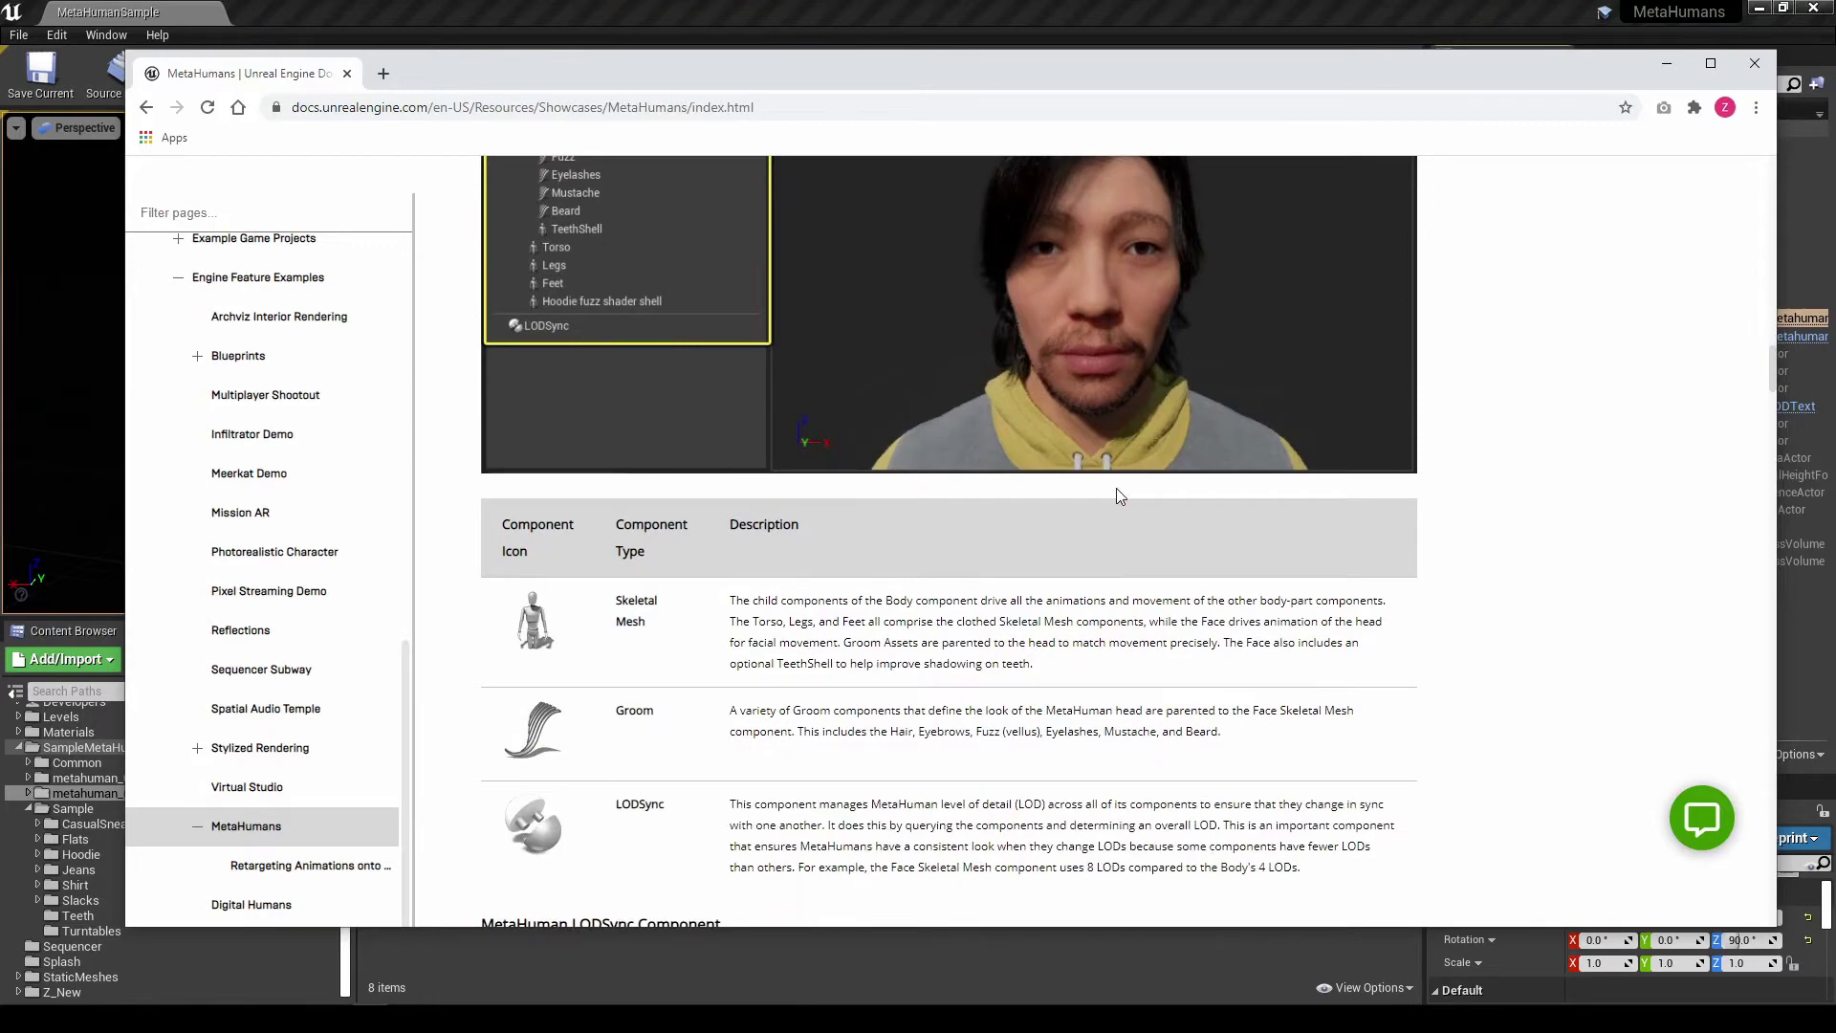
pyautogui.scroll(-4, 1092, 596)
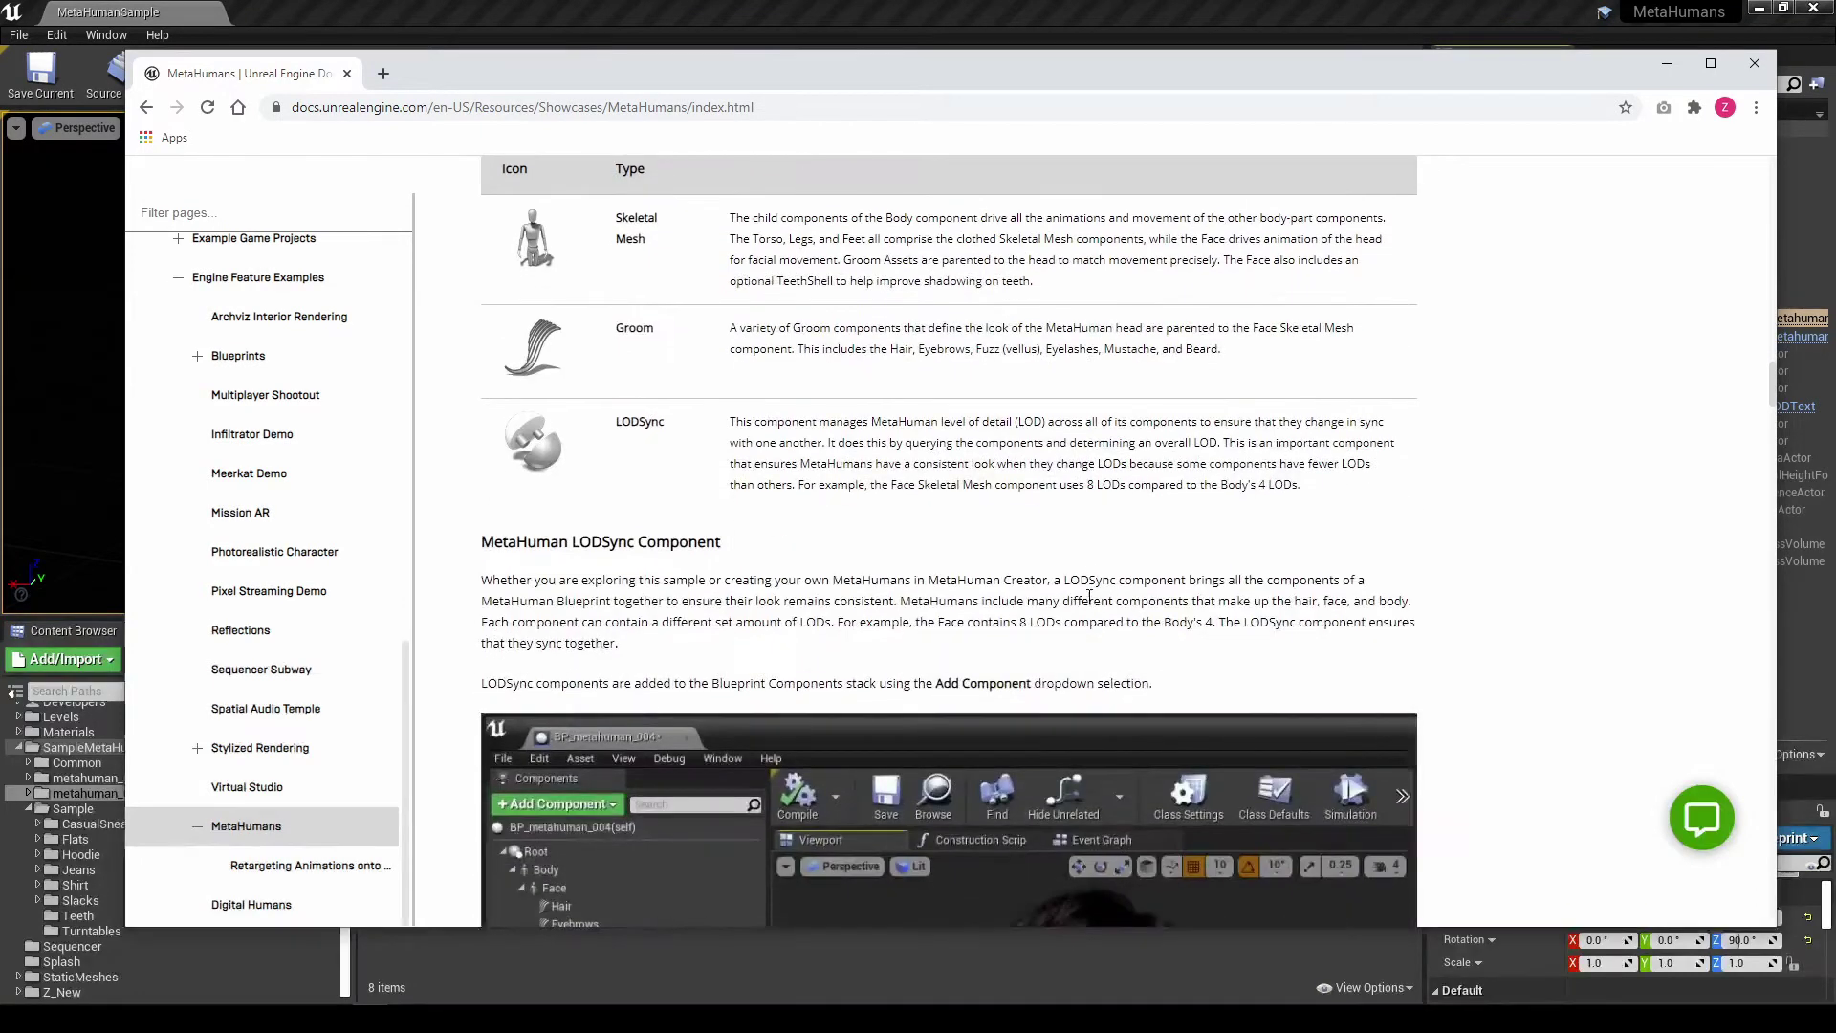
pyautogui.scroll(-10, 862, 576)
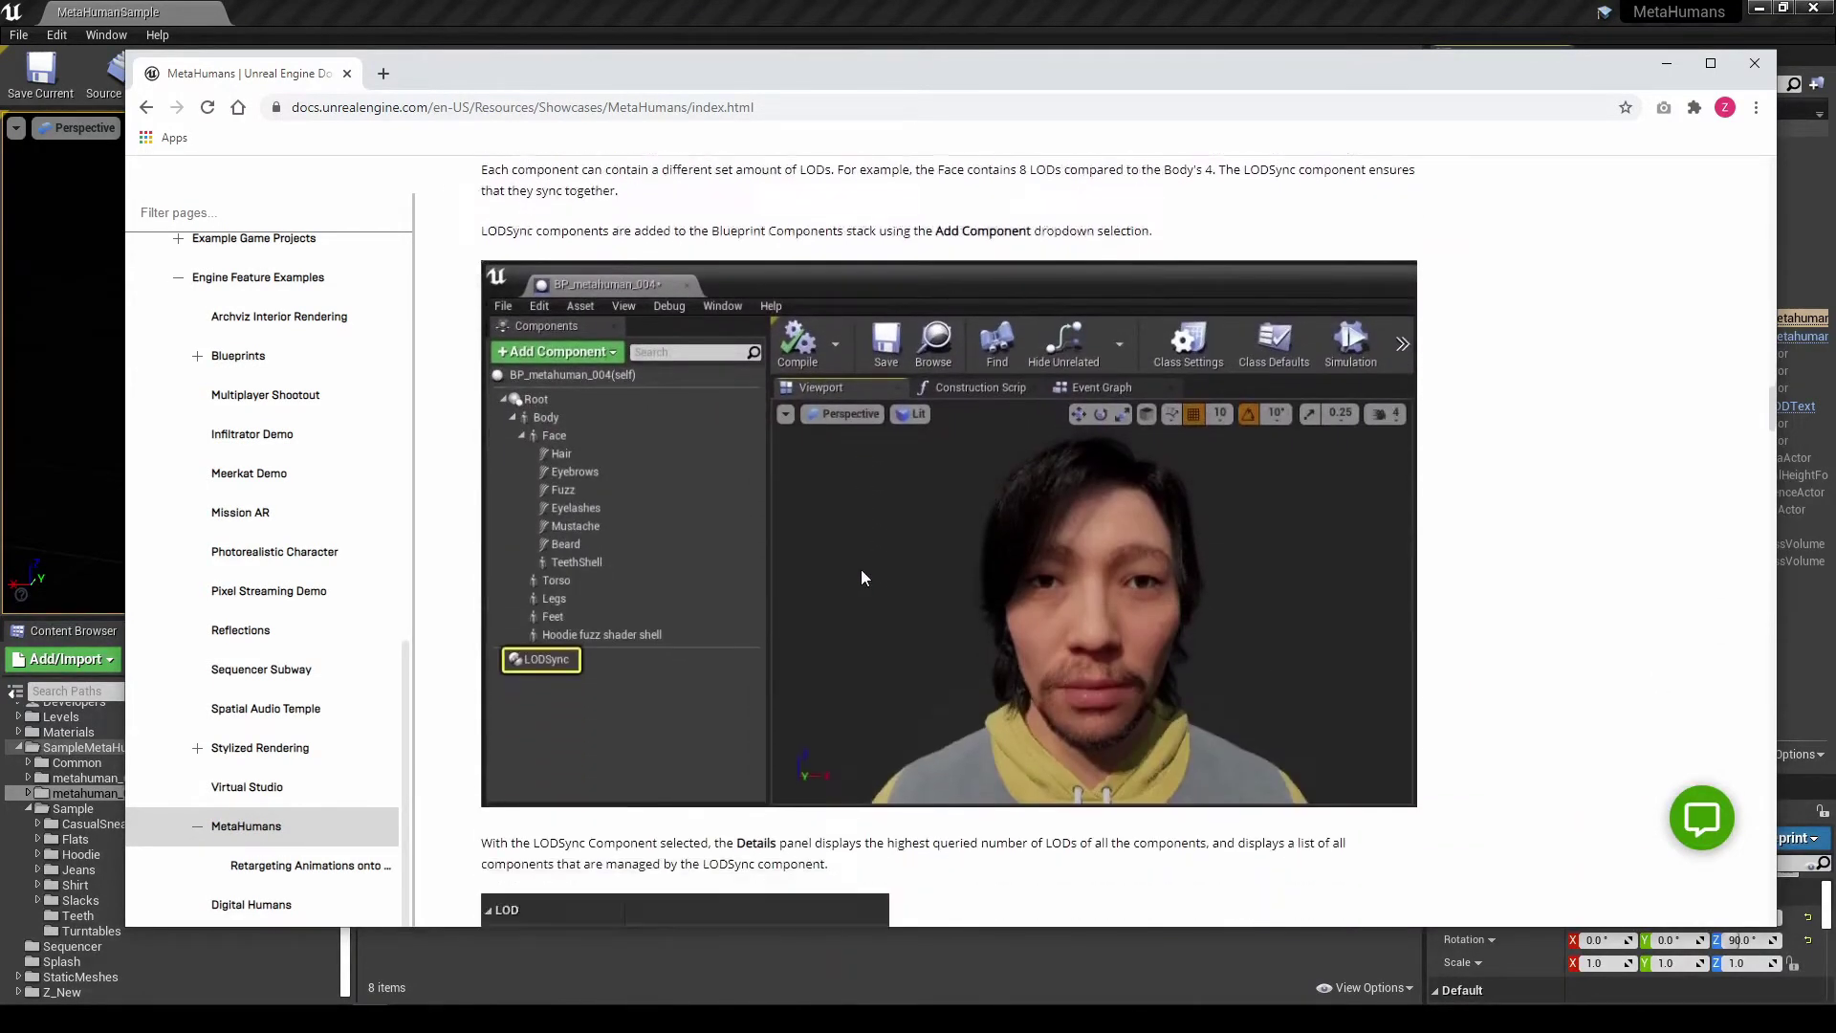
pyautogui.scroll(-6, 966, 578)
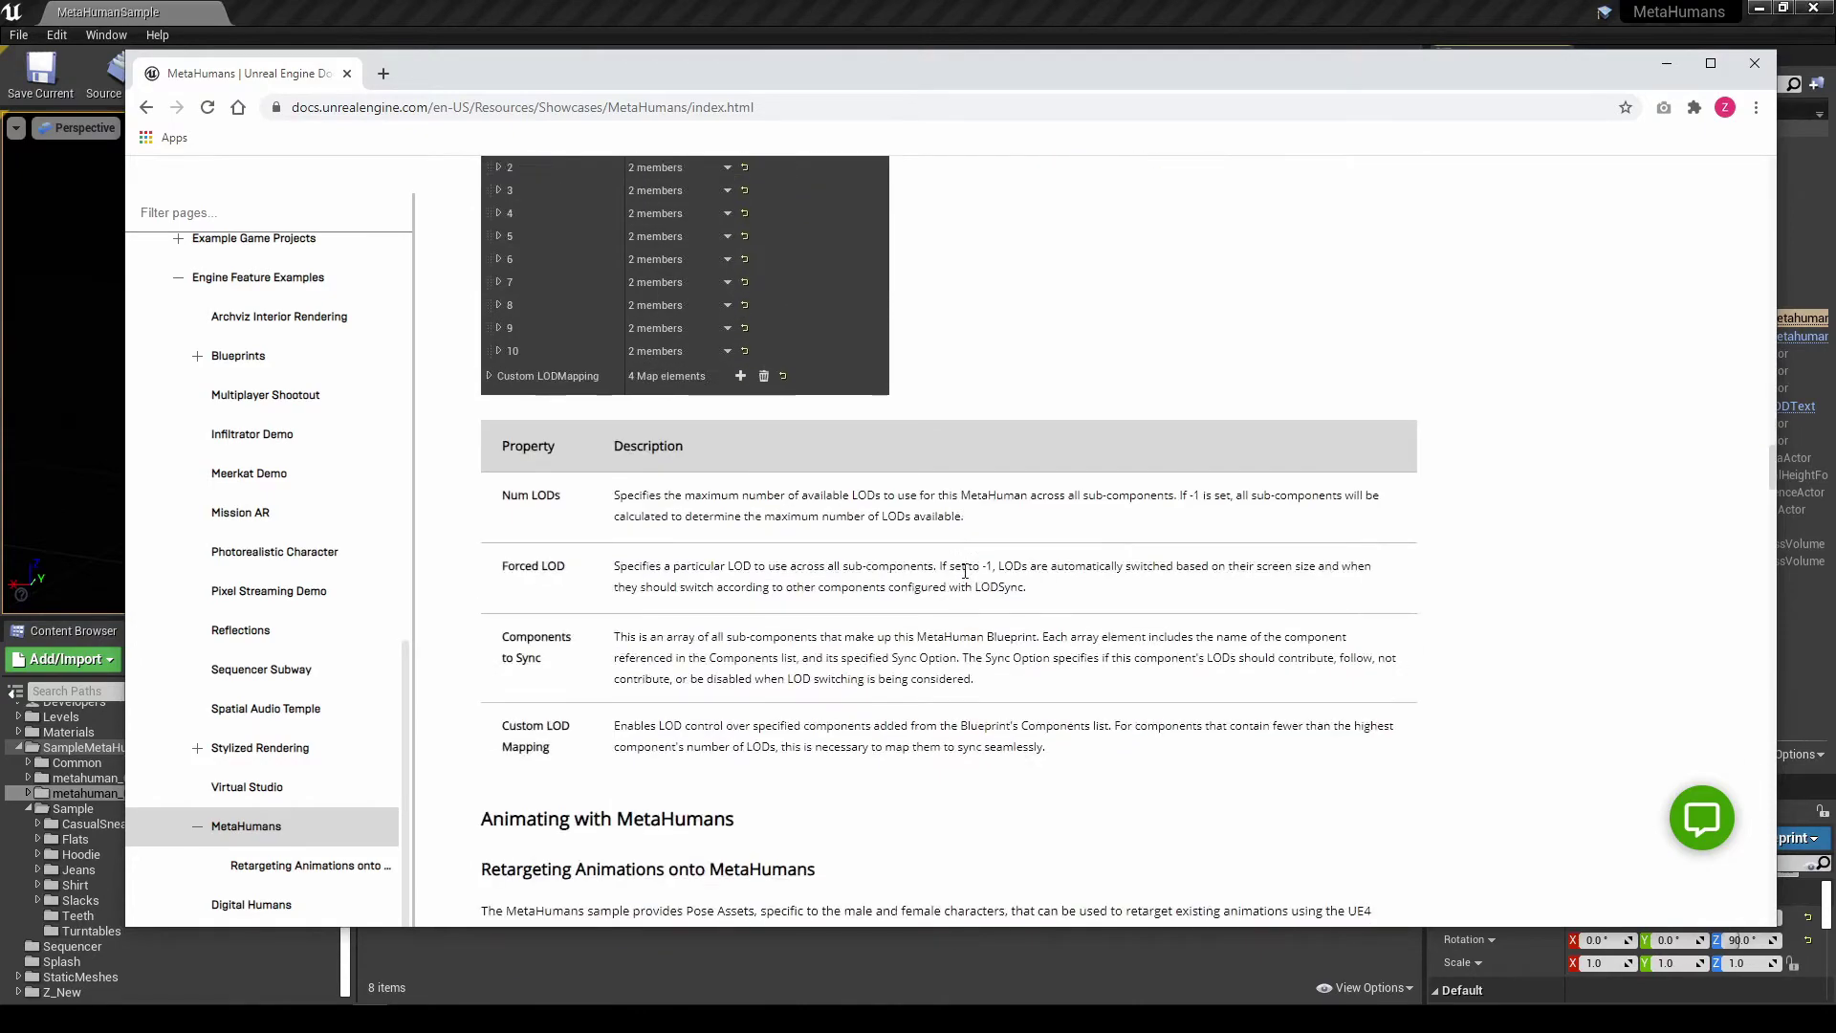
# - Read the documentation sections on retargeting animations onto MetaHumans and using motion capture with them
pyautogui.scroll(-6, 966, 578)
pyautogui.scroll(-3, 1075, 528)
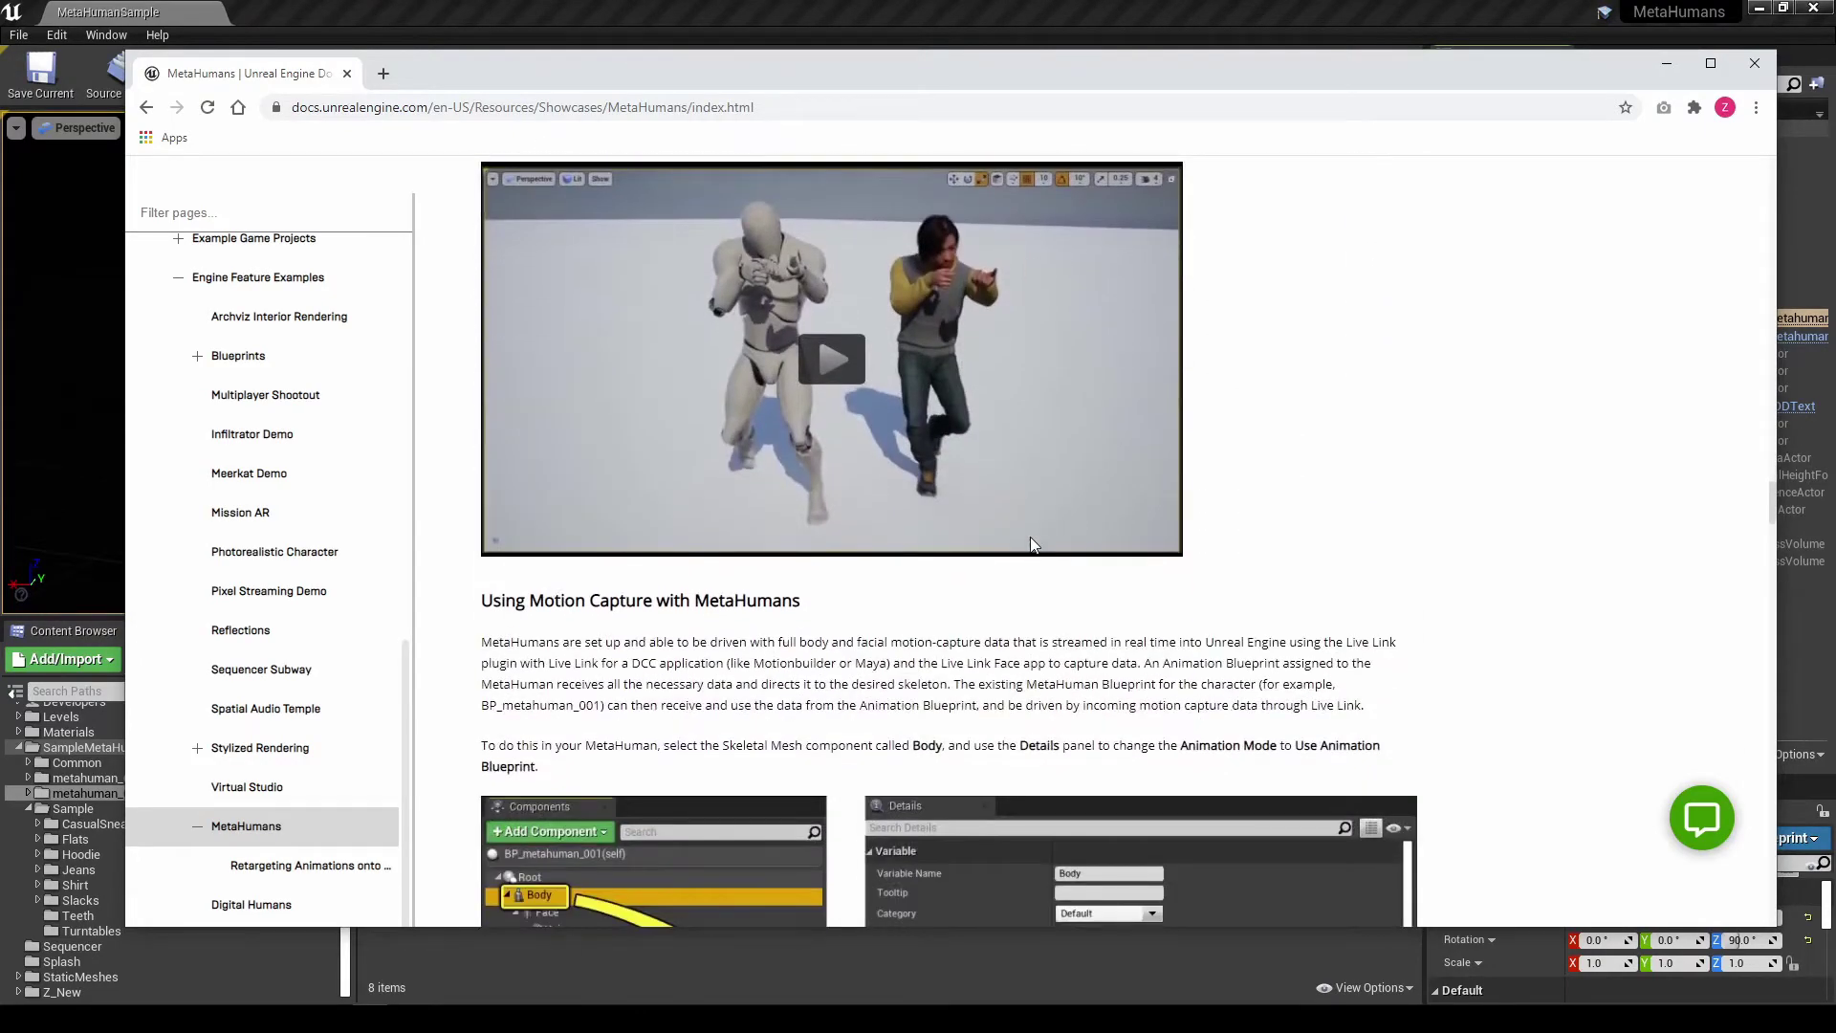
pyautogui.scroll(4, 1022, 554)
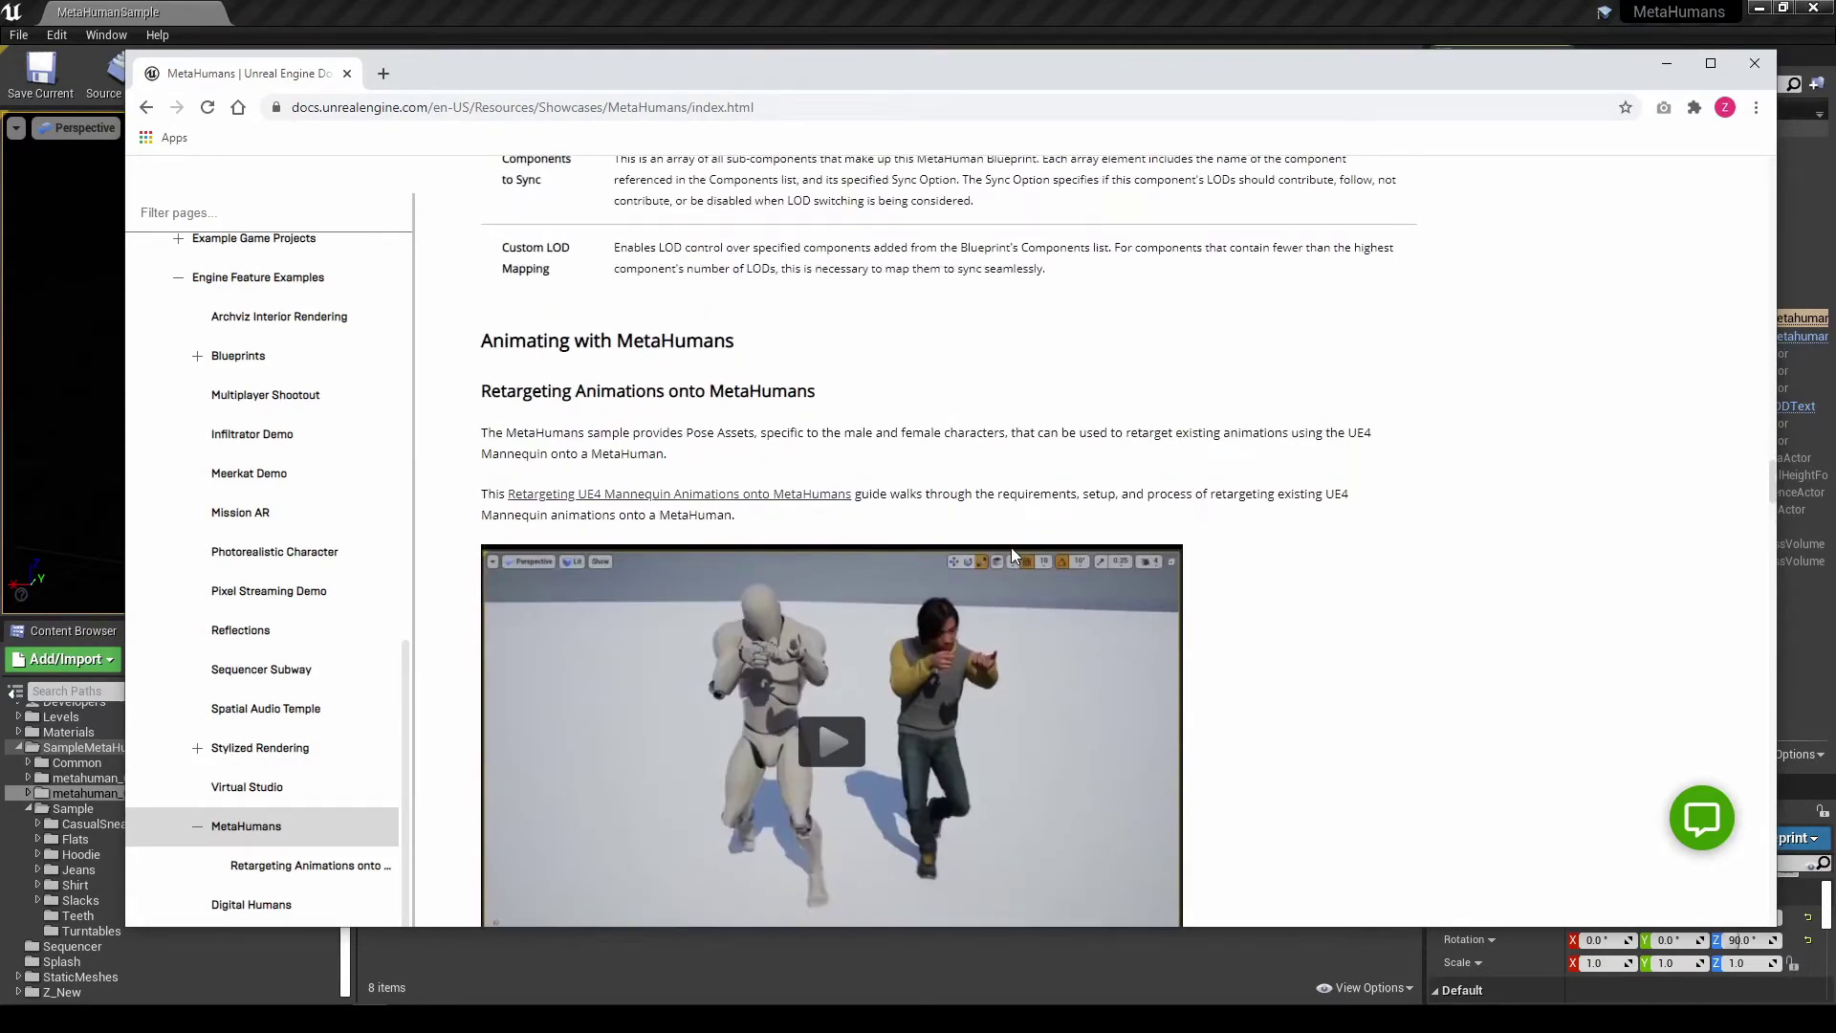
pyautogui.scroll(-5, 1191, 514)
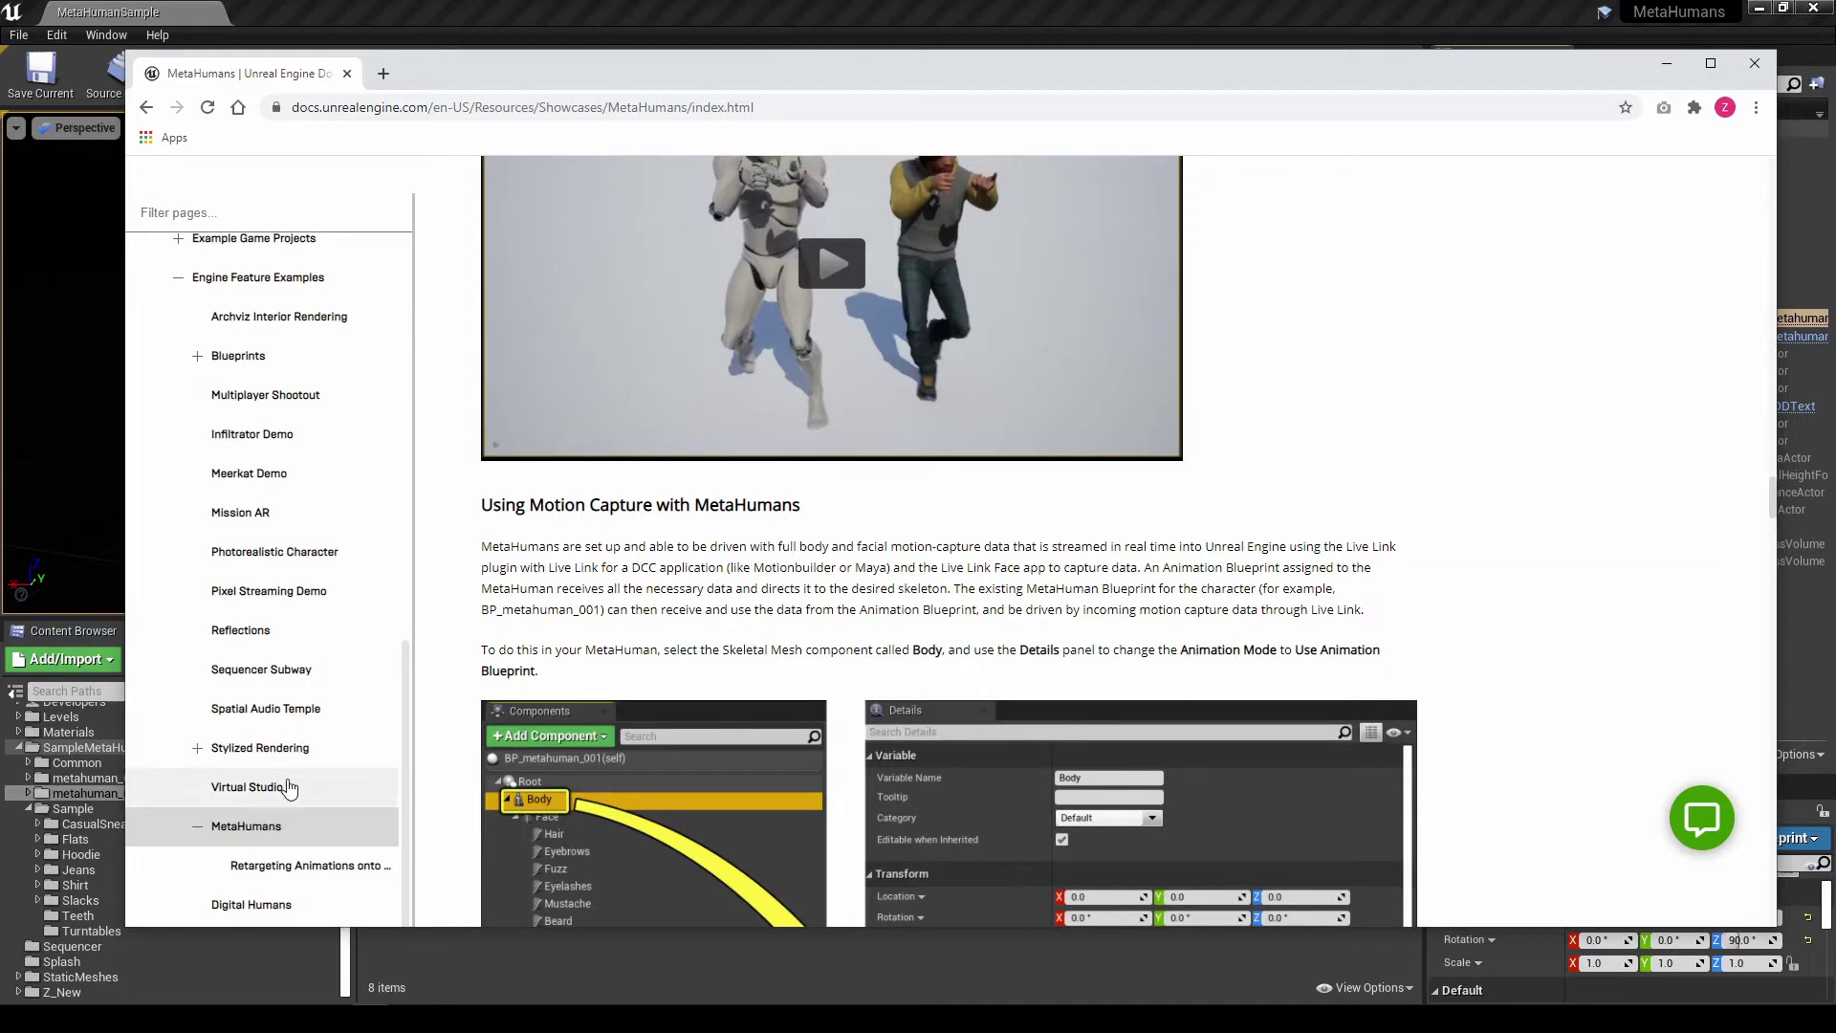
# - Open the Retargeting Animations onto a MetaHuman guide in a separate tab and read its prerequisites and retarget pose setup
pyautogui.middleClick(308, 865)
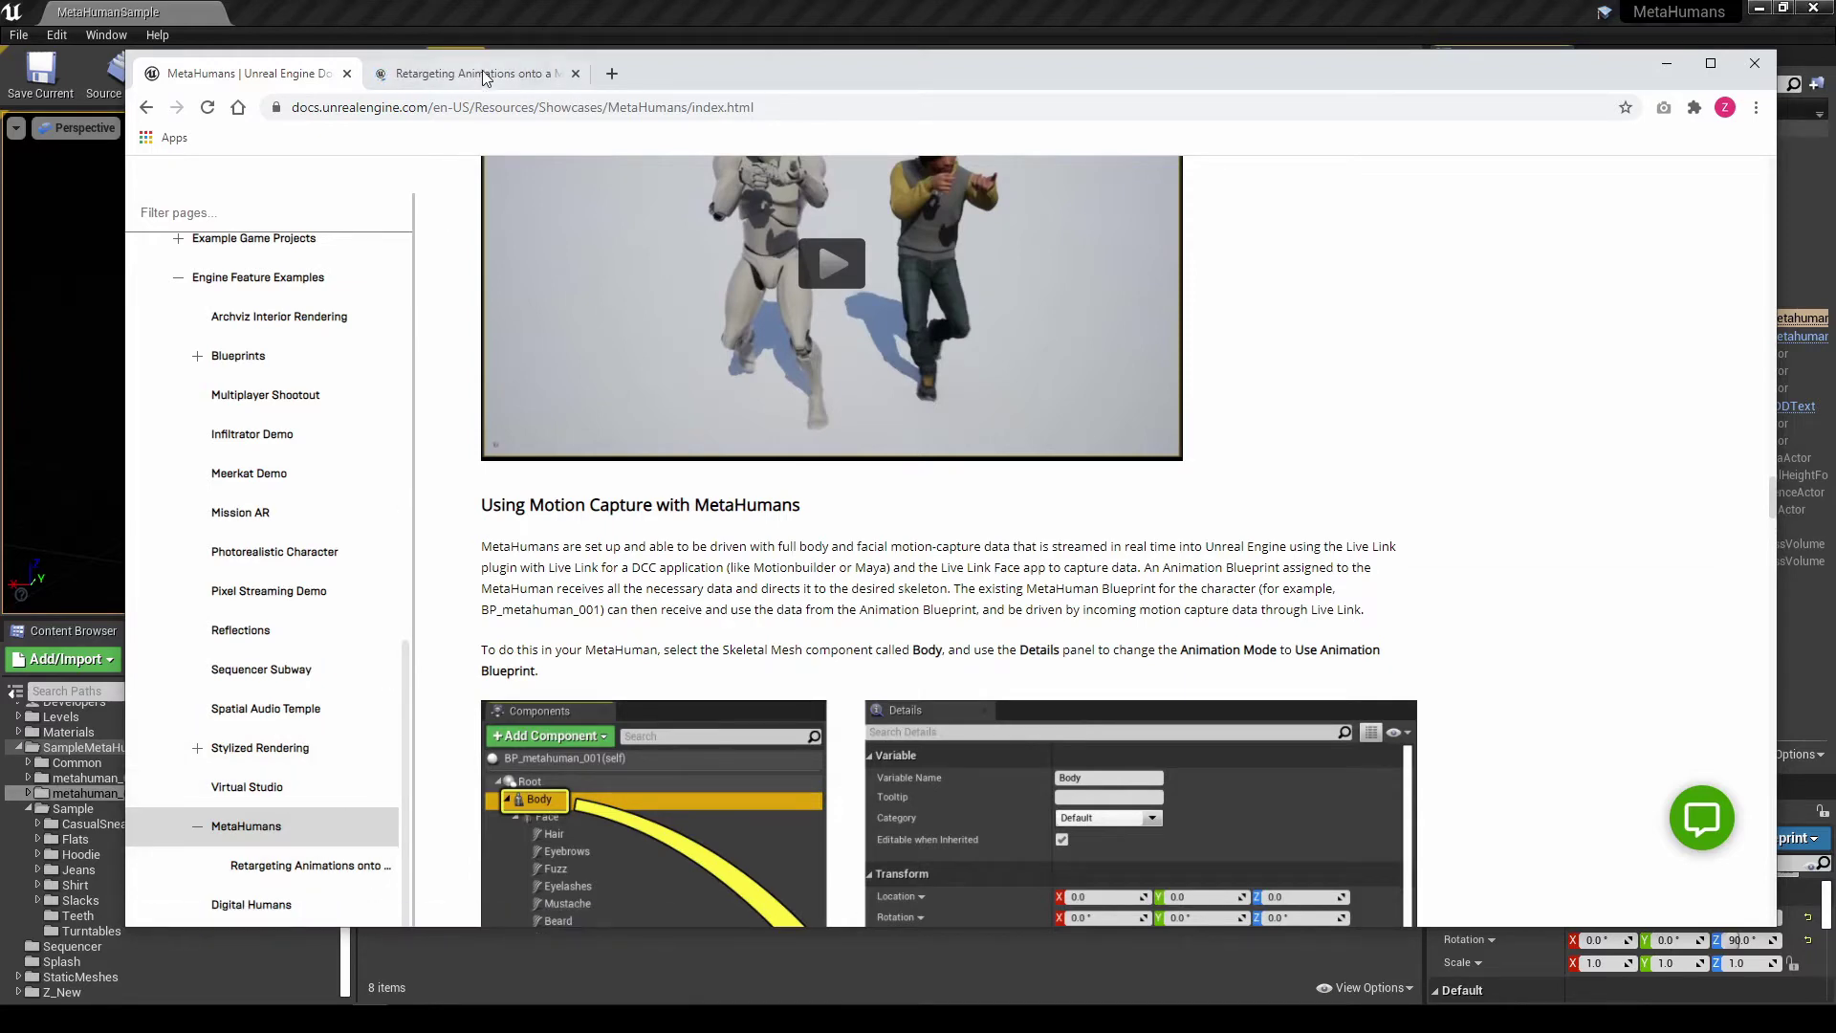
pyautogui.click(476, 74)
pyautogui.scroll(-5, 1050, 619)
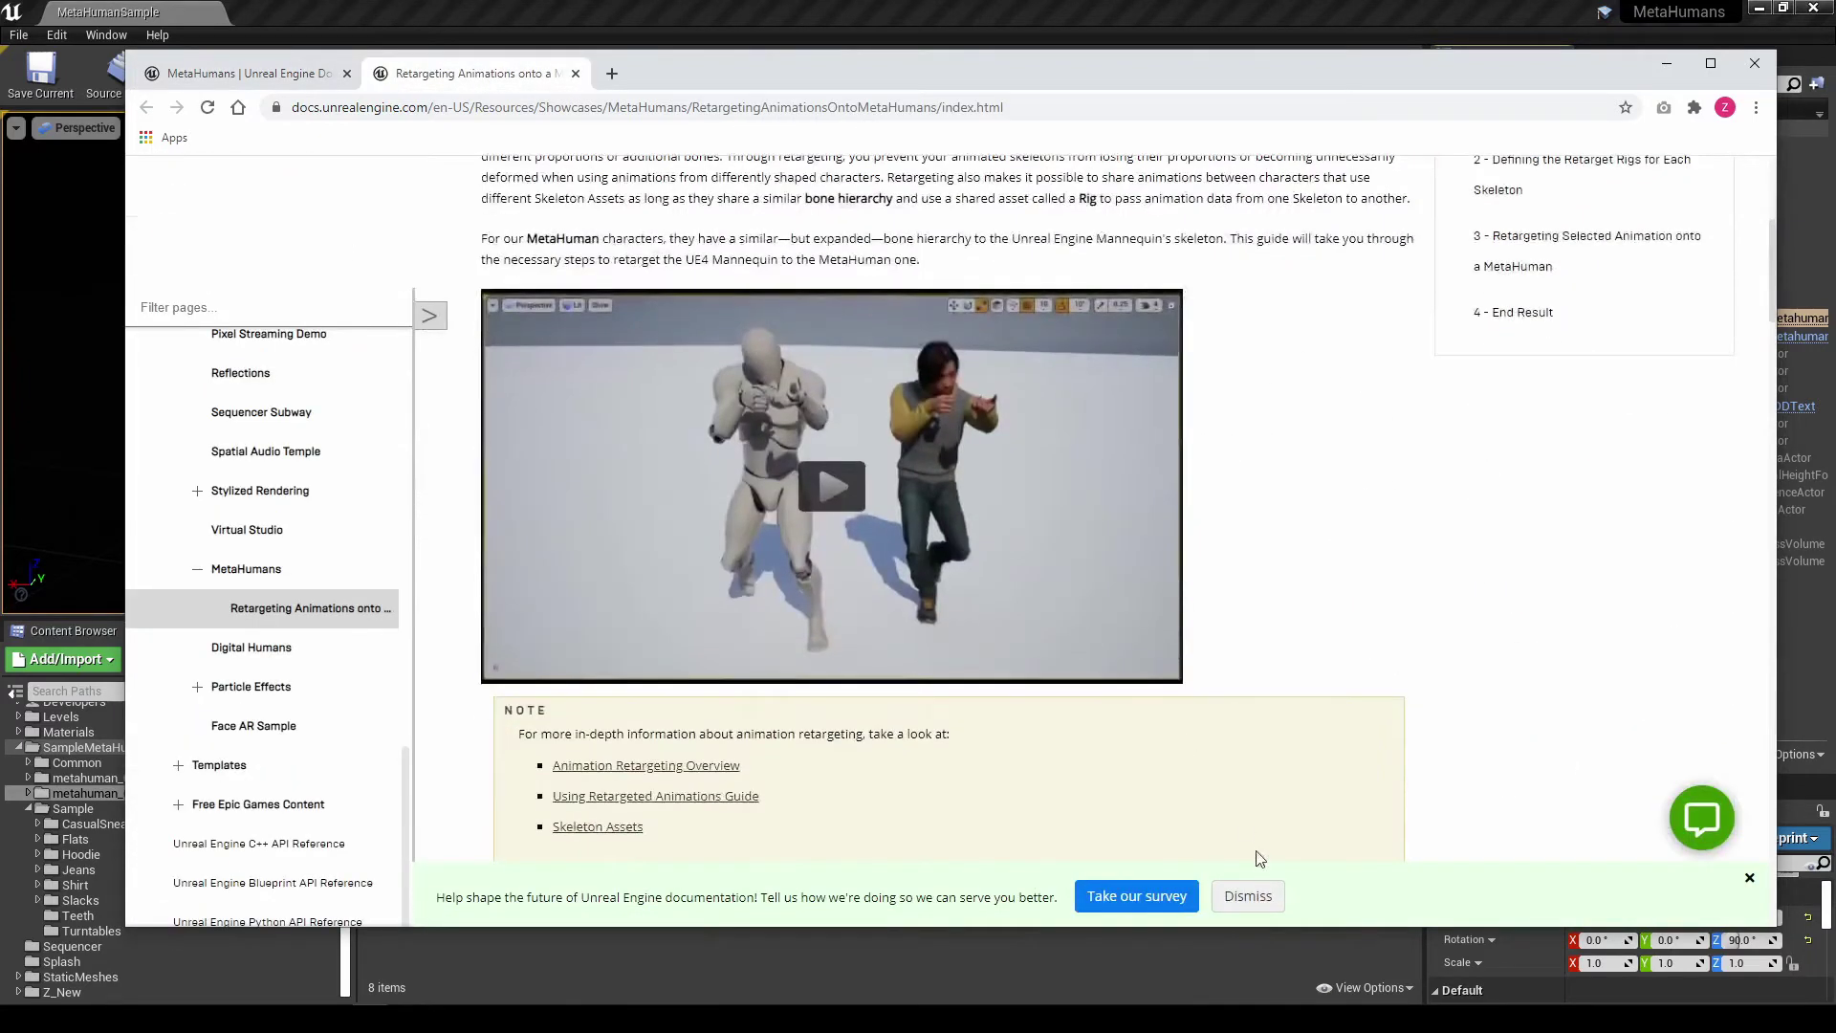
pyautogui.click(1248, 897)
pyautogui.scroll(-5, 1260, 580)
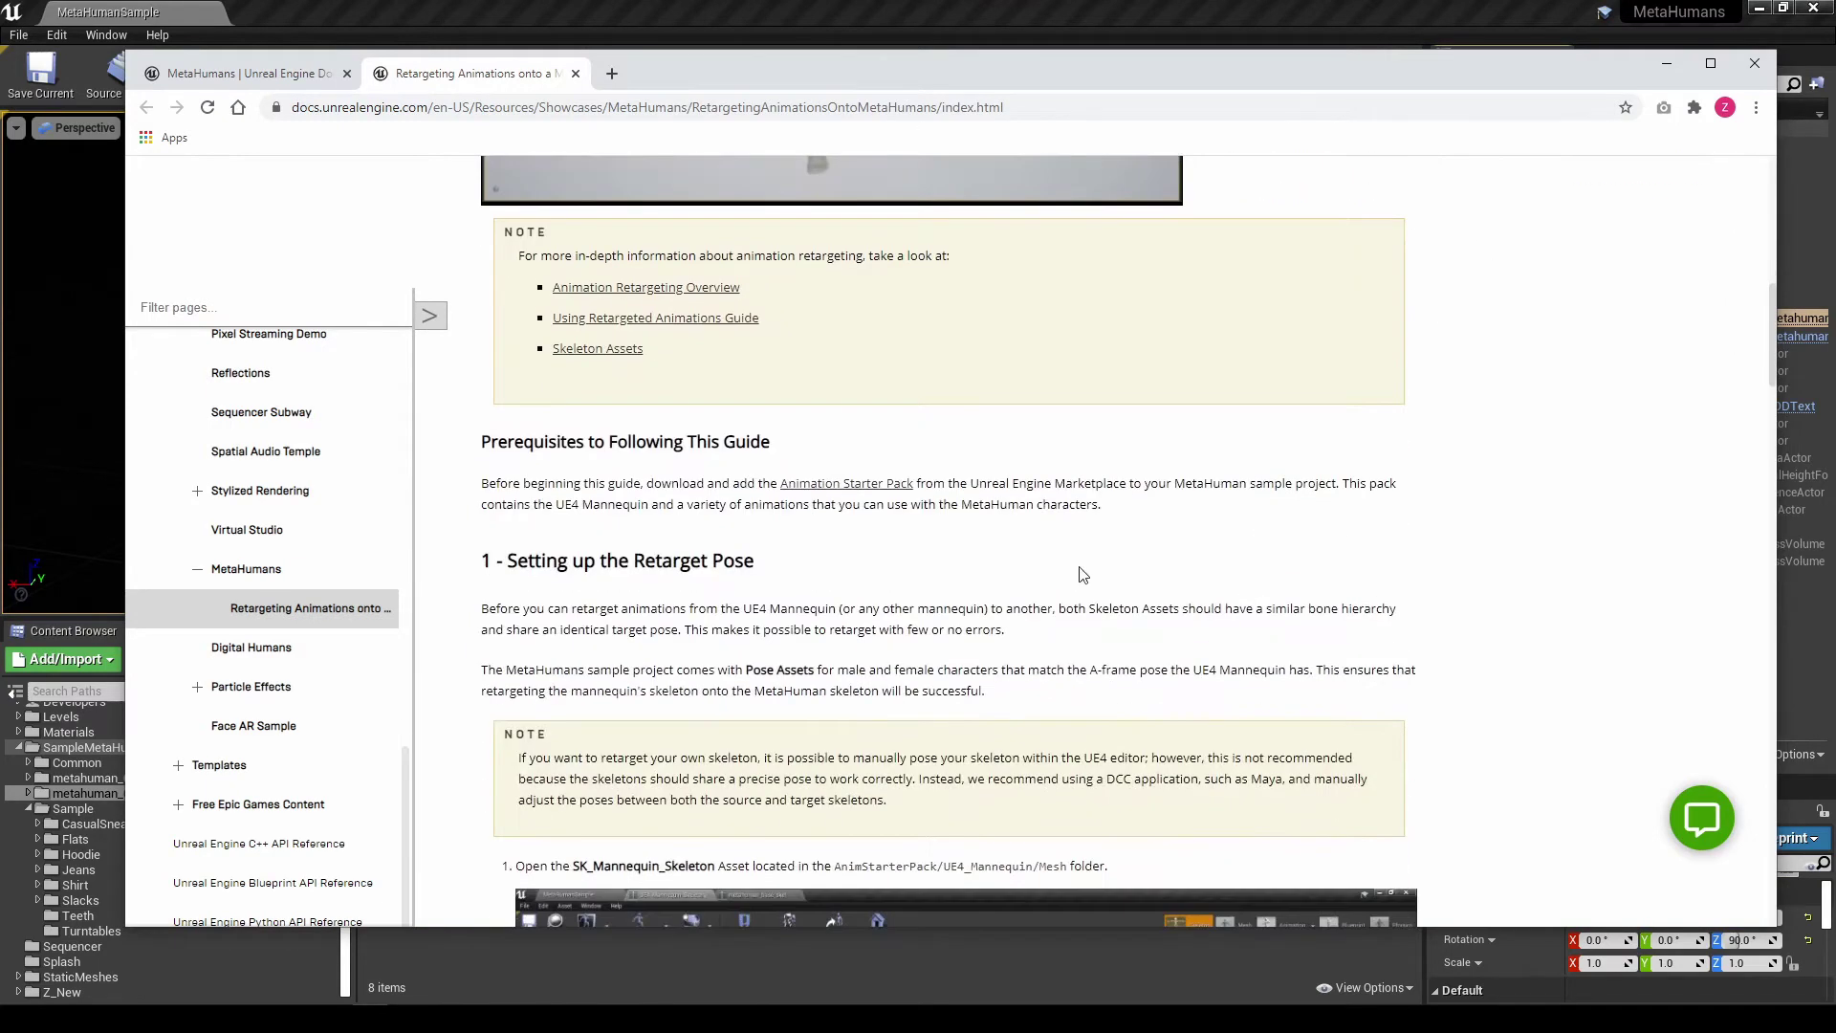
pyautogui.scroll(5, 1090, 574)
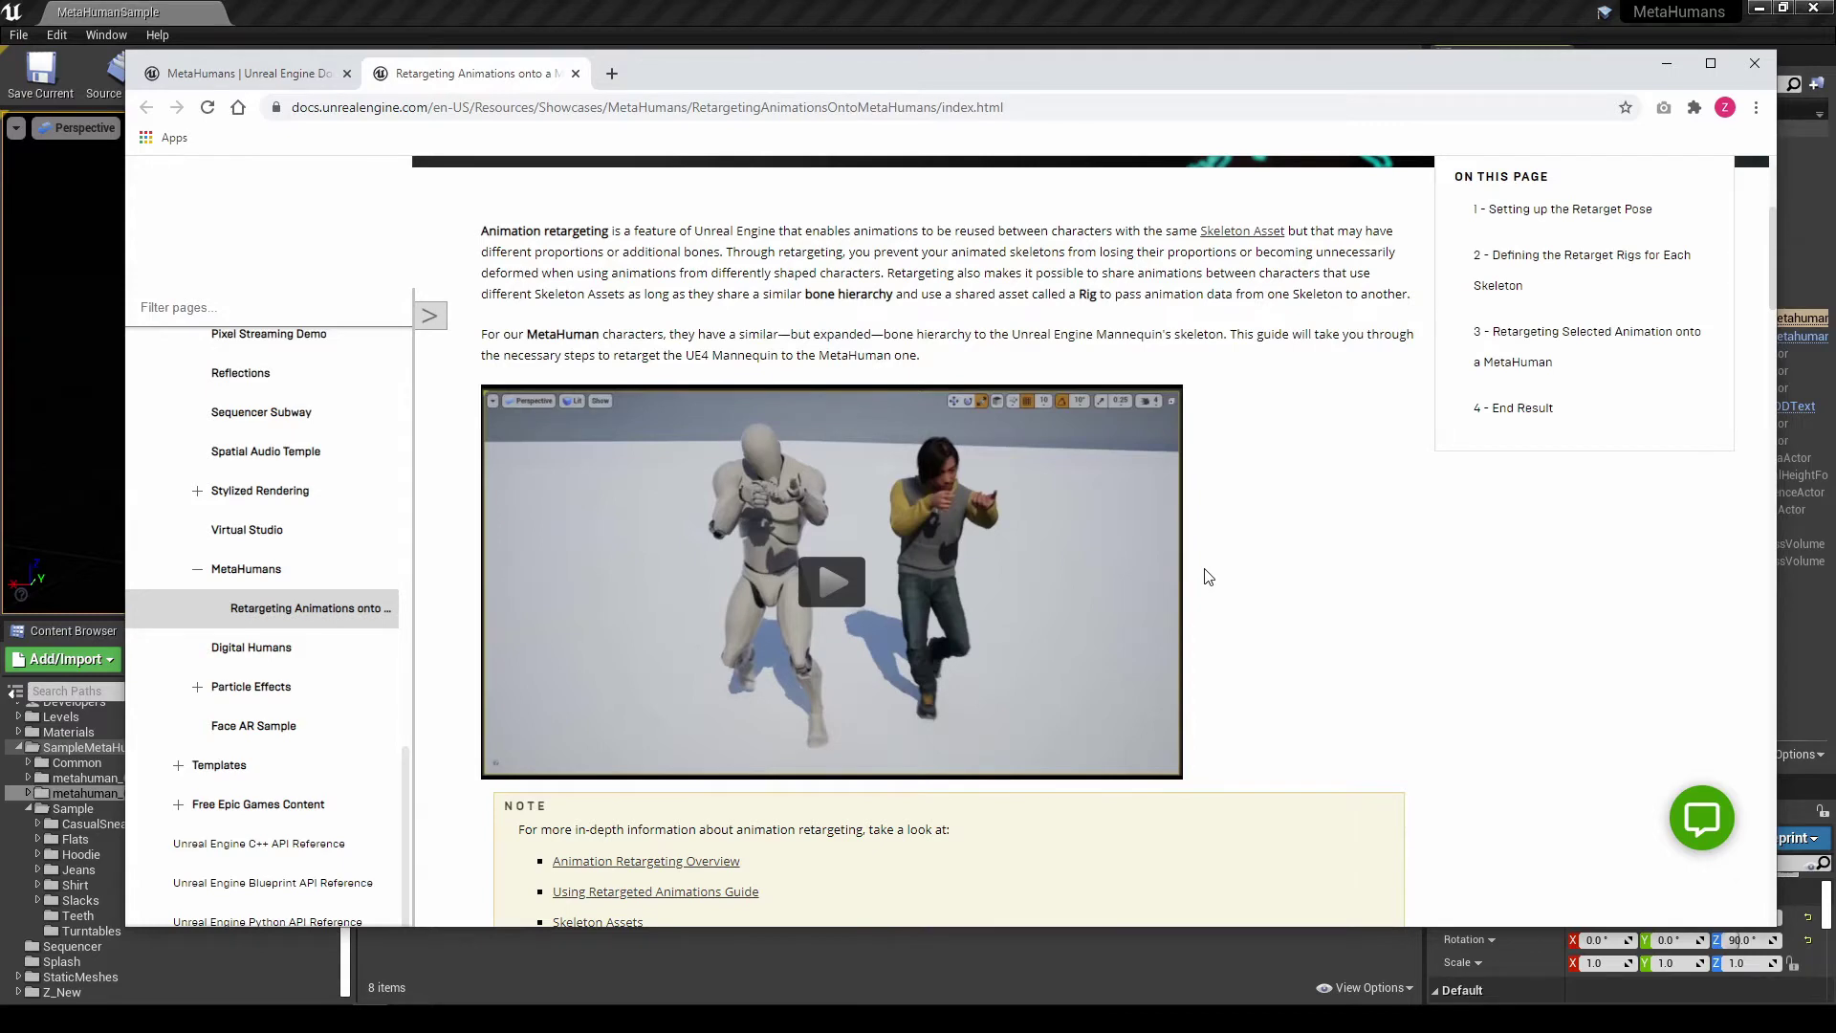
pyautogui.scroll(-10, 1245, 553)
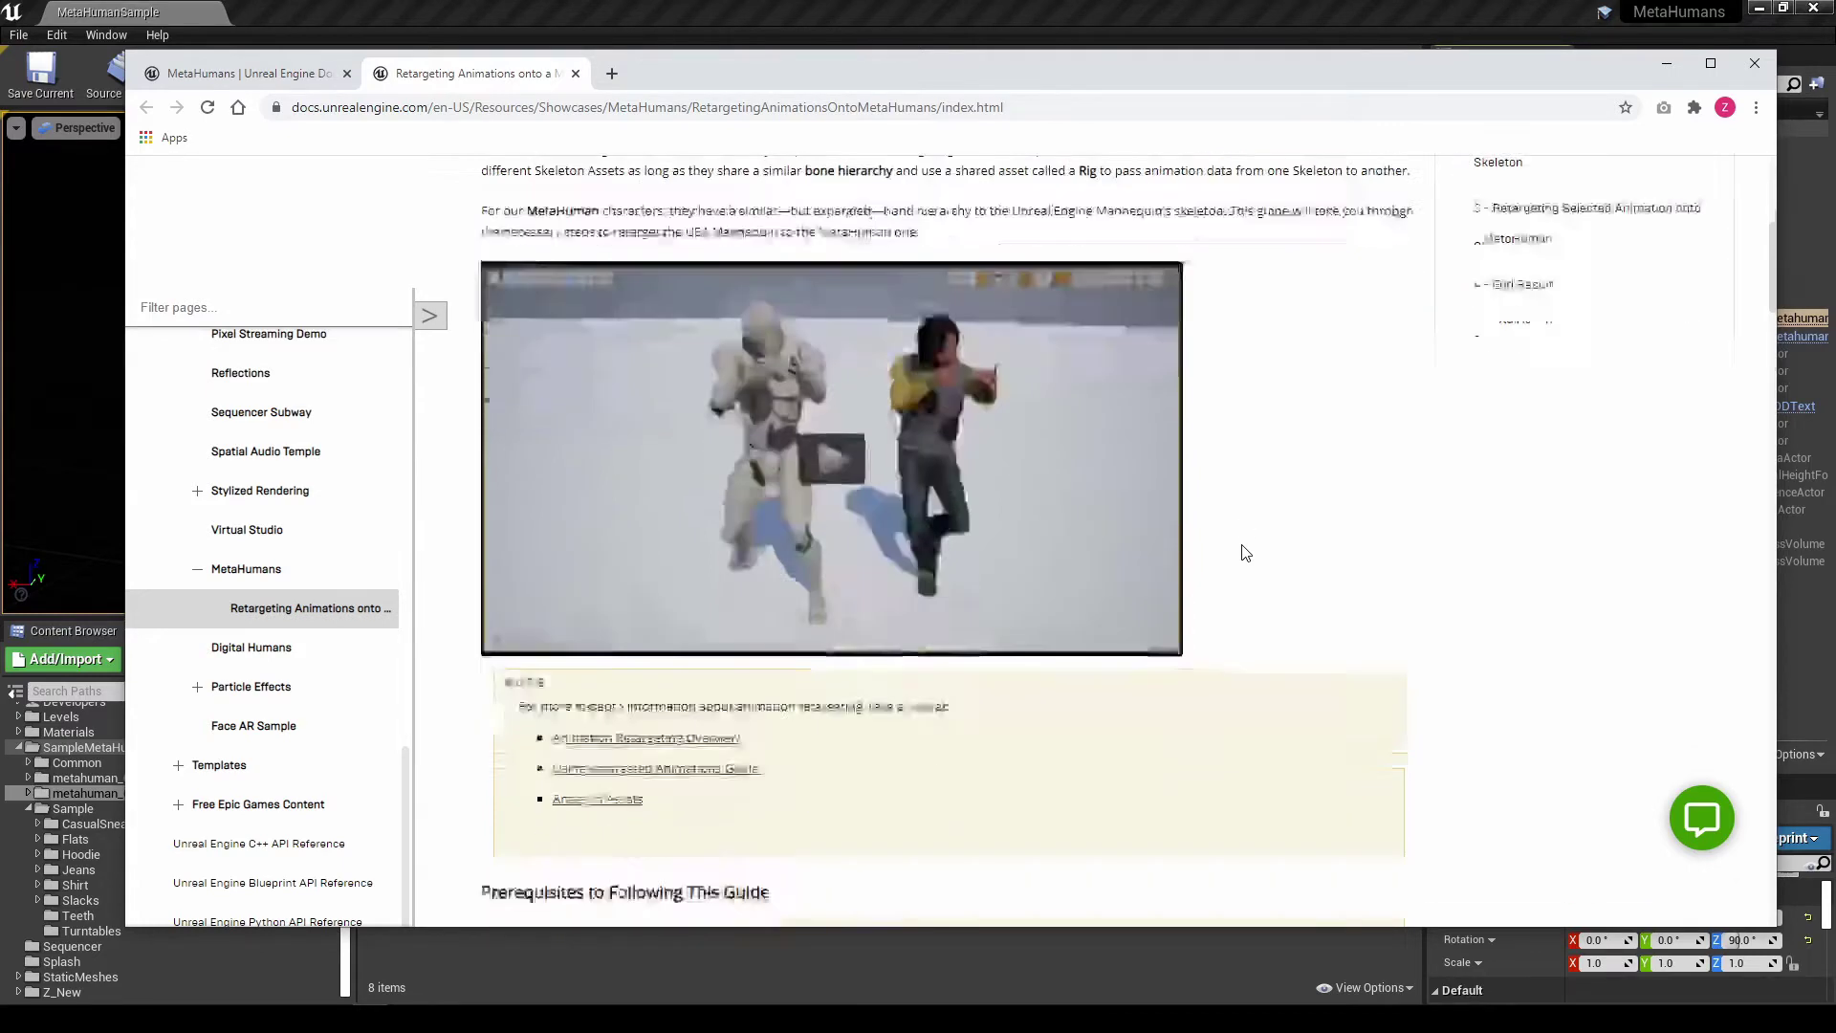
pyautogui.scroll(-5, 1242, 543)
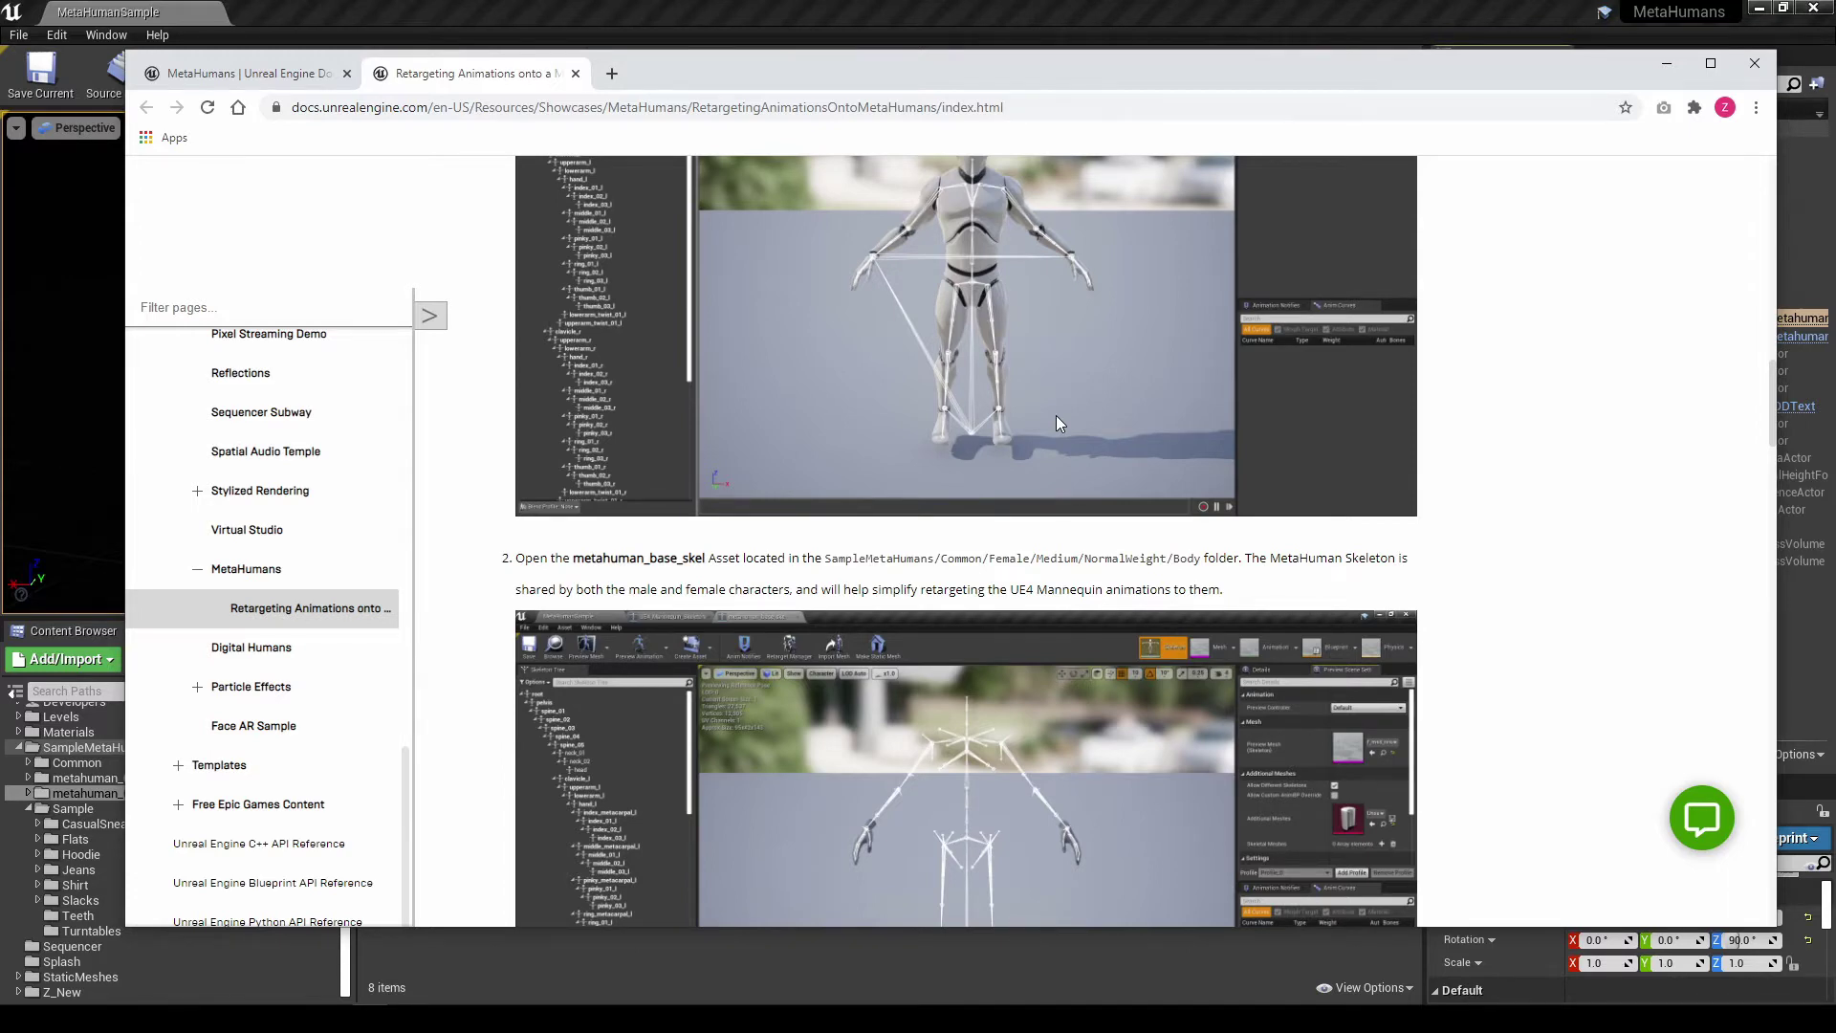
pyautogui.scroll(5, 1100, 420)
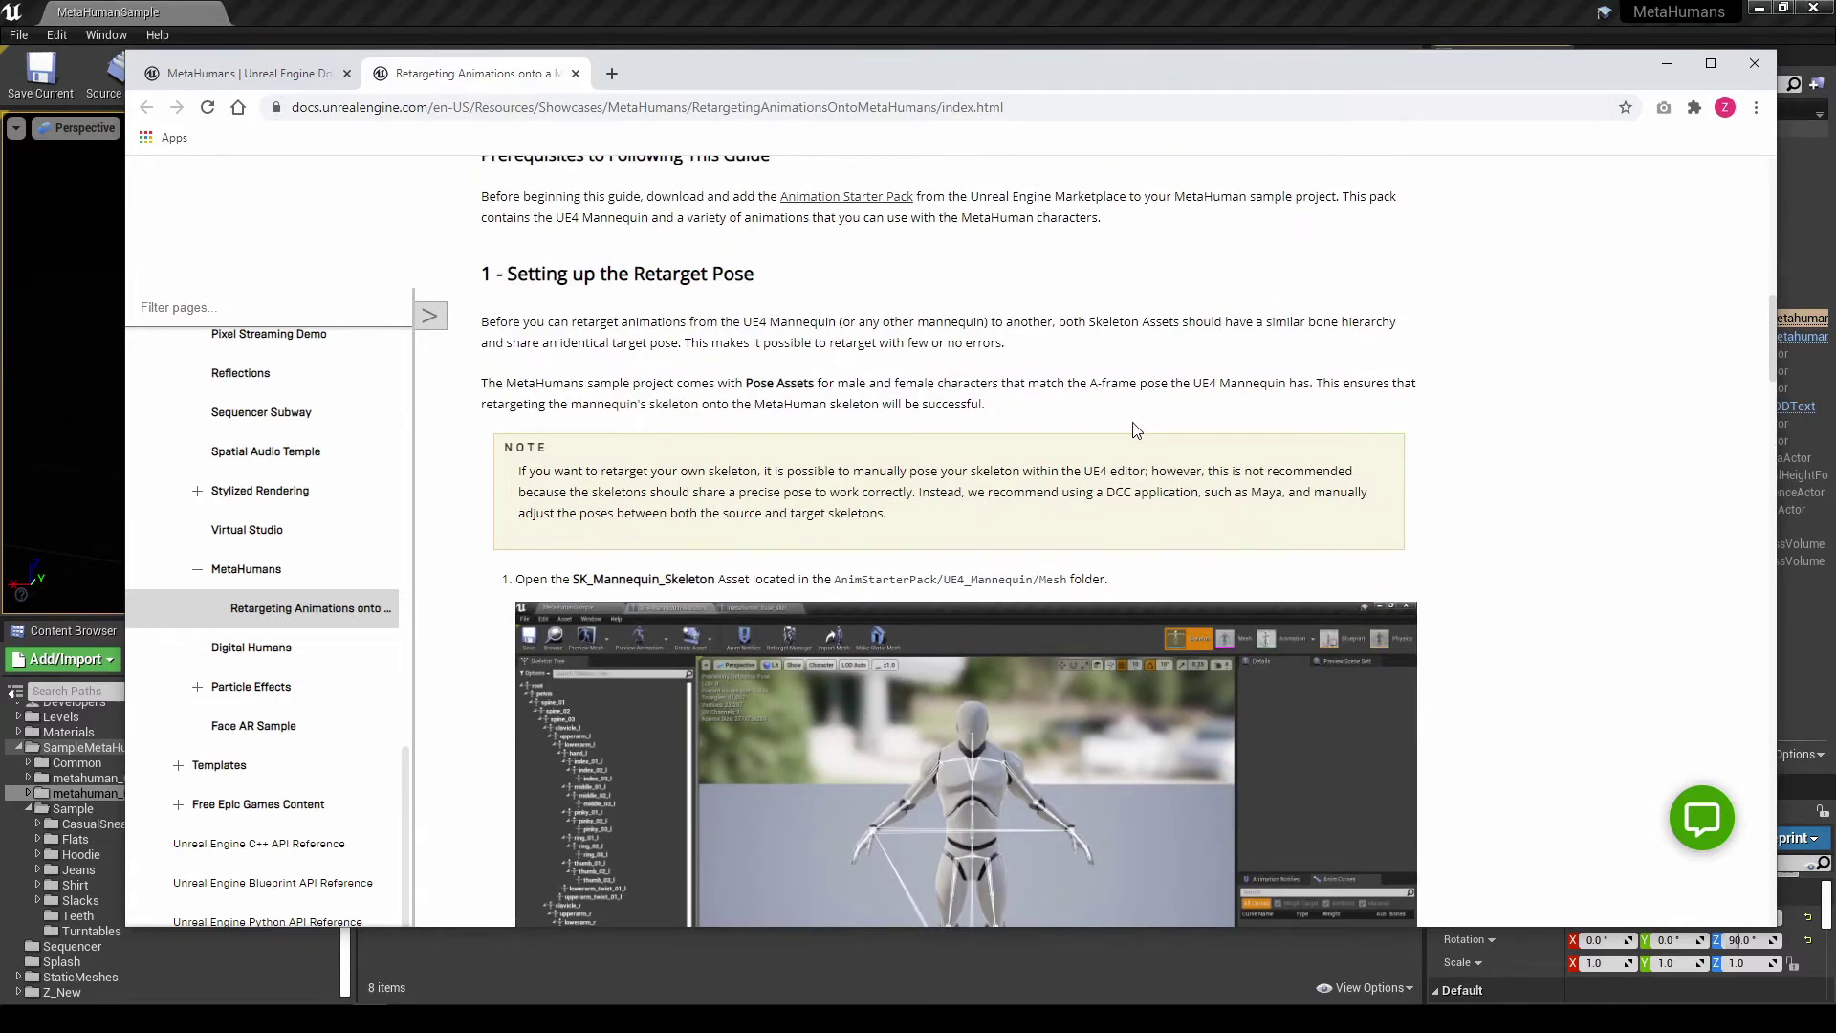
pyautogui.scroll(-10, 1133, 422)
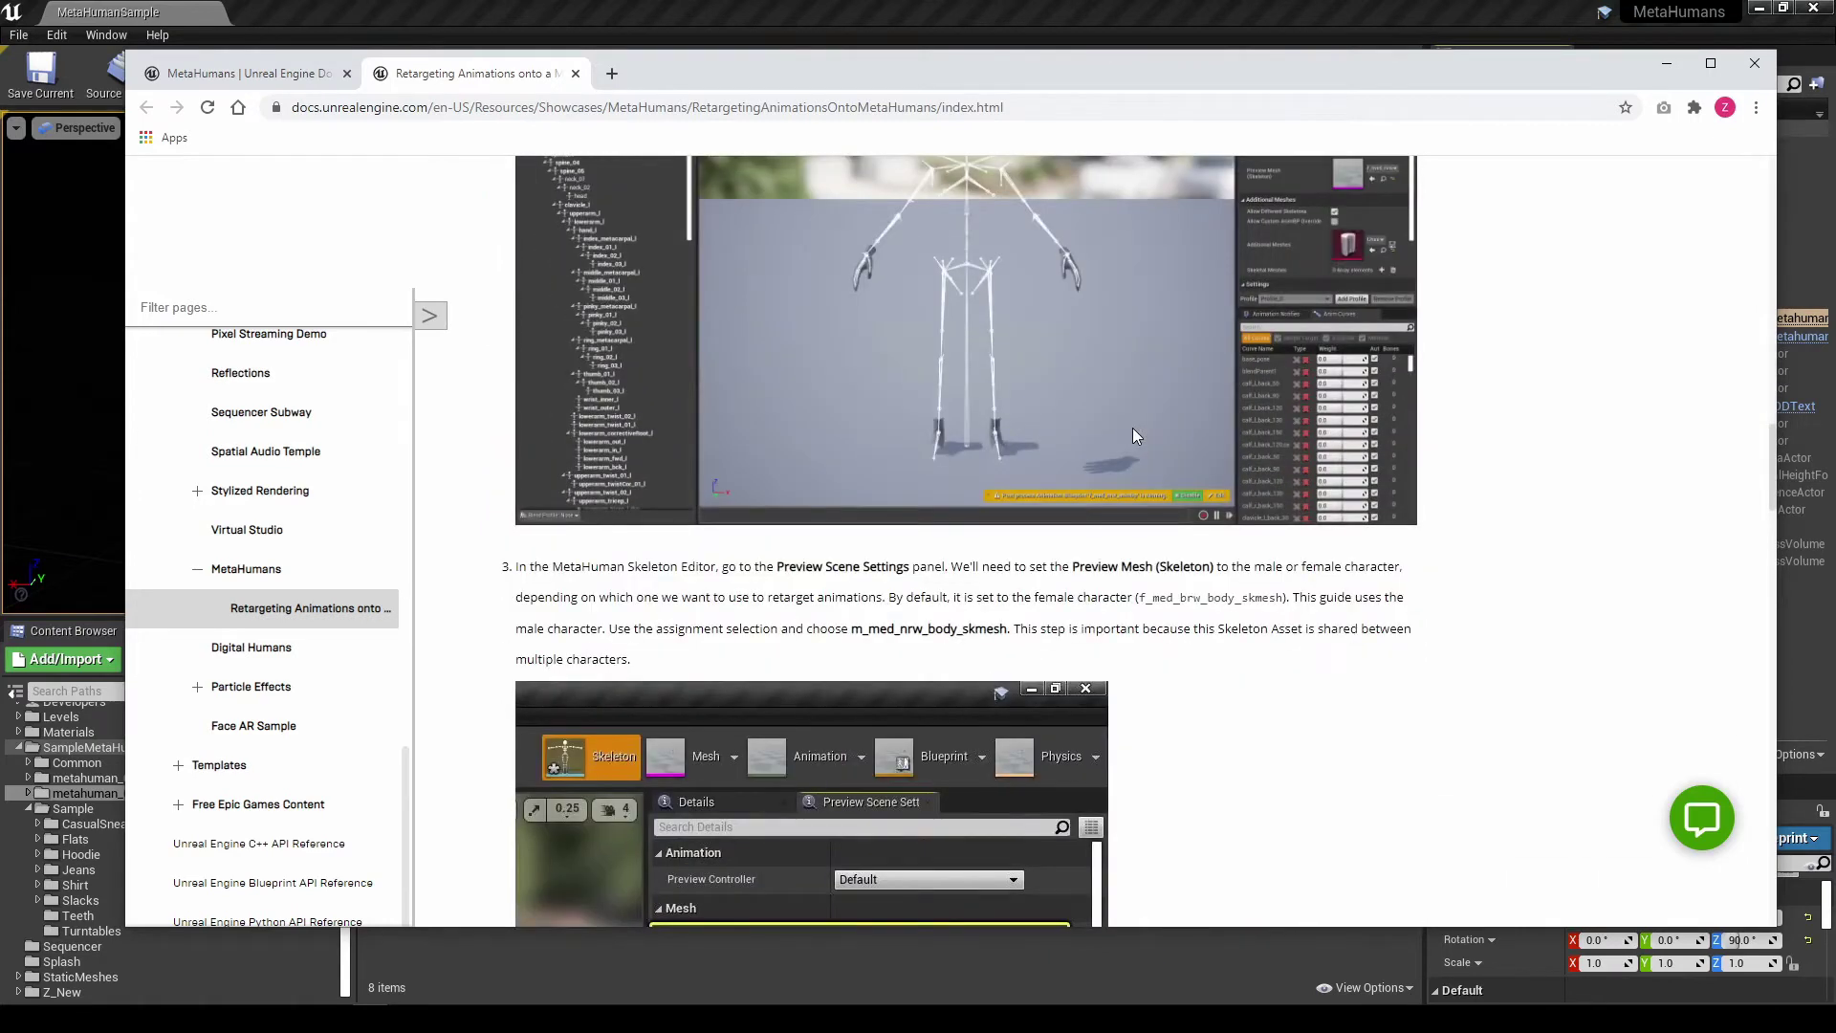
# - Switch back to Unreal Engine and check the BP_metahuman_004 blueprint's details in the metahuman_004 folder
pyautogui.click(1665, 65)
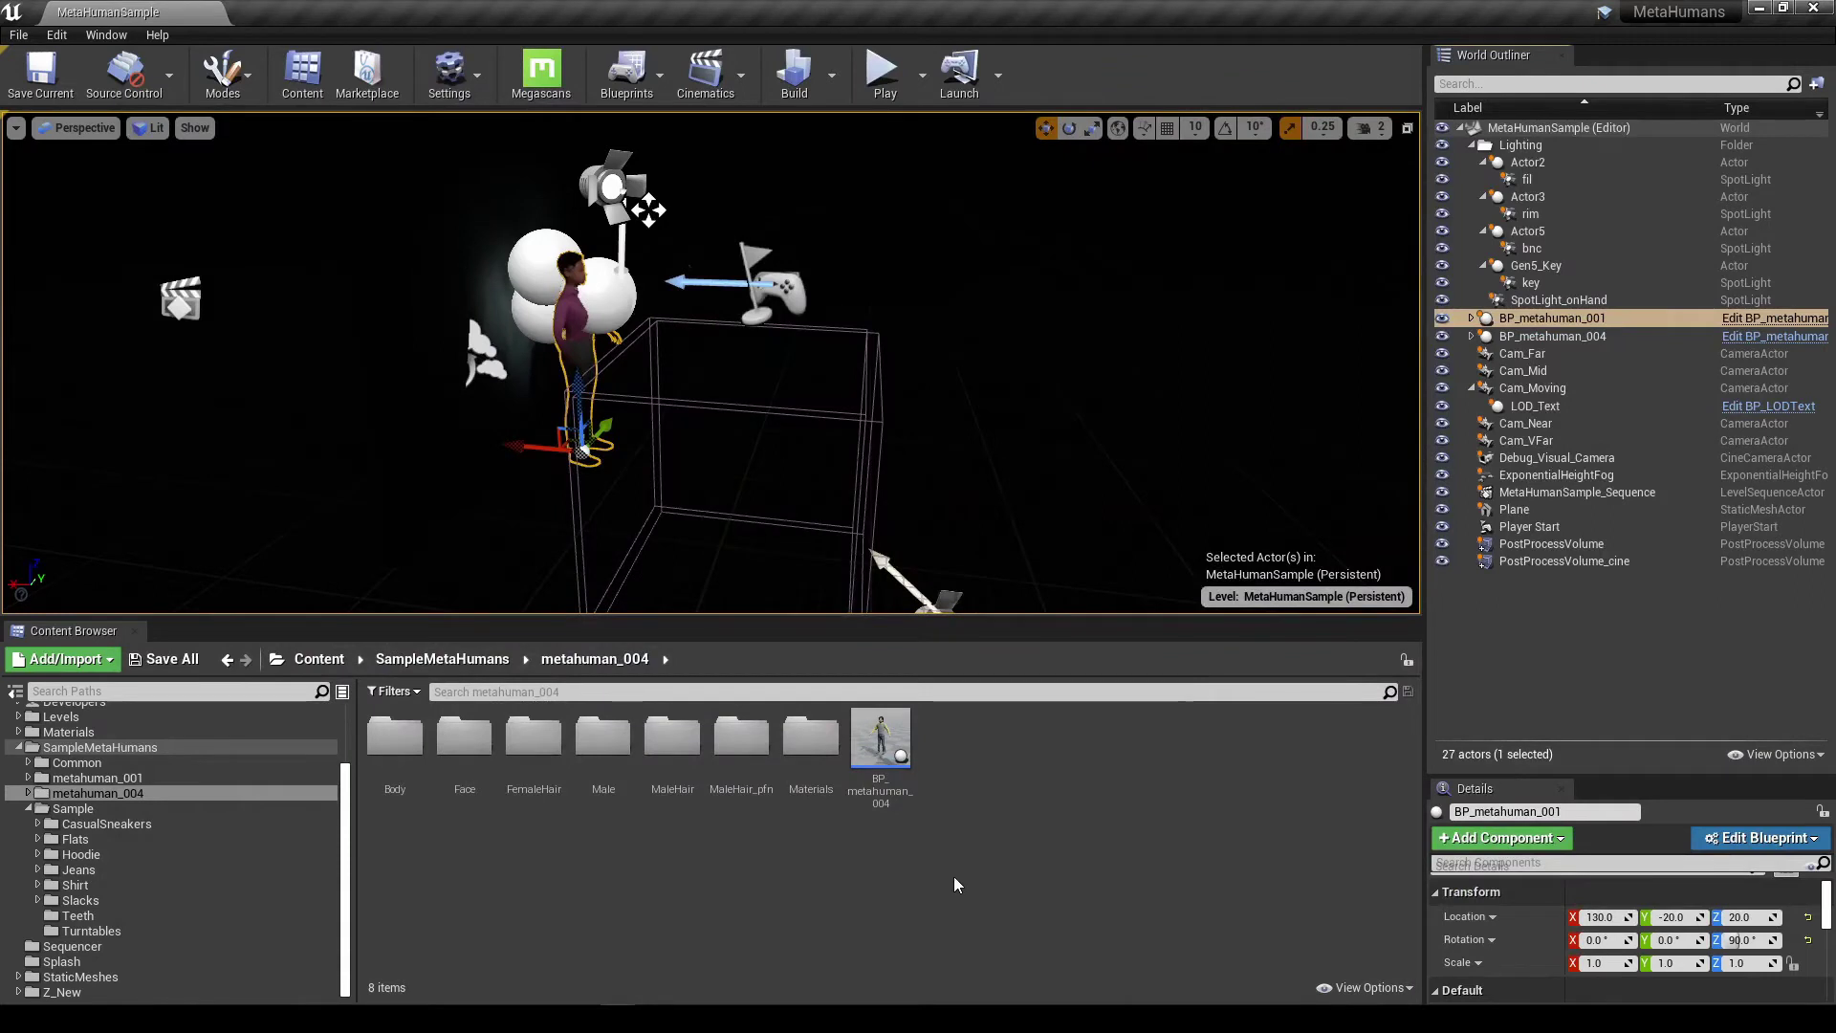
pyautogui.rightClick(905, 756)
pyautogui.click(876, 746)
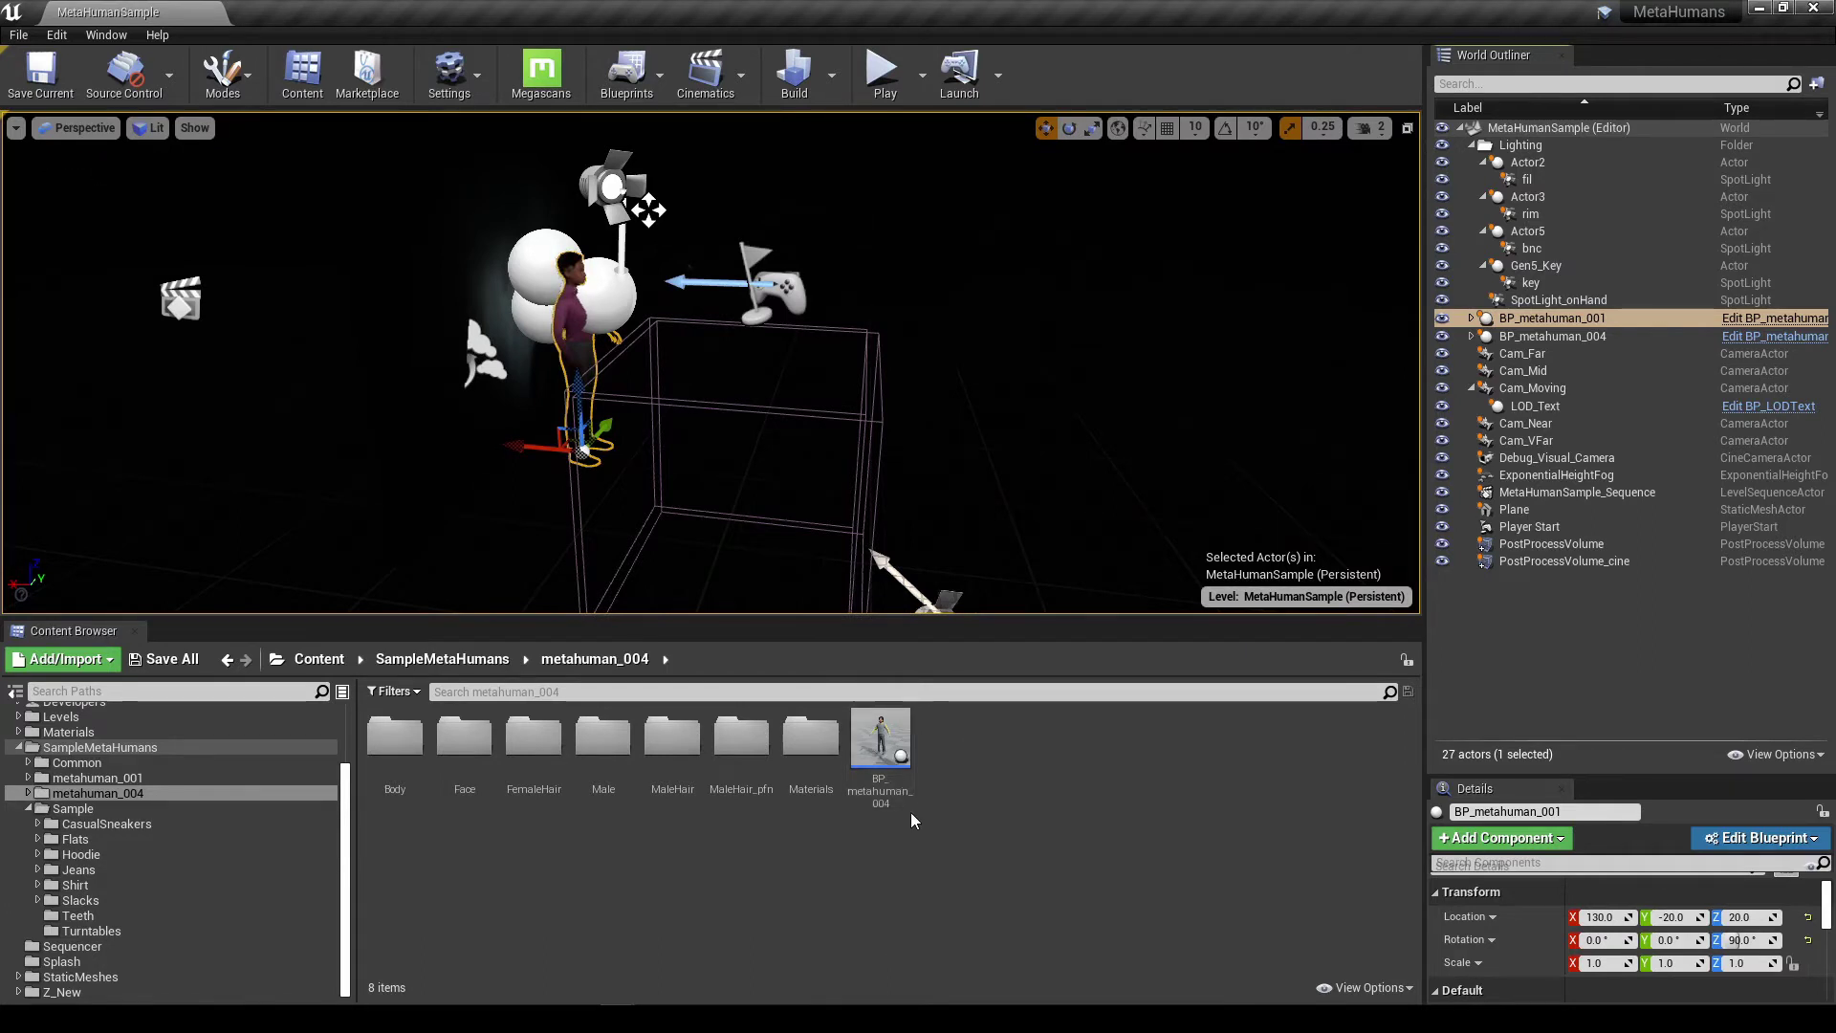
pyautogui.moveTo(874, 735)
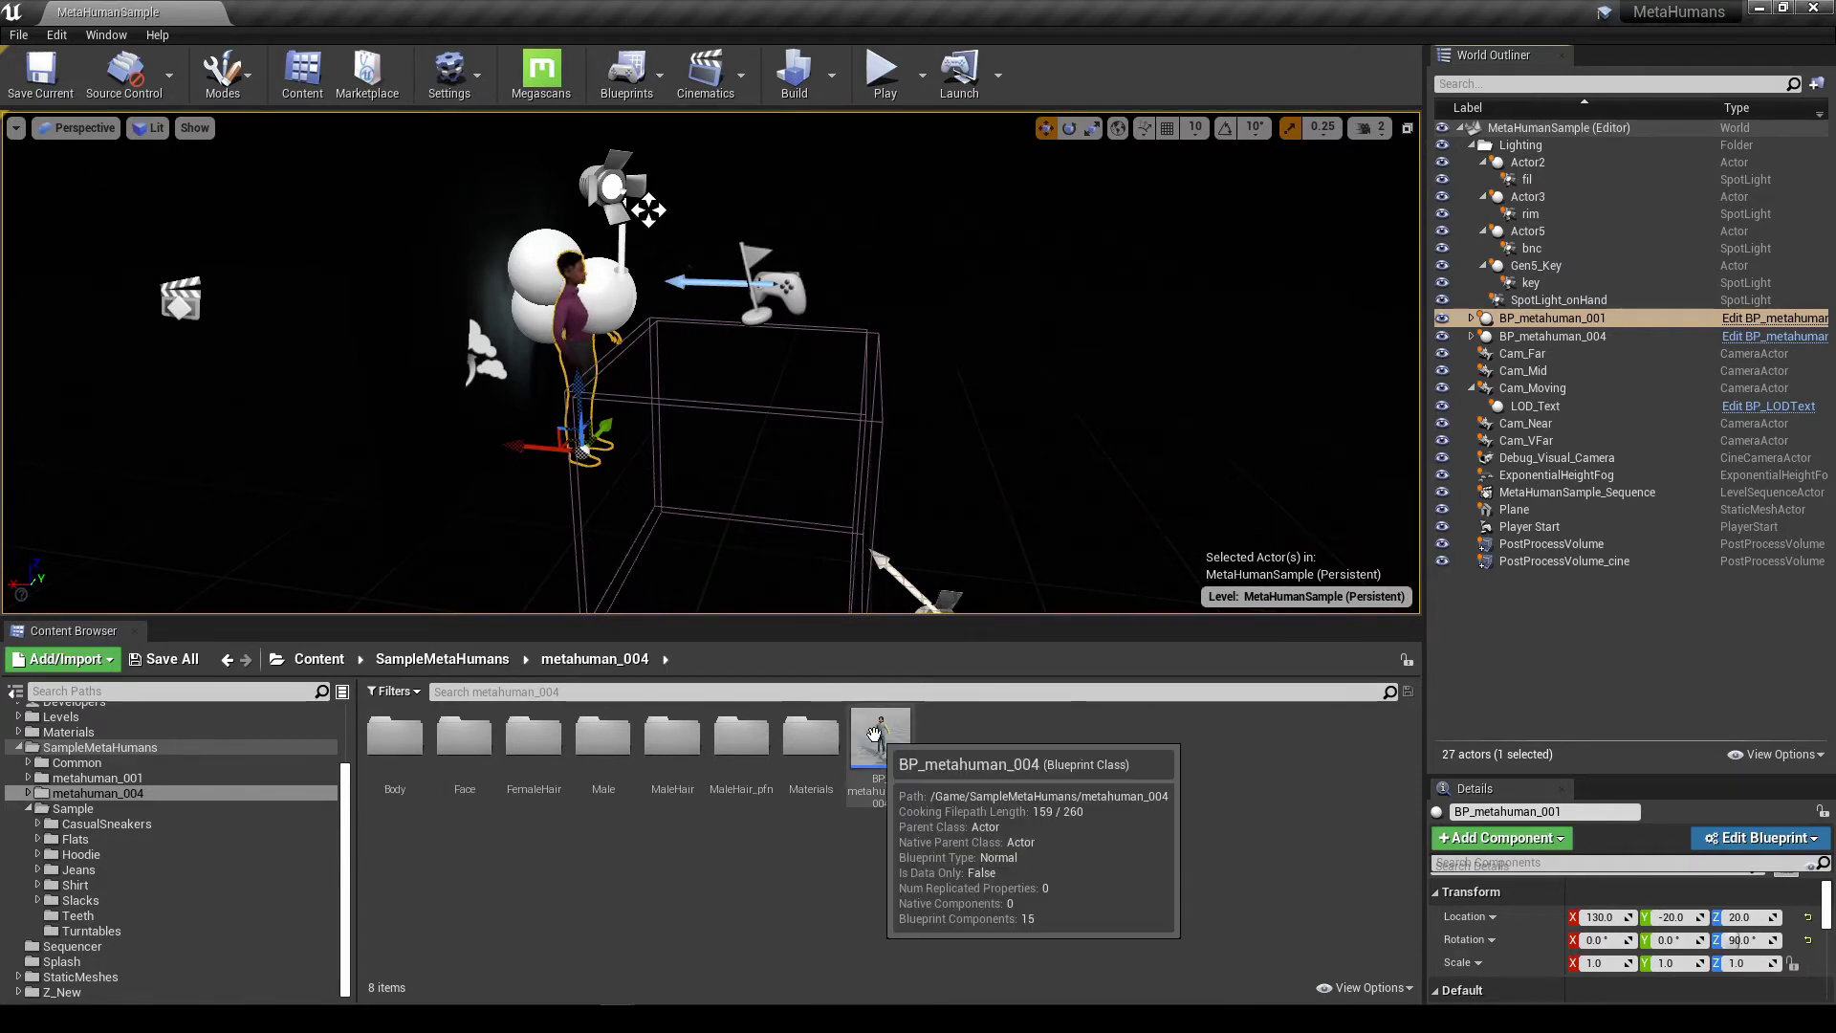
pyautogui.click(874, 734)
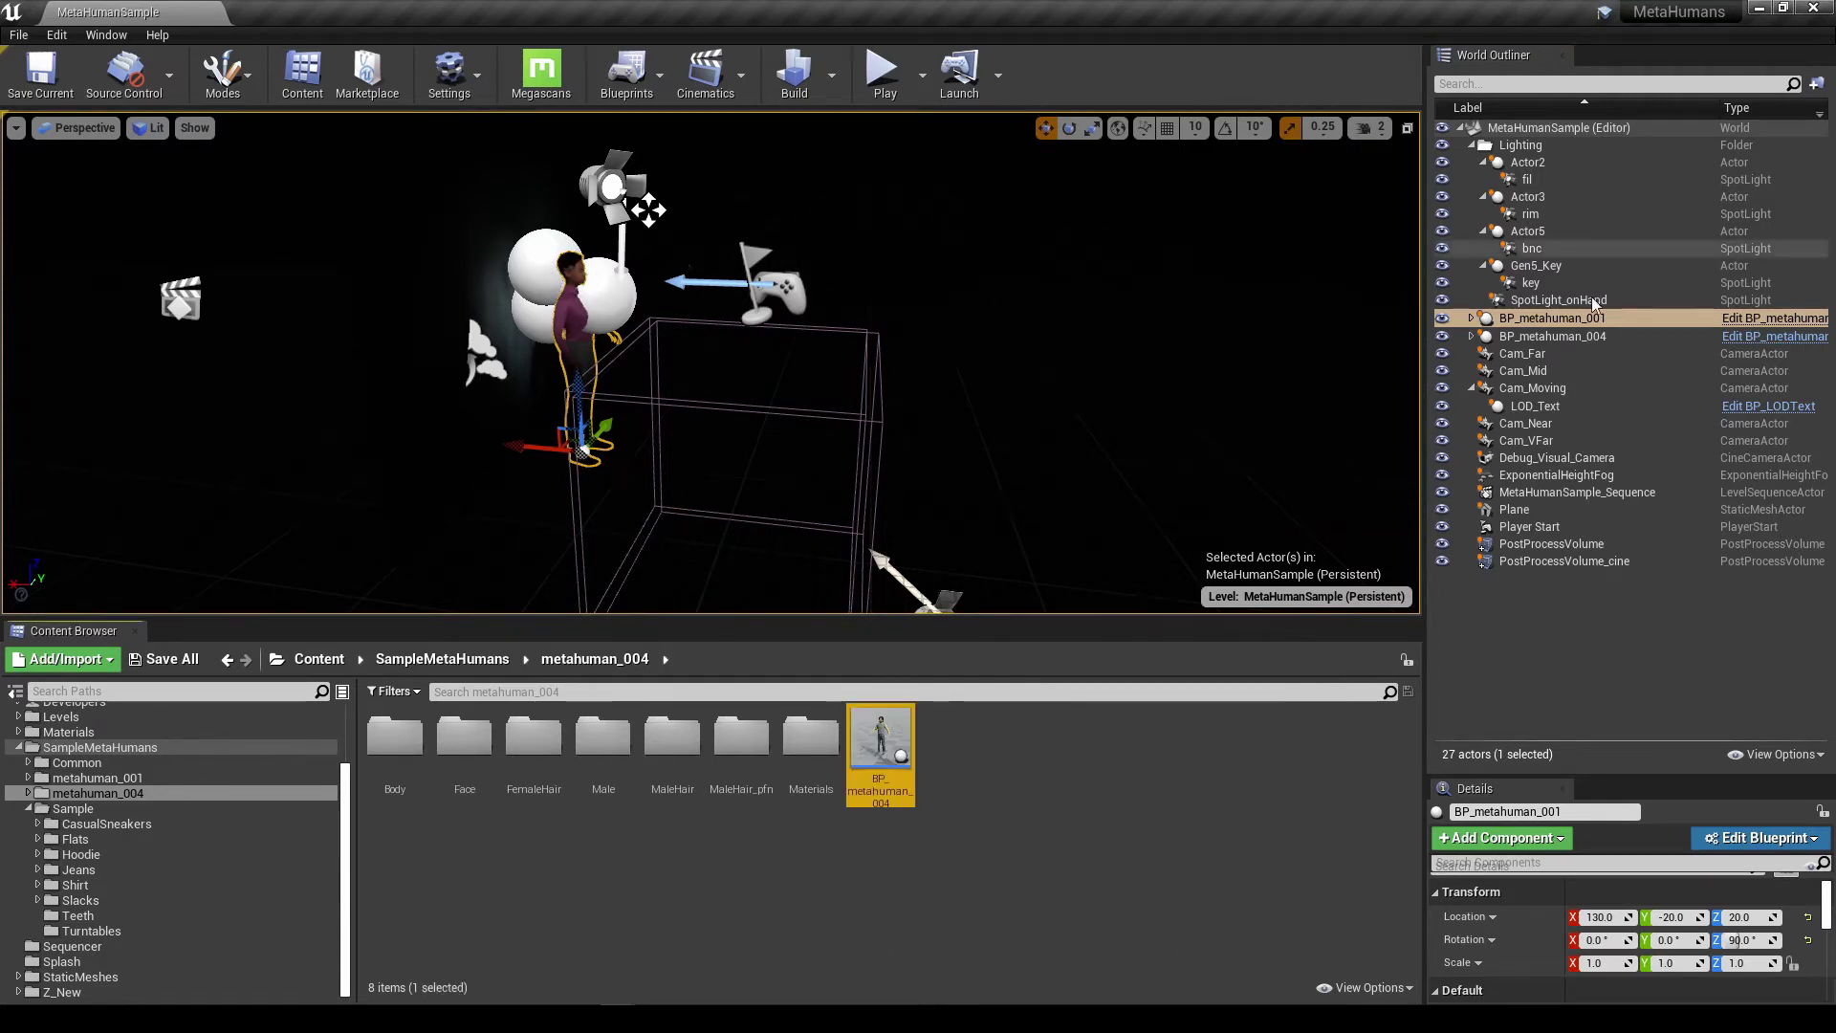
pyautogui.click(1162, 795)
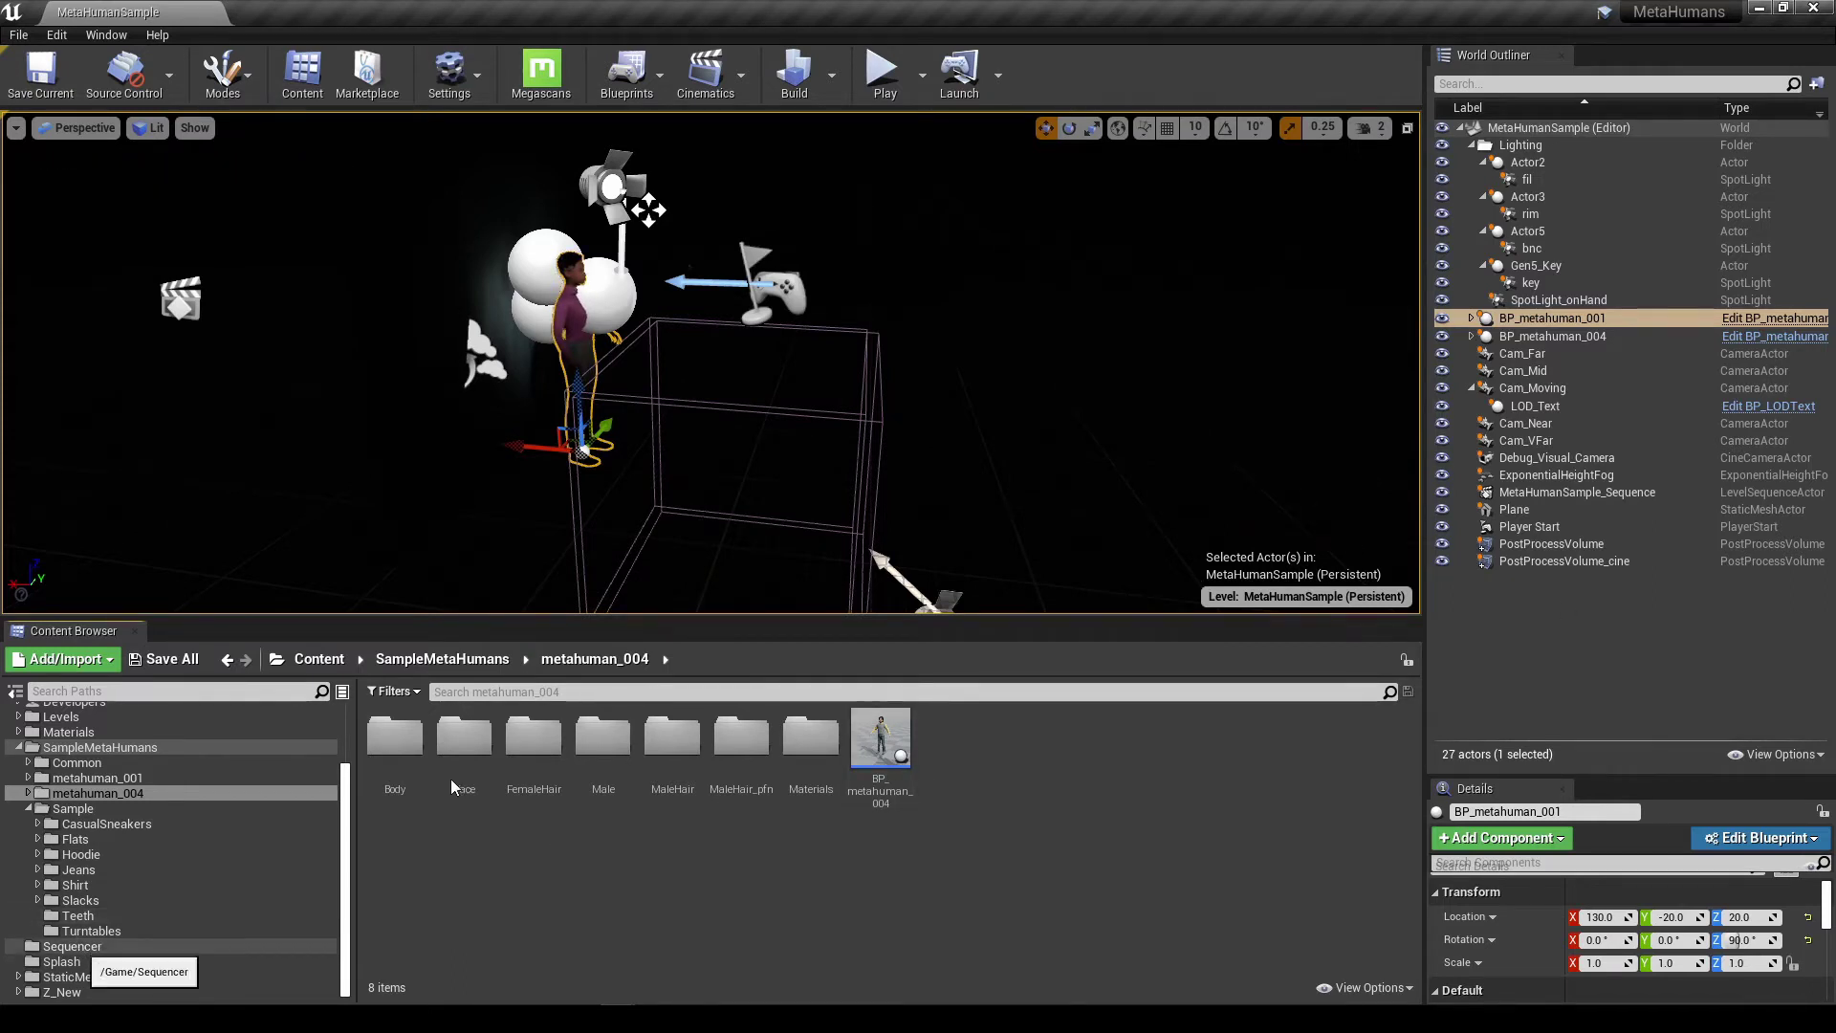
# - Open MetaHumanSample_Sequence from the Sequencer folder and place its window below the viewport with the whole camera cuts range in view
pyautogui.click(82, 947)
pyautogui.doubleClick(406, 743)
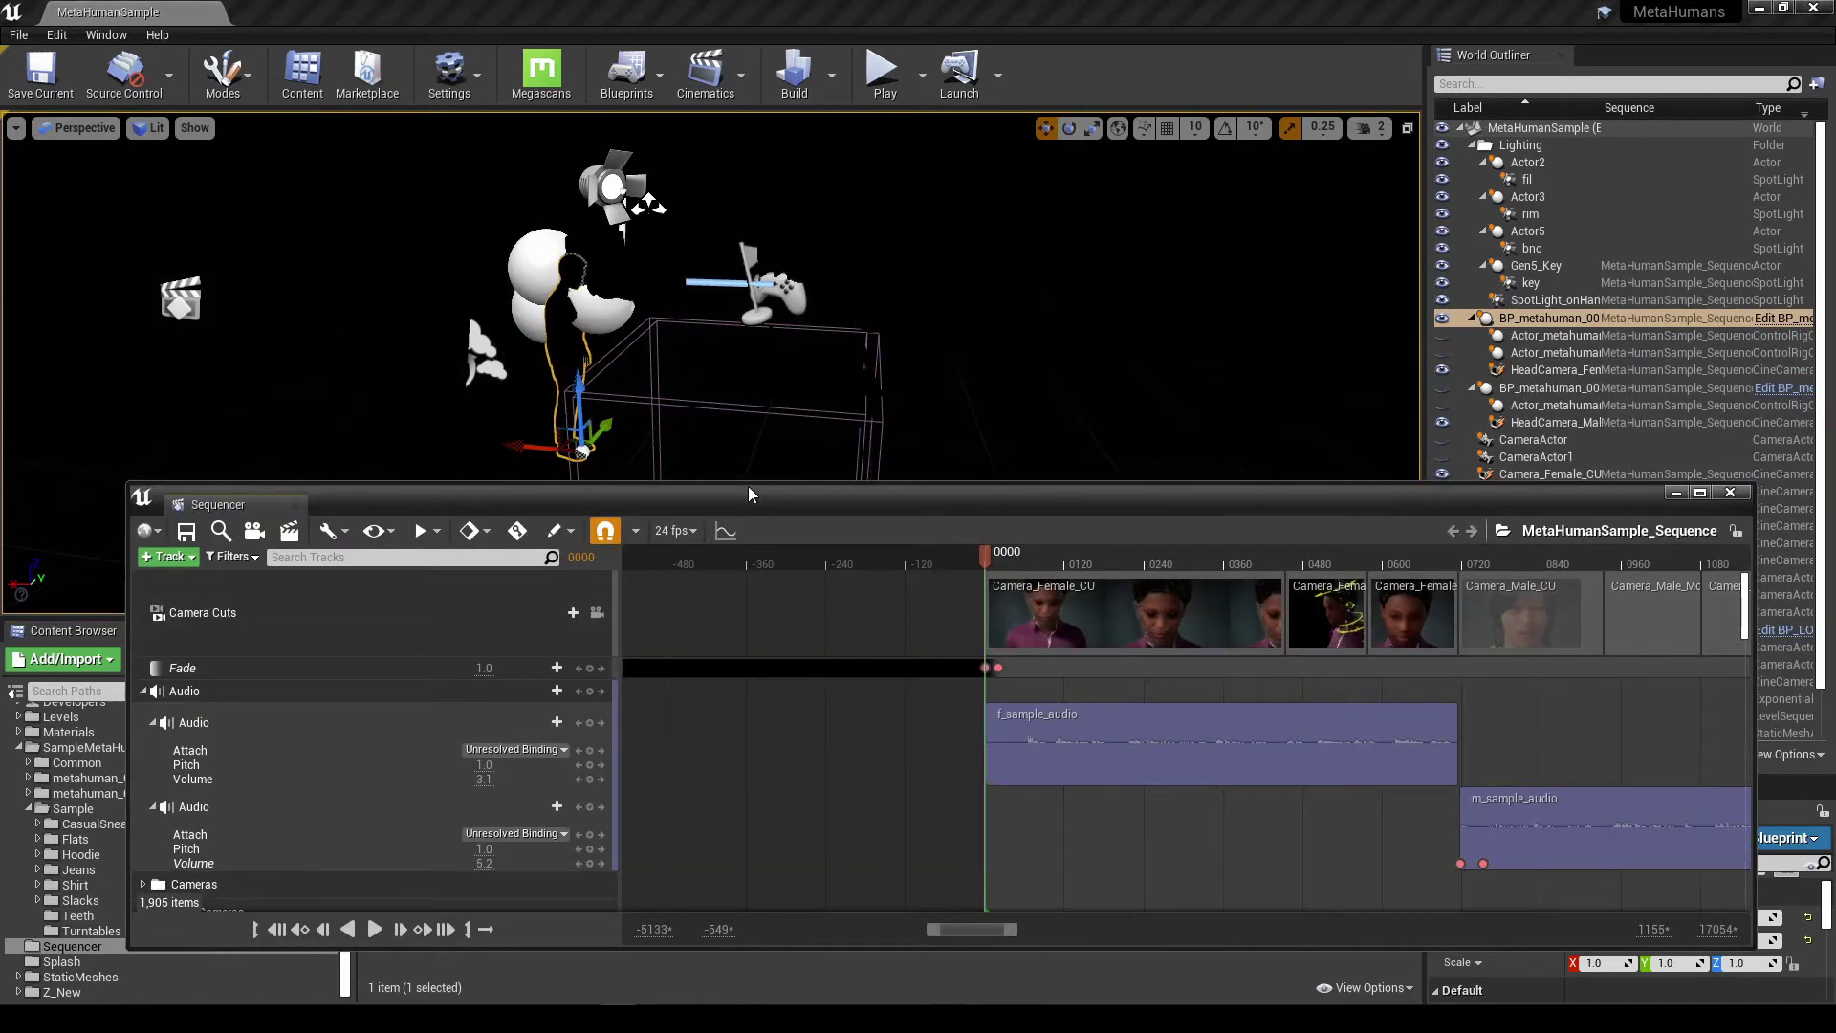
pyautogui.moveTo(748, 484); pyautogui.dragTo(748, 266)
pyautogui.moveTo(1099, 737)
pyautogui.mouseDown(button='right')
pyautogui.moveTo(938, 750)
pyautogui.moveTo(1069, 738)
pyautogui.mouseUp(button='right')
pyautogui.moveTo(807, 266); pyautogui.dragTo(729, 509)
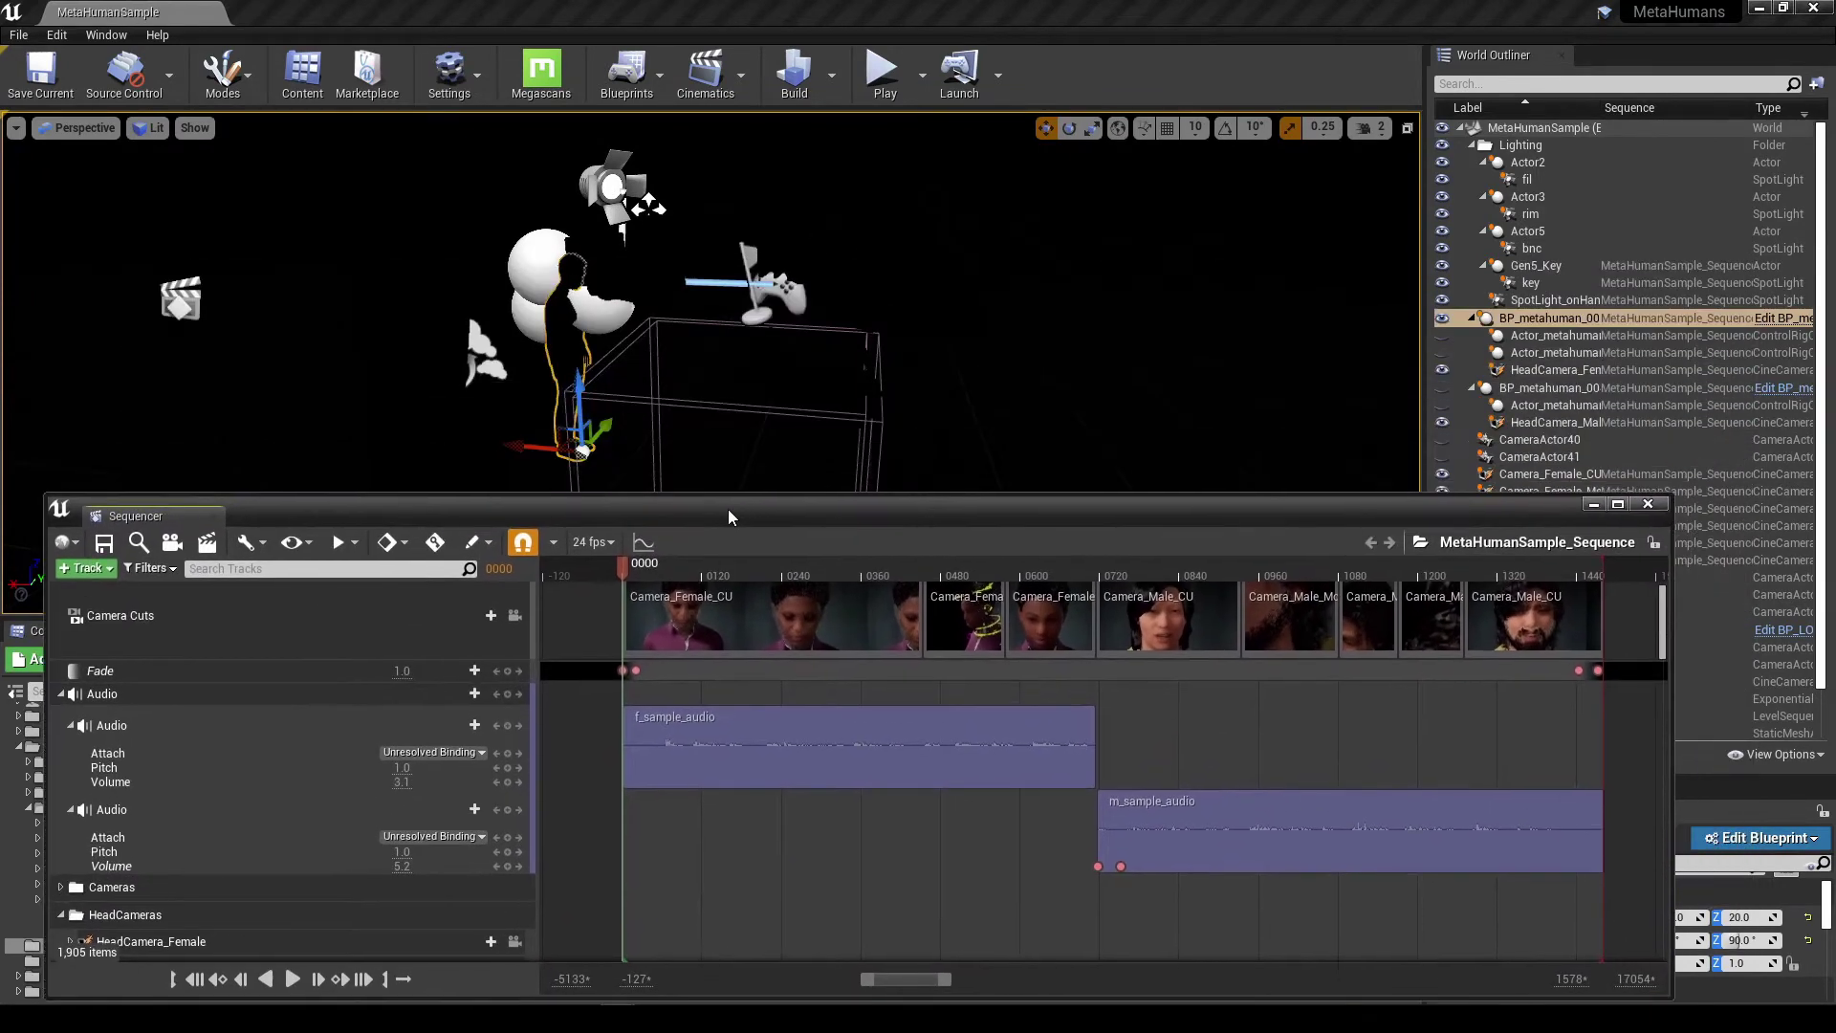
# - Preview the sequence in the viewport through its camera cuts, up to the Camera_Male_CU shot at about frame 783
pyautogui.click(515, 615)
pyautogui.press('space')
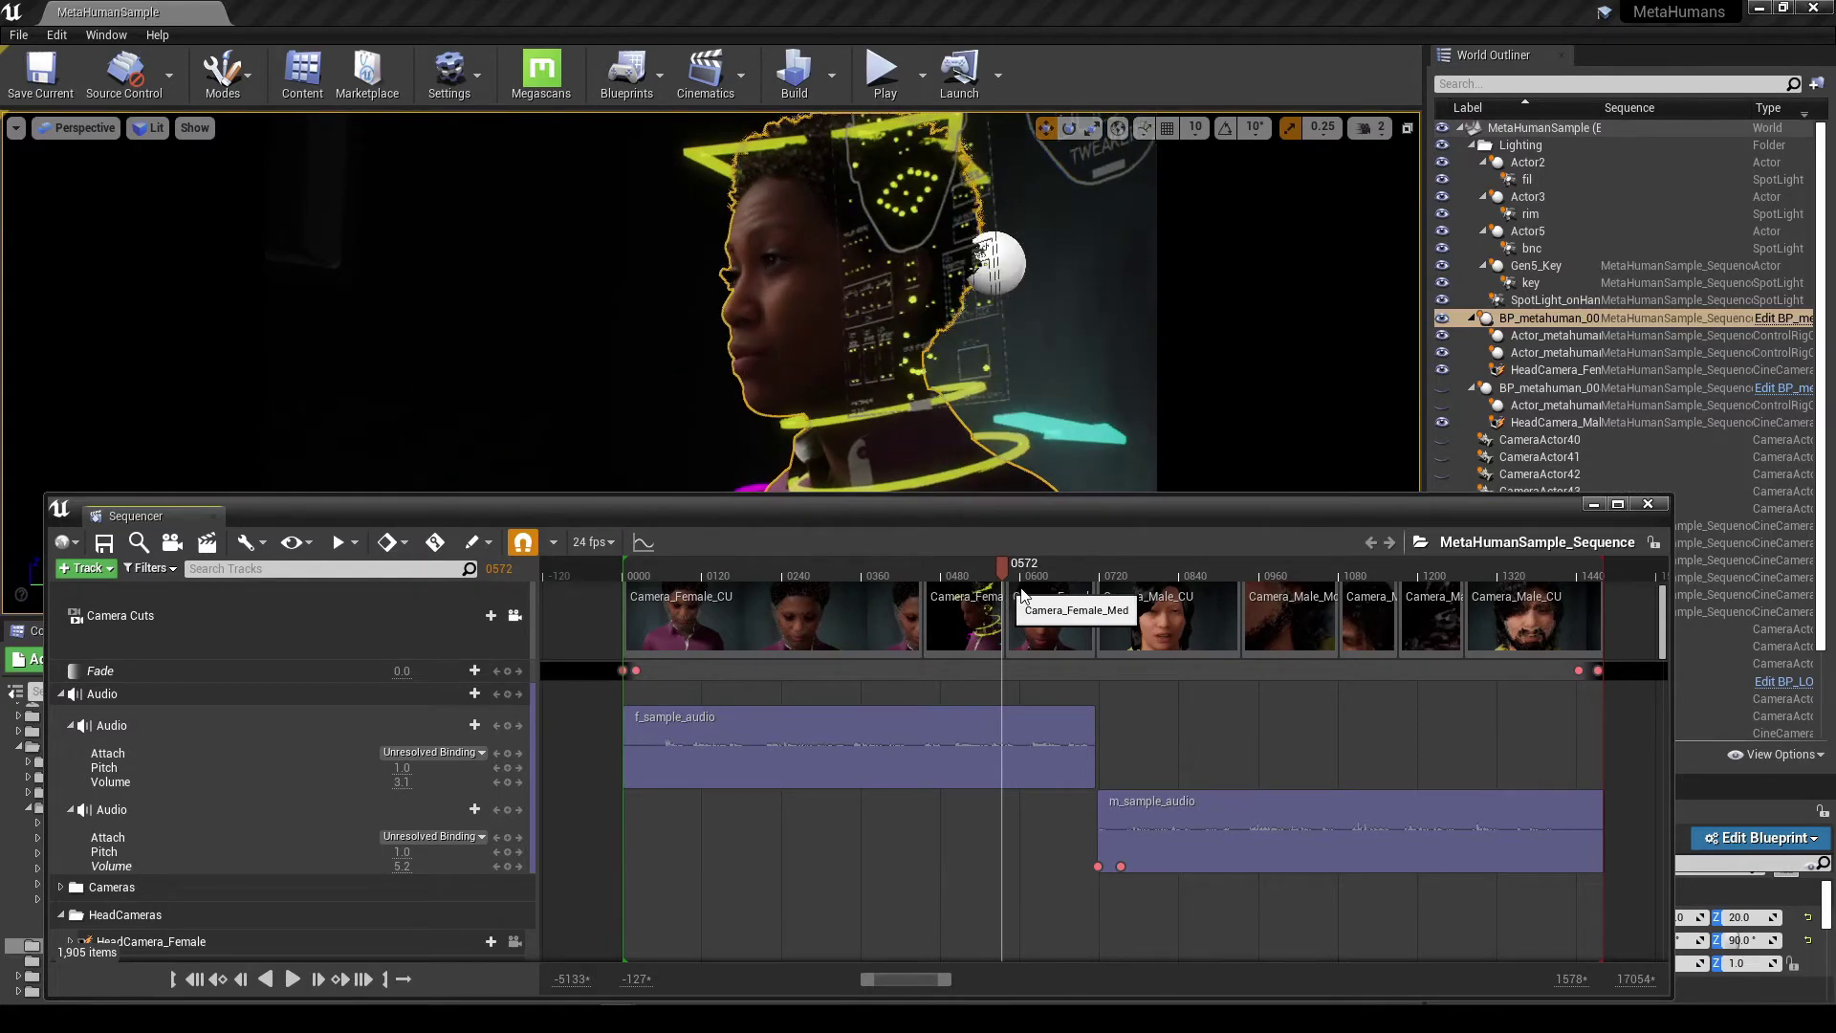
pyautogui.click(1138, 575)
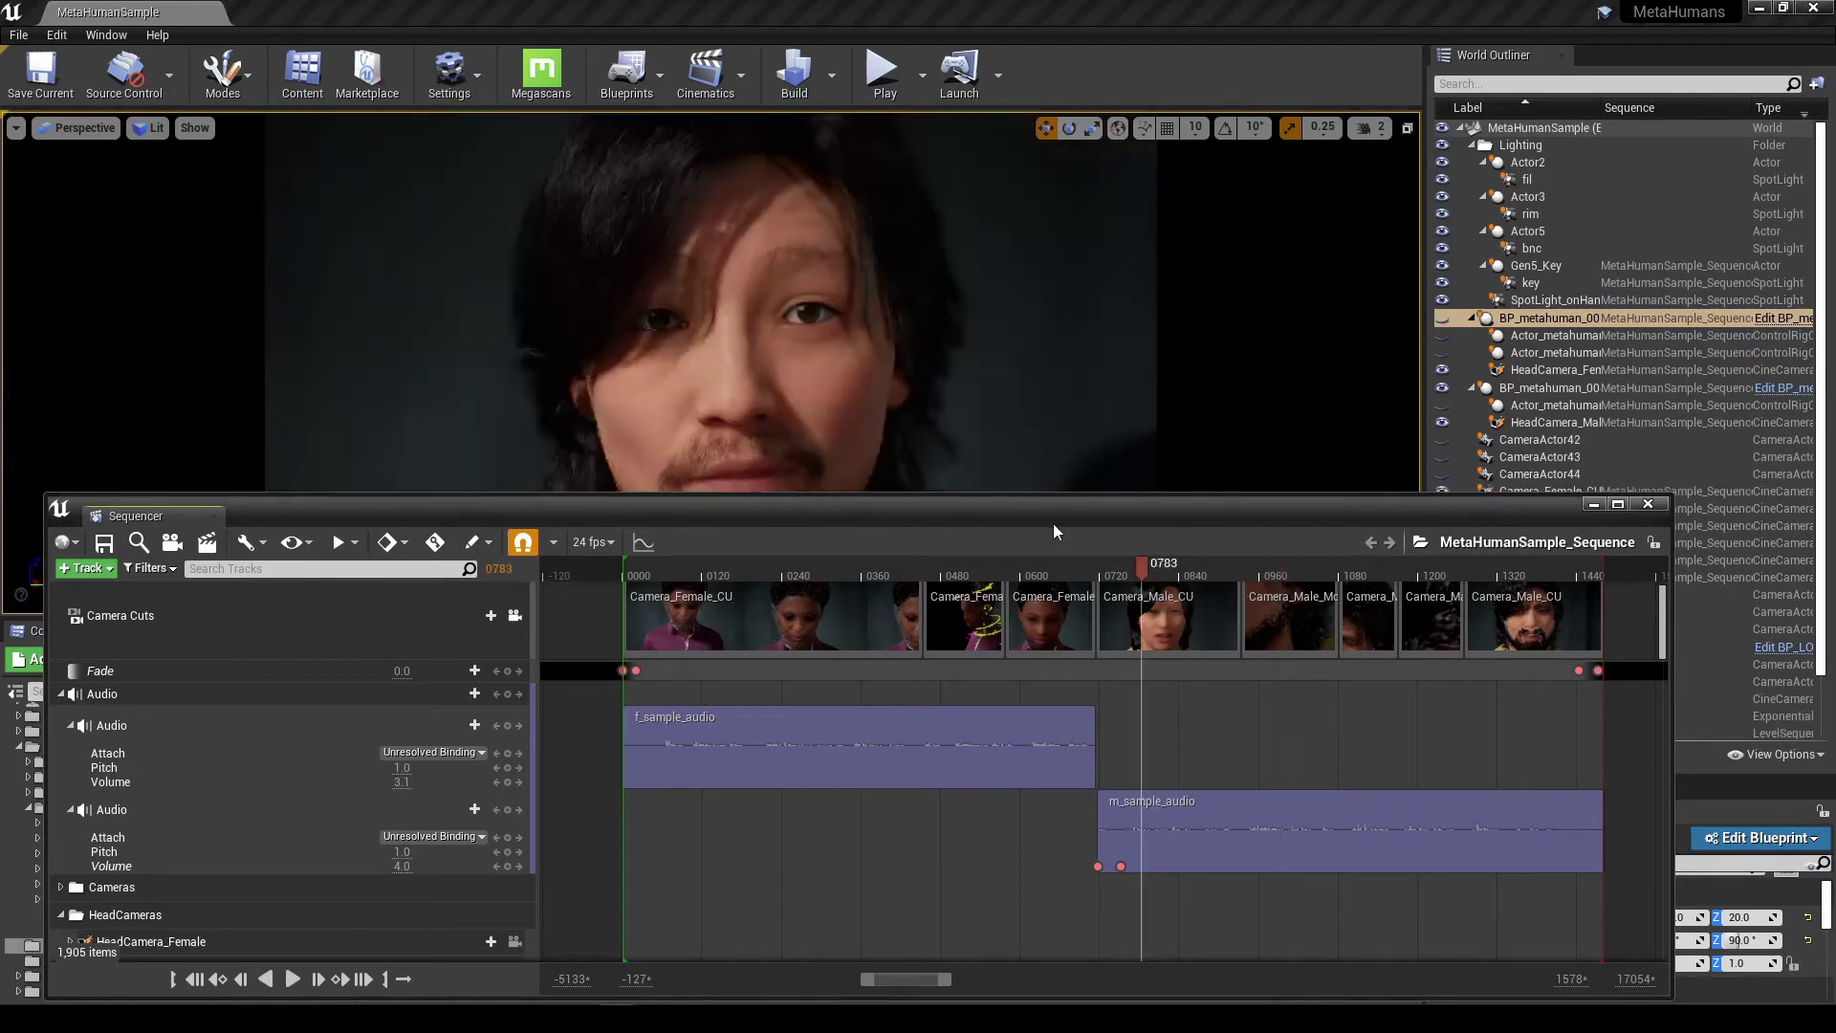
# - Collapse the Audio tracks and examine the Camera_Female_CU tracks in the Cameras folder, scrubbing to about frame 160
pyautogui.moveTo(1050, 517); pyautogui.dragTo(1062, 234)
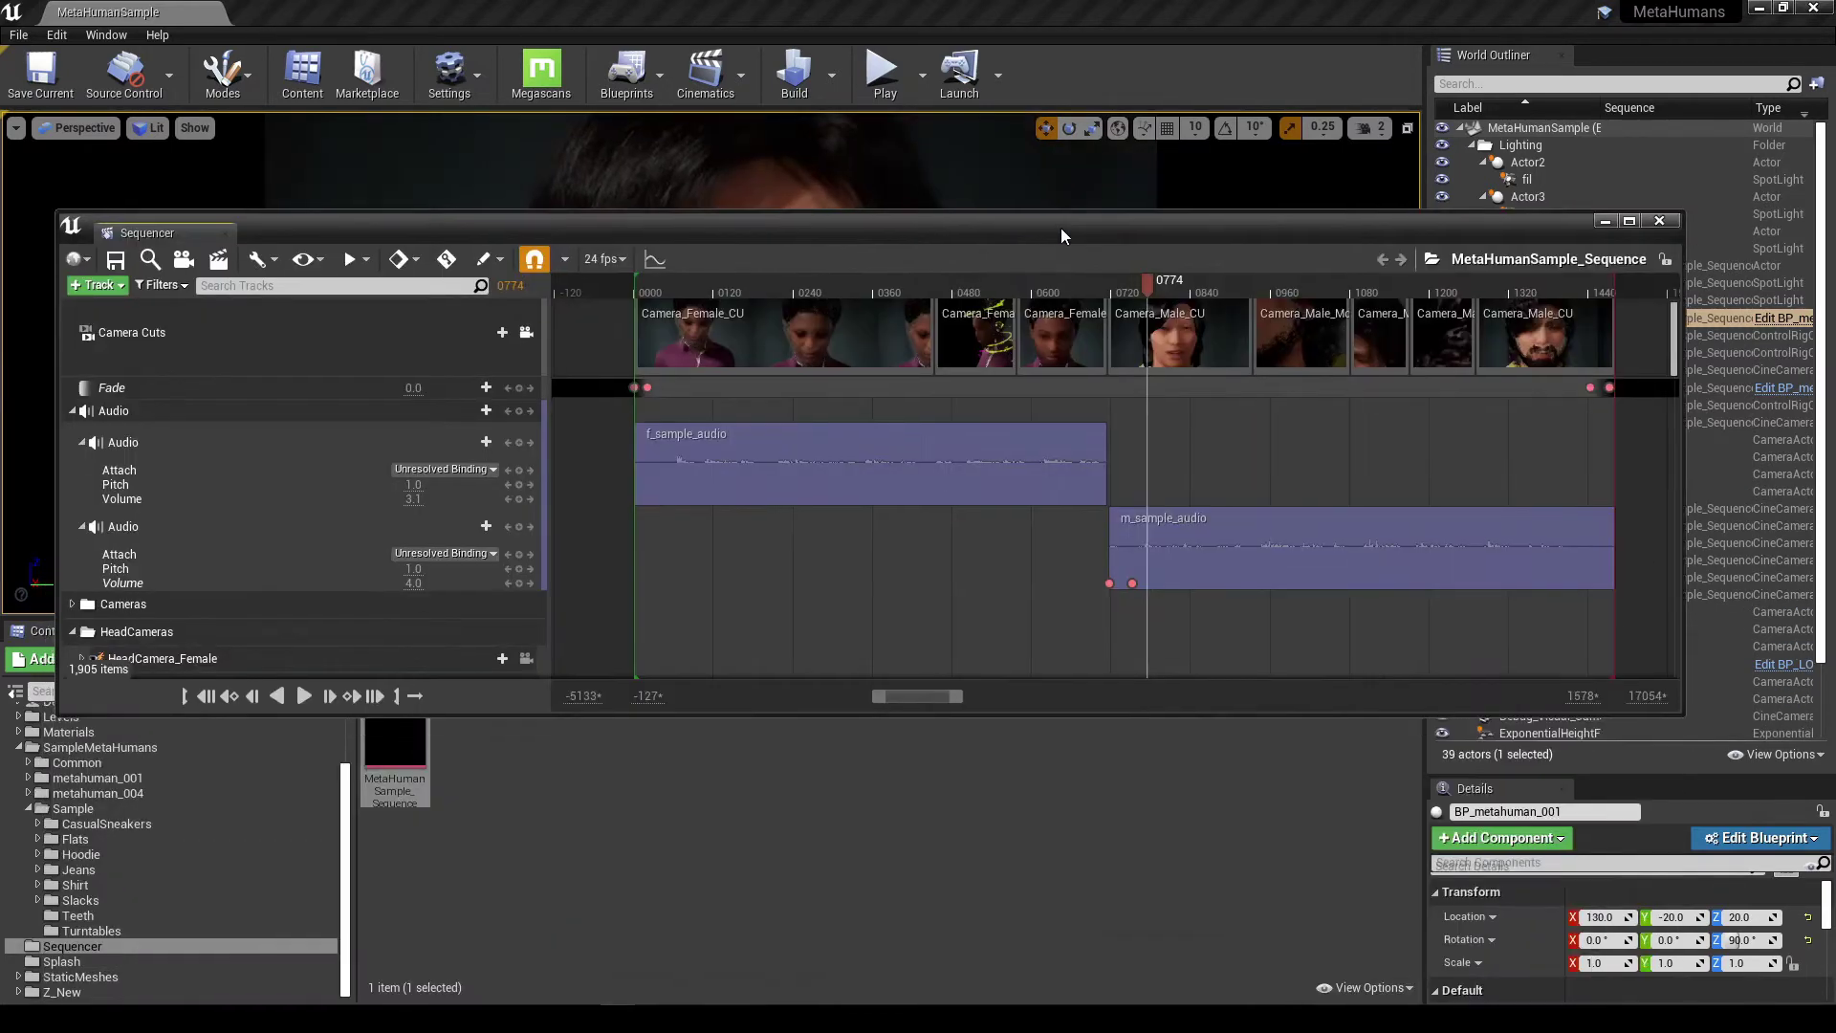
pyautogui.click(73, 412)
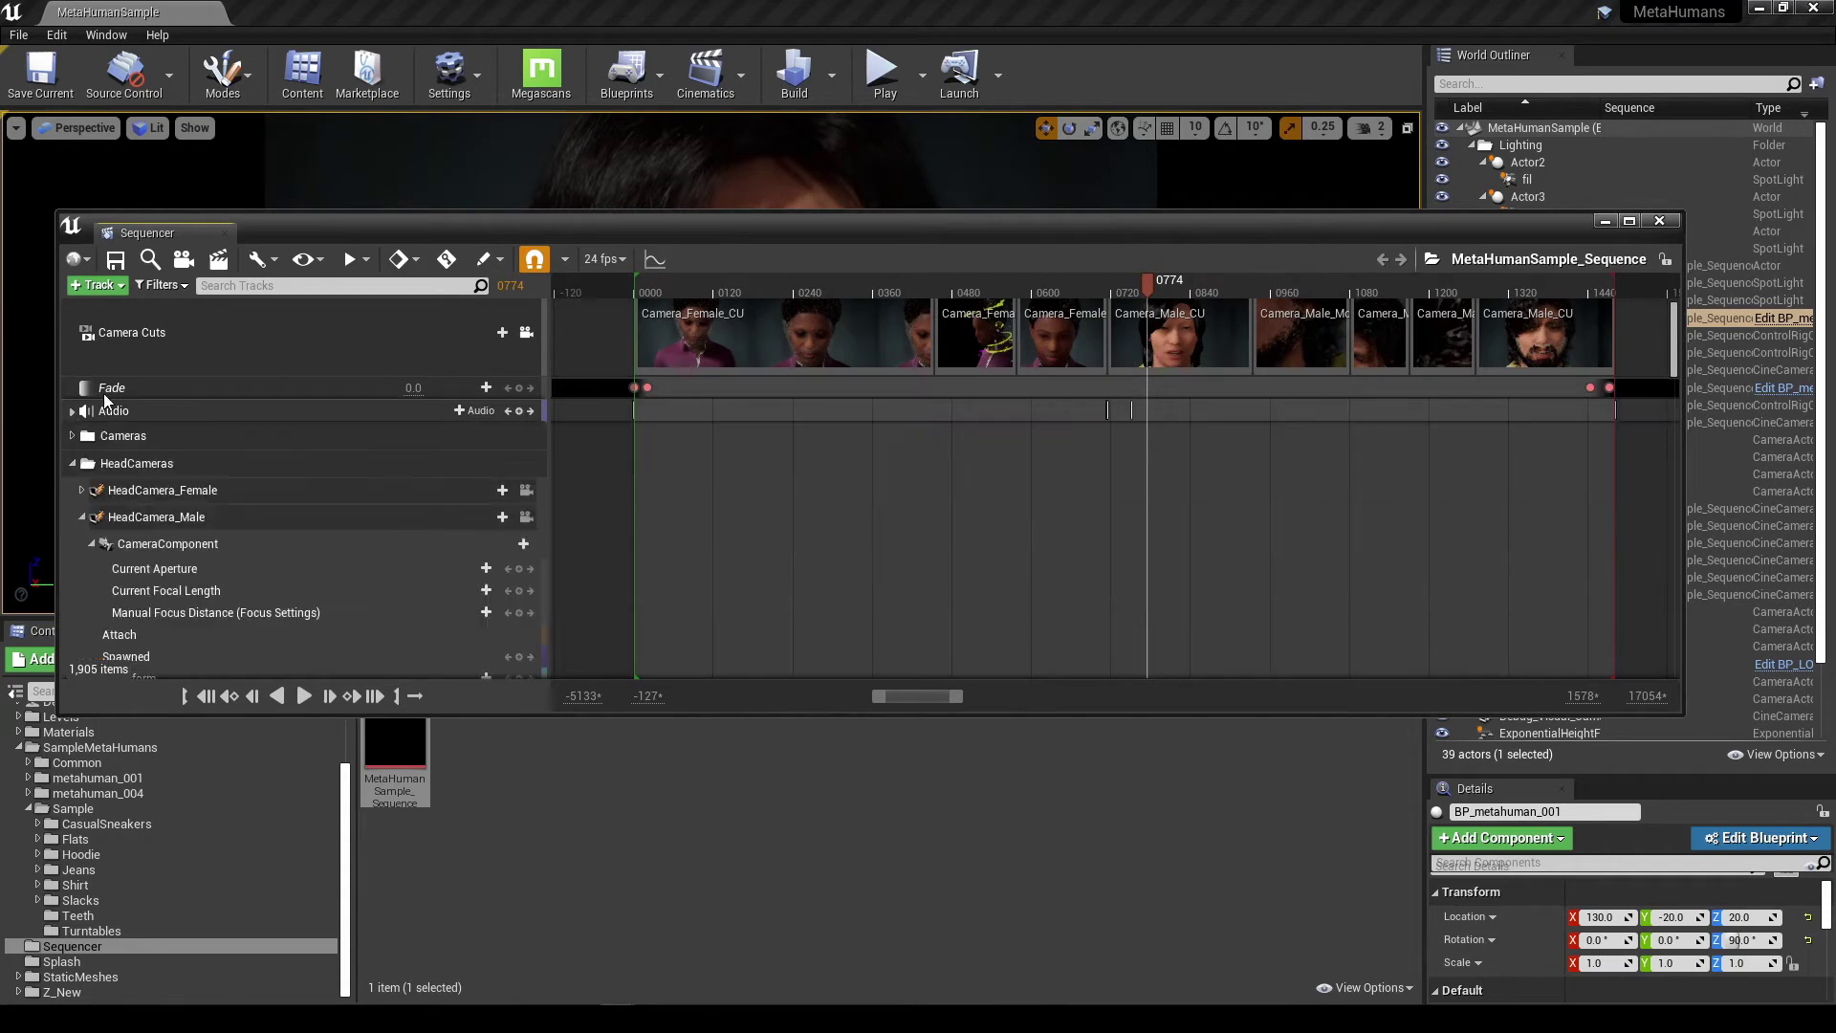
pyautogui.click(73, 436)
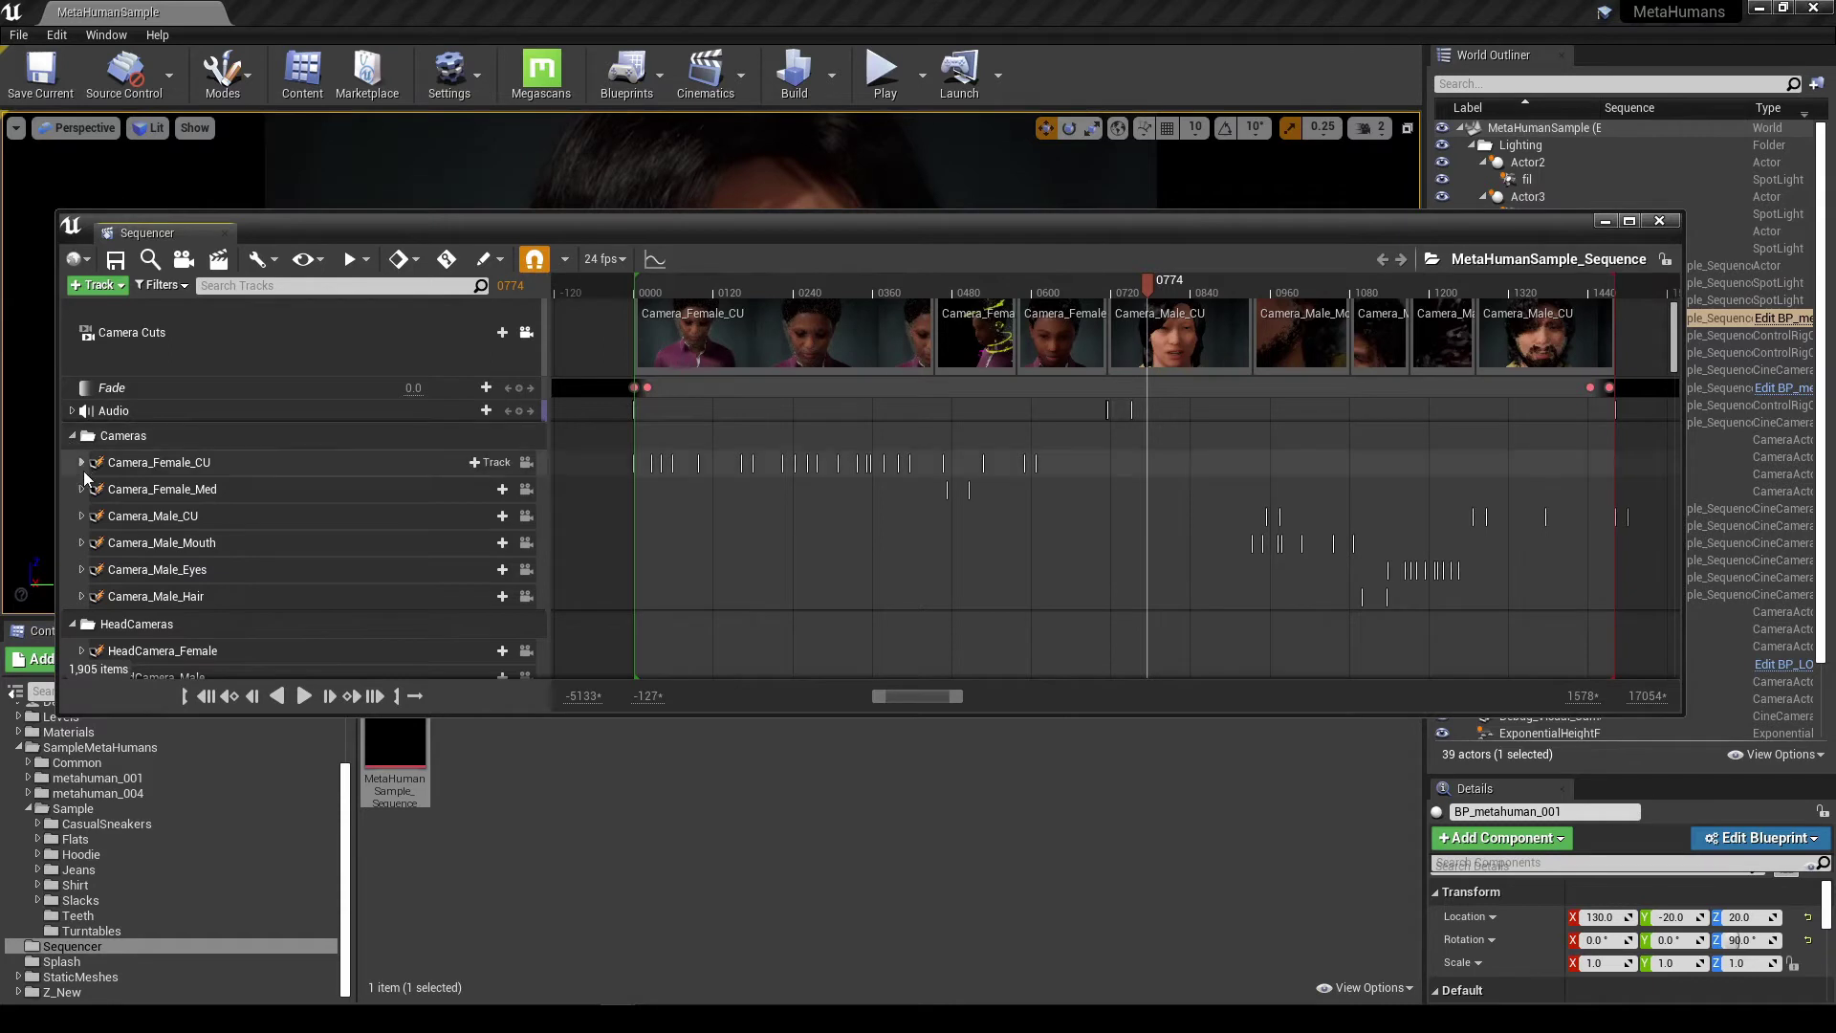
pyautogui.click(82, 462)
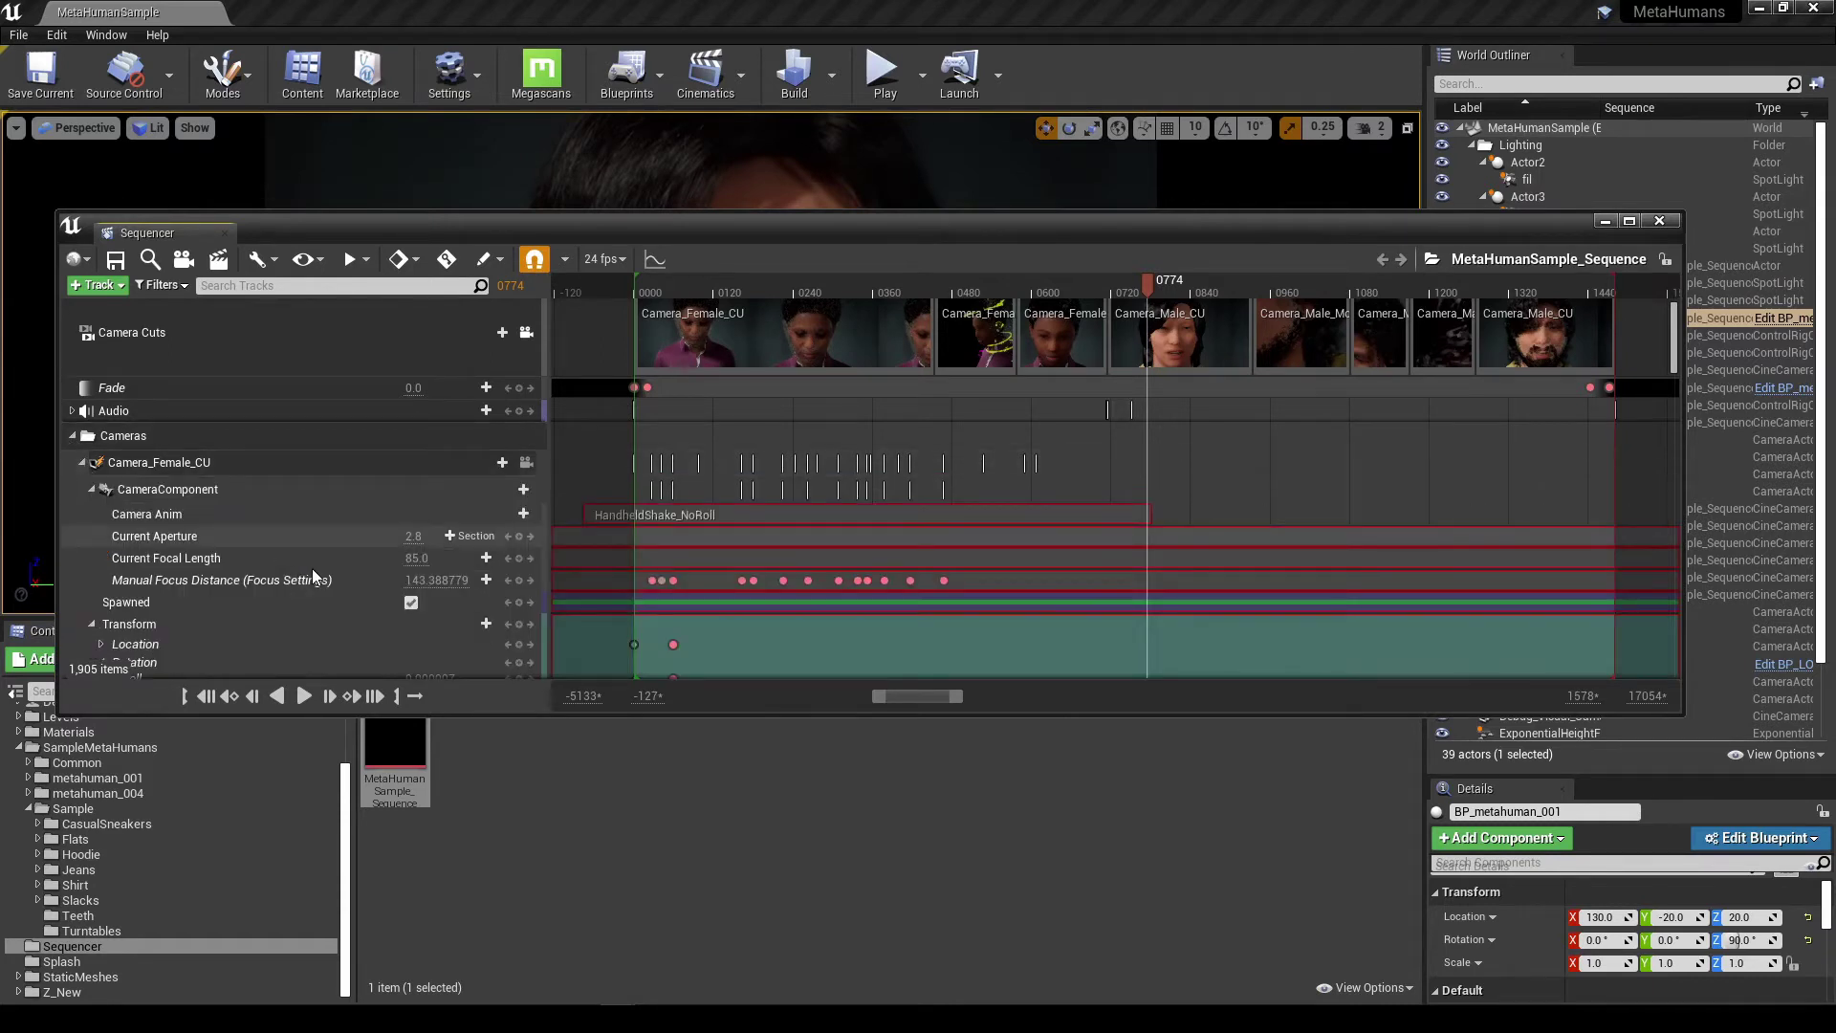
pyautogui.click(691, 287)
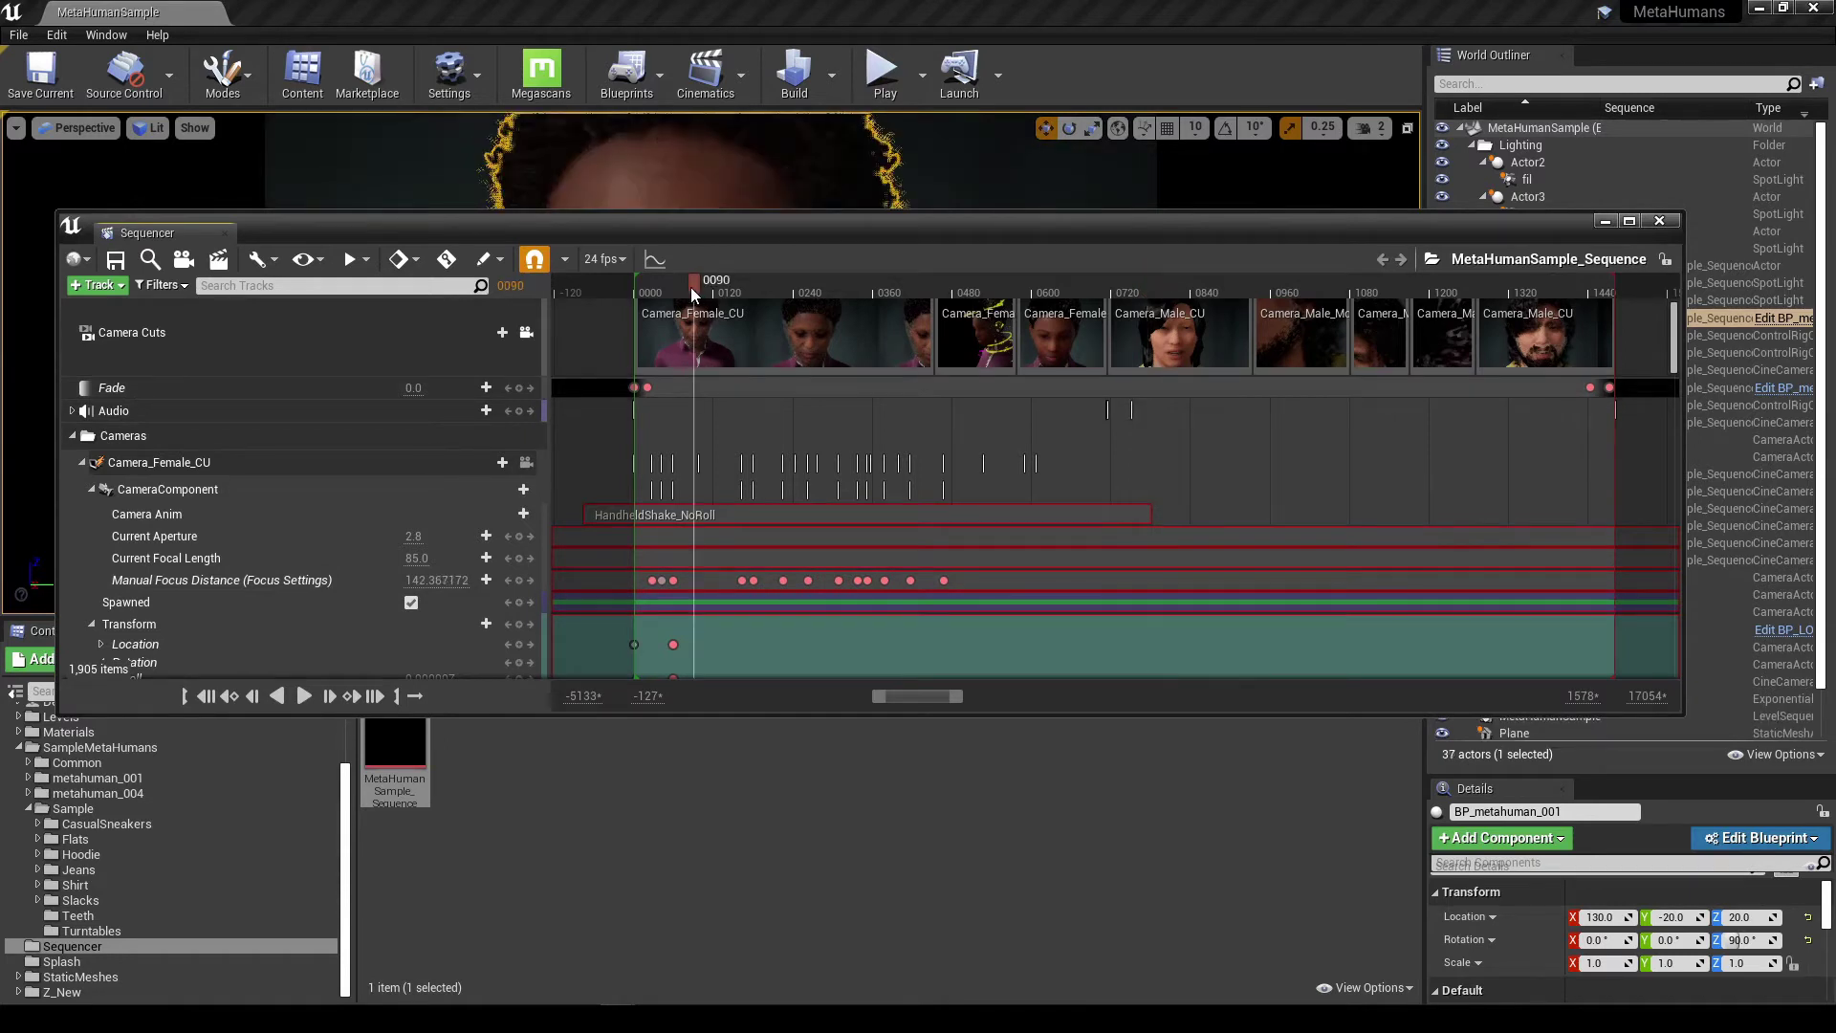
pyautogui.click(742, 289)
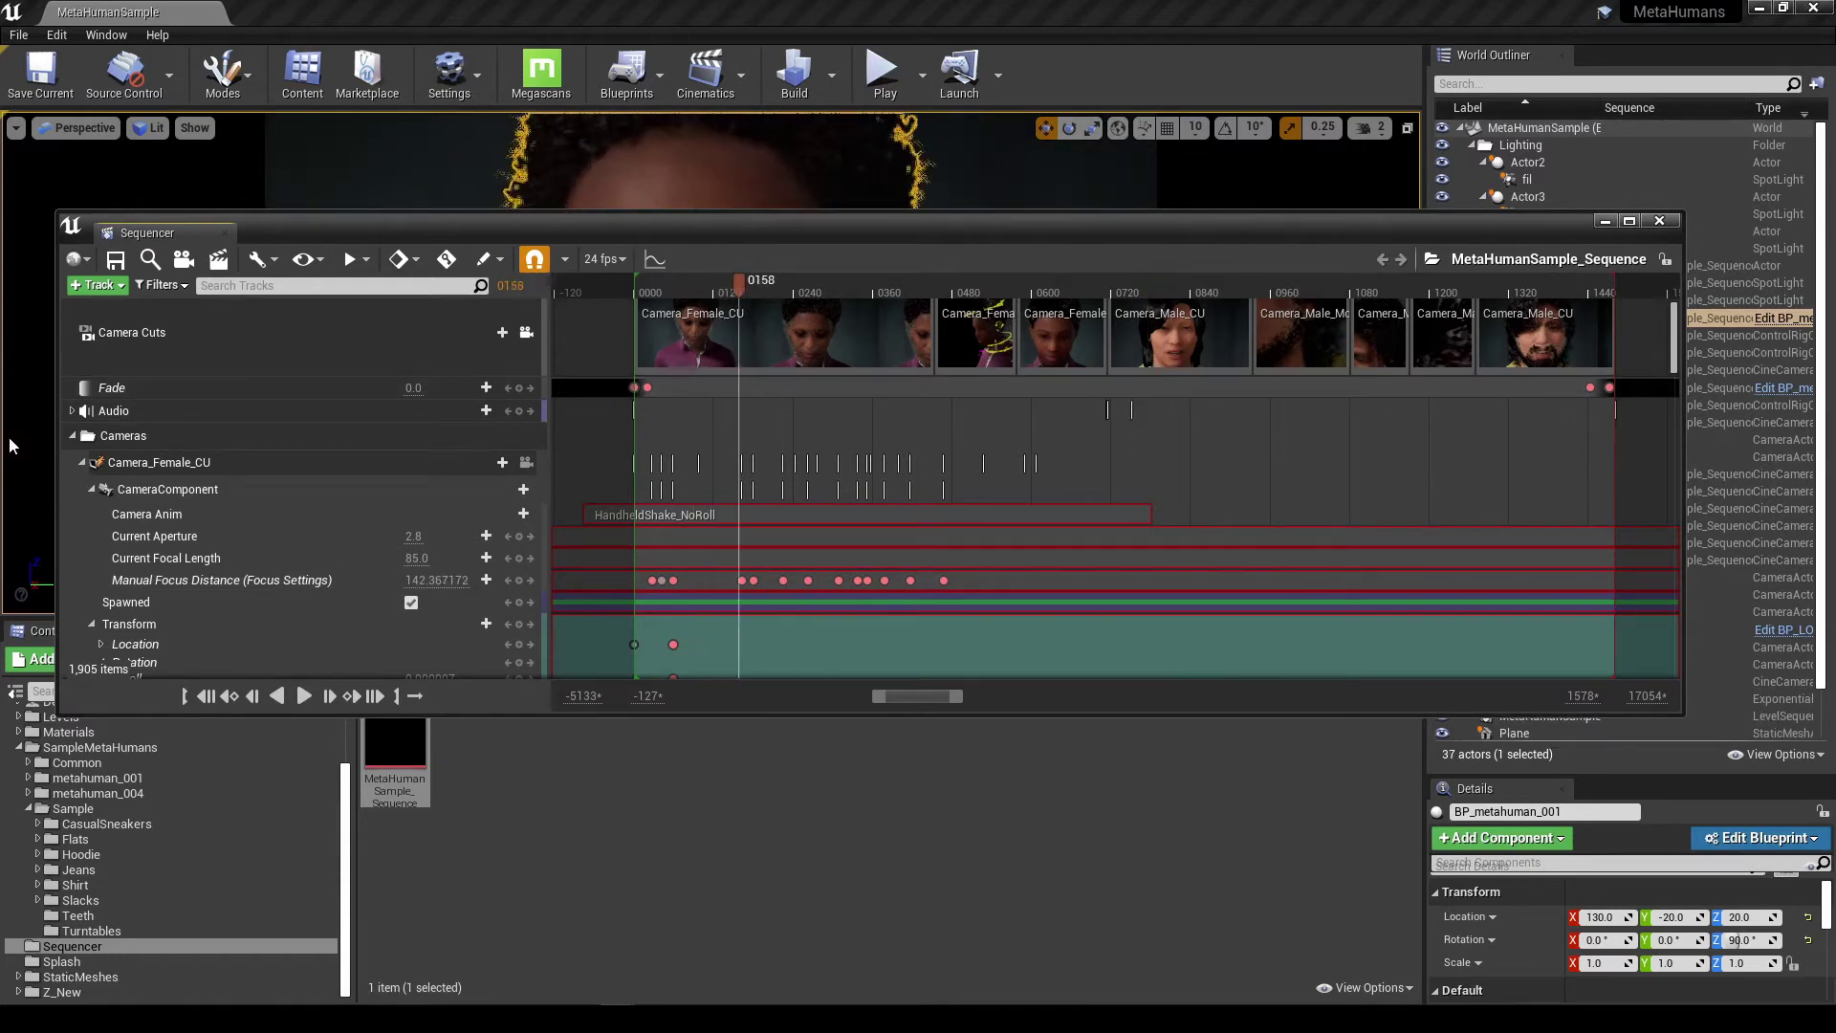
# - Collapse the Cameras folder and the HeadCamera_Male track, and enlarge the Sequencer window to show the Lighting tracks
pyautogui.click(84, 459)
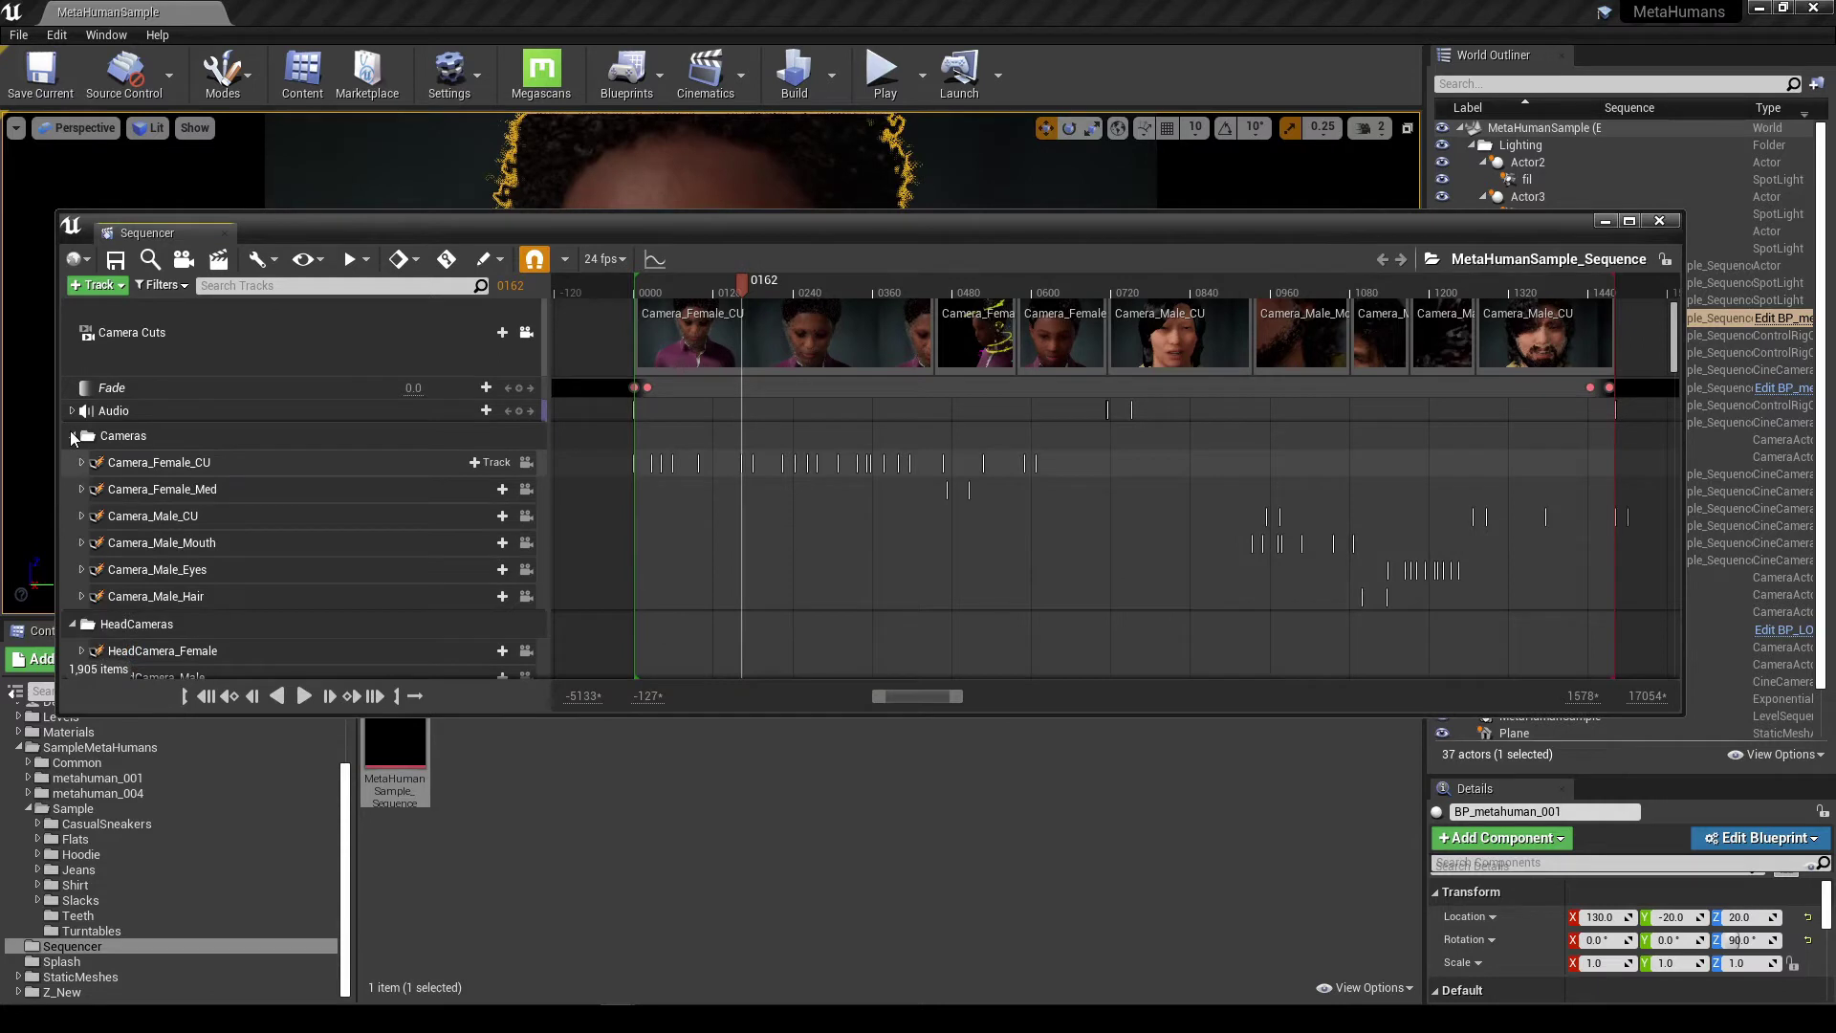
pyautogui.click(73, 437)
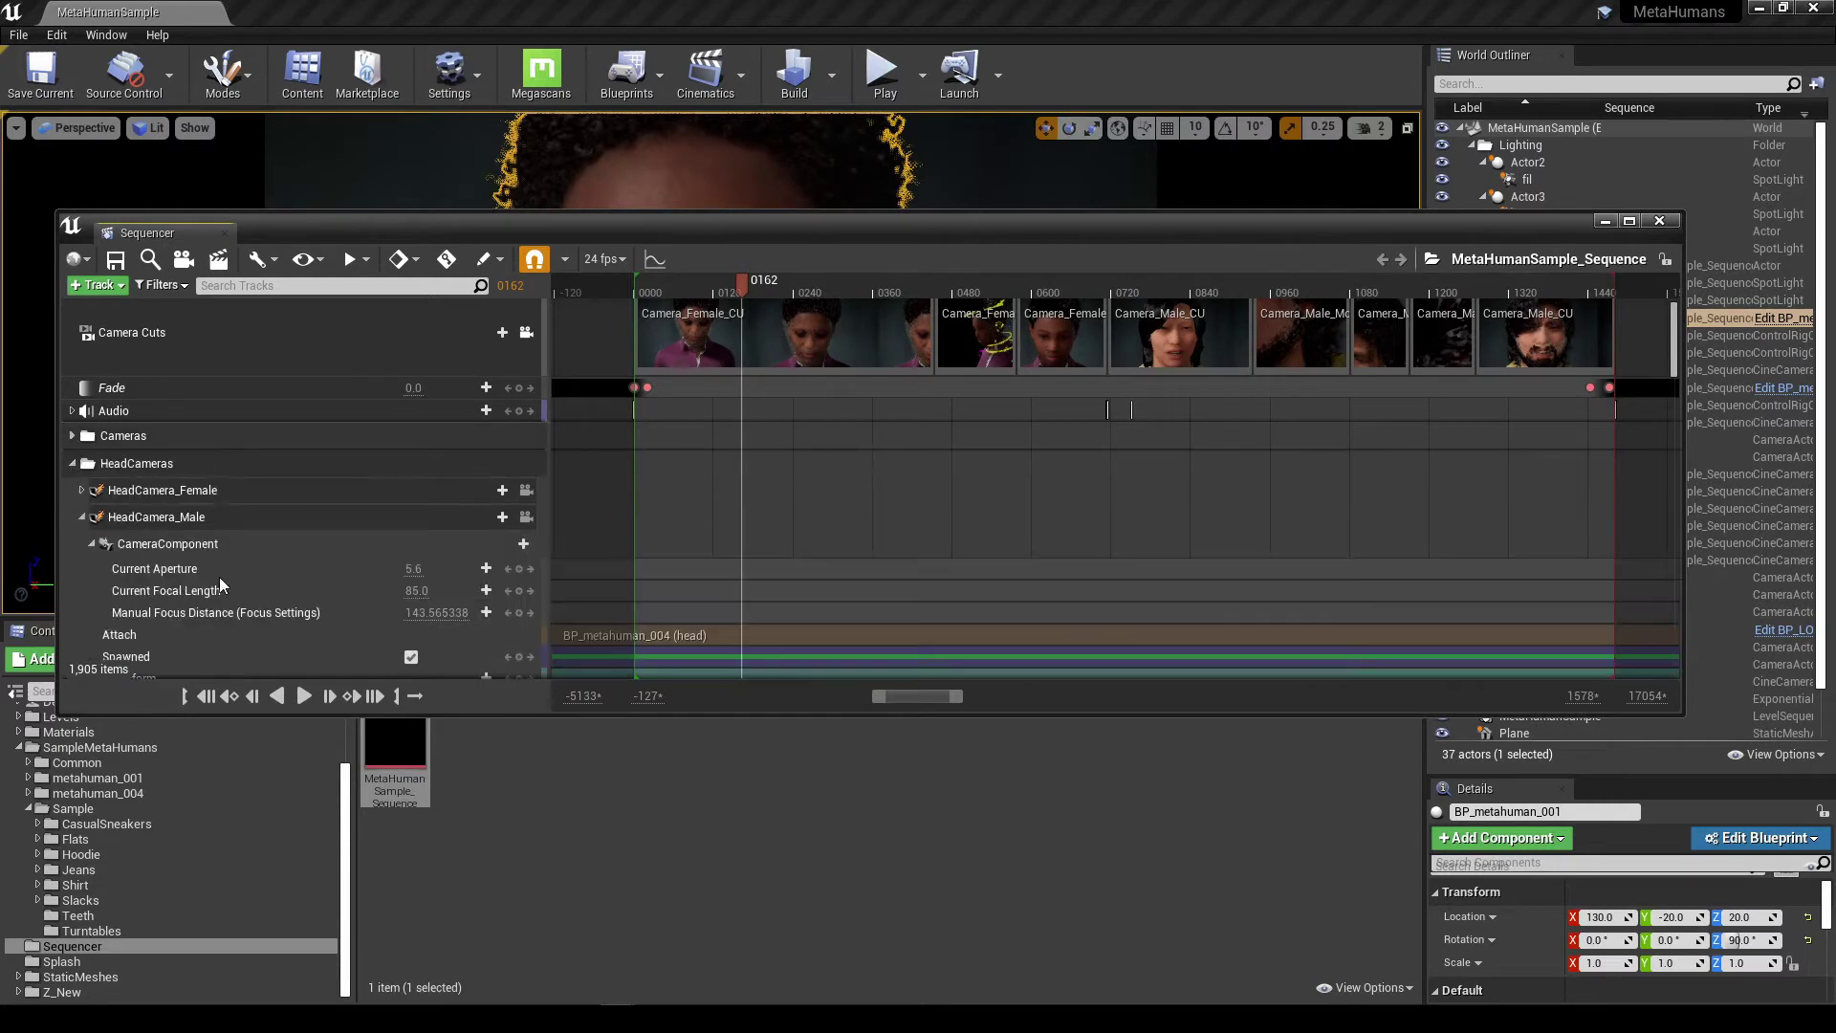
pyautogui.click(82, 517)
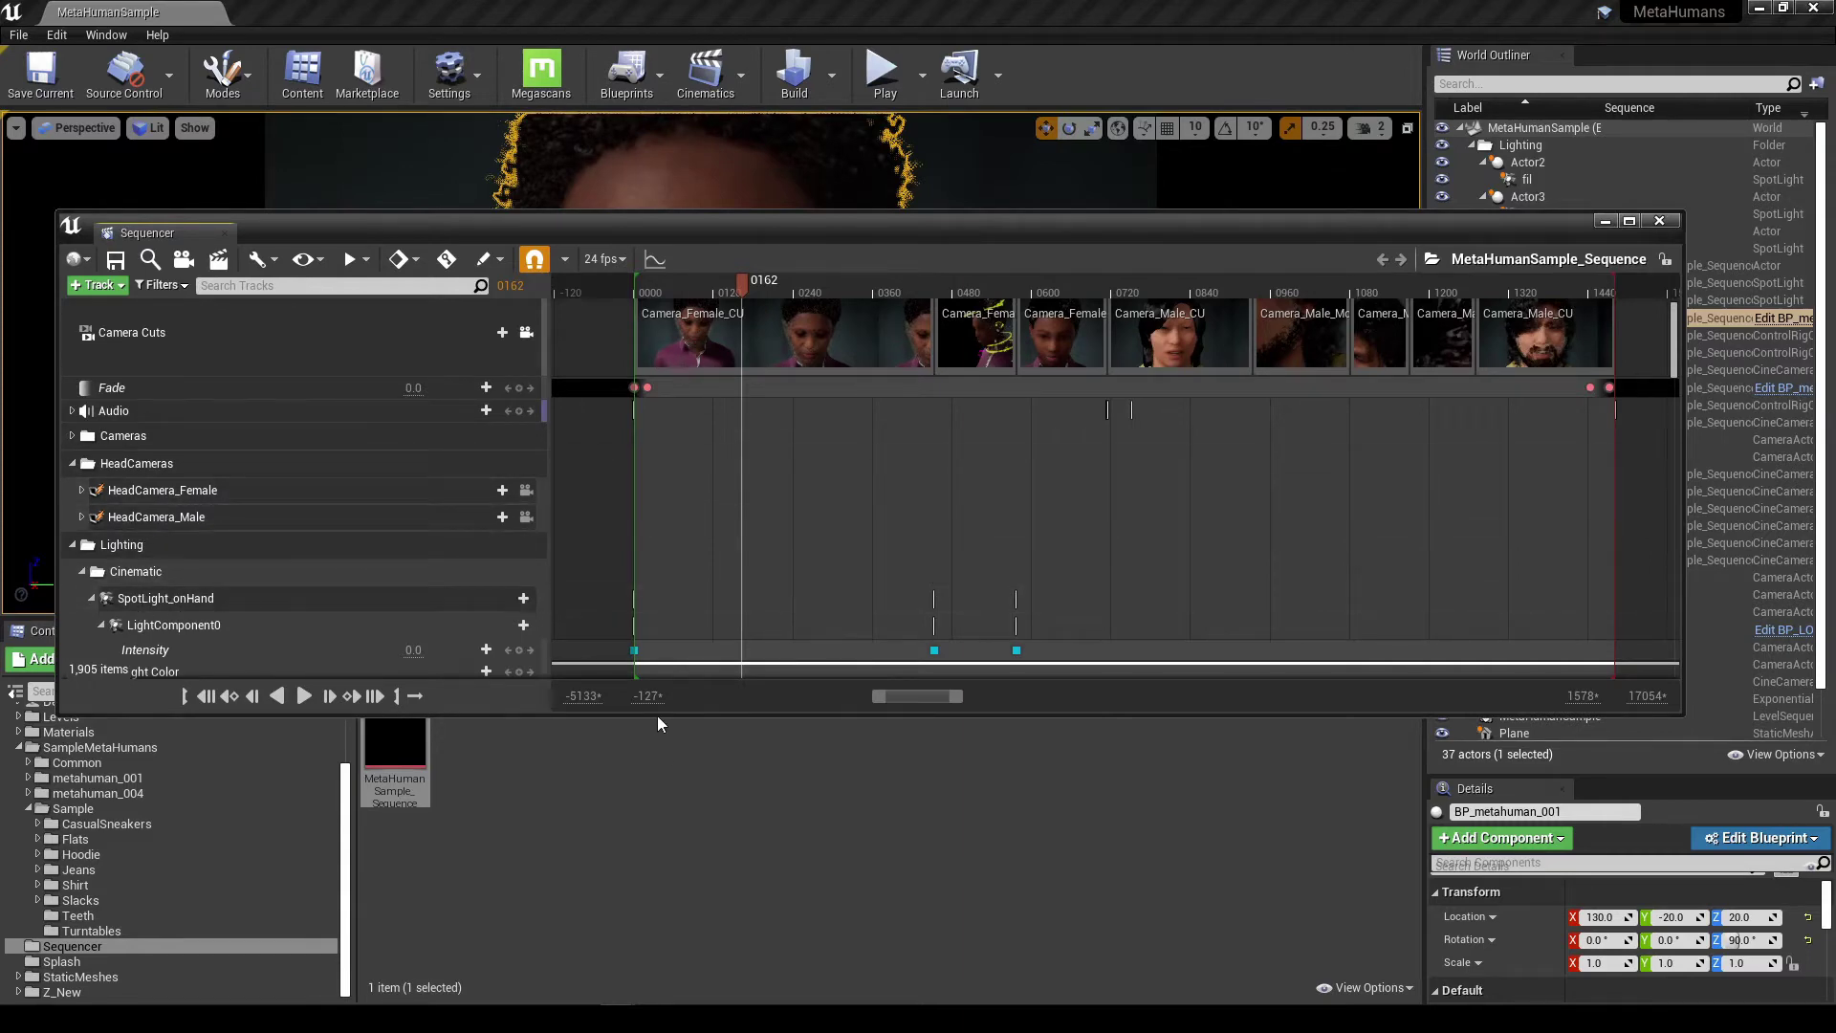
pyautogui.moveTo(657, 716); pyautogui.dragTo(674, 932)
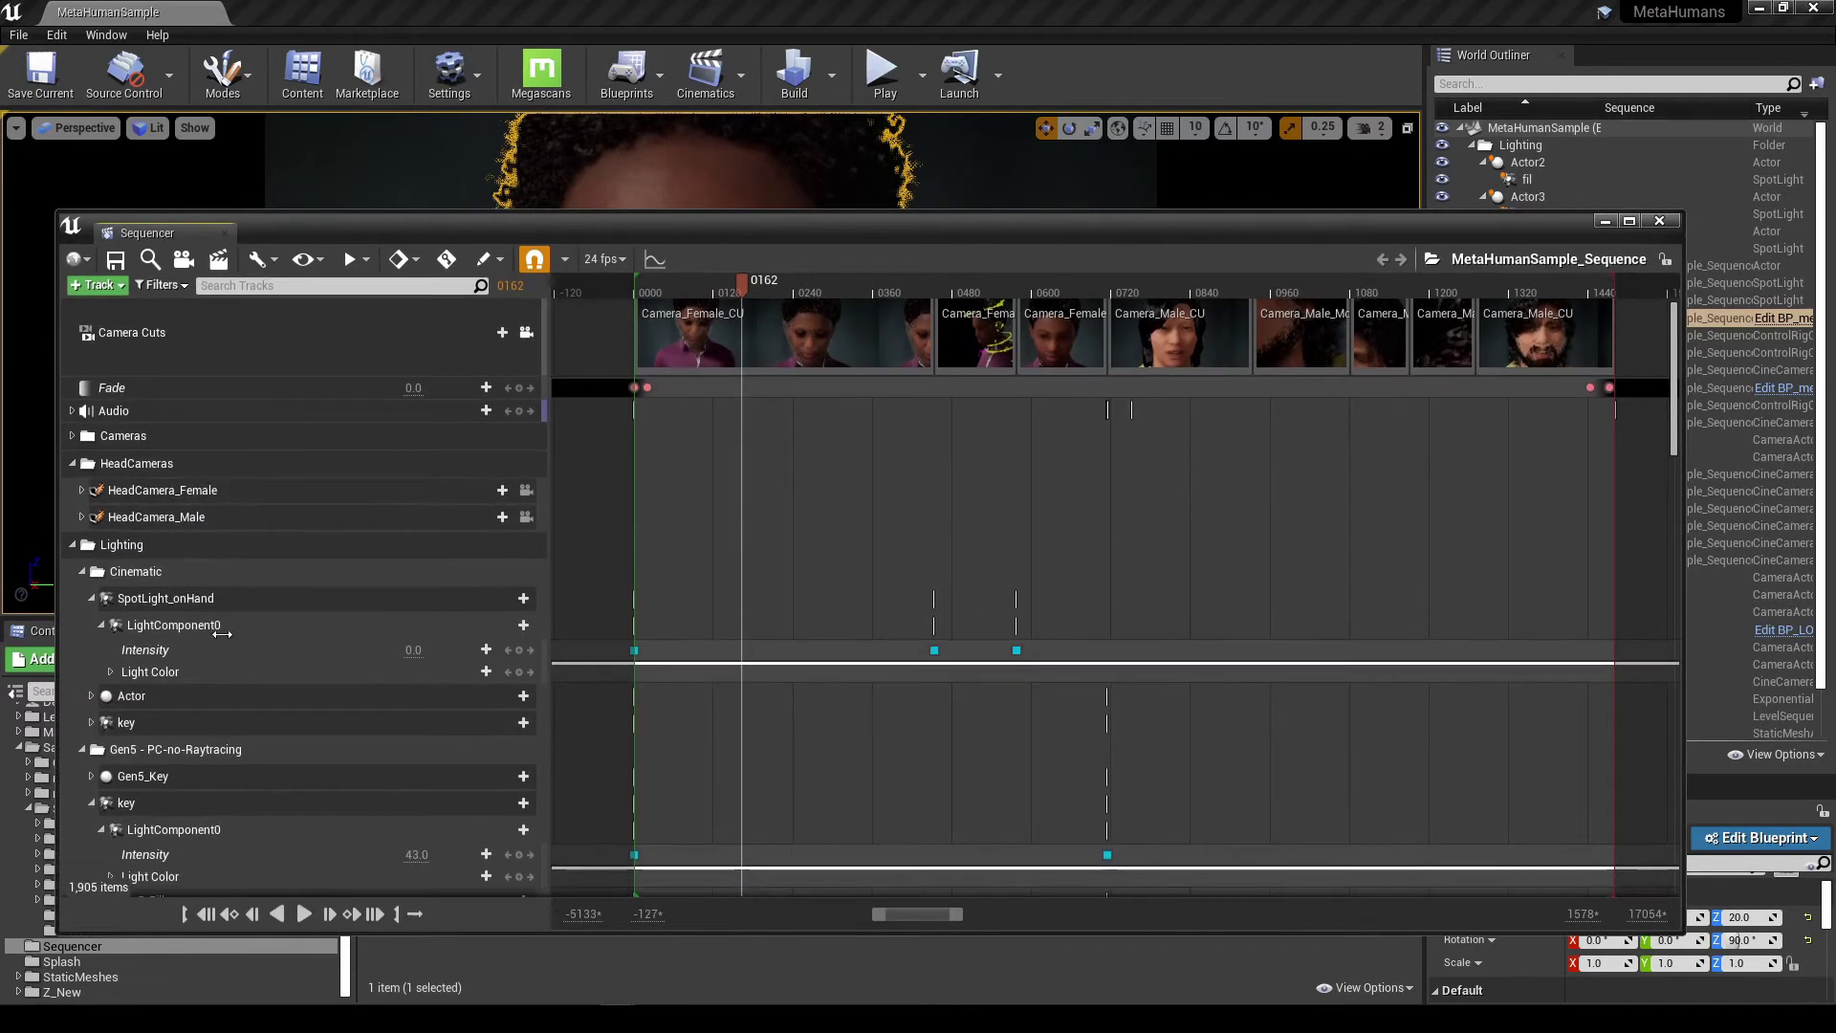
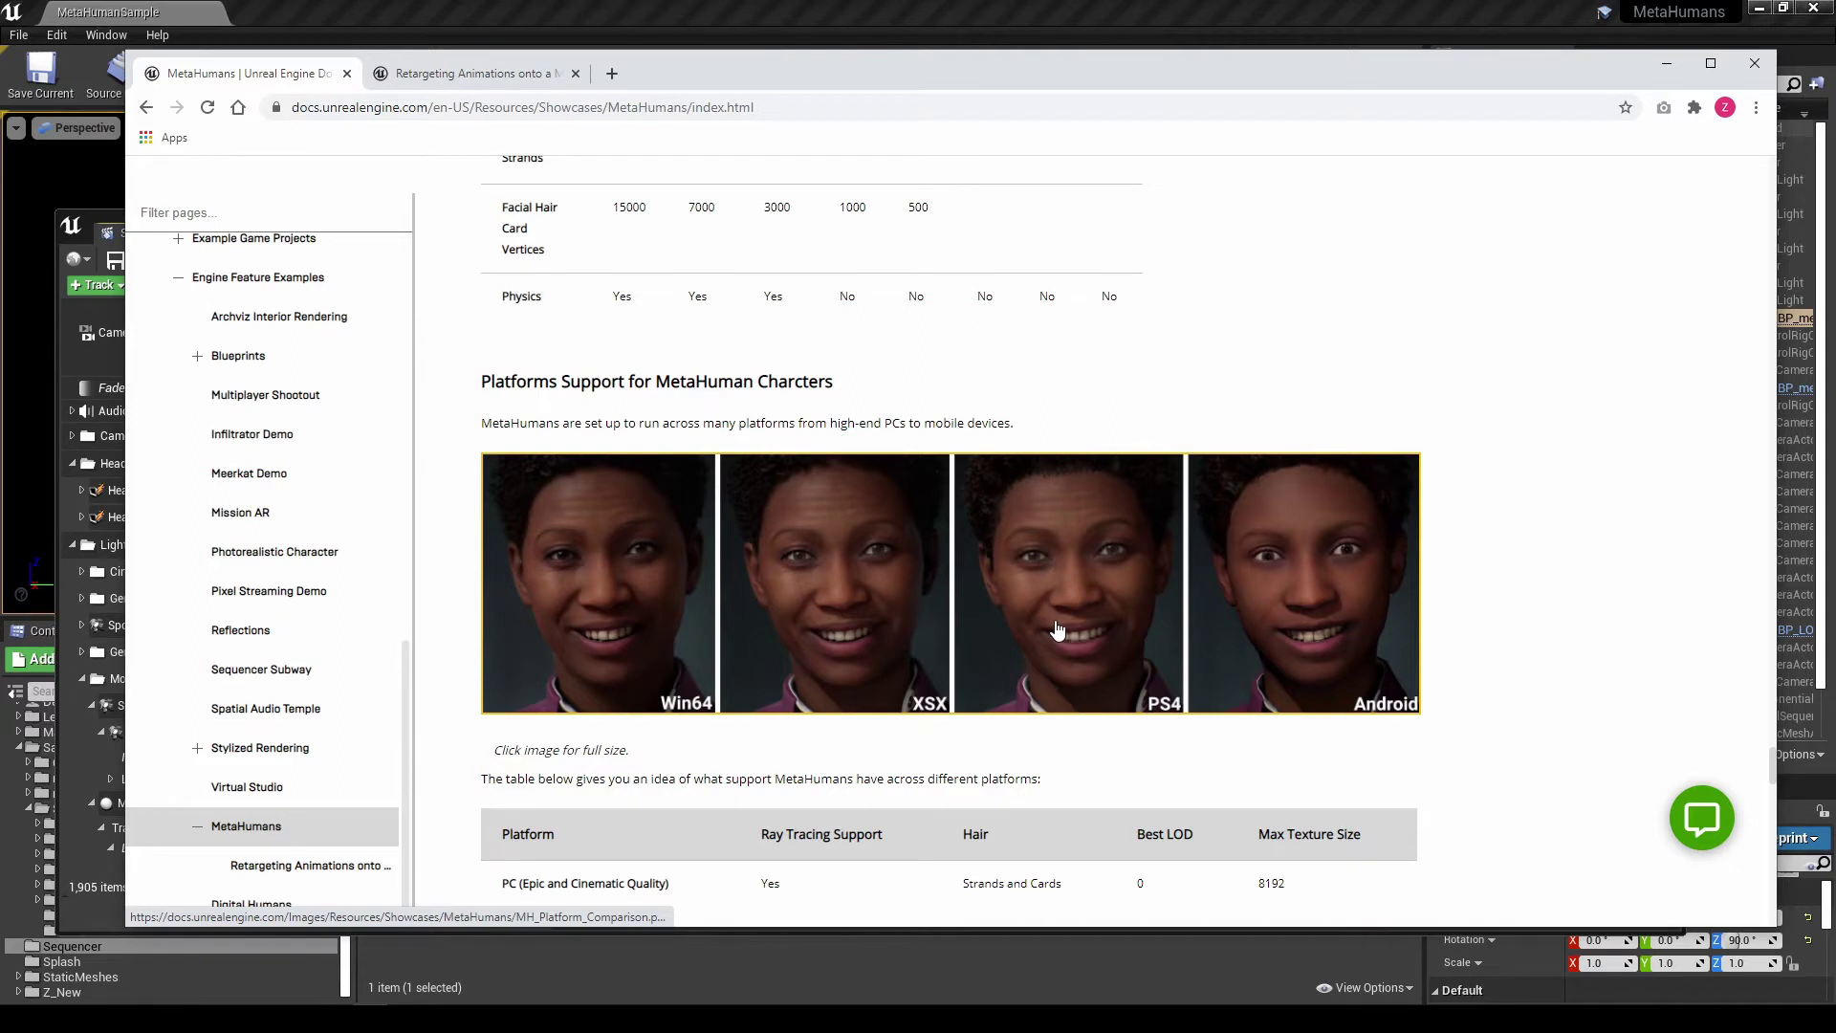
# - Read the MetaHumans documentation on platform support, running on mobile and console platforms, and scene lighting for different platforms
pyautogui.scroll(-1, 1055, 629)
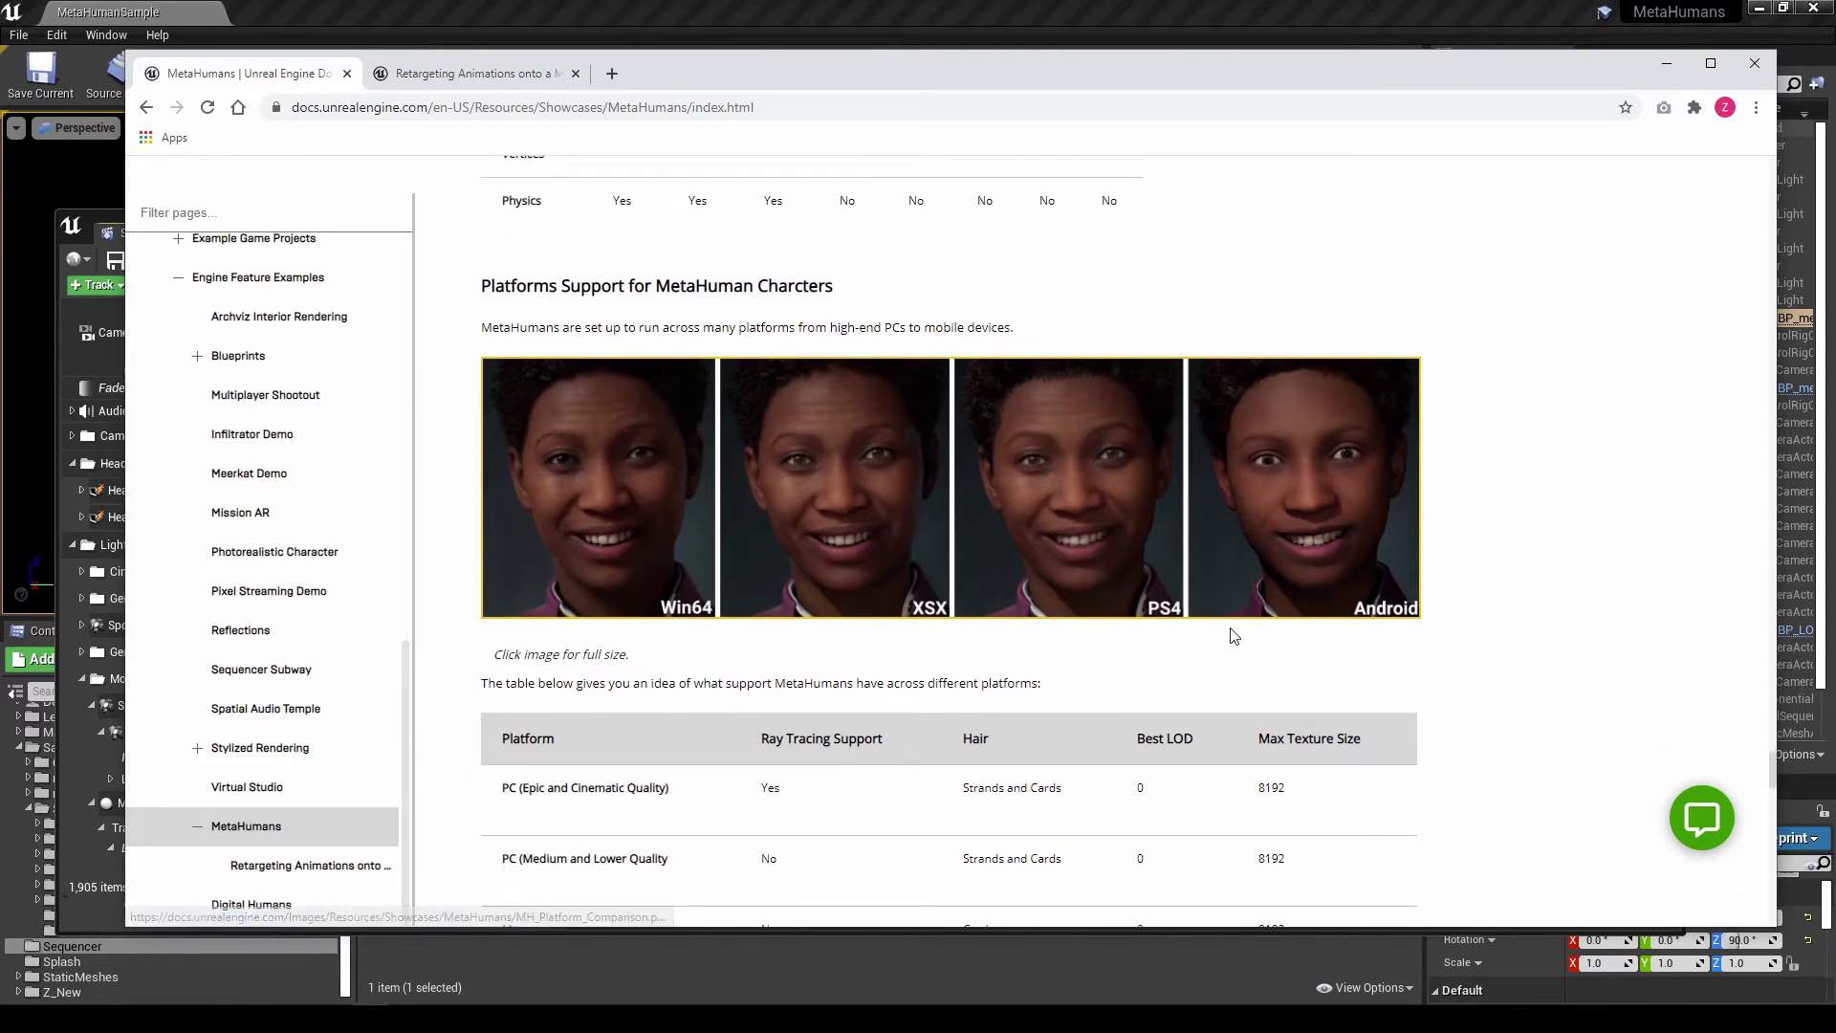
pyautogui.scroll(-4, 1404, 658)
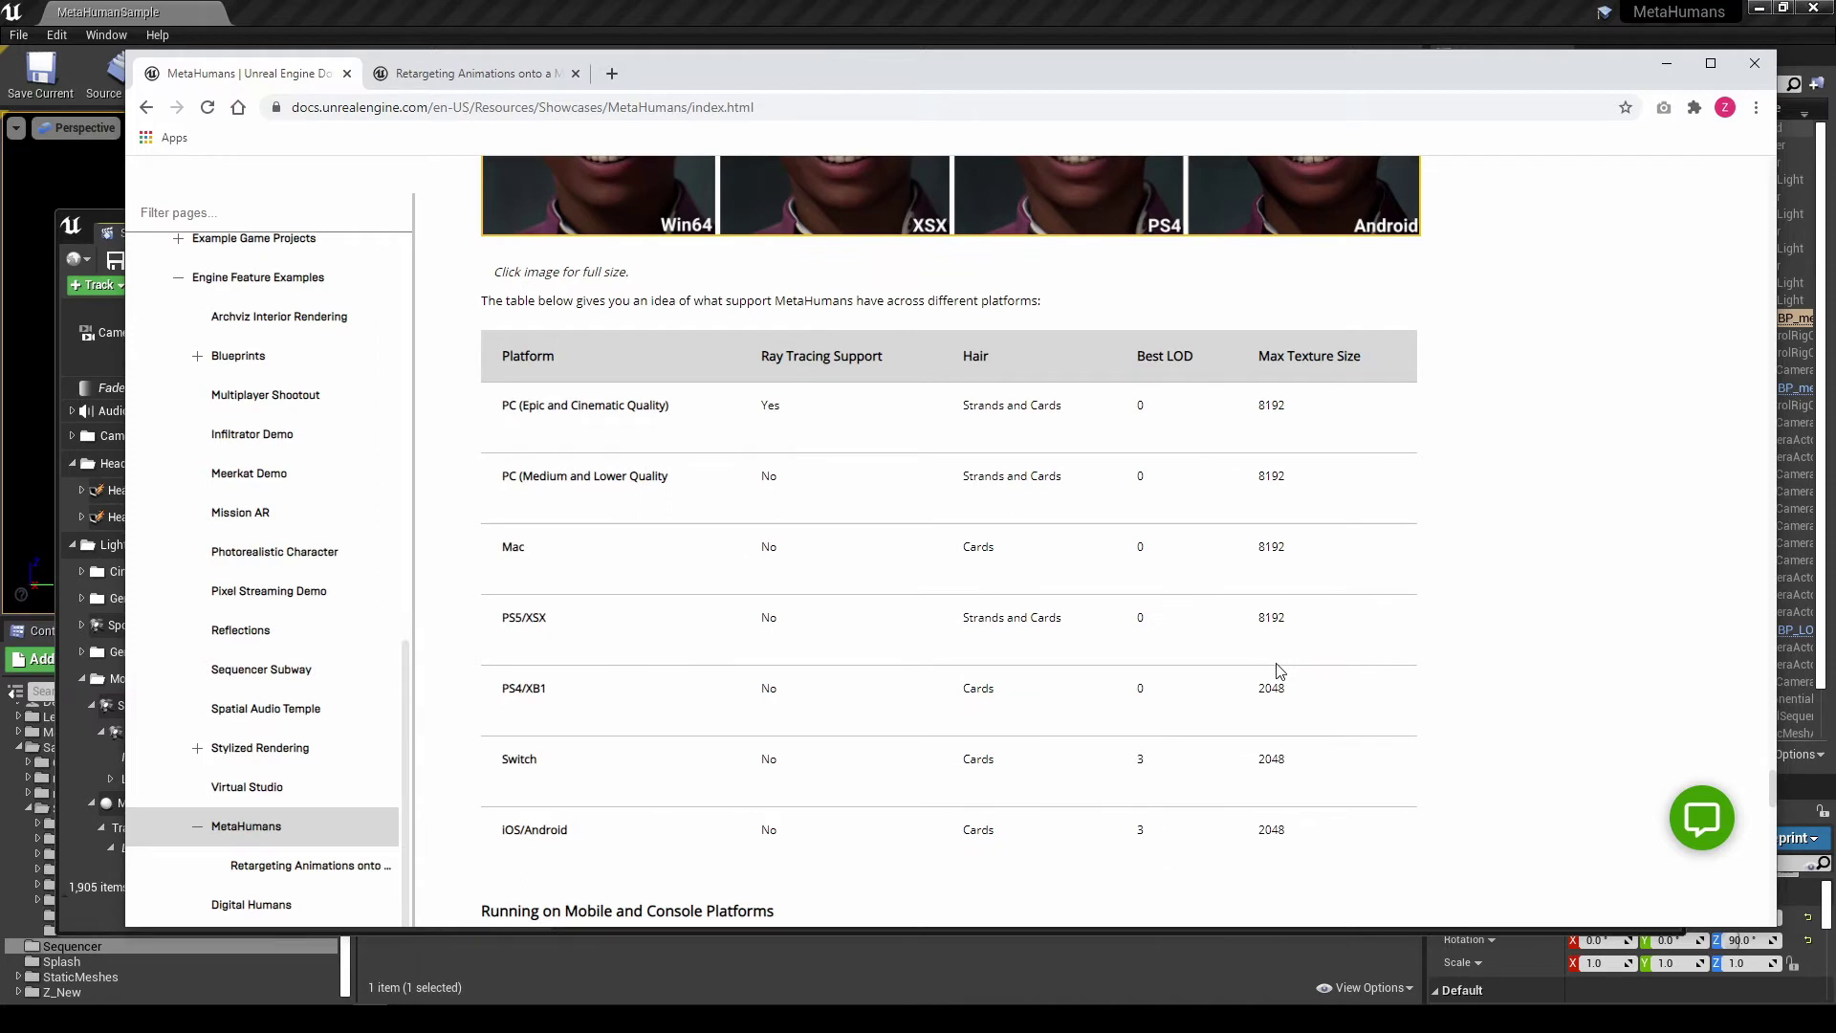
pyautogui.scroll(-1, 1277, 670)
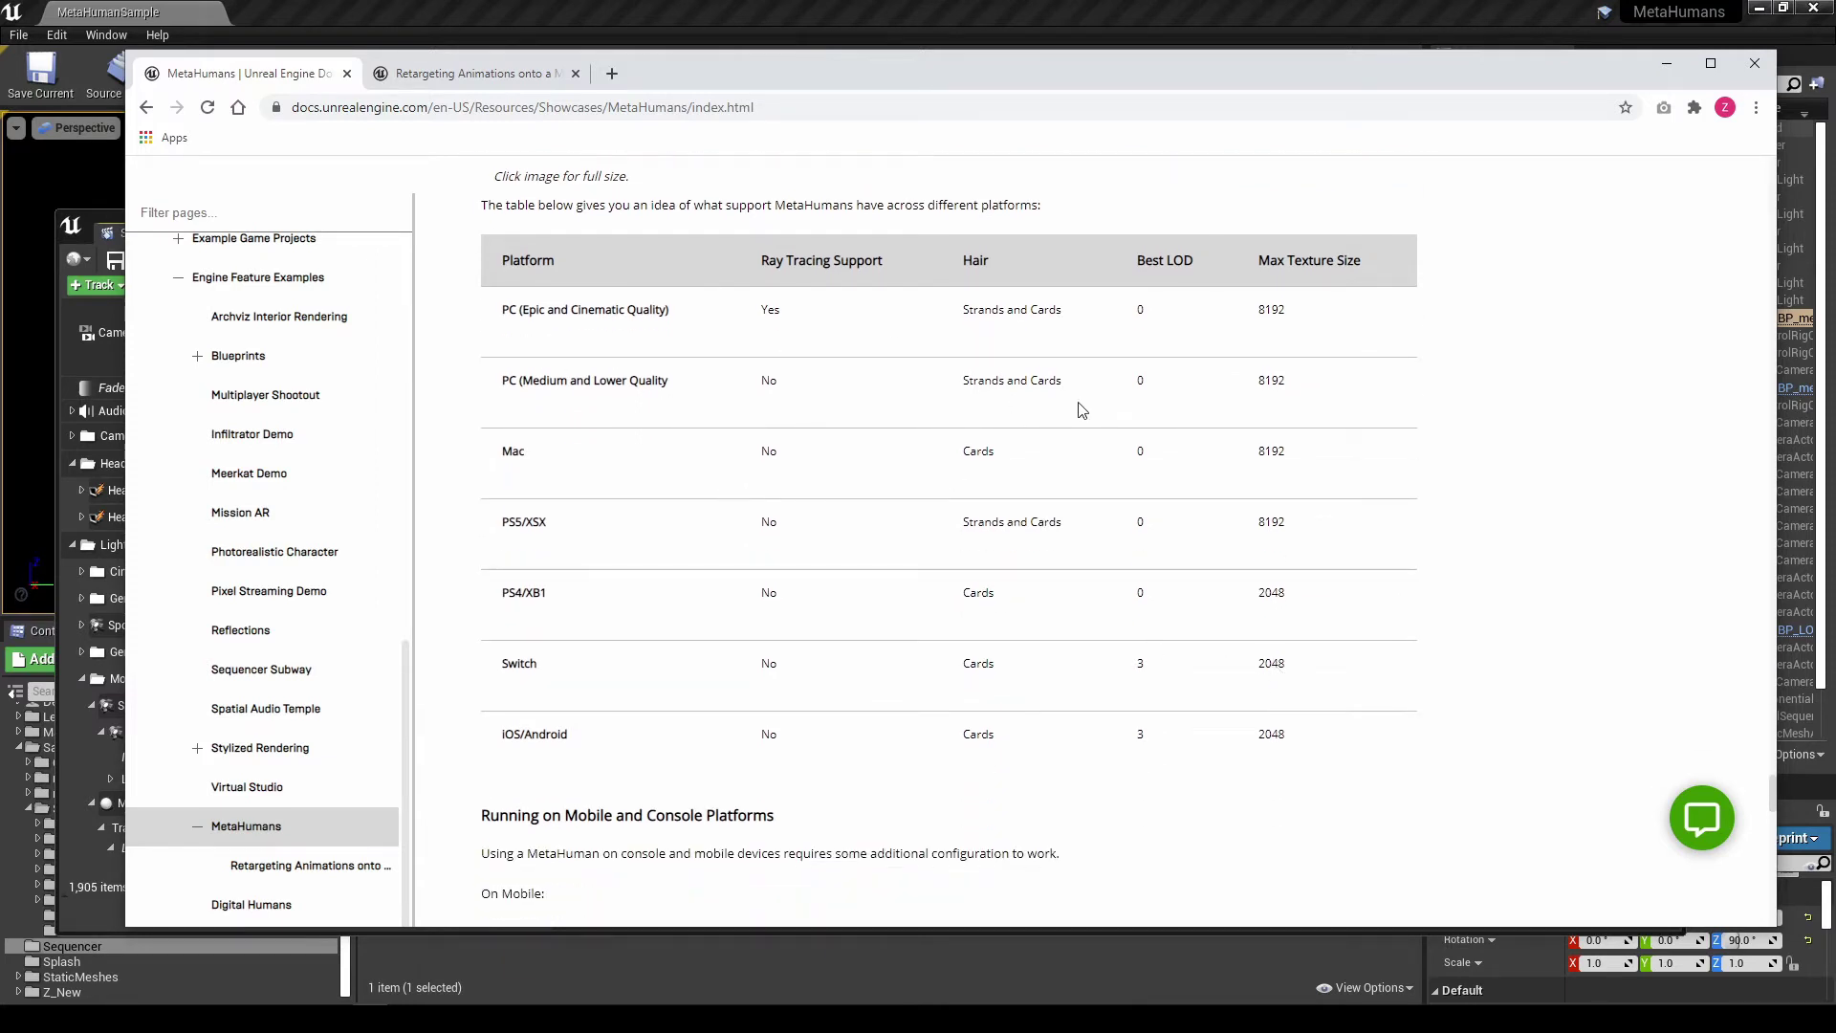
pyautogui.scroll(-5, 1100, 407)
pyautogui.scroll(-4, 1107, 401)
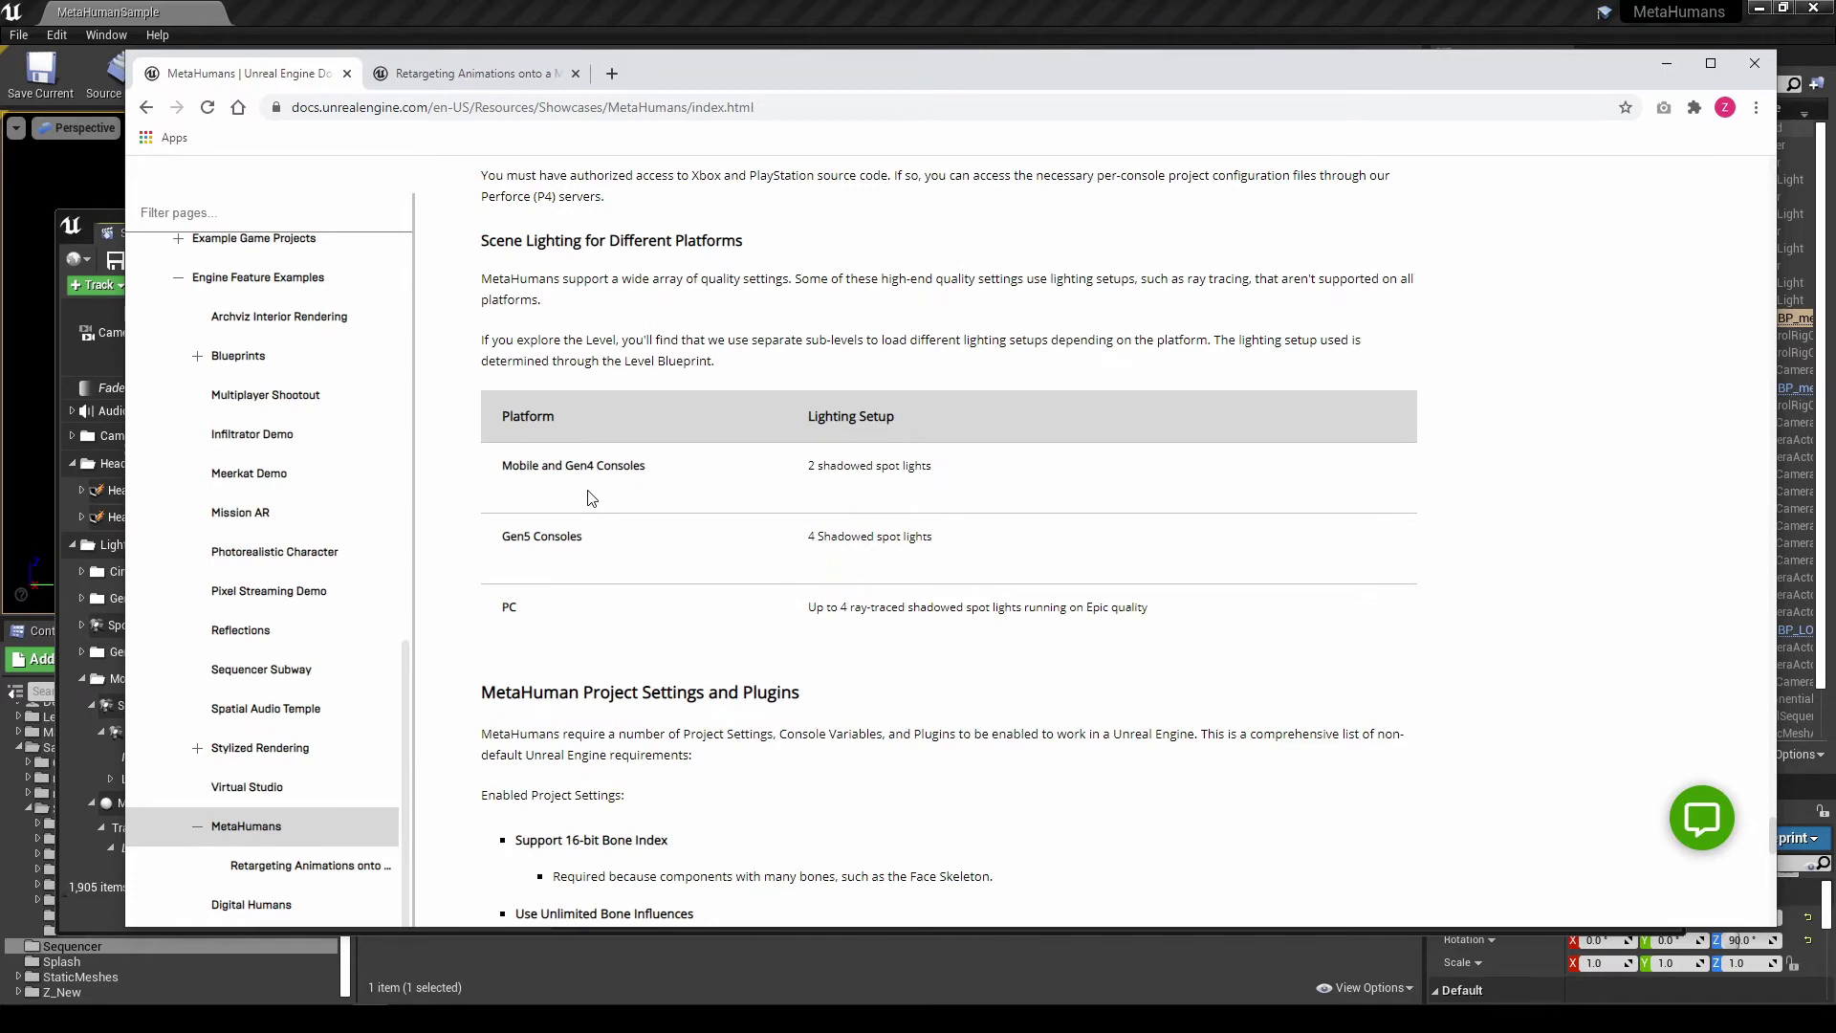
# - Switch back to the Unreal Editor, collapse the Mobile lighting folder in Sequencer, and open the Levels window
pyautogui.hotkey('alt', 'Tab')
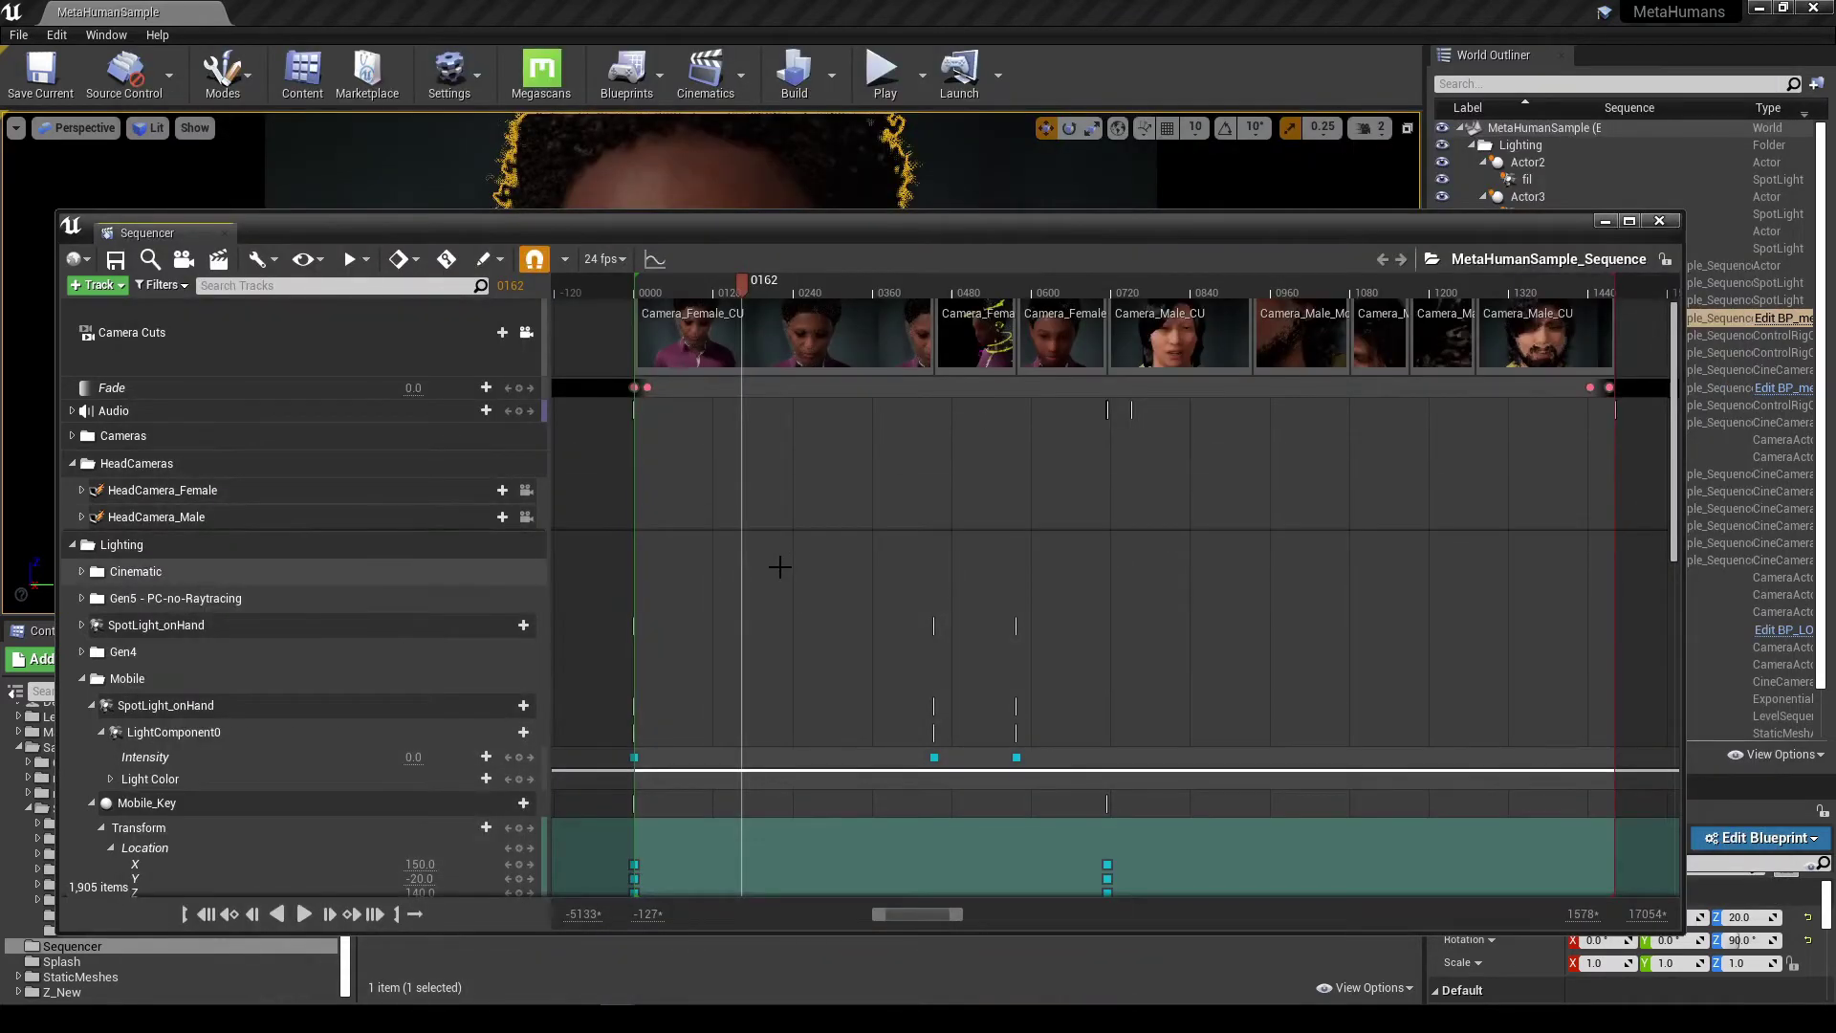
pyautogui.click(82, 678)
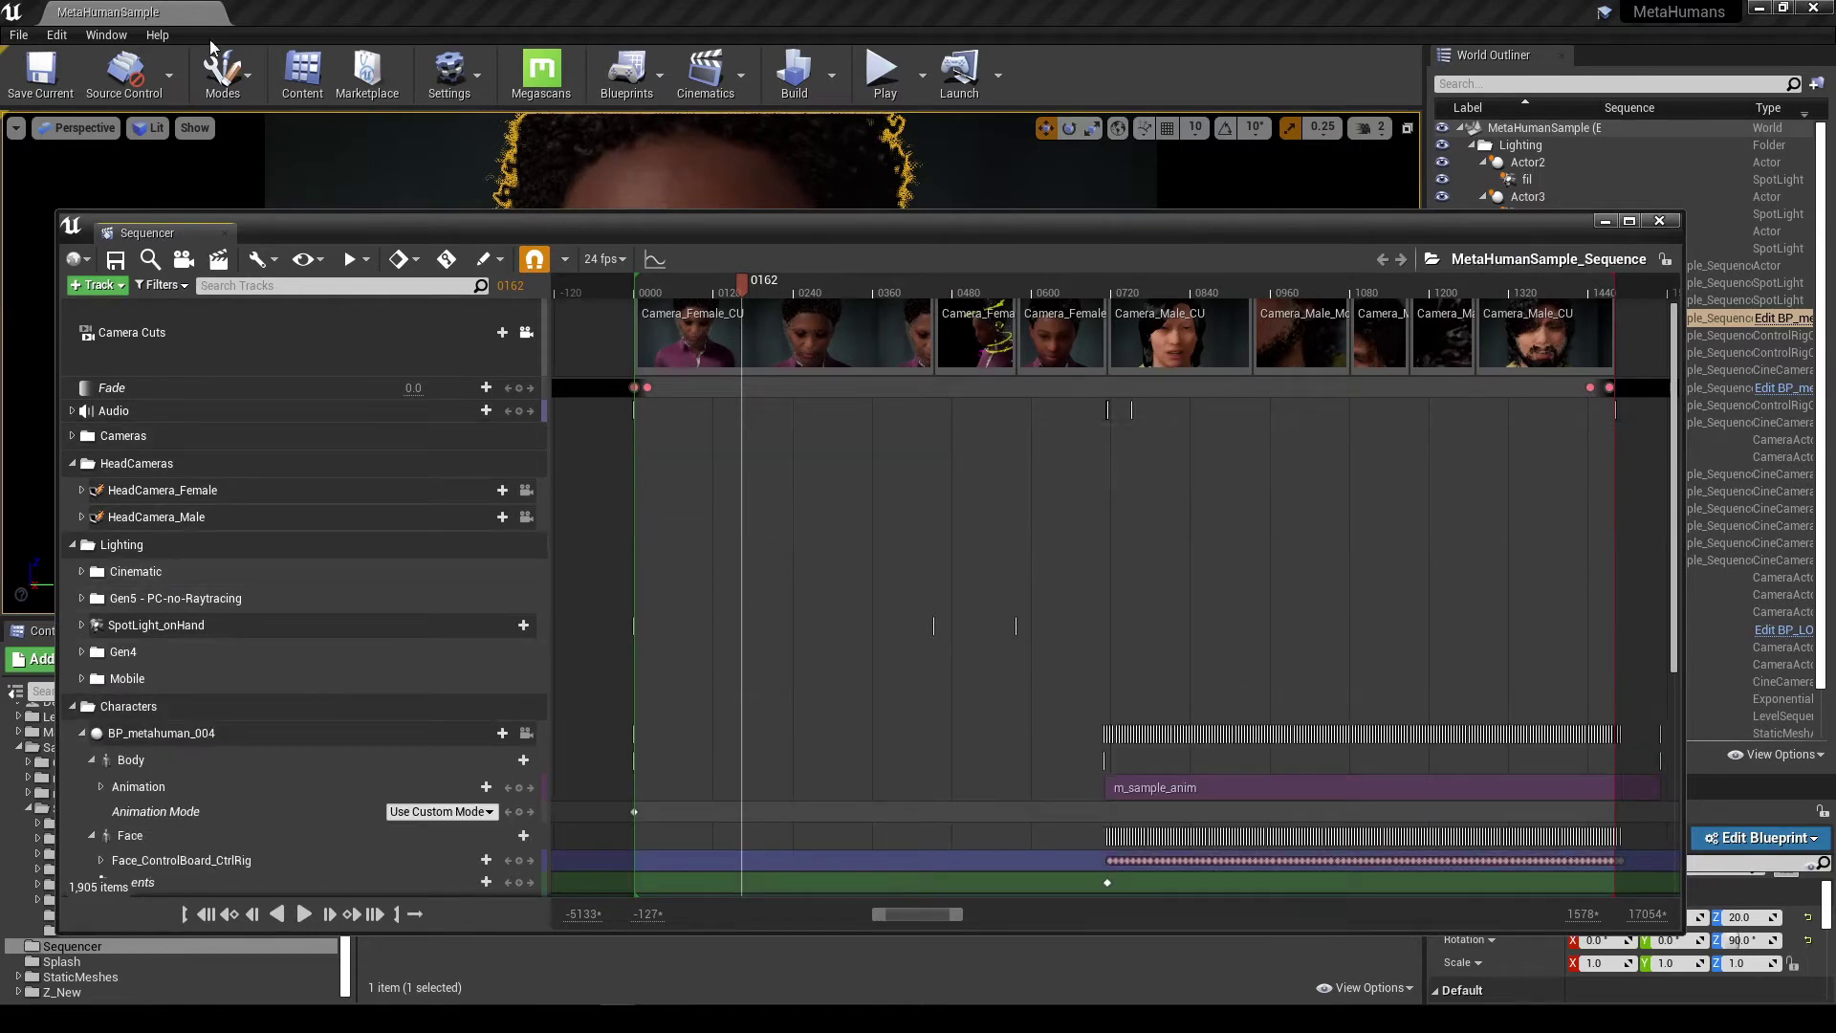
pyautogui.click(105, 36)
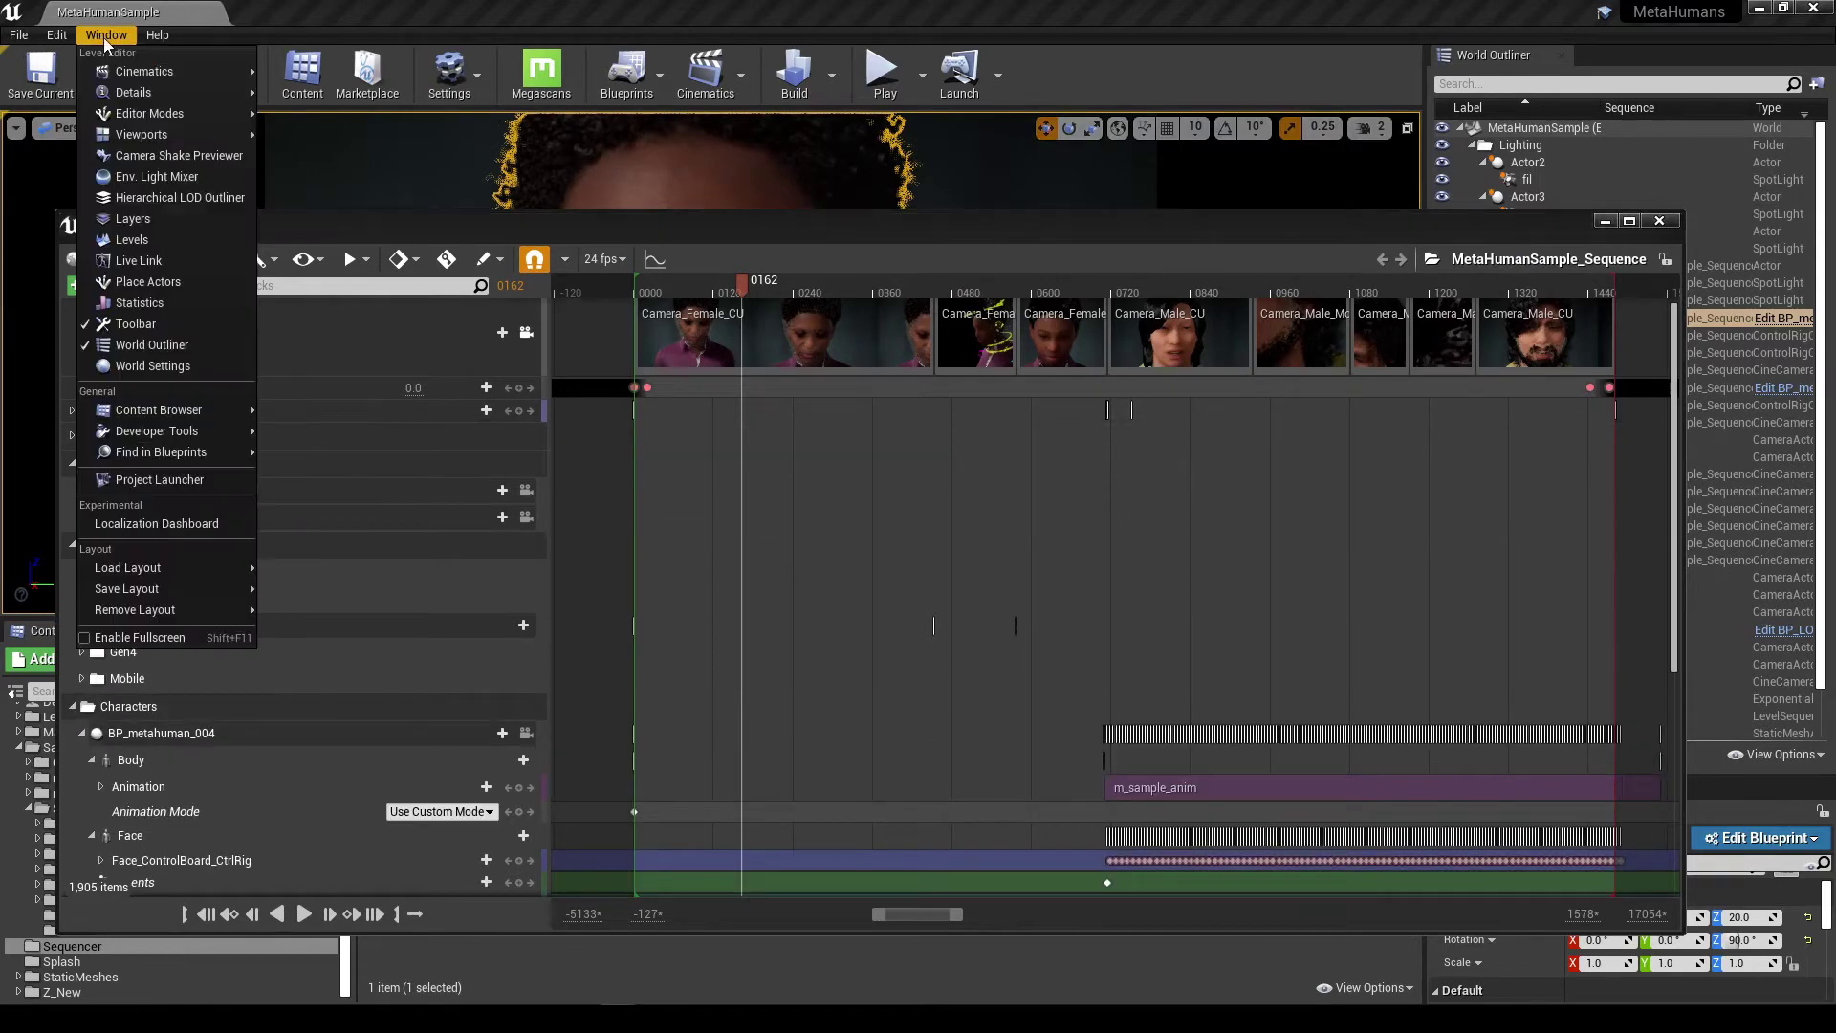
pyautogui.click(136, 238)
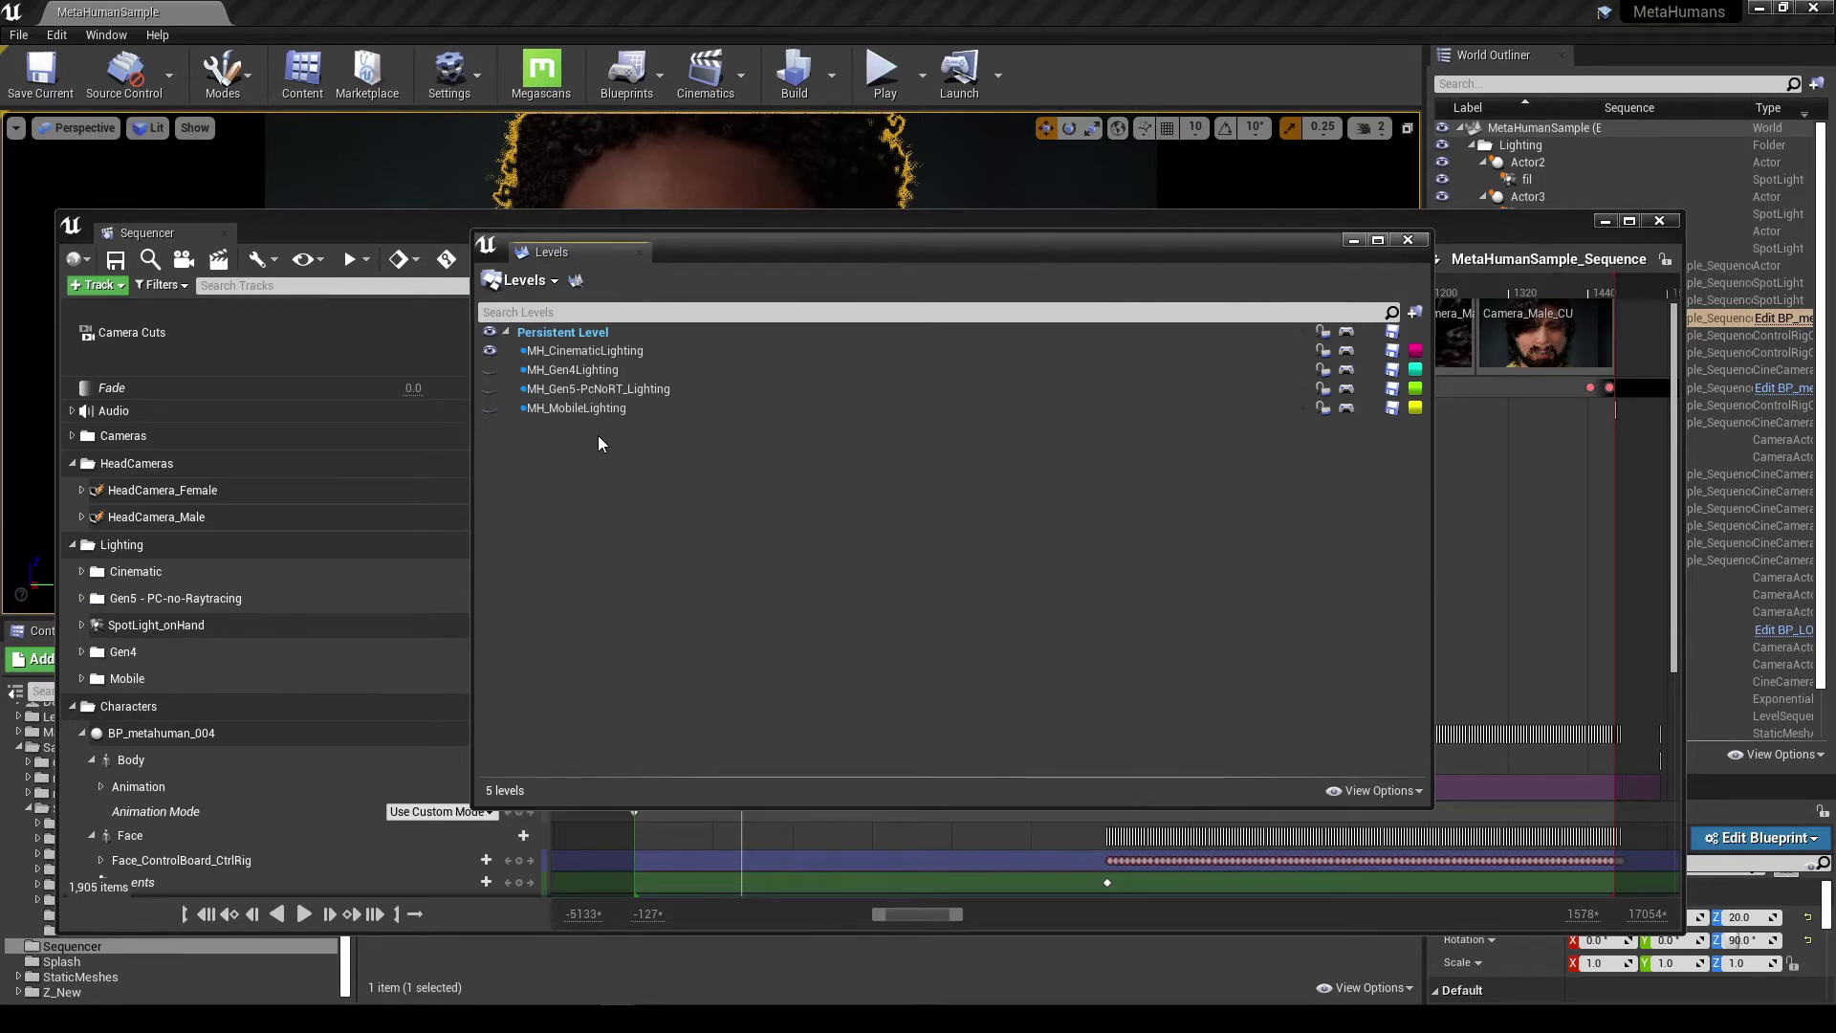
# - Clear the Sequencer window out of the way, hide the MH_CinematicLighting sublevel, and show MH_Gen5-PcNoRT_Lighting instead
pyautogui.click(1605, 221)
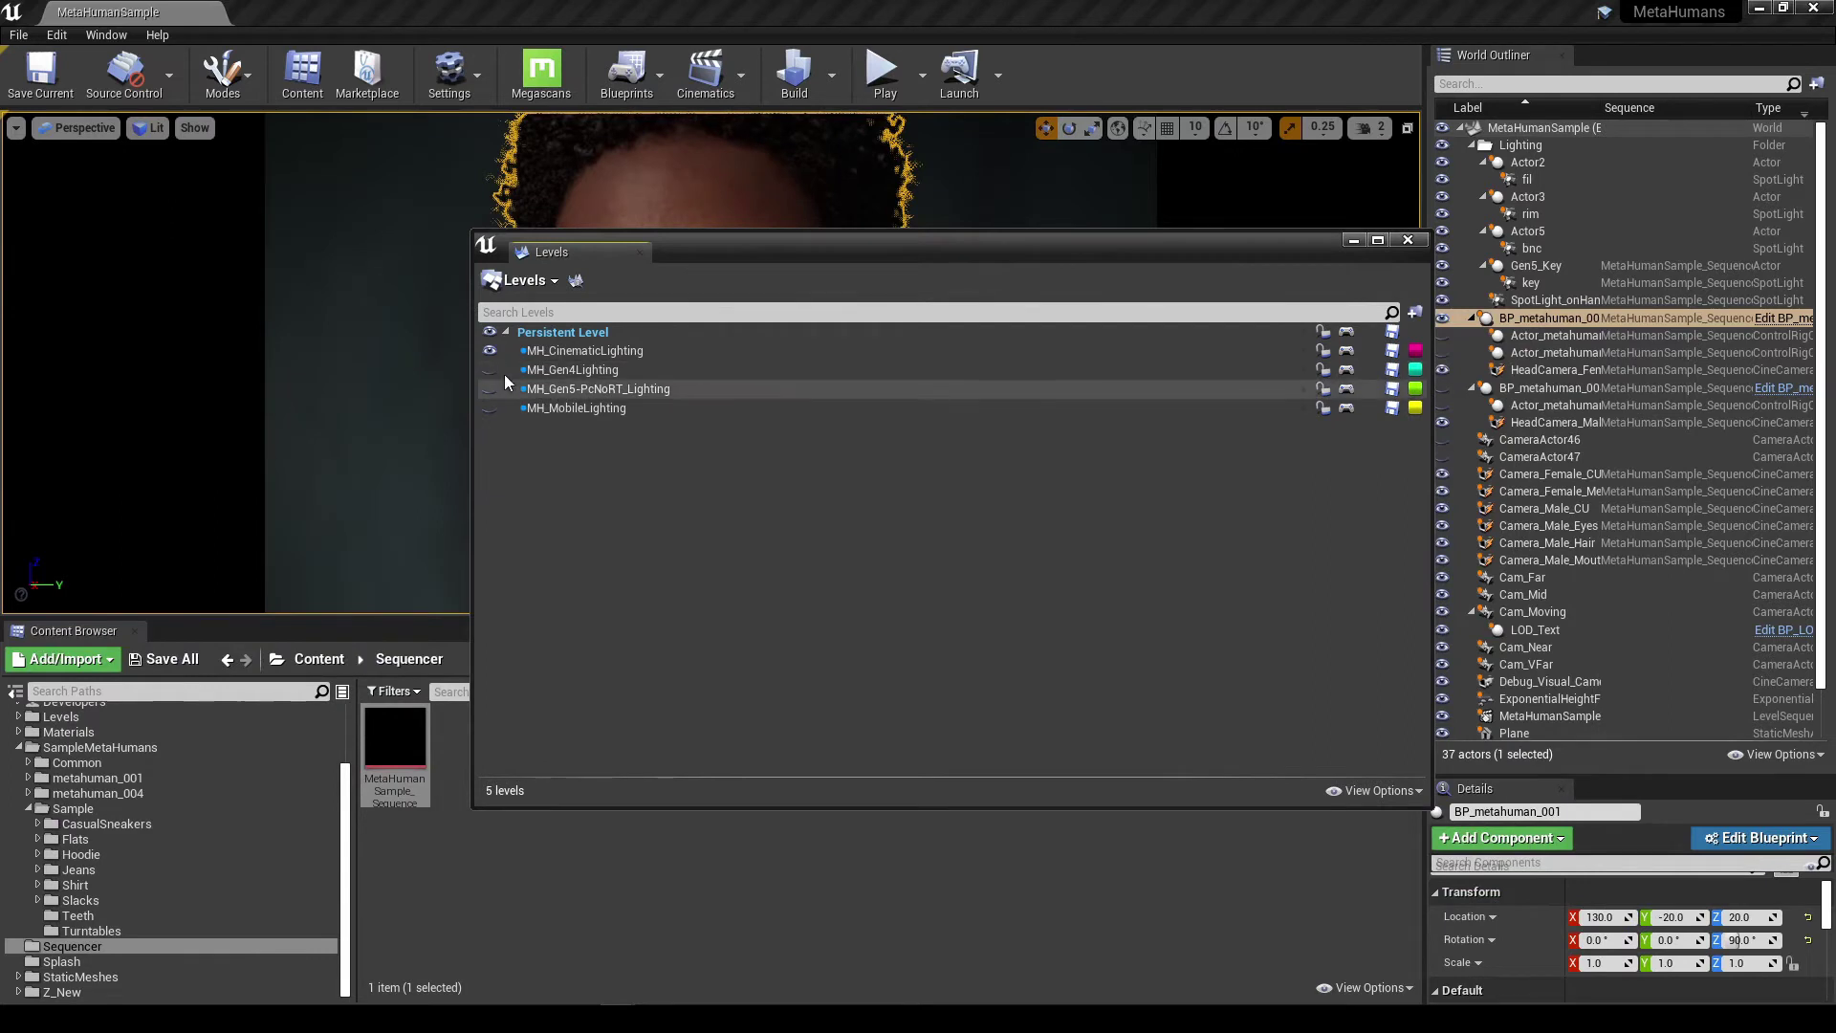
pyautogui.moveTo(962, 231); pyautogui.dragTo(957, 375)
pyautogui.click(646, 491)
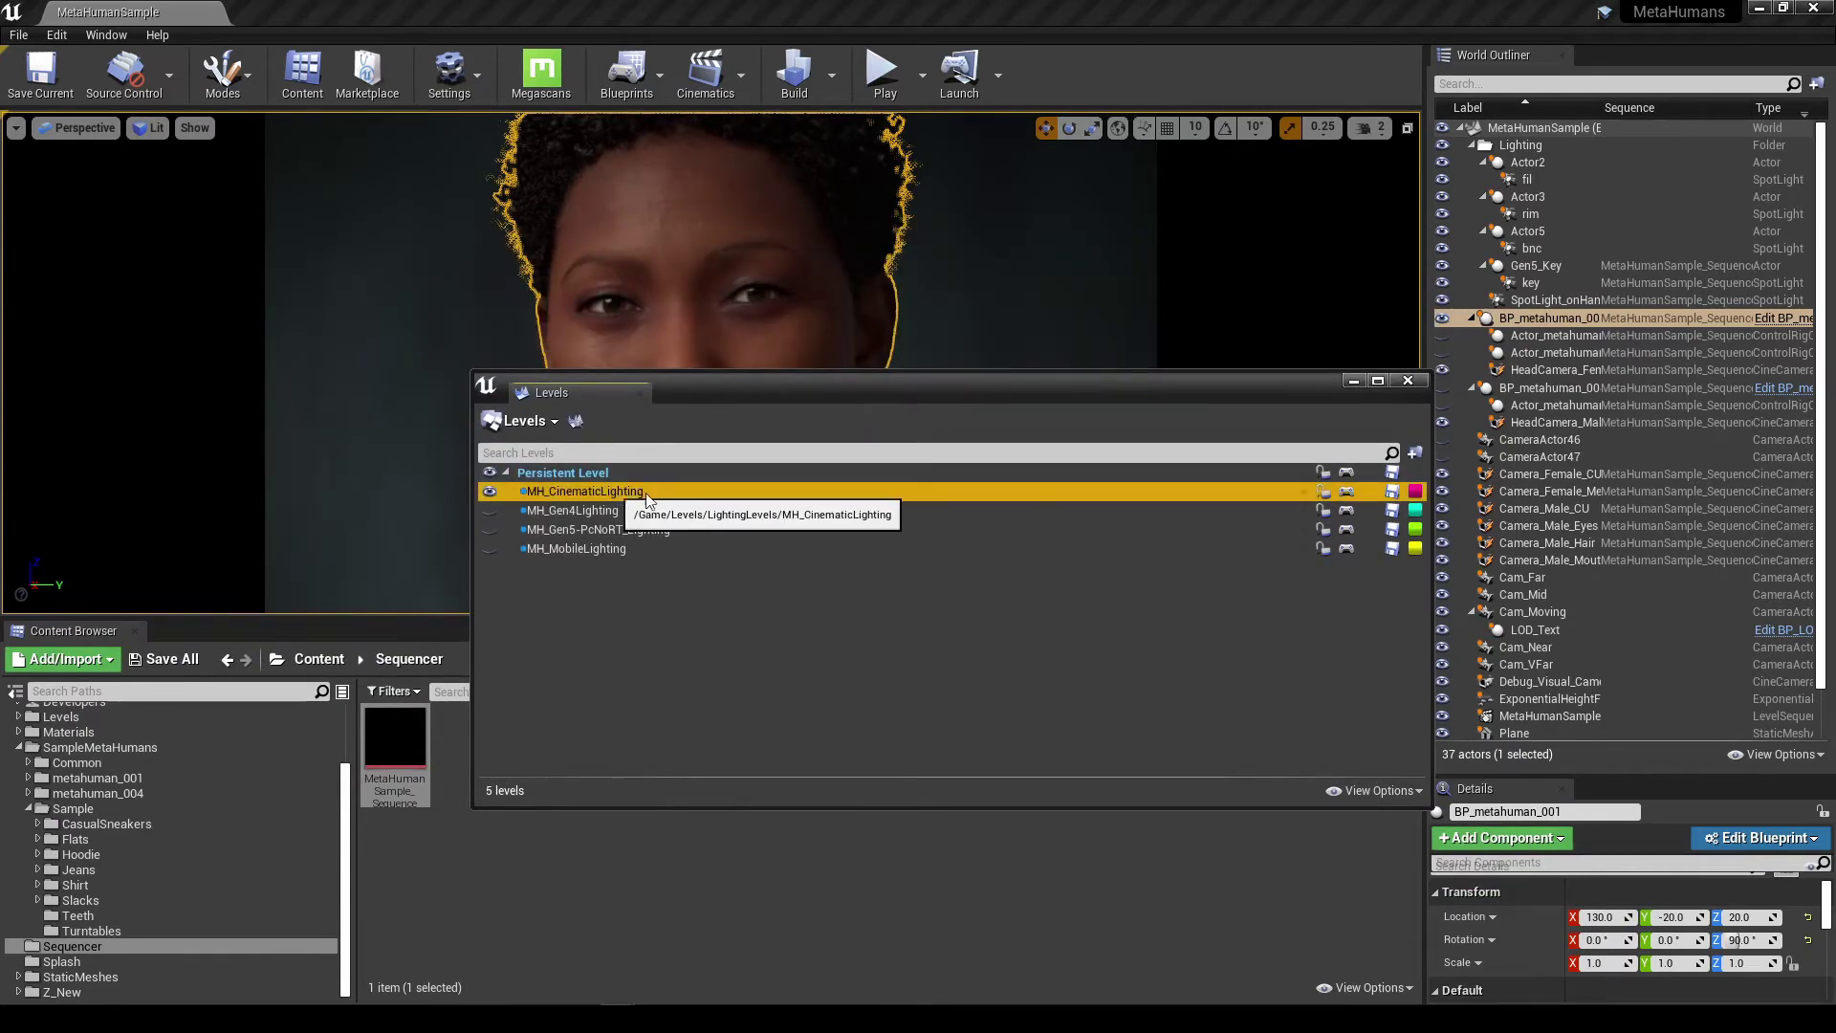
pyautogui.click(490, 494)
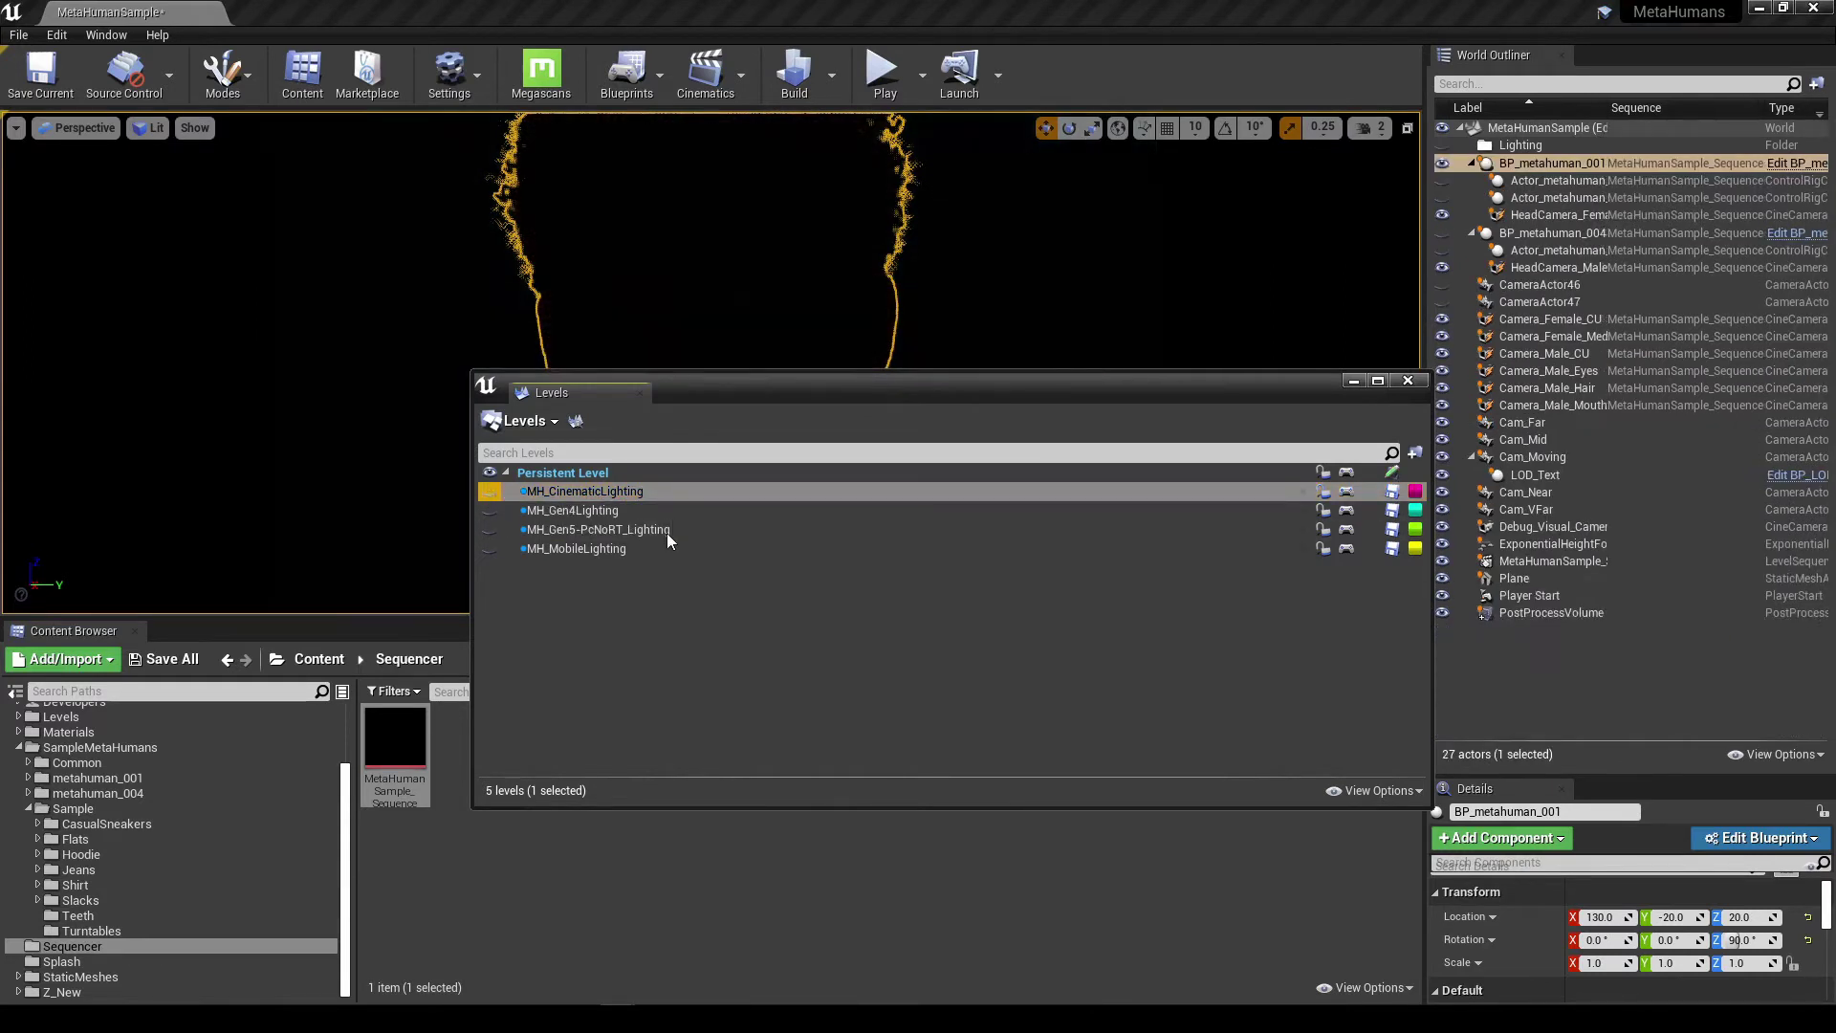
pyautogui.click(632, 530)
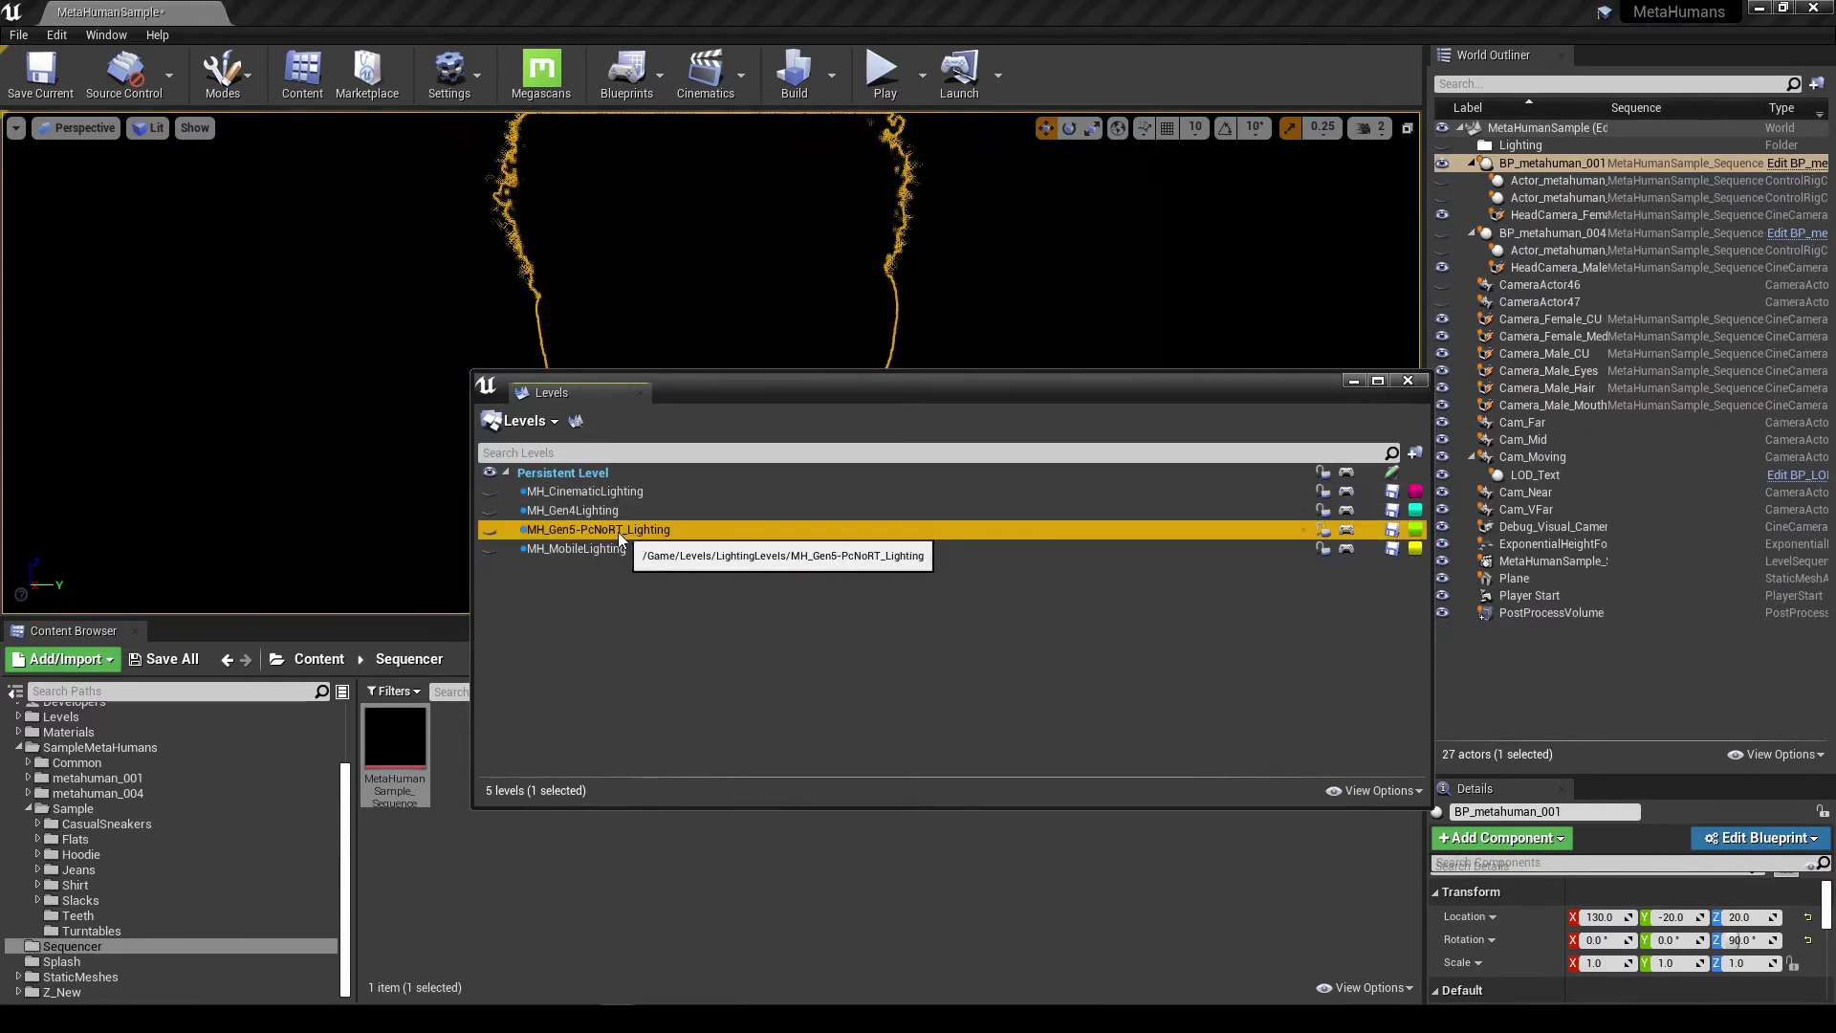
pyautogui.click(488, 531)
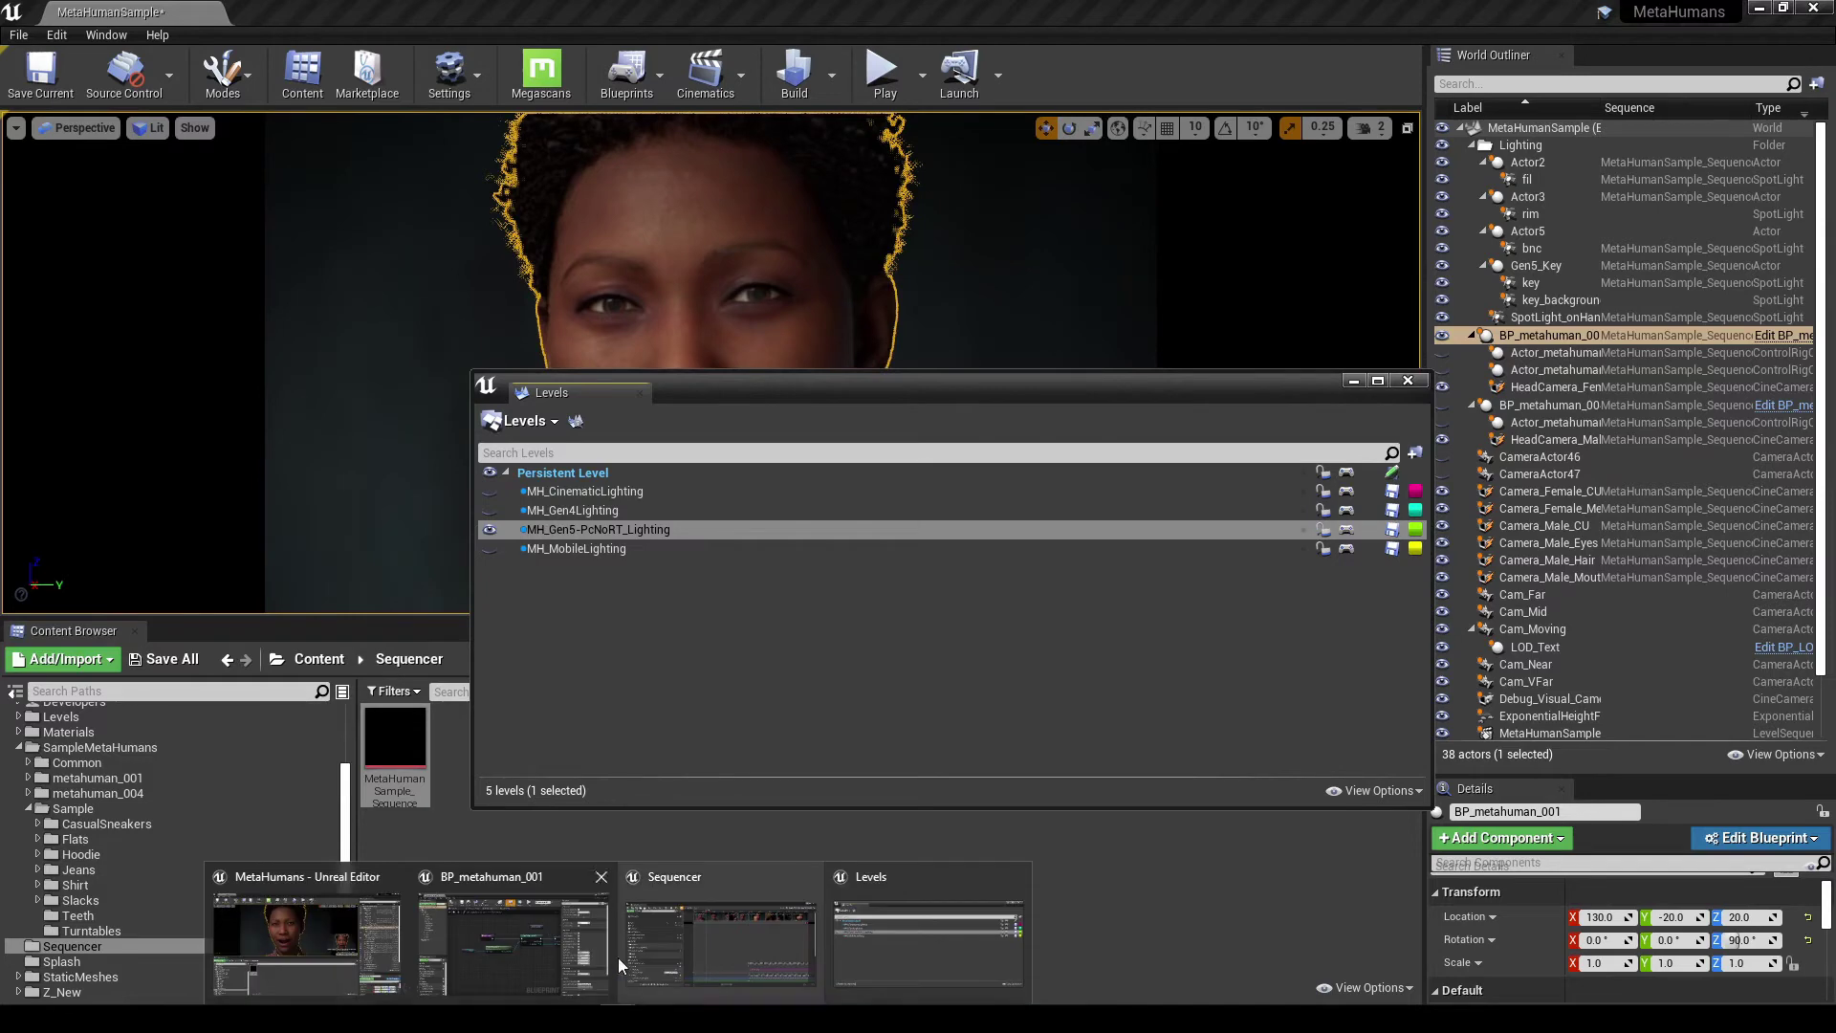
# - Bring Sequencer back and look through the Characters and Lighting tracks
pyautogui.hotkey('alt', 'Tab')
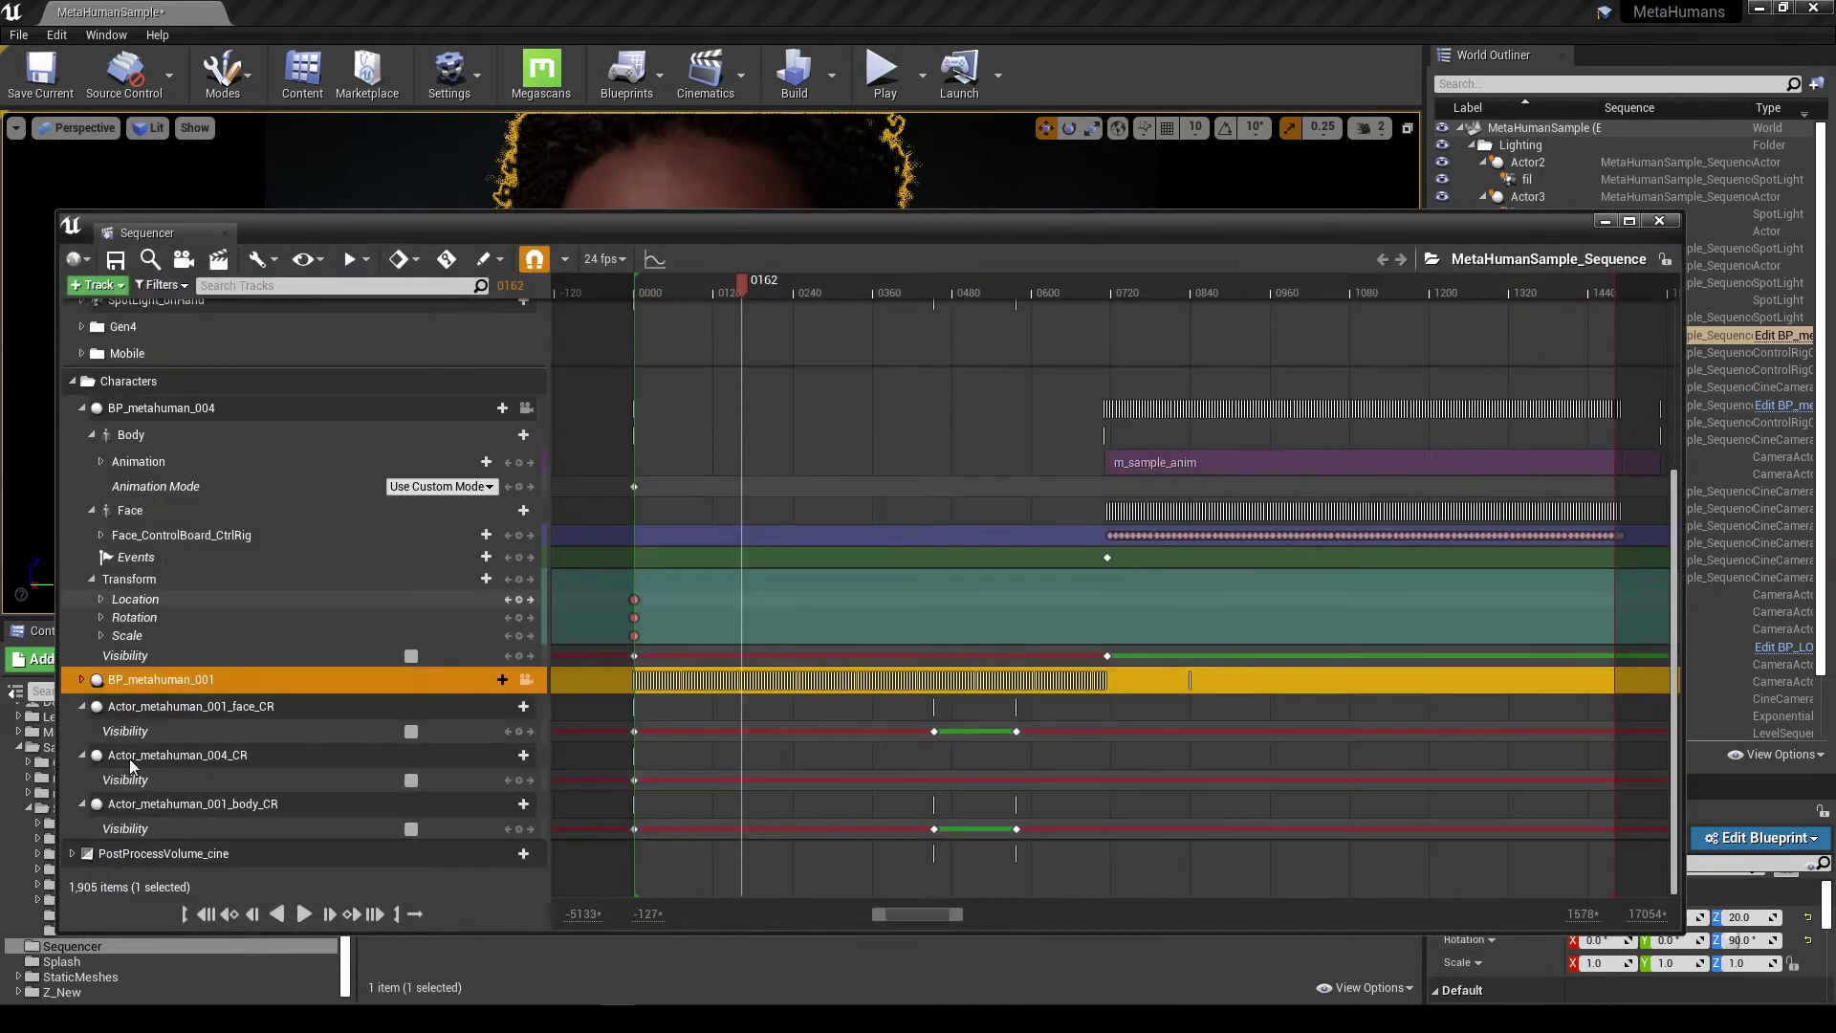
pyautogui.scroll(5, 186, 514)
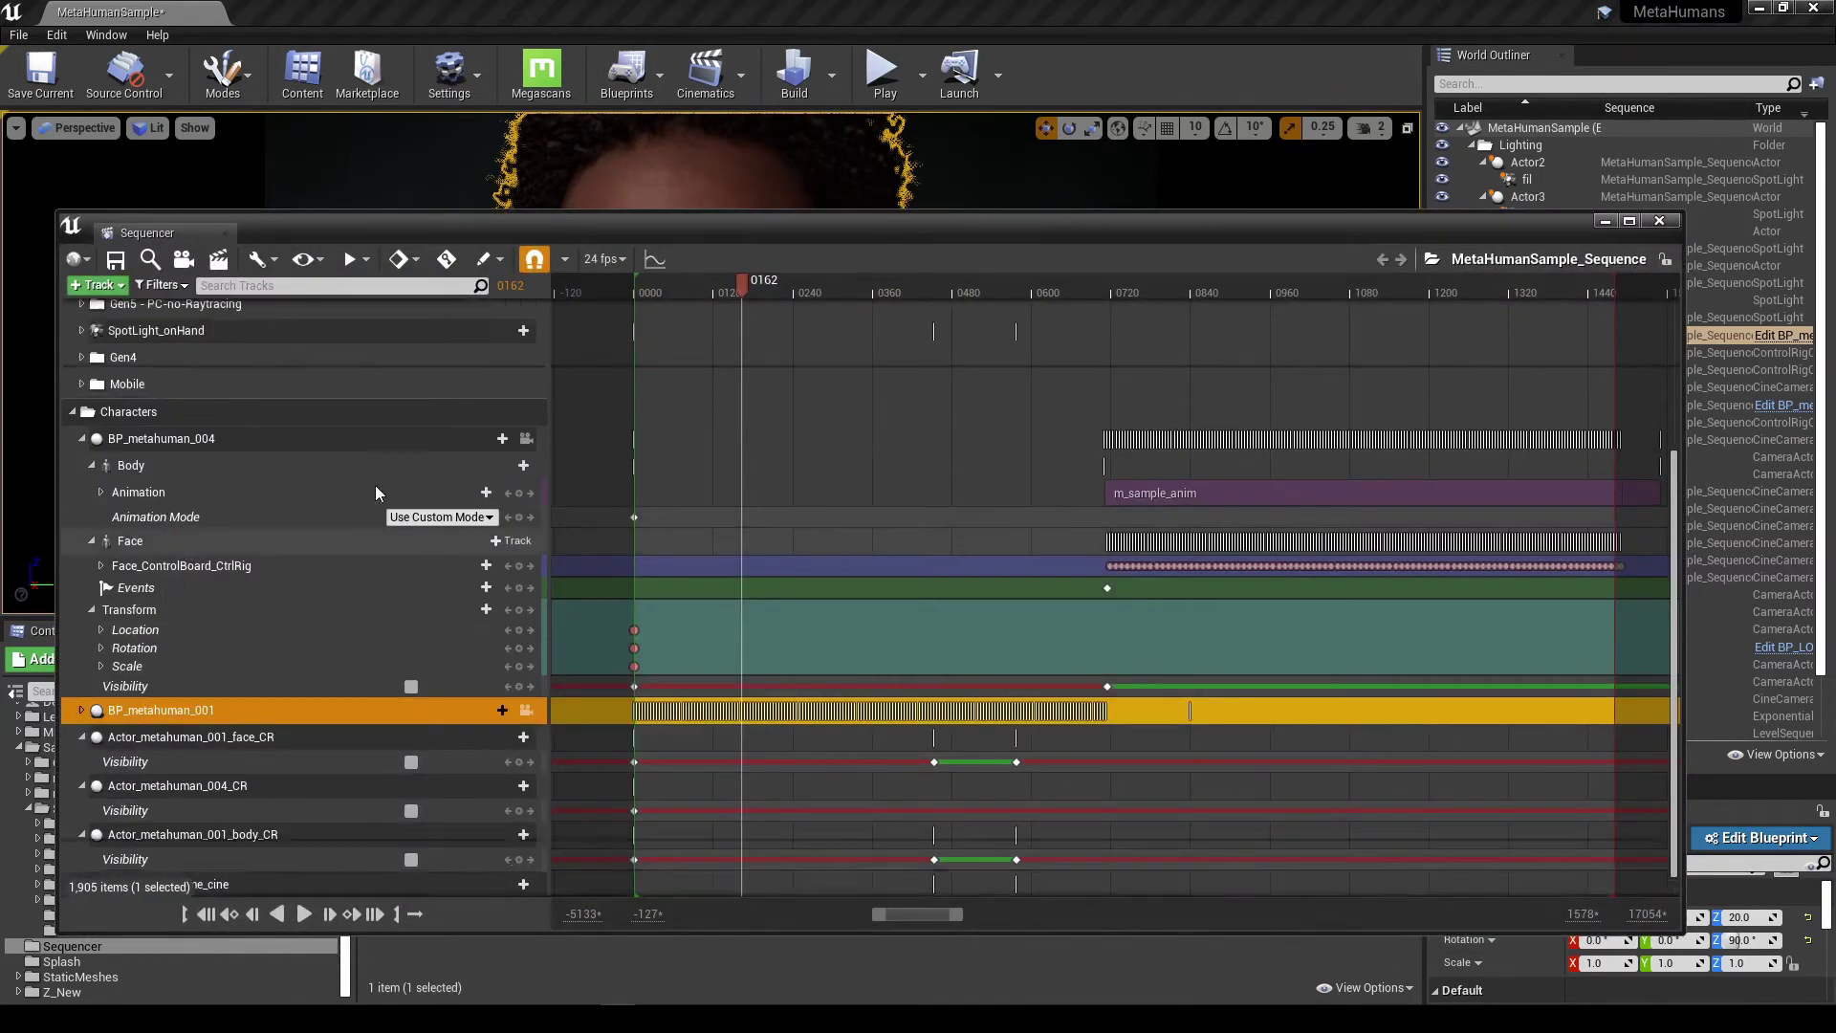
pyautogui.scroll(4, 237, 479)
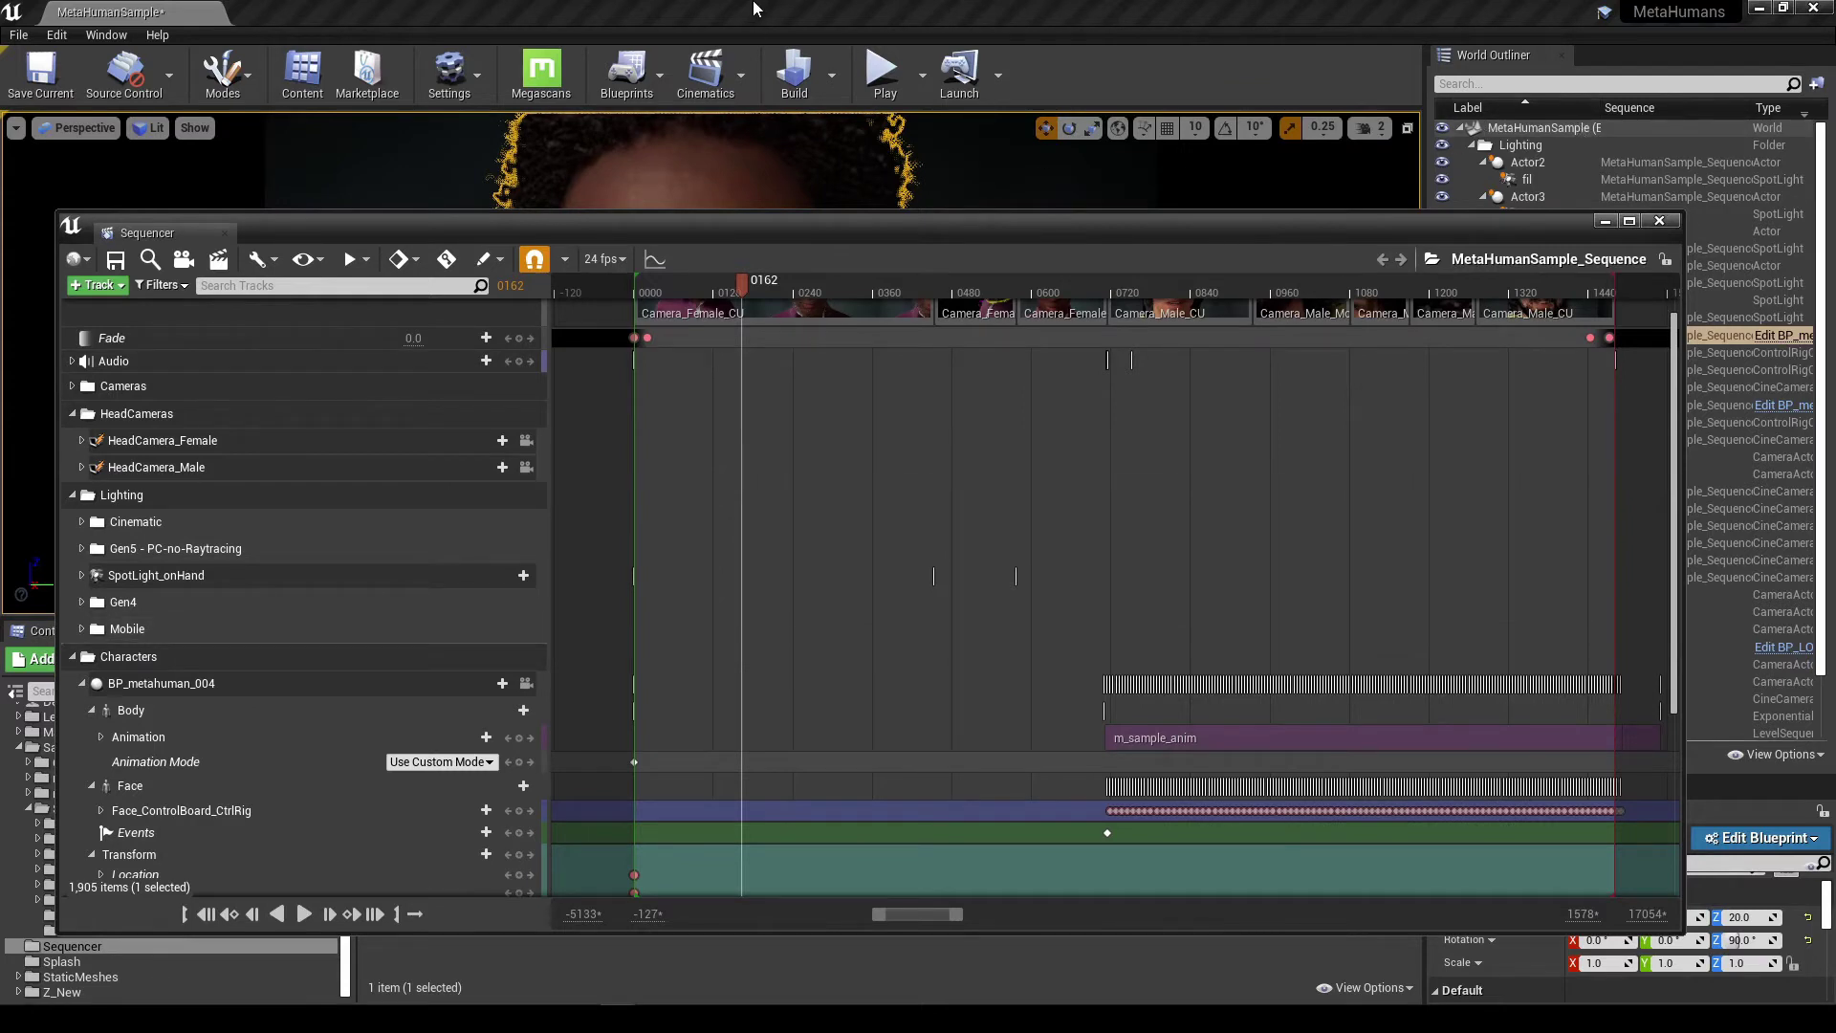
# - Examine the streaming method and lighting scenario options of the MH_Gen5-PcNoRT_Lighting level, and return to Sequencer
pyautogui.click(482, 990)
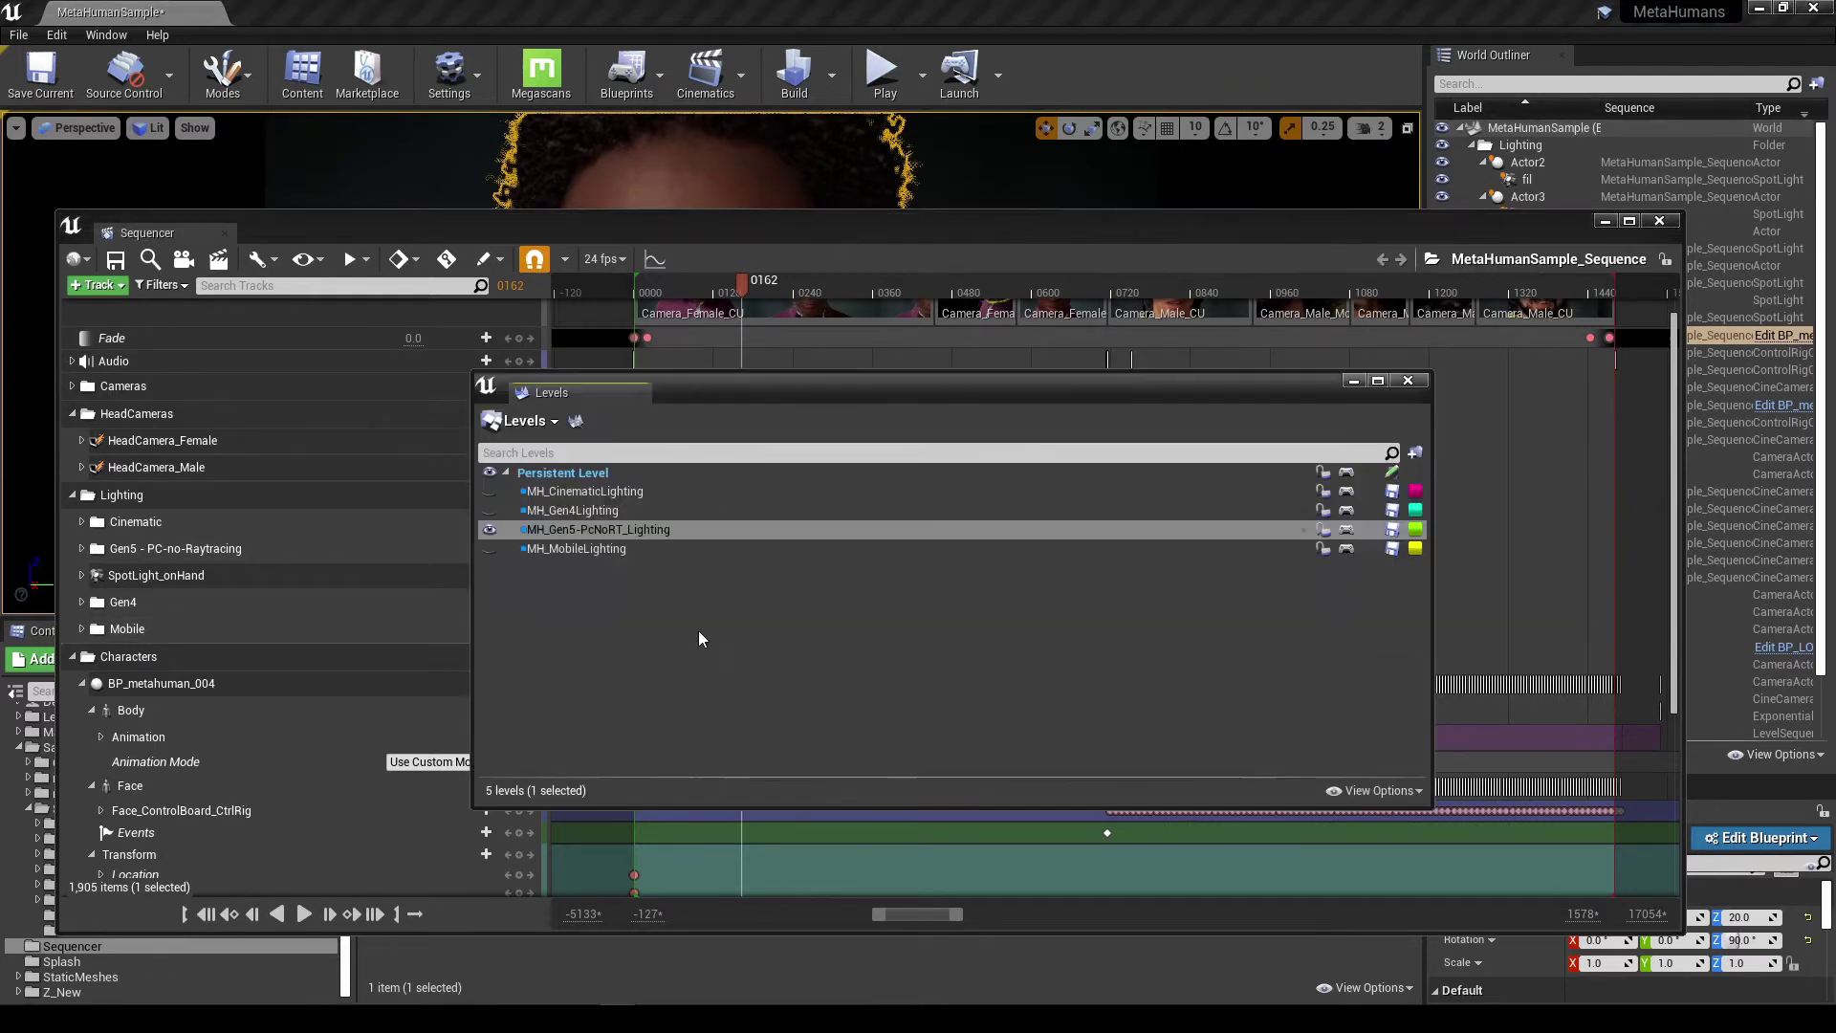
pyautogui.rightClick(586, 542)
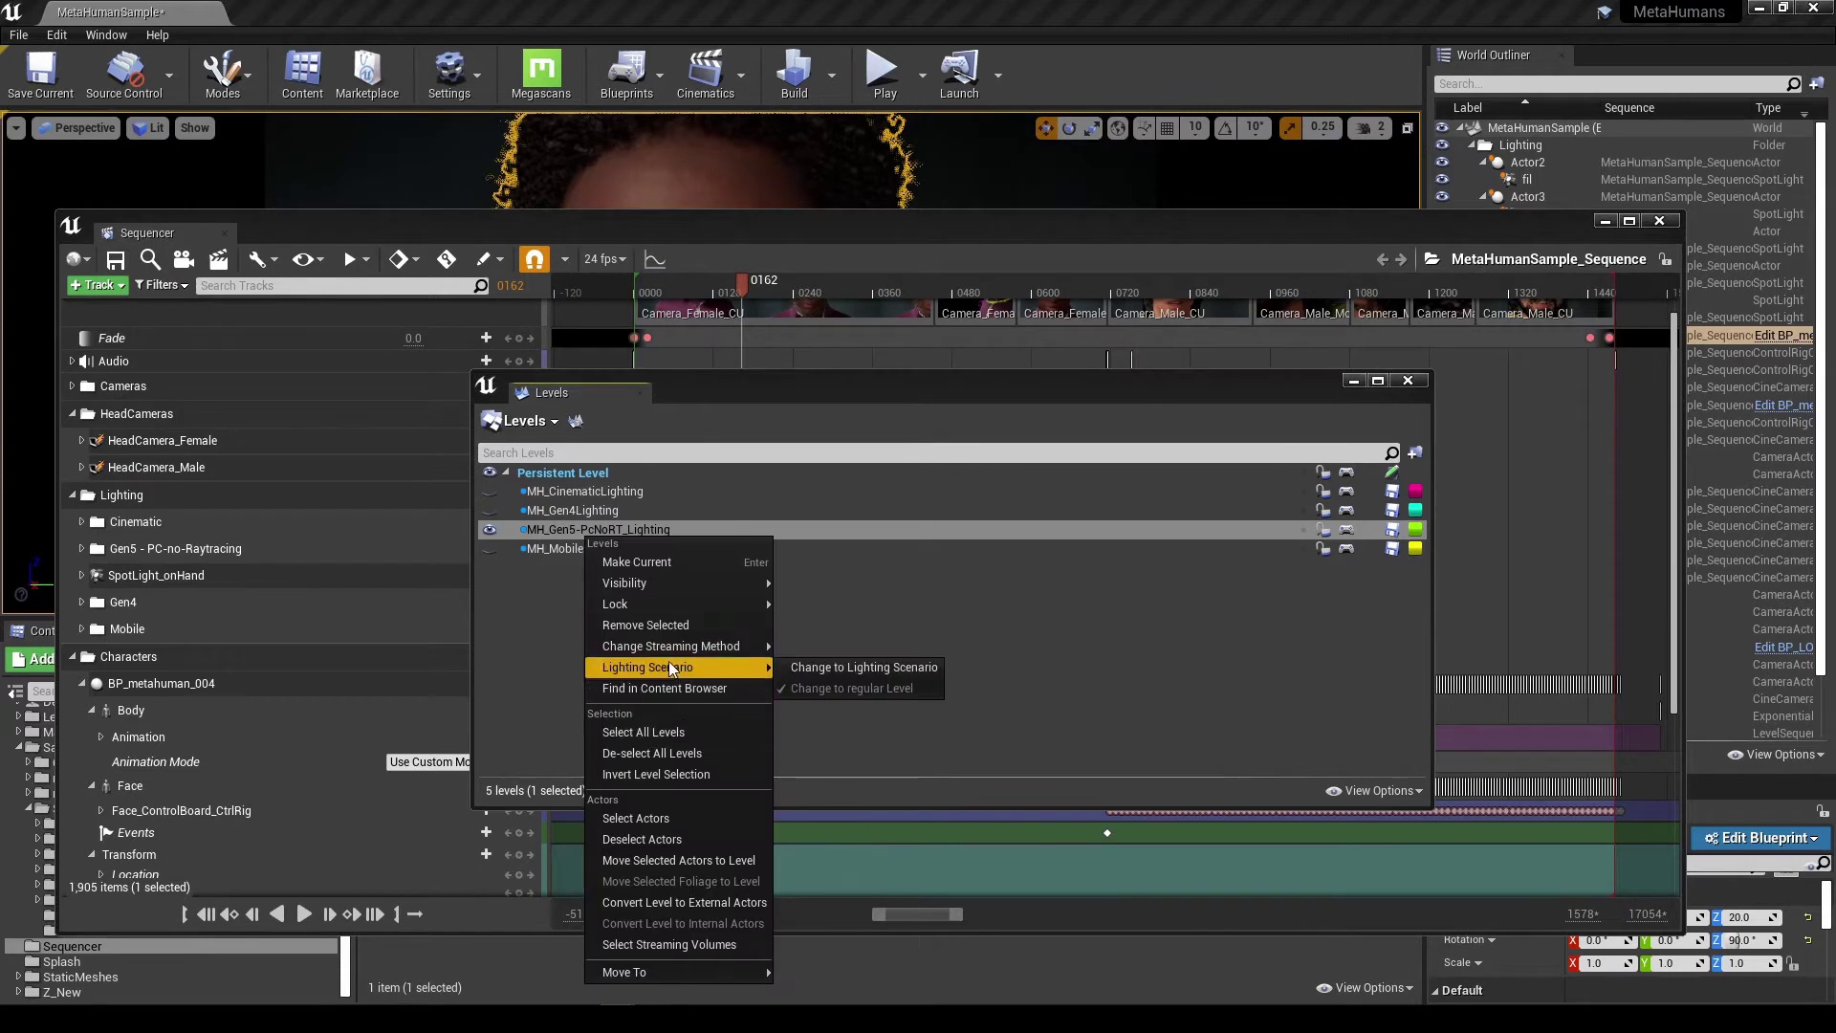
pyautogui.moveTo(669, 646)
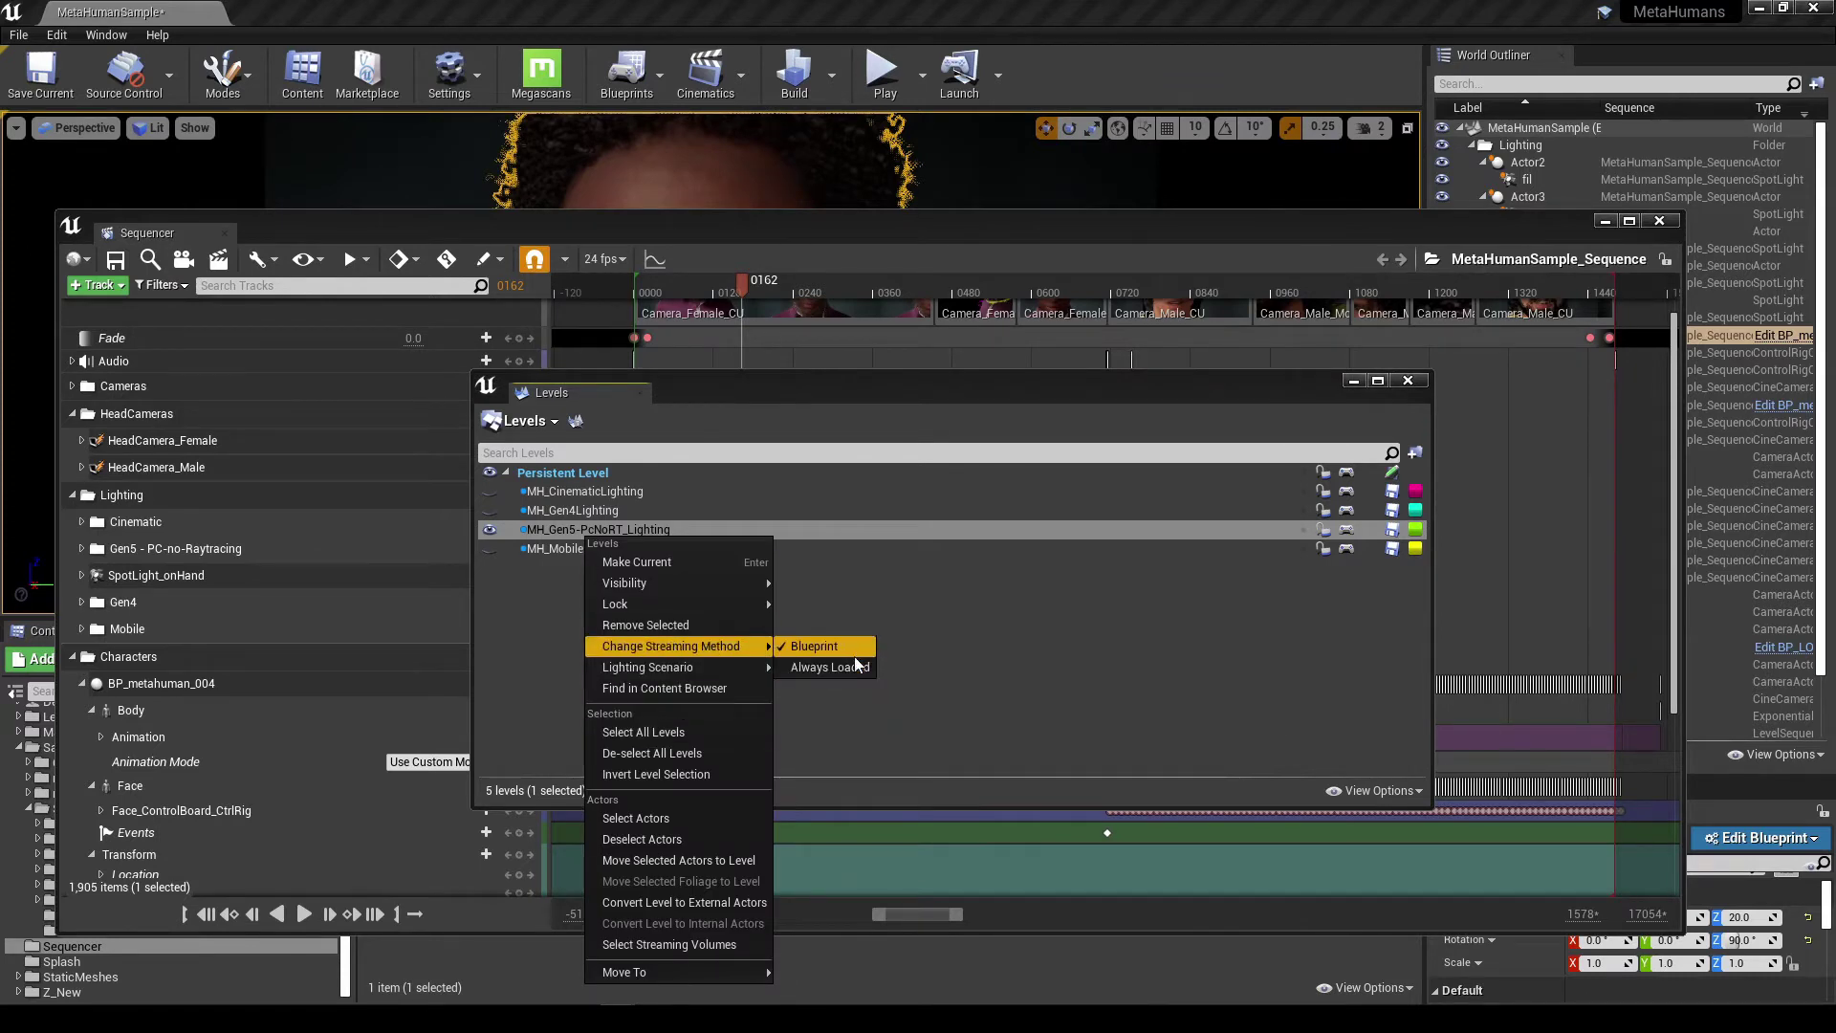
pyautogui.moveTo(733, 670)
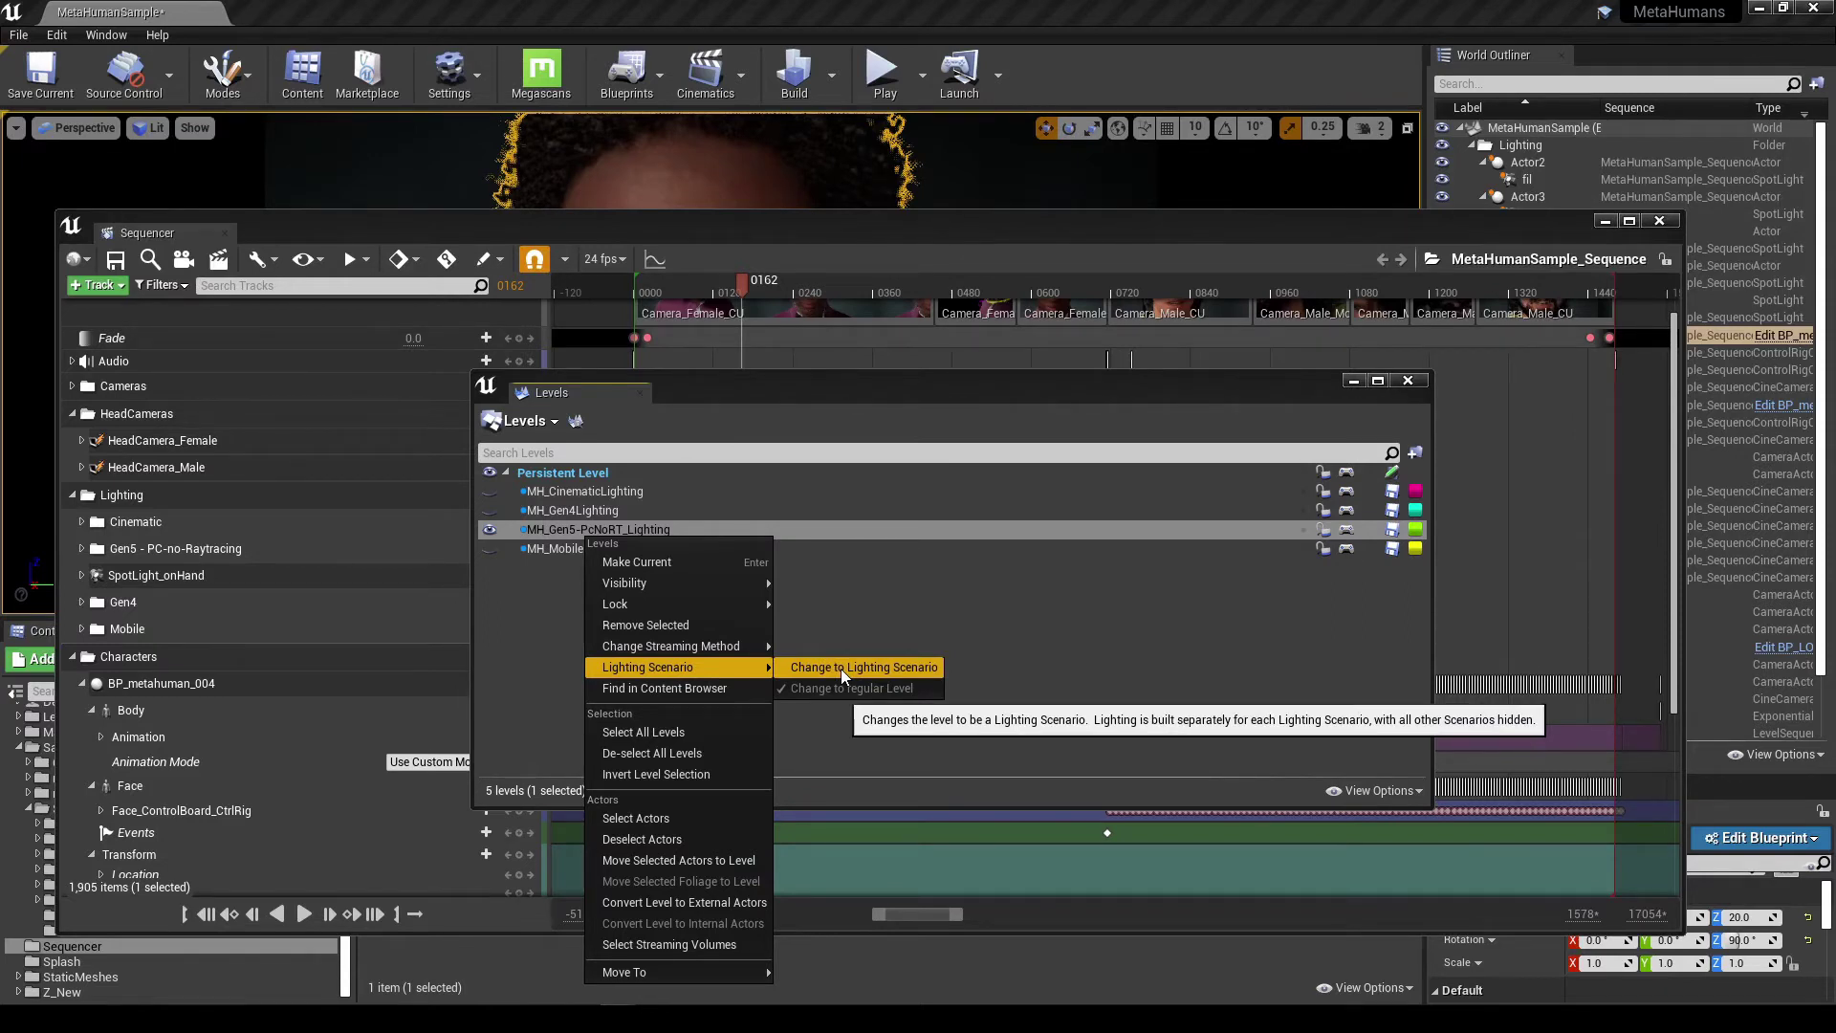
pyautogui.click(1156, 230)
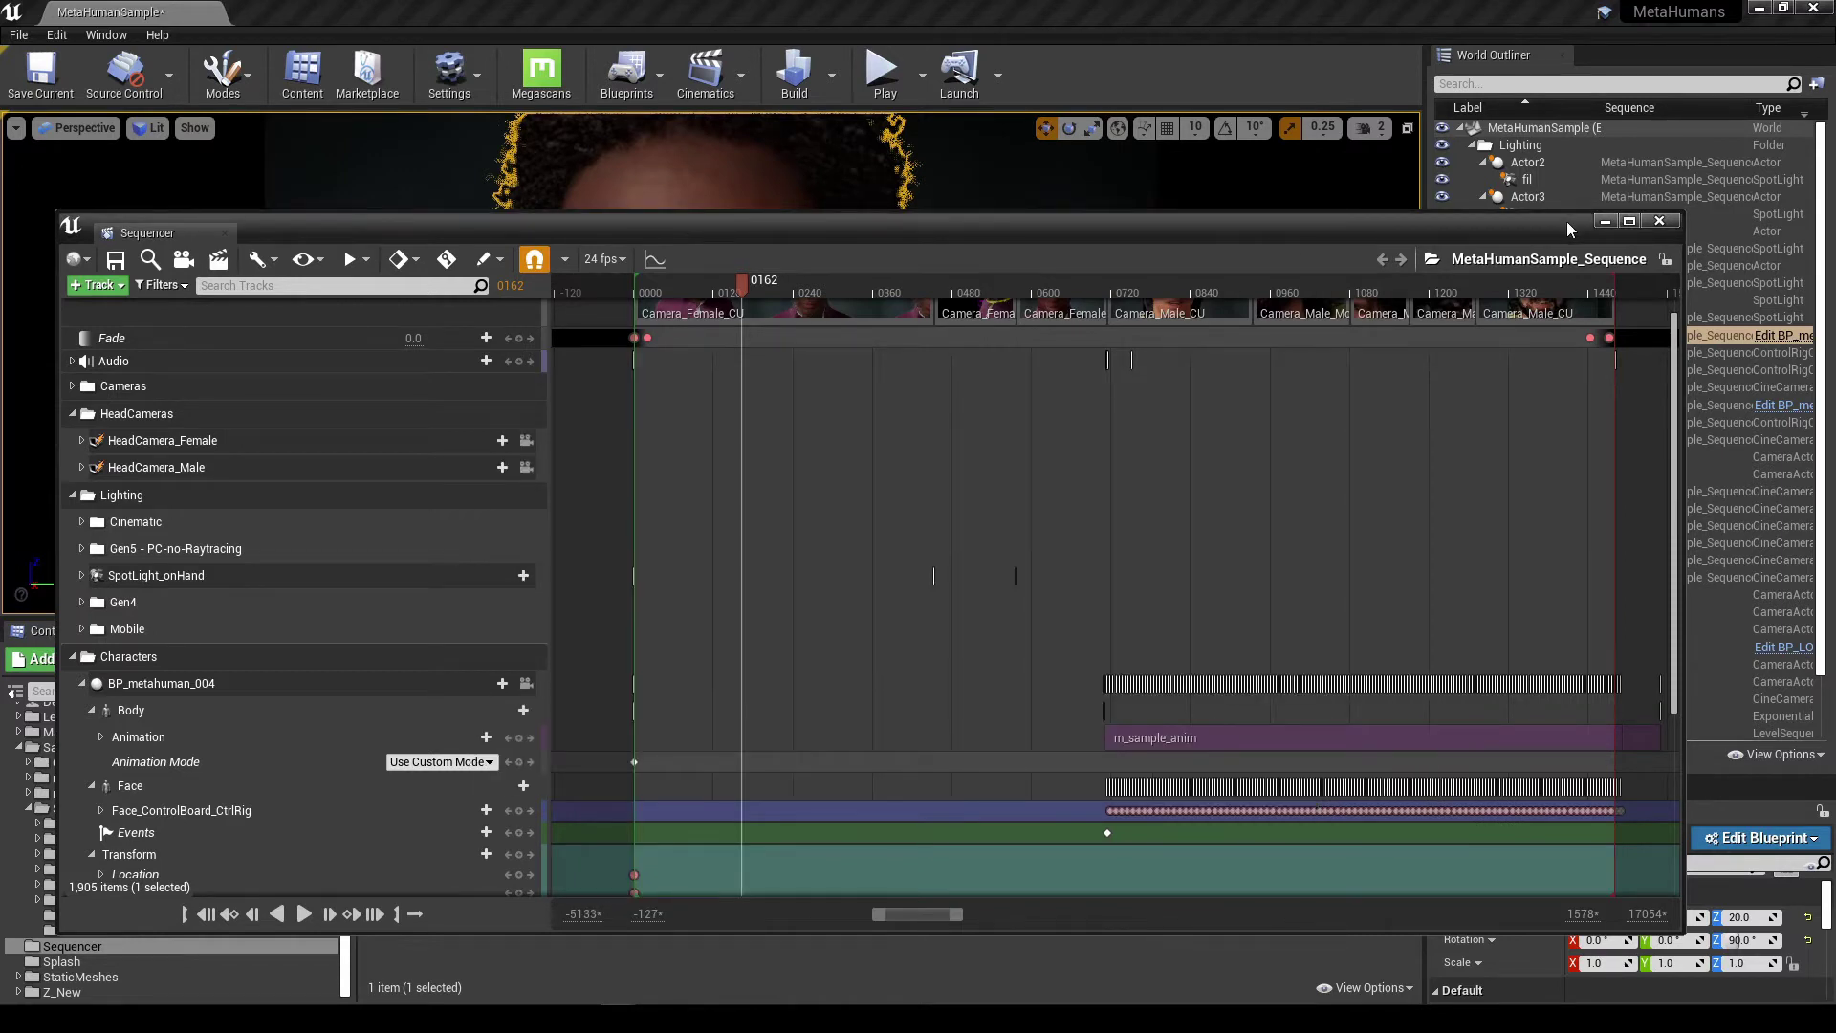
# - Collapse the Characters folder, minimize the Levels window, and shrink and reposition Sequencer to reveal the character's face in the viewport
pyautogui.click(73, 658)
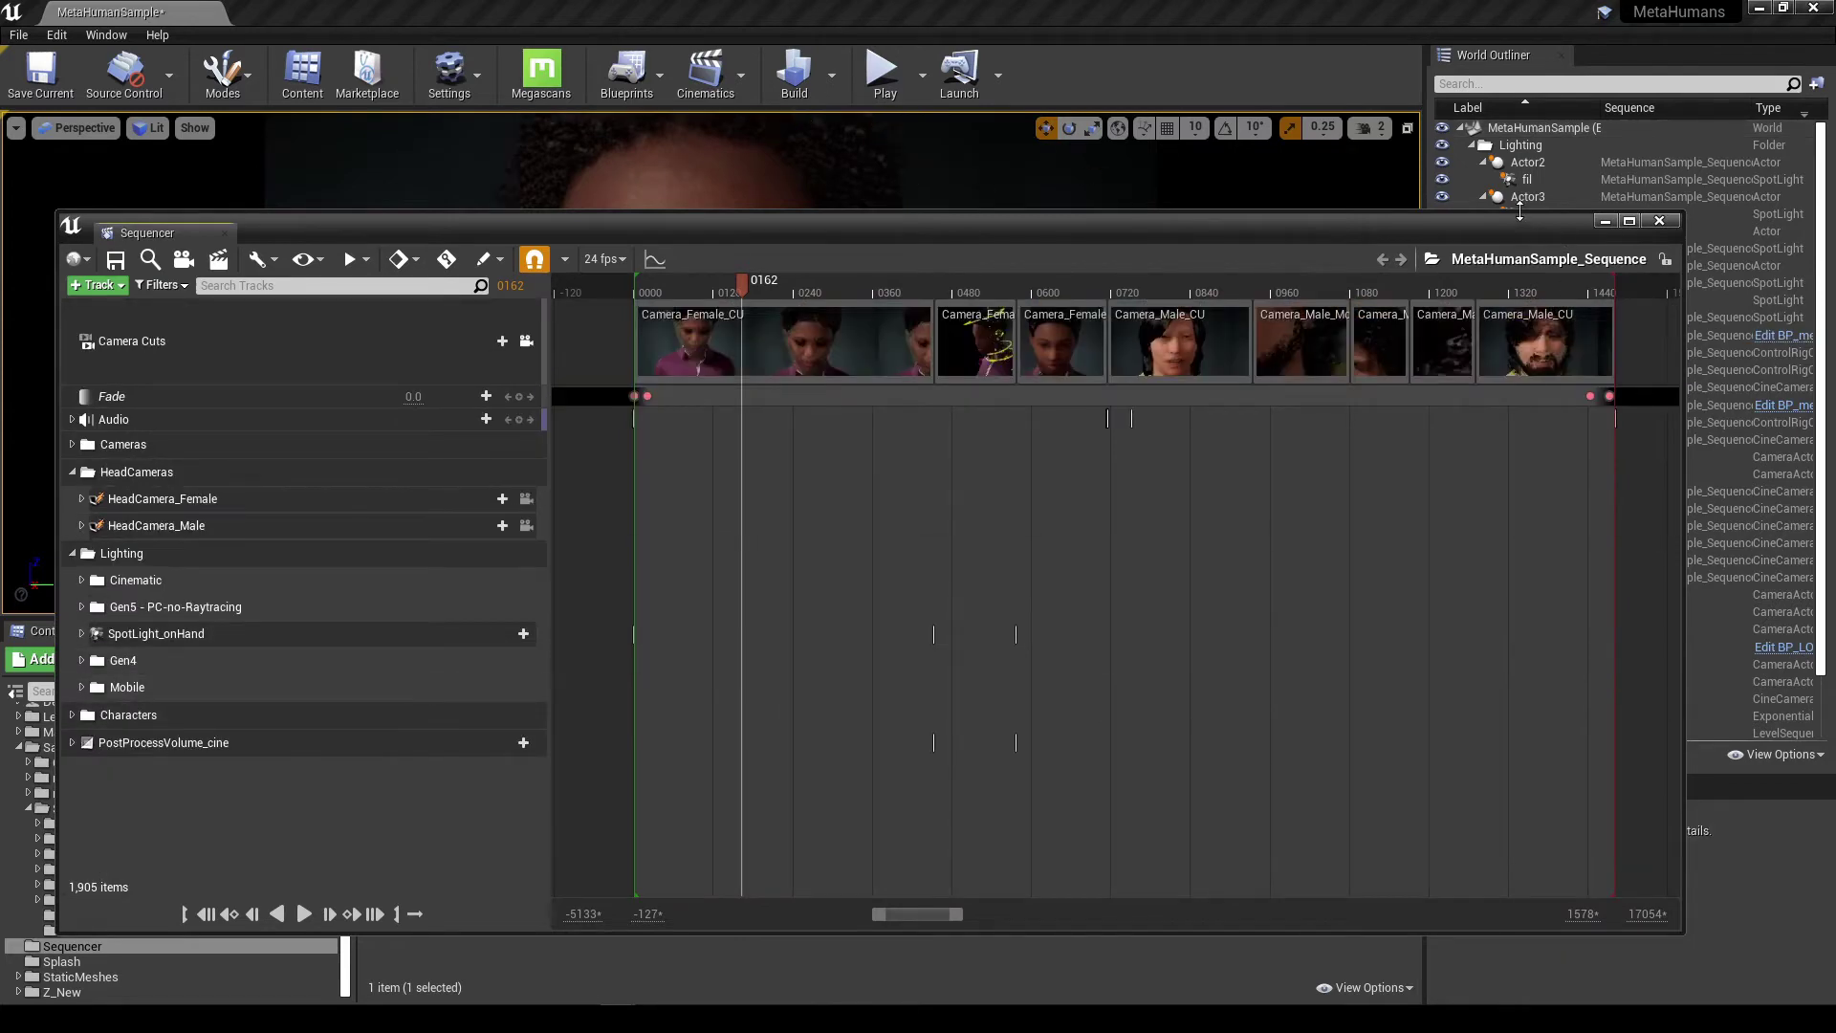
pyautogui.moveTo(1520, 211); pyautogui.dragTo(1531, 463)
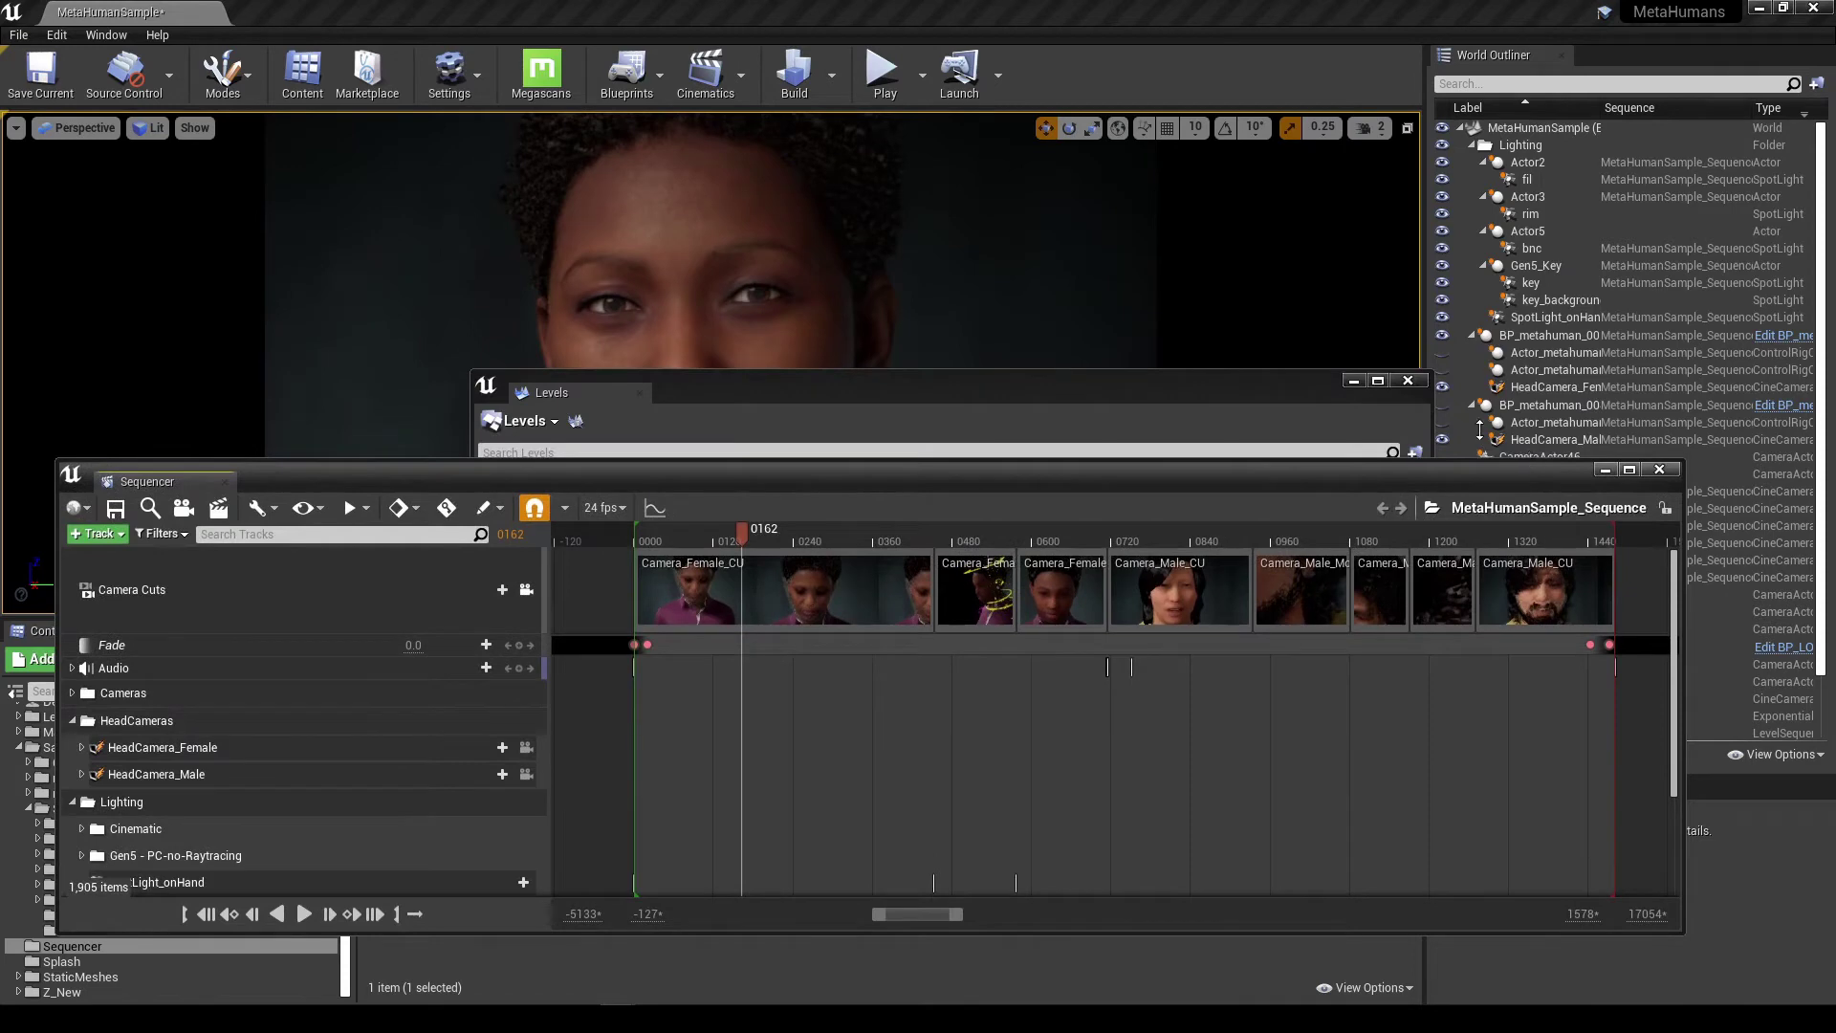
pyautogui.click(1354, 382)
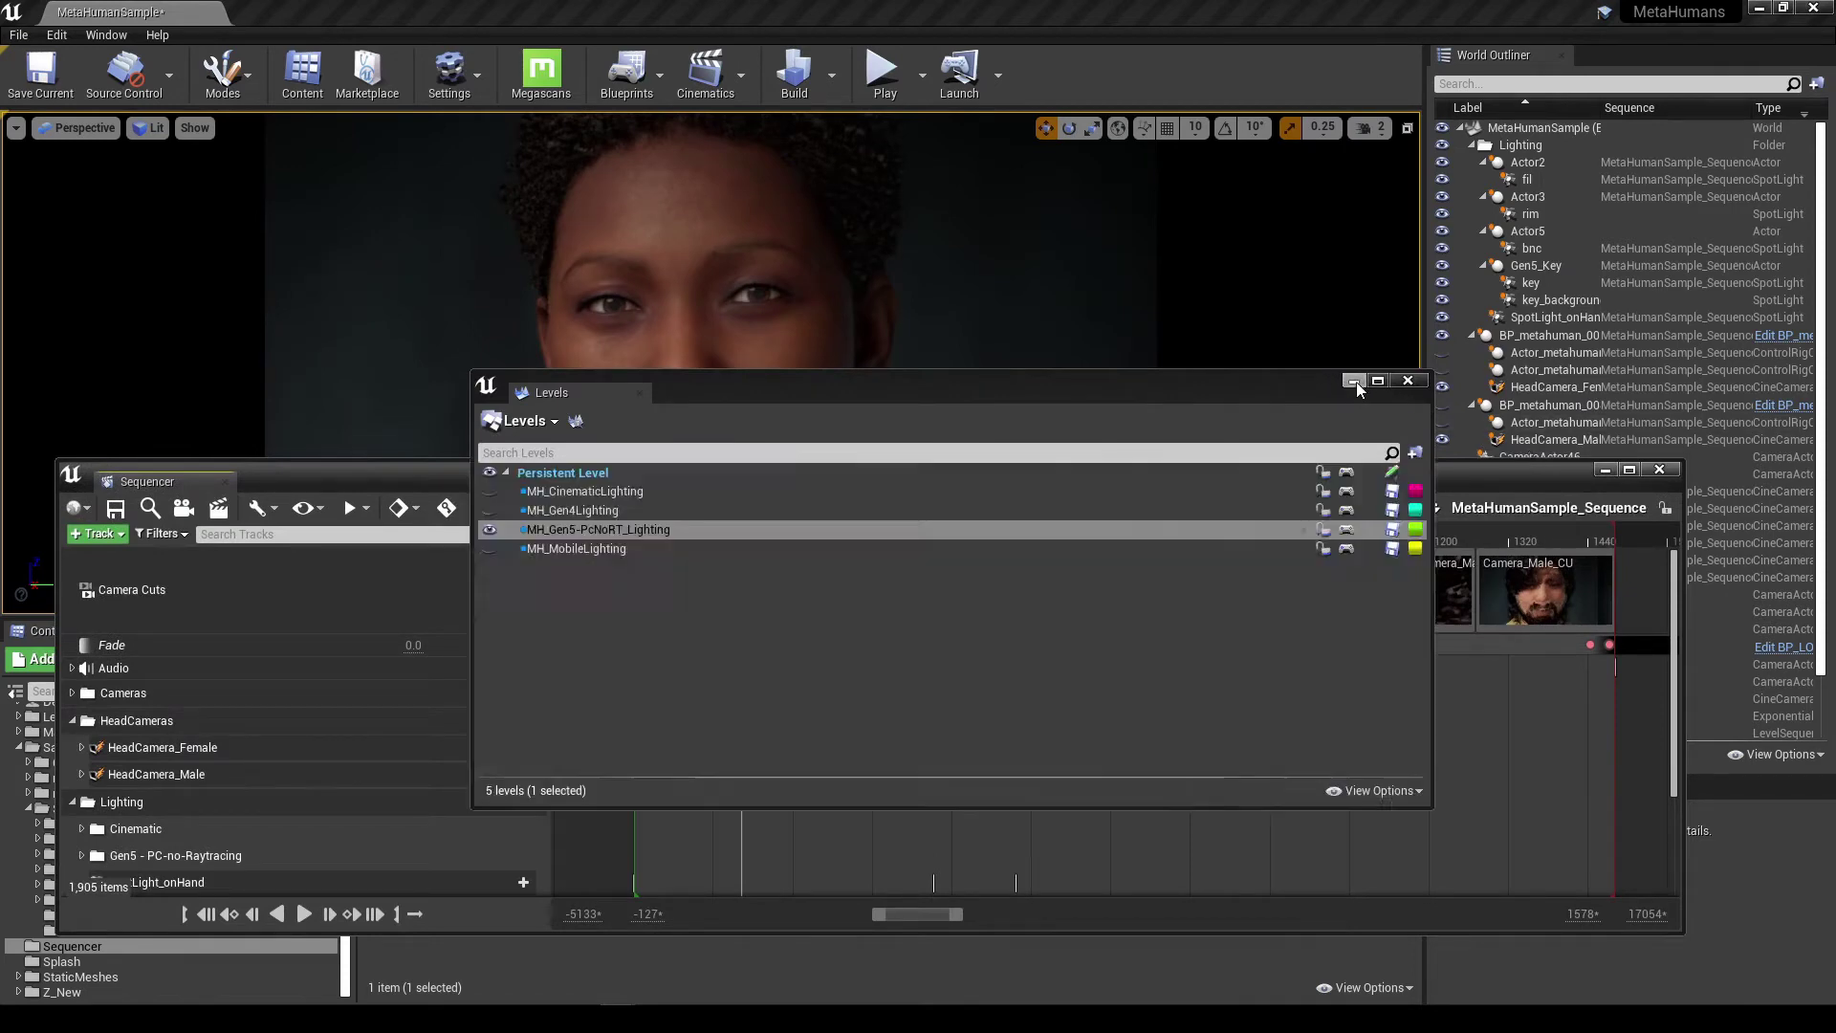
pyautogui.moveTo(845, 473); pyautogui.dragTo(880, 537)
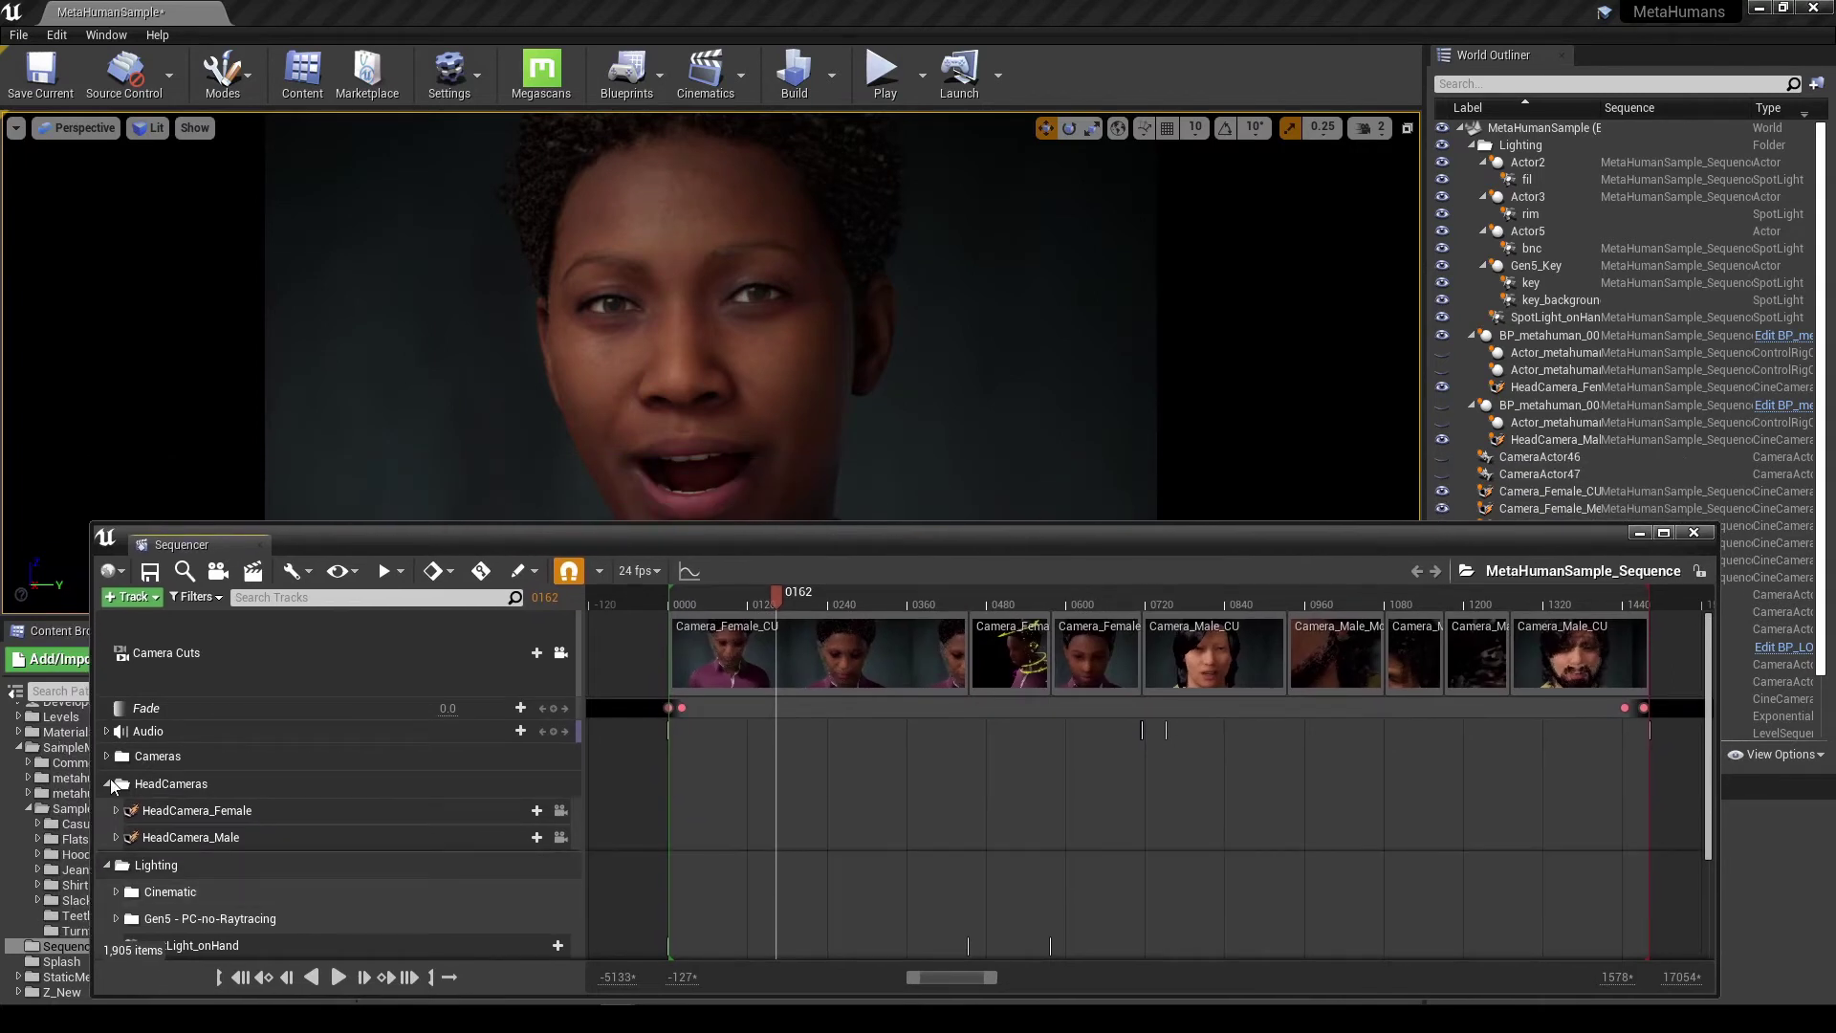
# - Expand the Cinematic lighting folder and compare its key track with the key light and Gen5_Key actor in the World Outliner
pyautogui.scroll(-1, 249, 805)
pyautogui.scroll(-2, 250, 805)
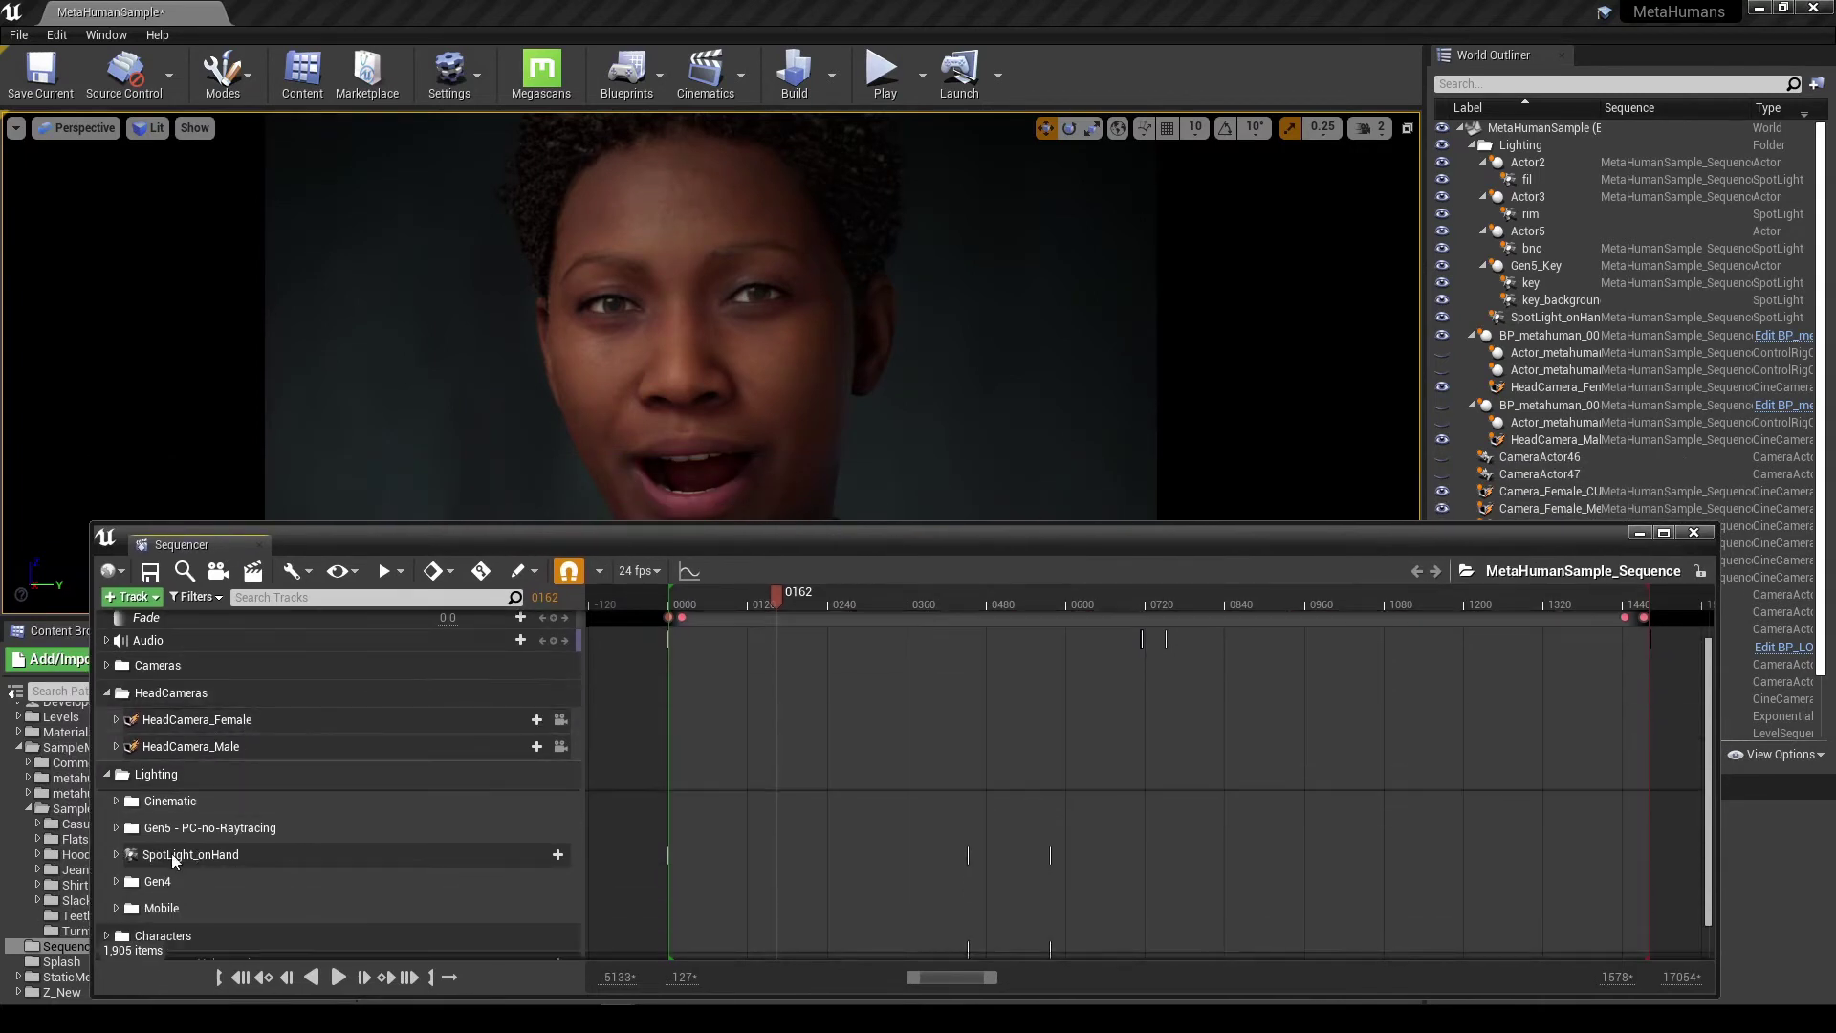
pyautogui.click(117, 801)
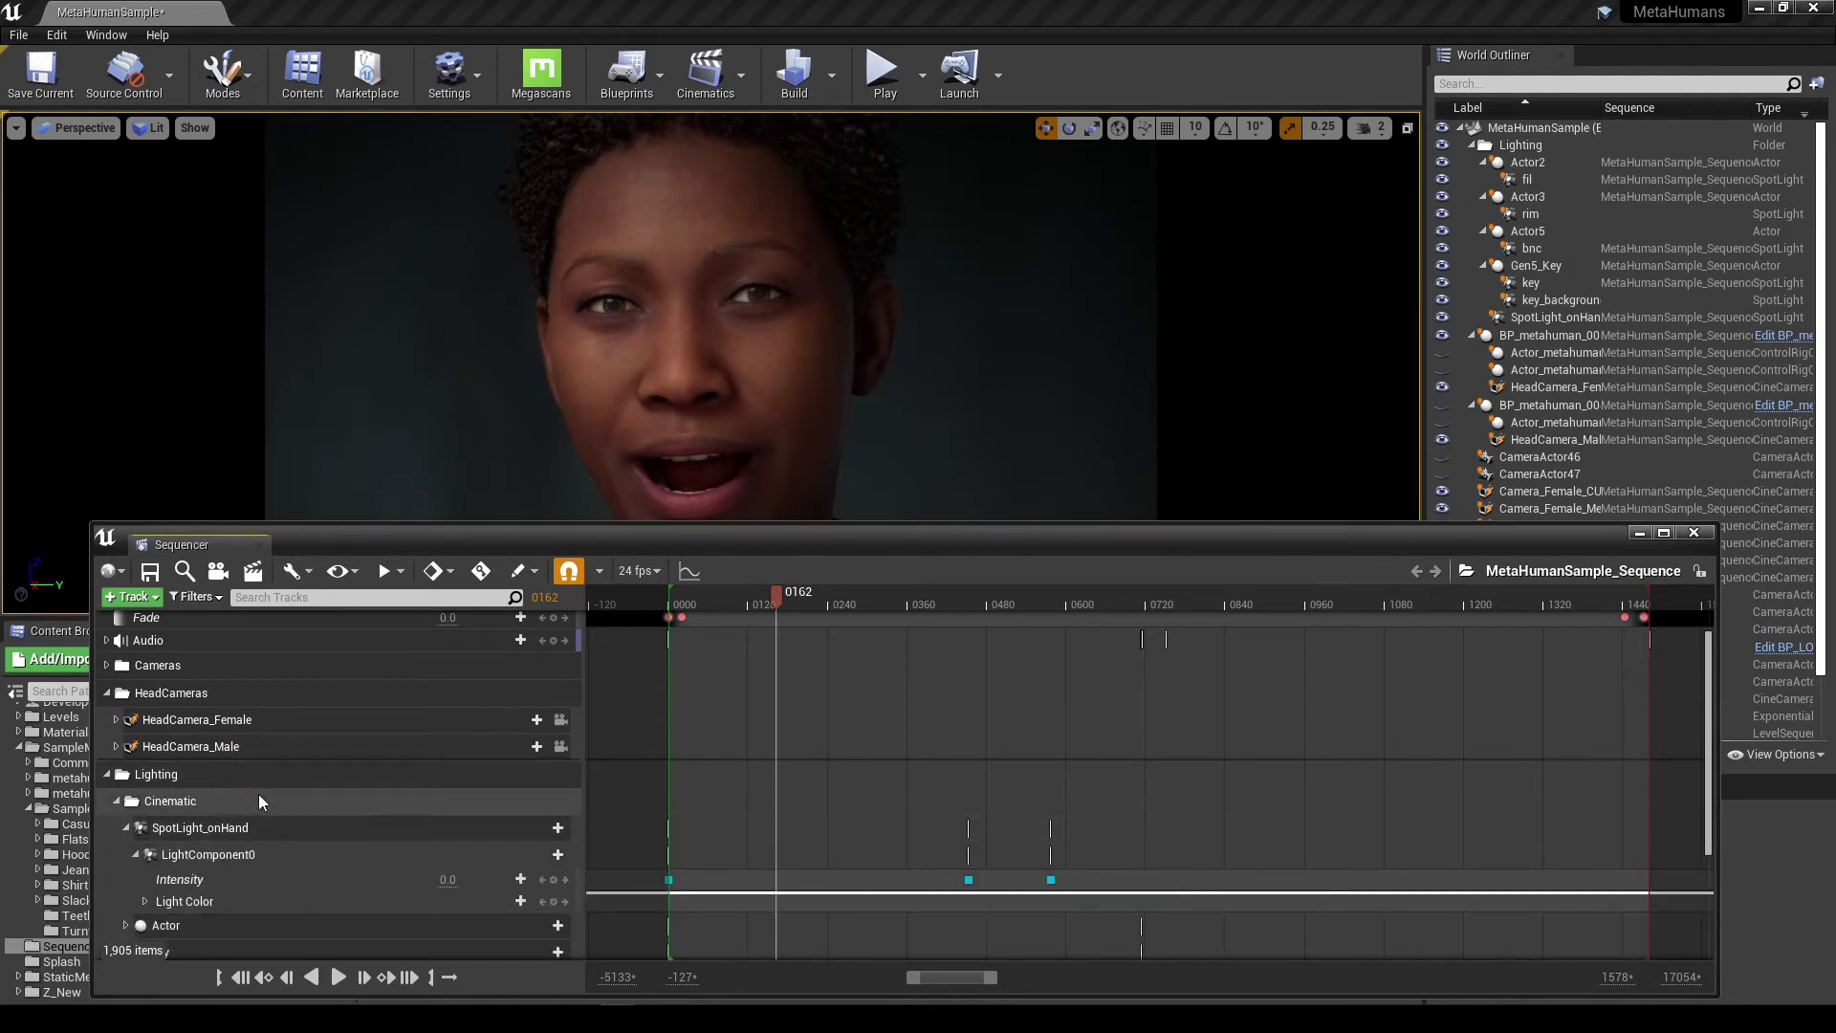
pyautogui.scroll(-3, 259, 793)
pyautogui.click(163, 861)
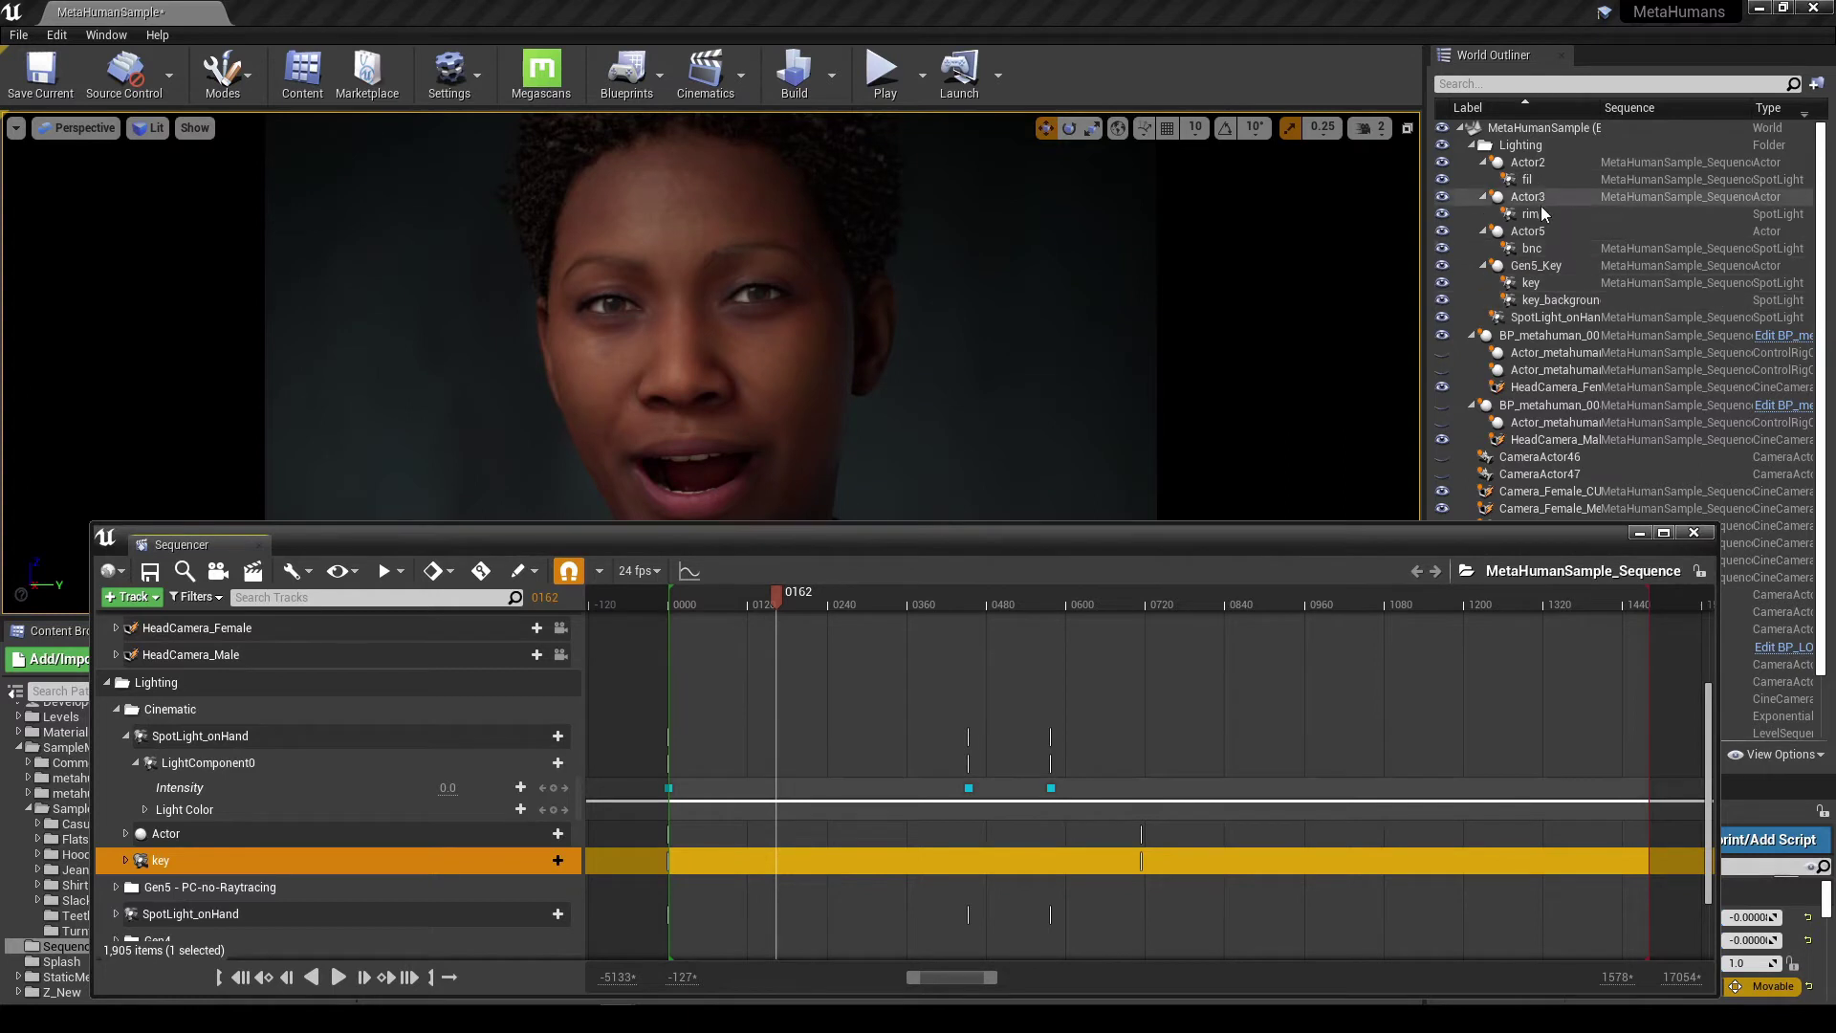
pyautogui.click(1532, 283)
pyautogui.click(1536, 266)
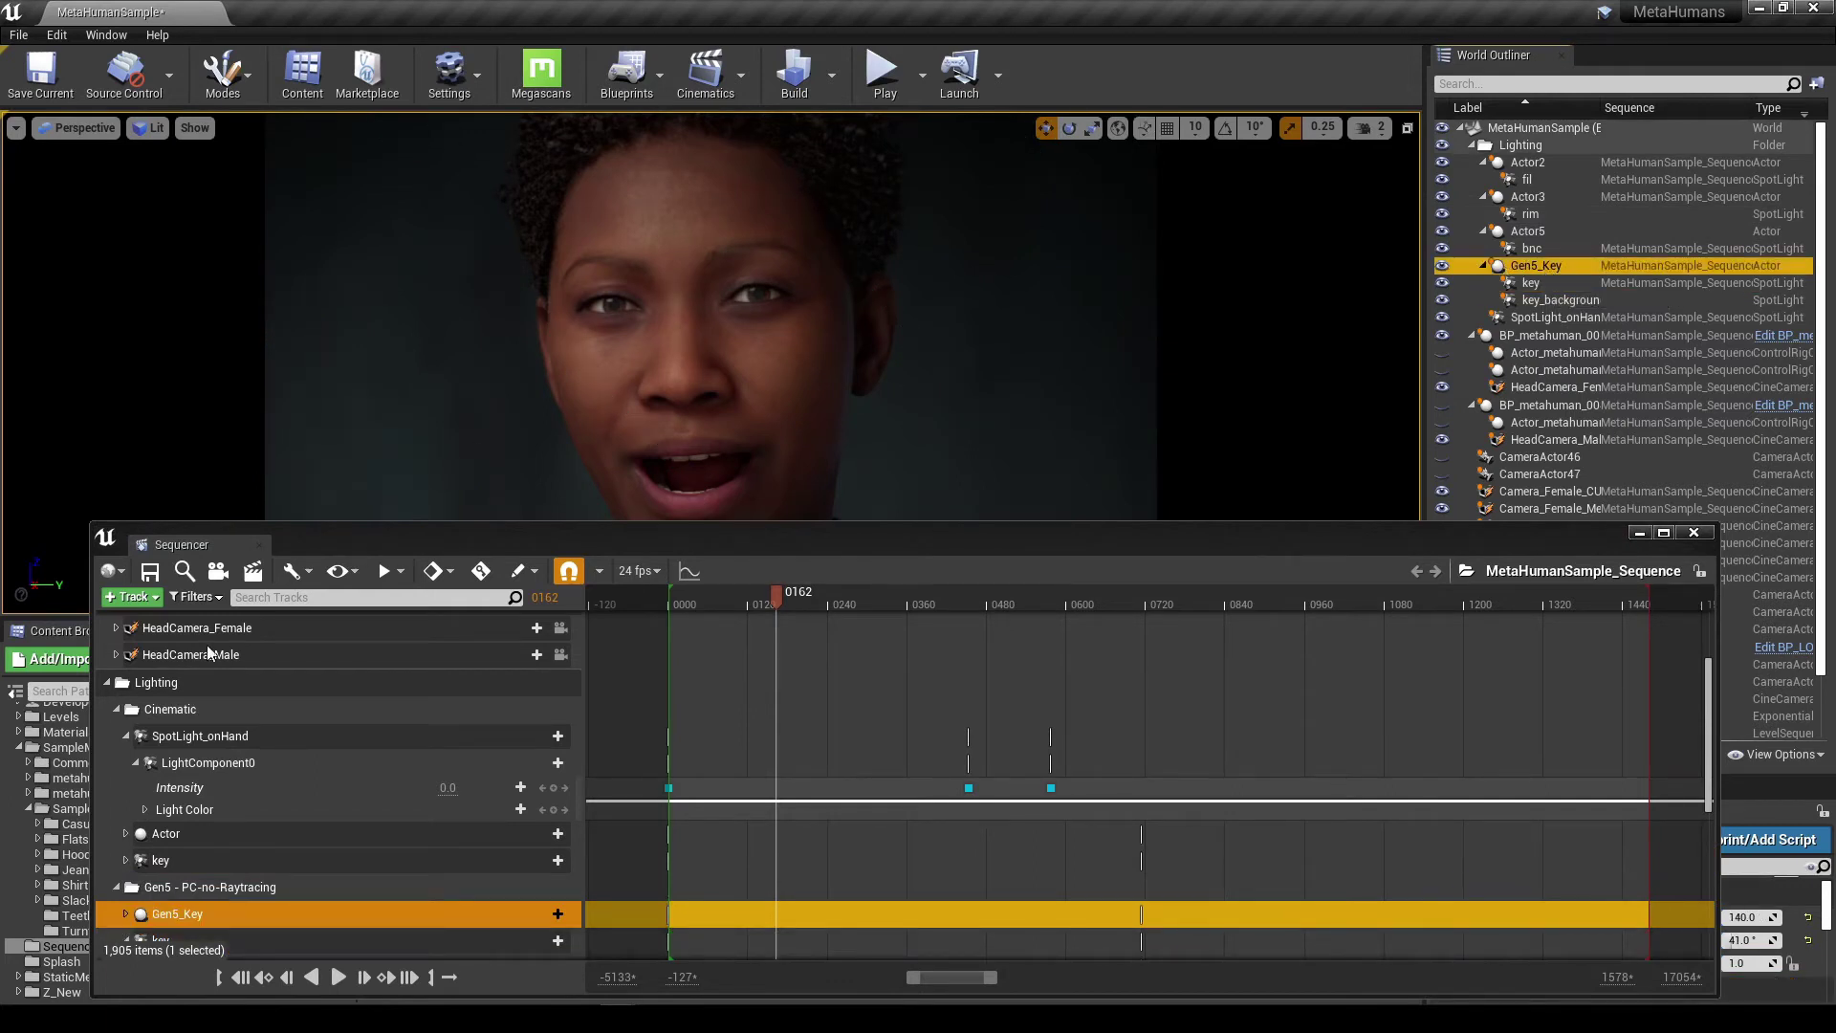
# - Collapse the Cinematic folder and the key track under Gen5 - PC-no-Raytracing, and match Gen5_Key and its key light to the scene actors
pyautogui.click(119, 709)
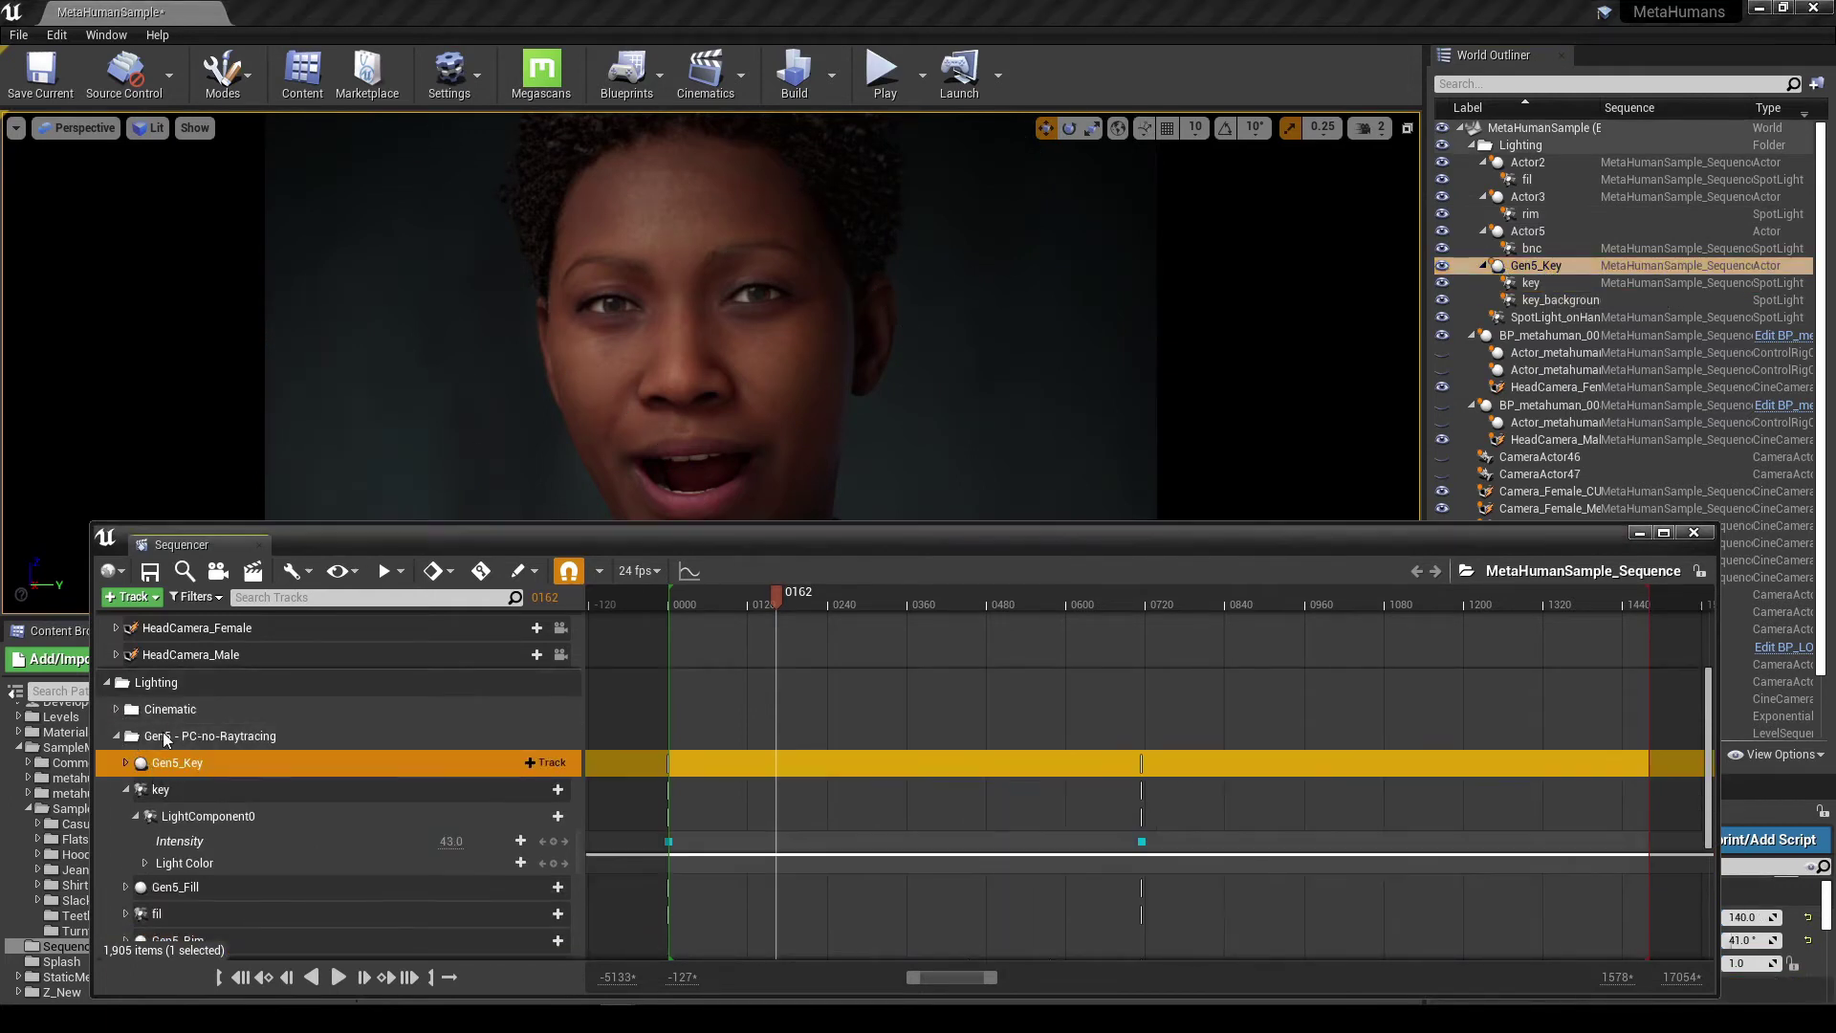
pyautogui.click(156, 739)
pyautogui.click(126, 790)
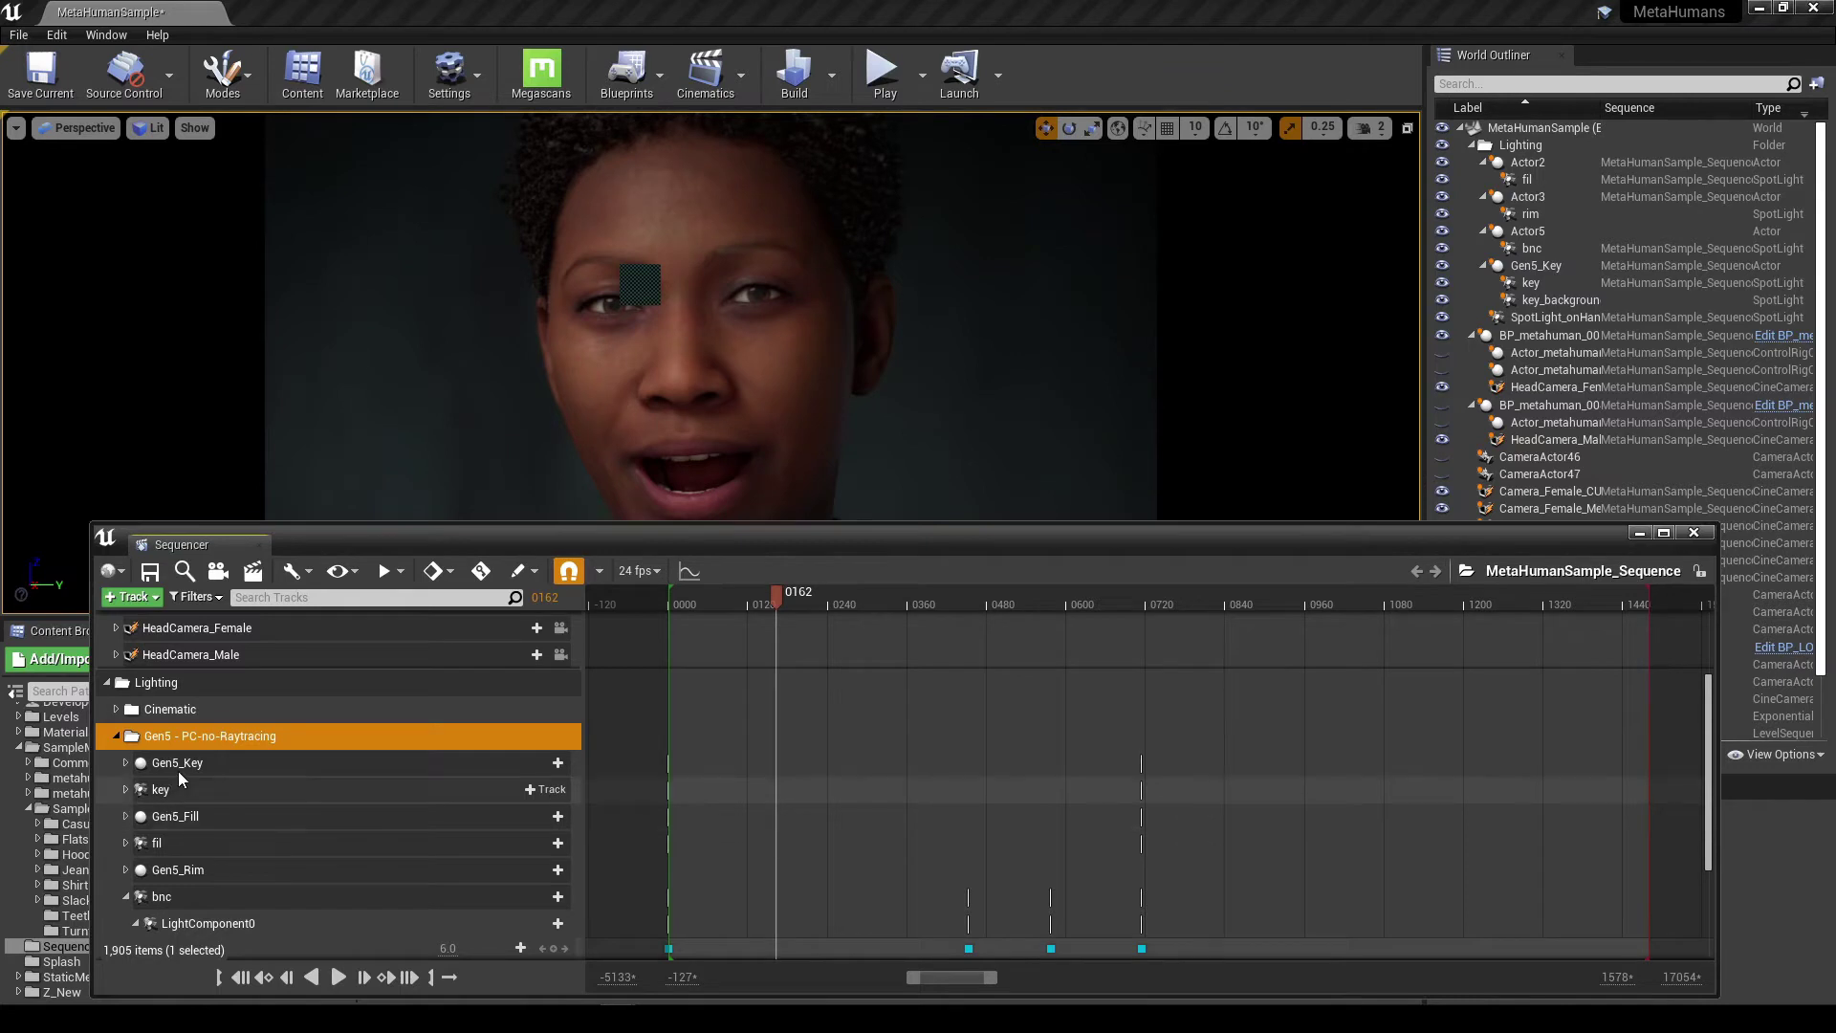
pyautogui.click(136, 771)
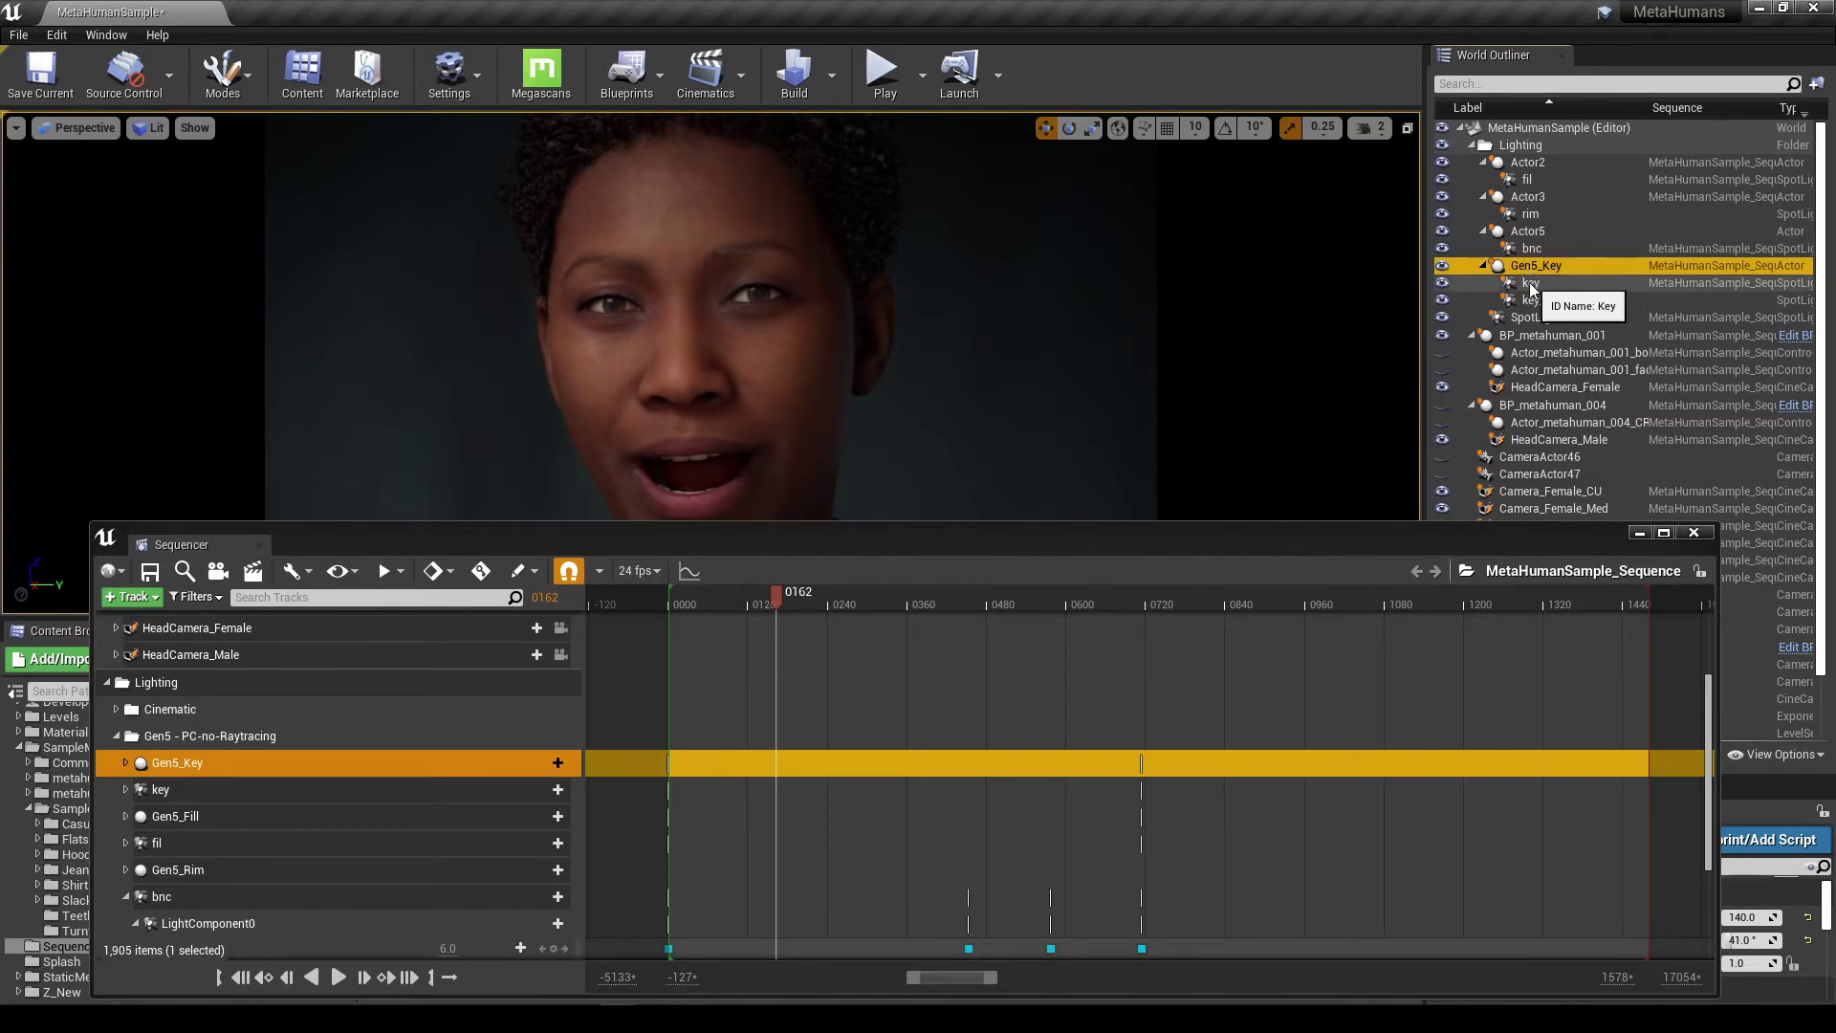
pyautogui.click(1531, 285)
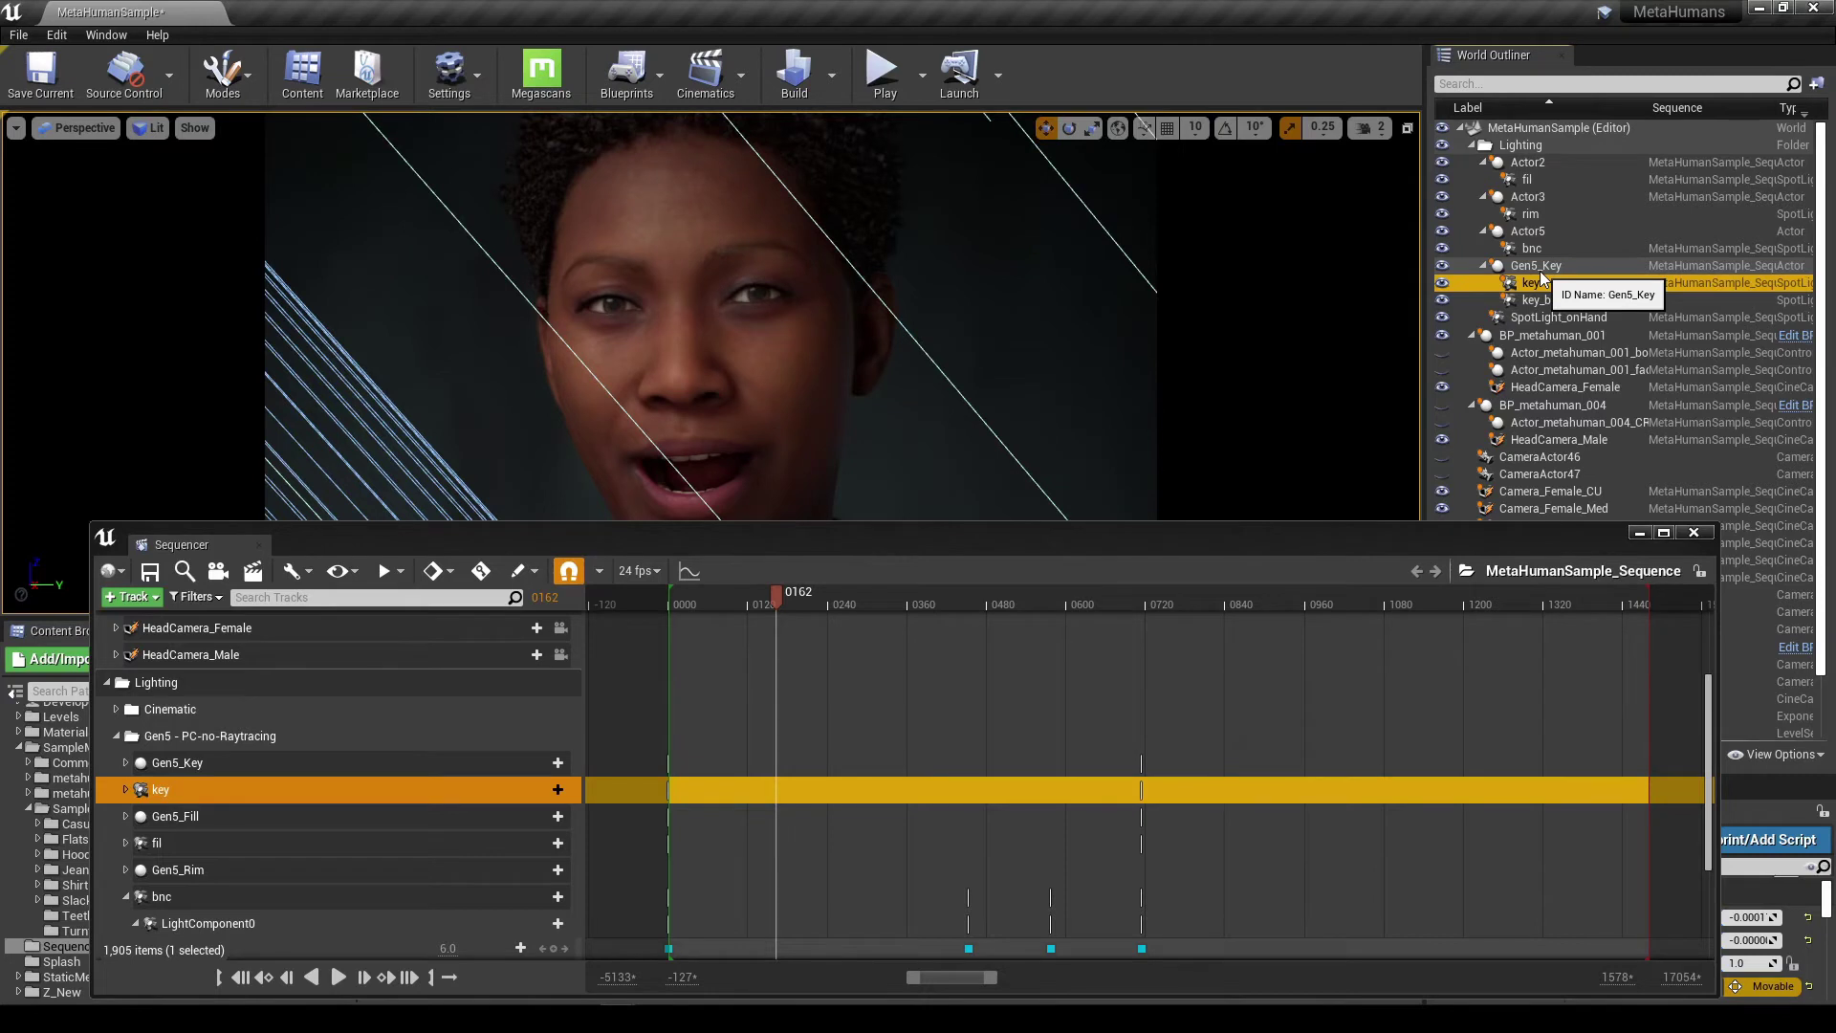
# - Expand the Gen5_Key track and enlarge the Sequencer window to show its transform keyframes
pyautogui.click(125, 762)
pyautogui.moveTo(386, 543); pyautogui.dragTo(368, 308)
pyautogui.moveTo(293, 758); pyautogui.dragTo(296, 945)
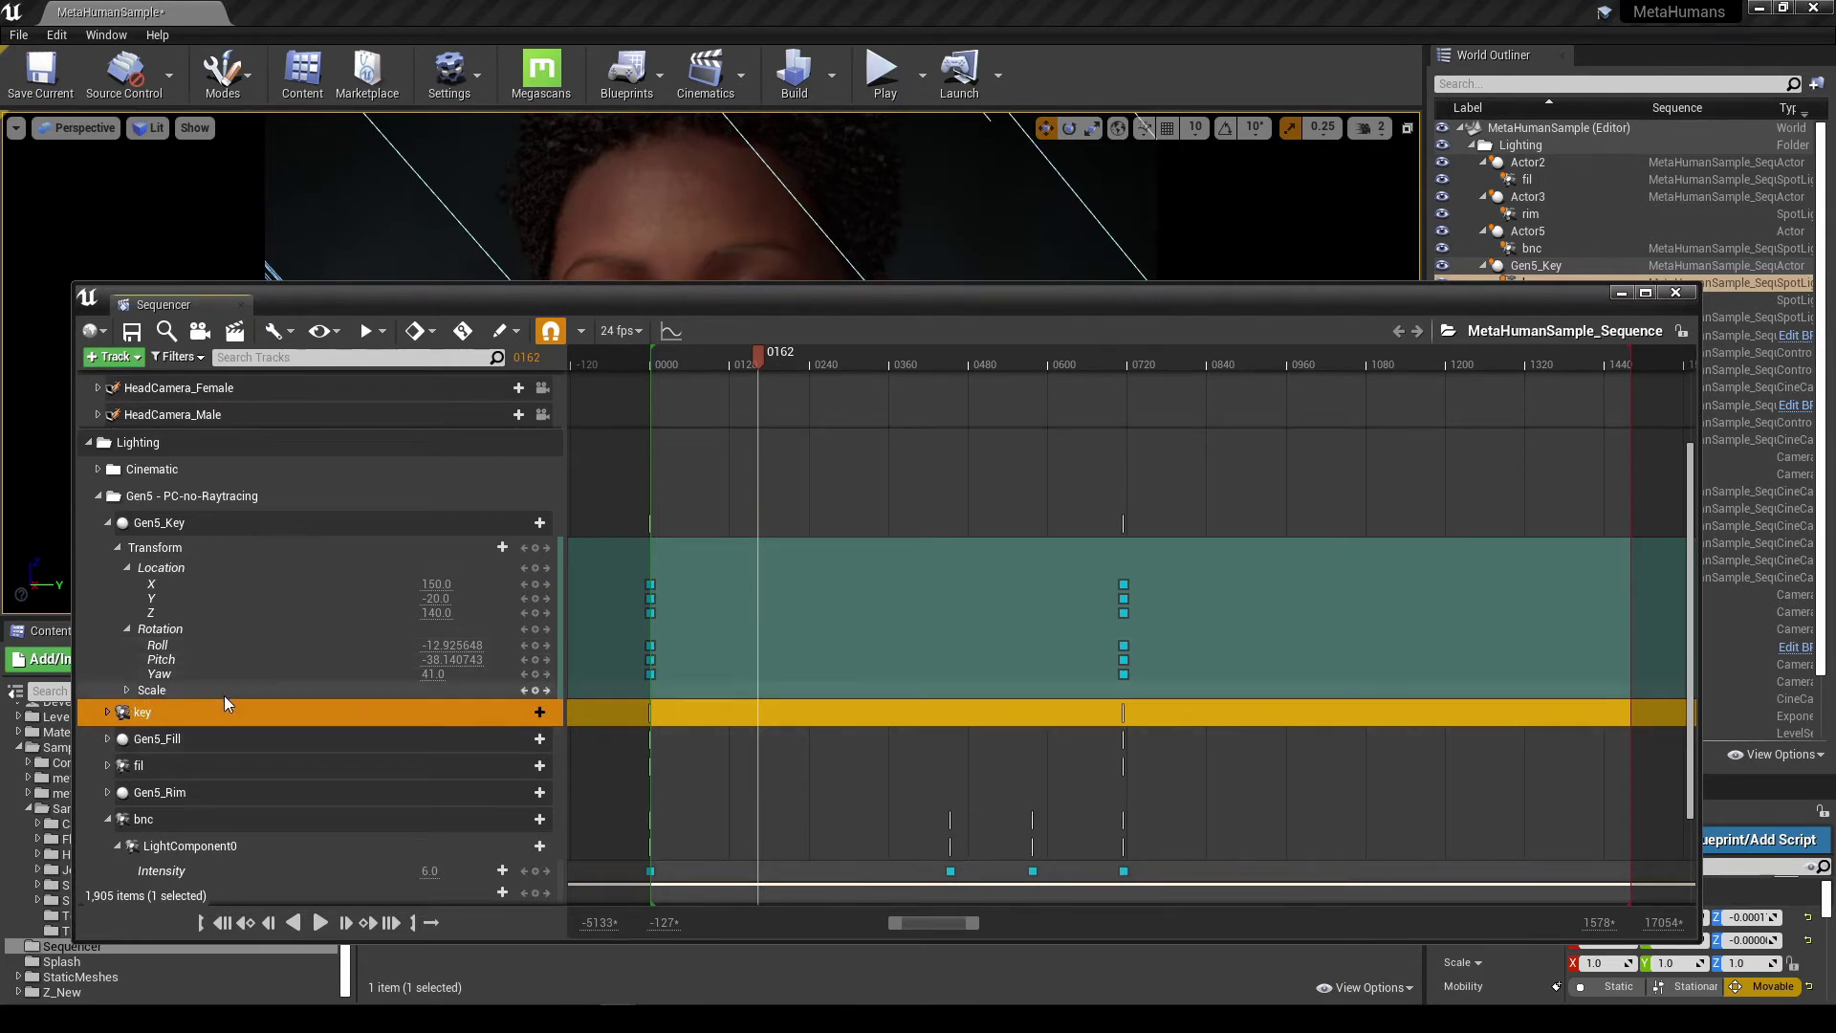
# - Expand the key light track and examine its intensity and light color channels, along with the remaining Gen5 light tracks
pyautogui.click(107, 711)
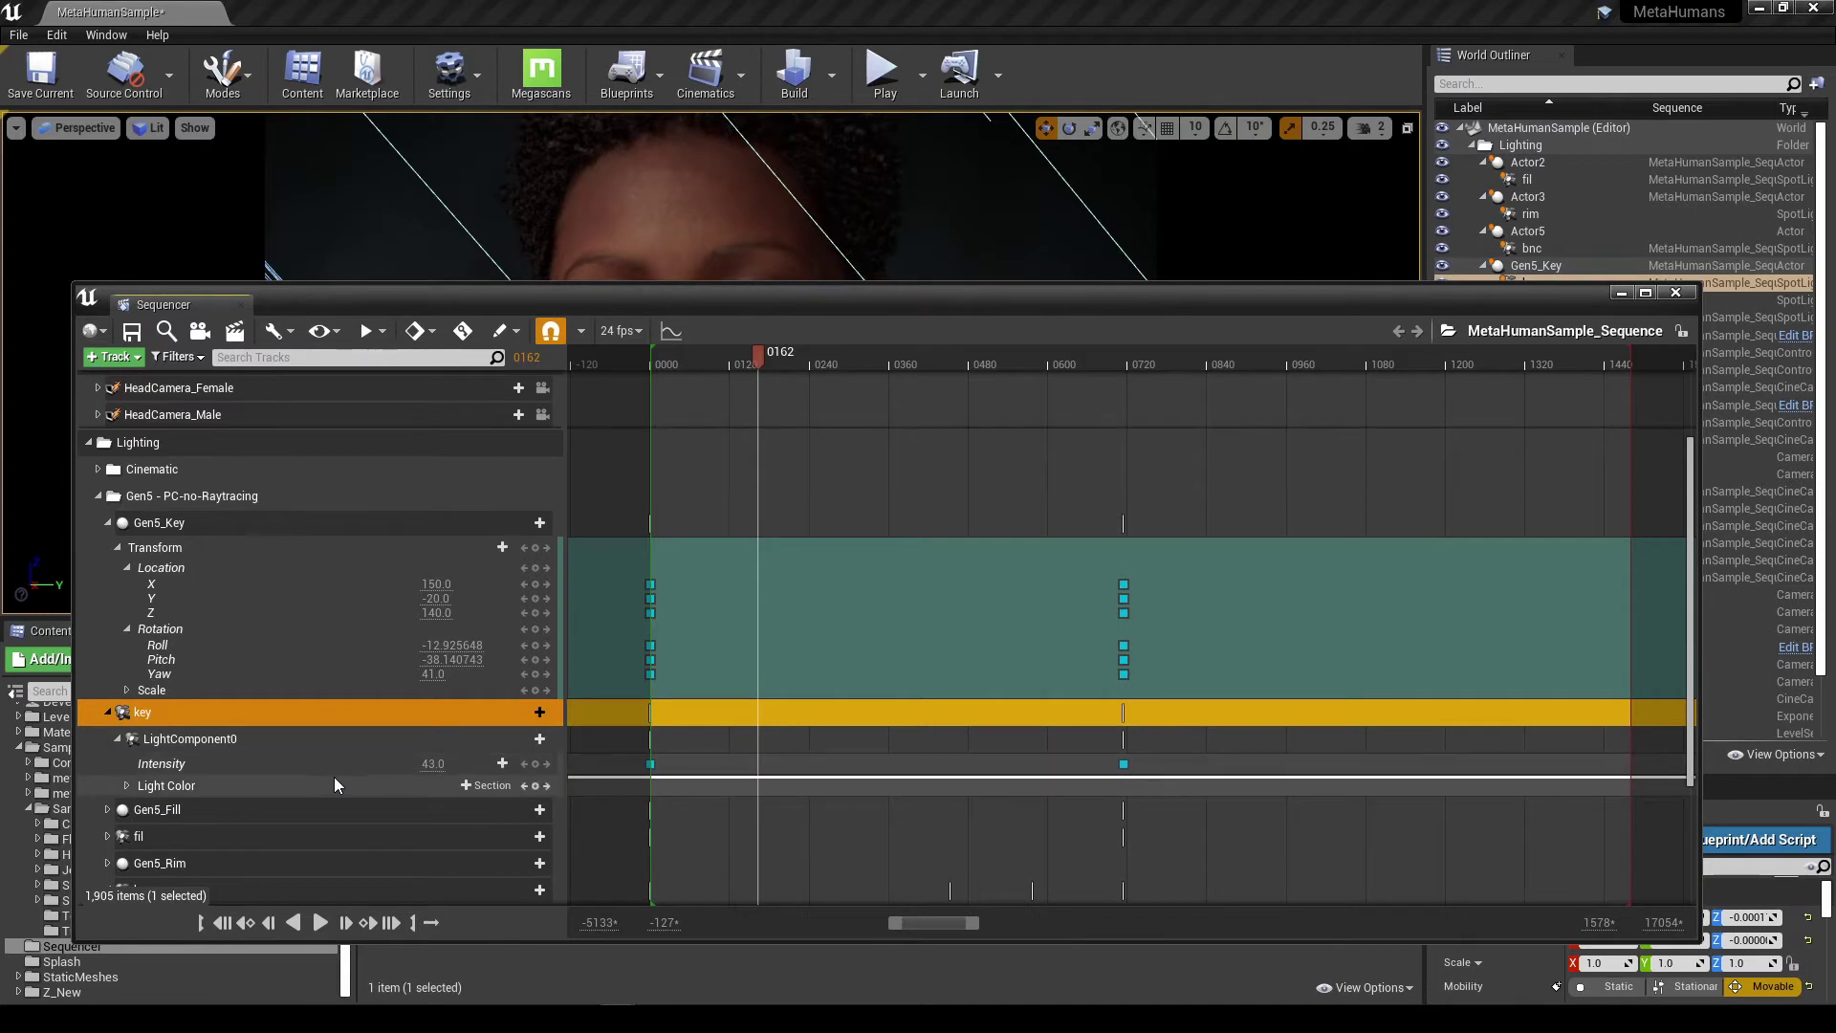
pyautogui.click(128, 785)
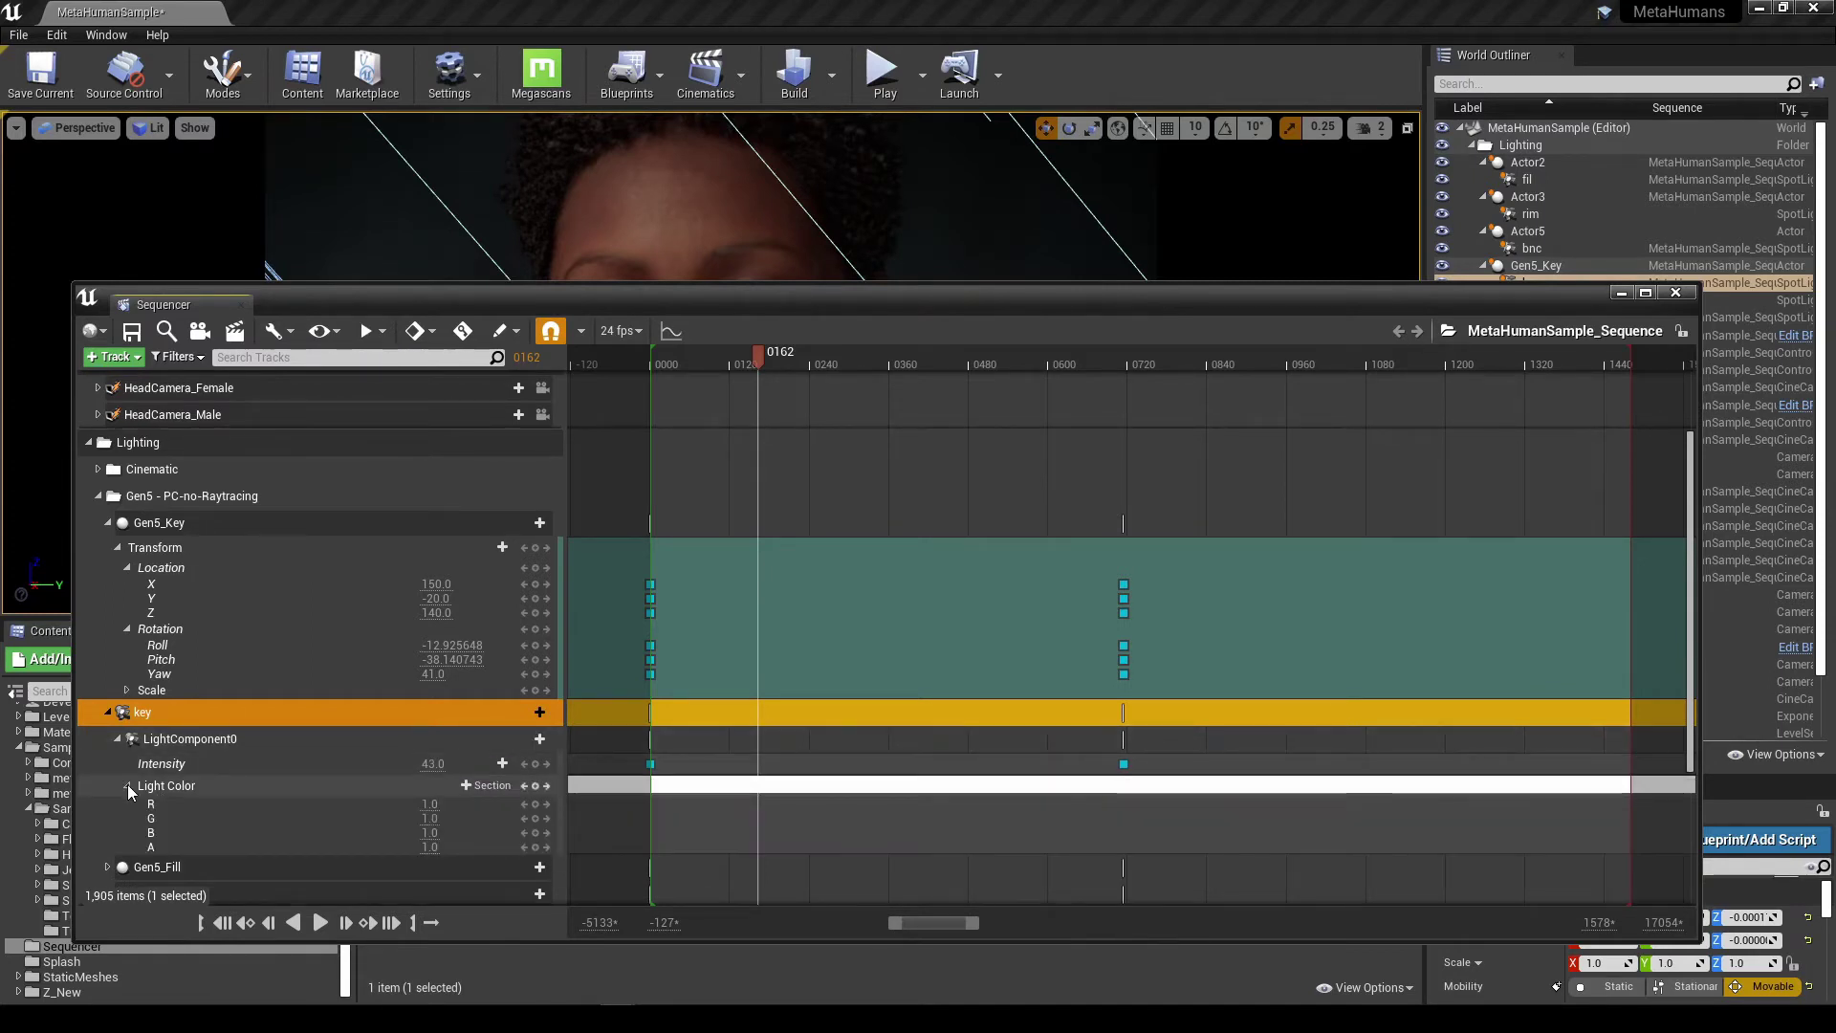
pyautogui.click(127, 786)
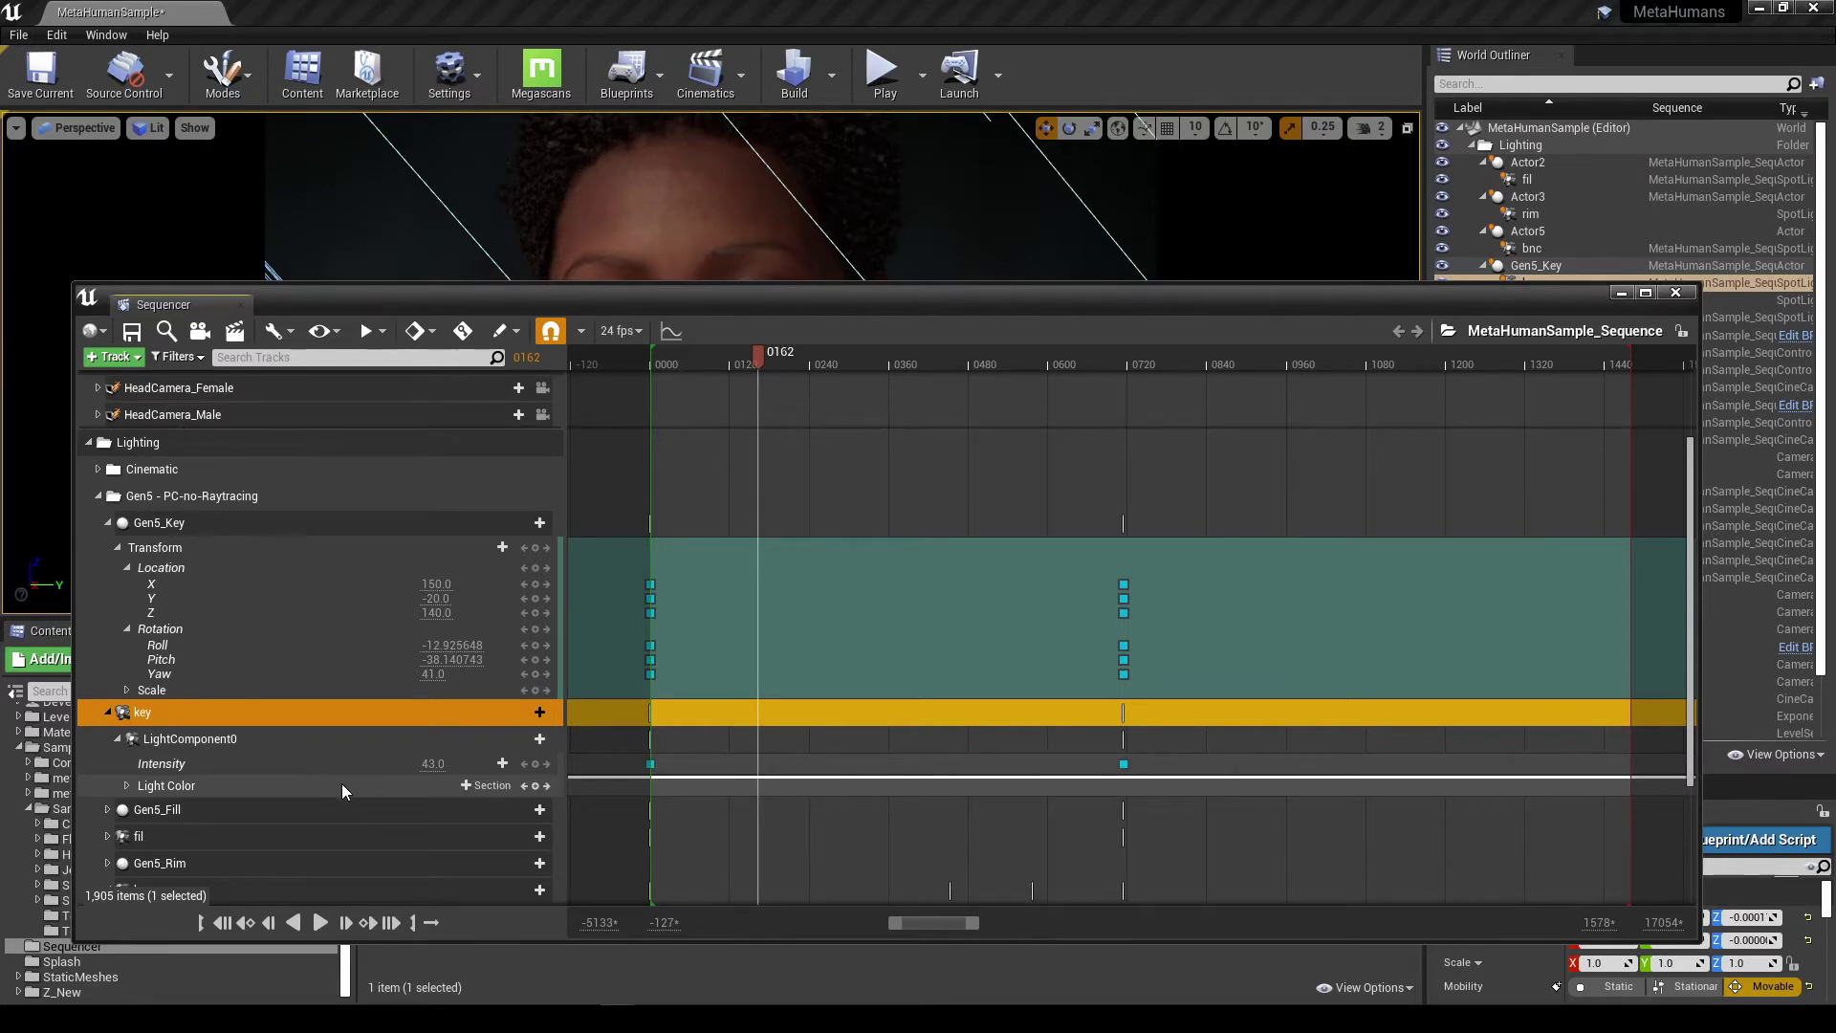
pyautogui.scroll(-2, 342, 783)
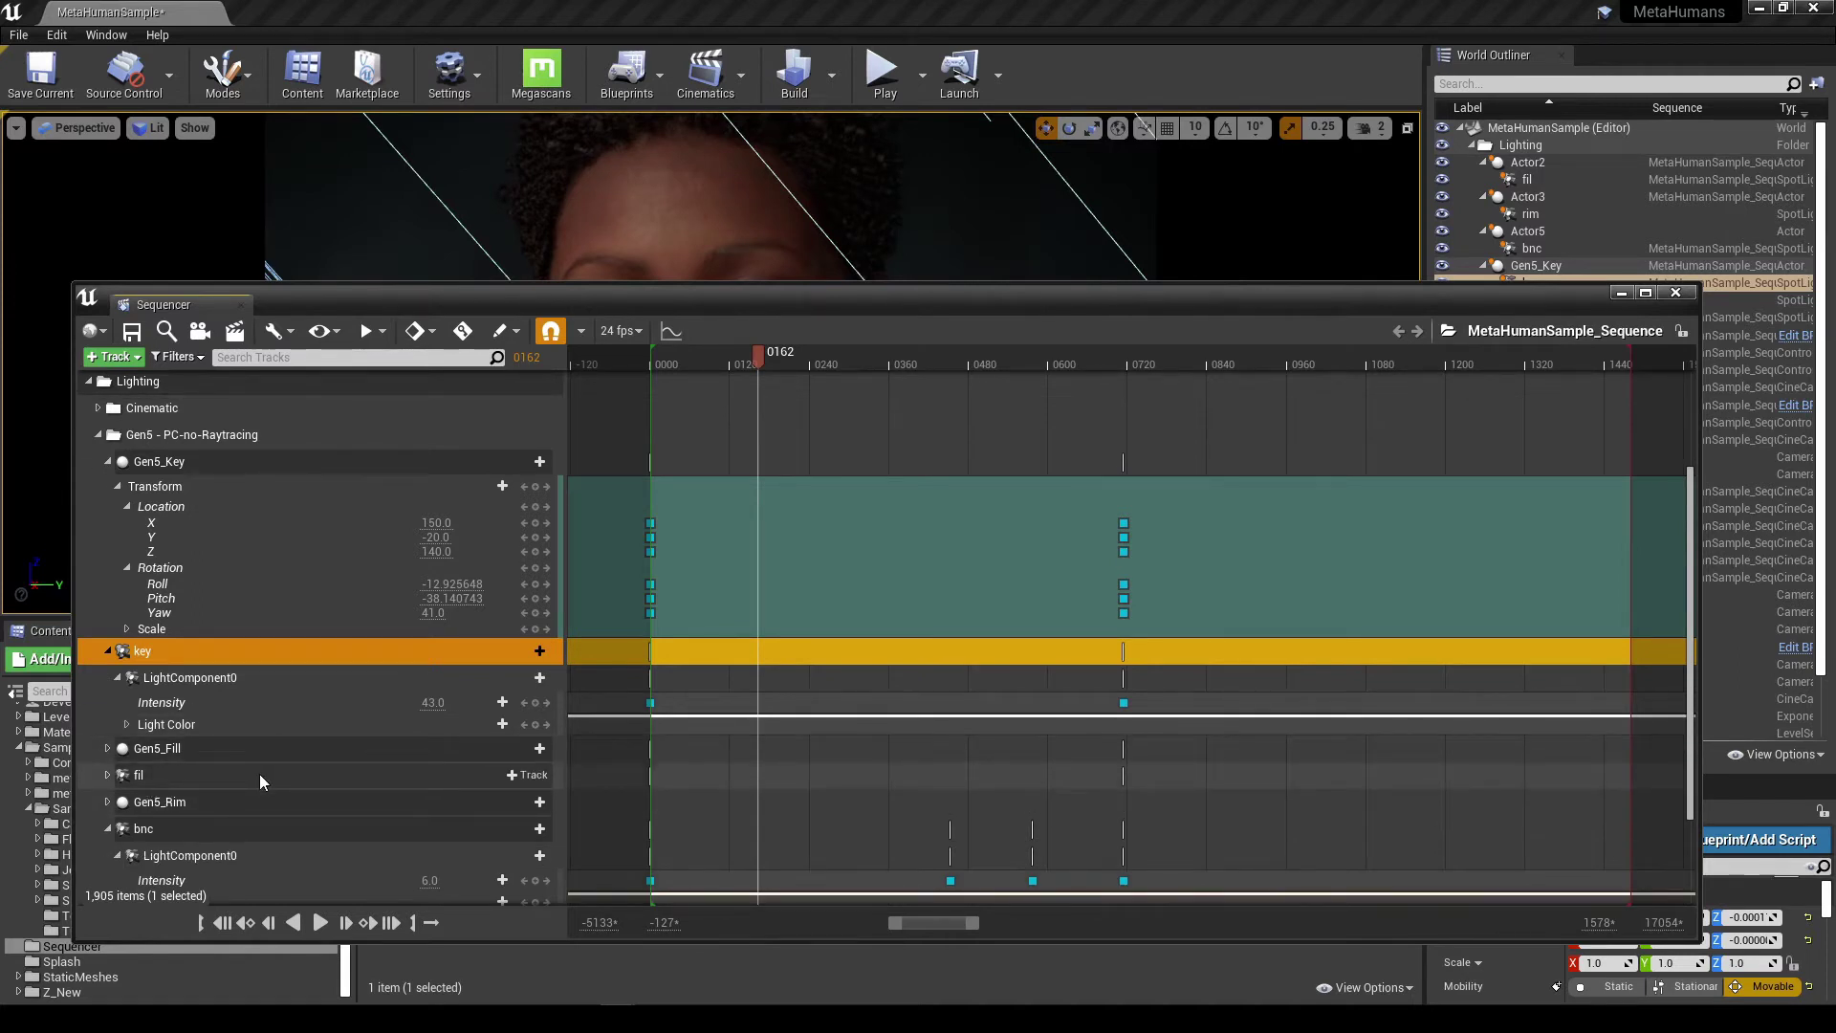
pyautogui.scroll(-2, 260, 777)
pyautogui.scroll(-1, 278, 817)
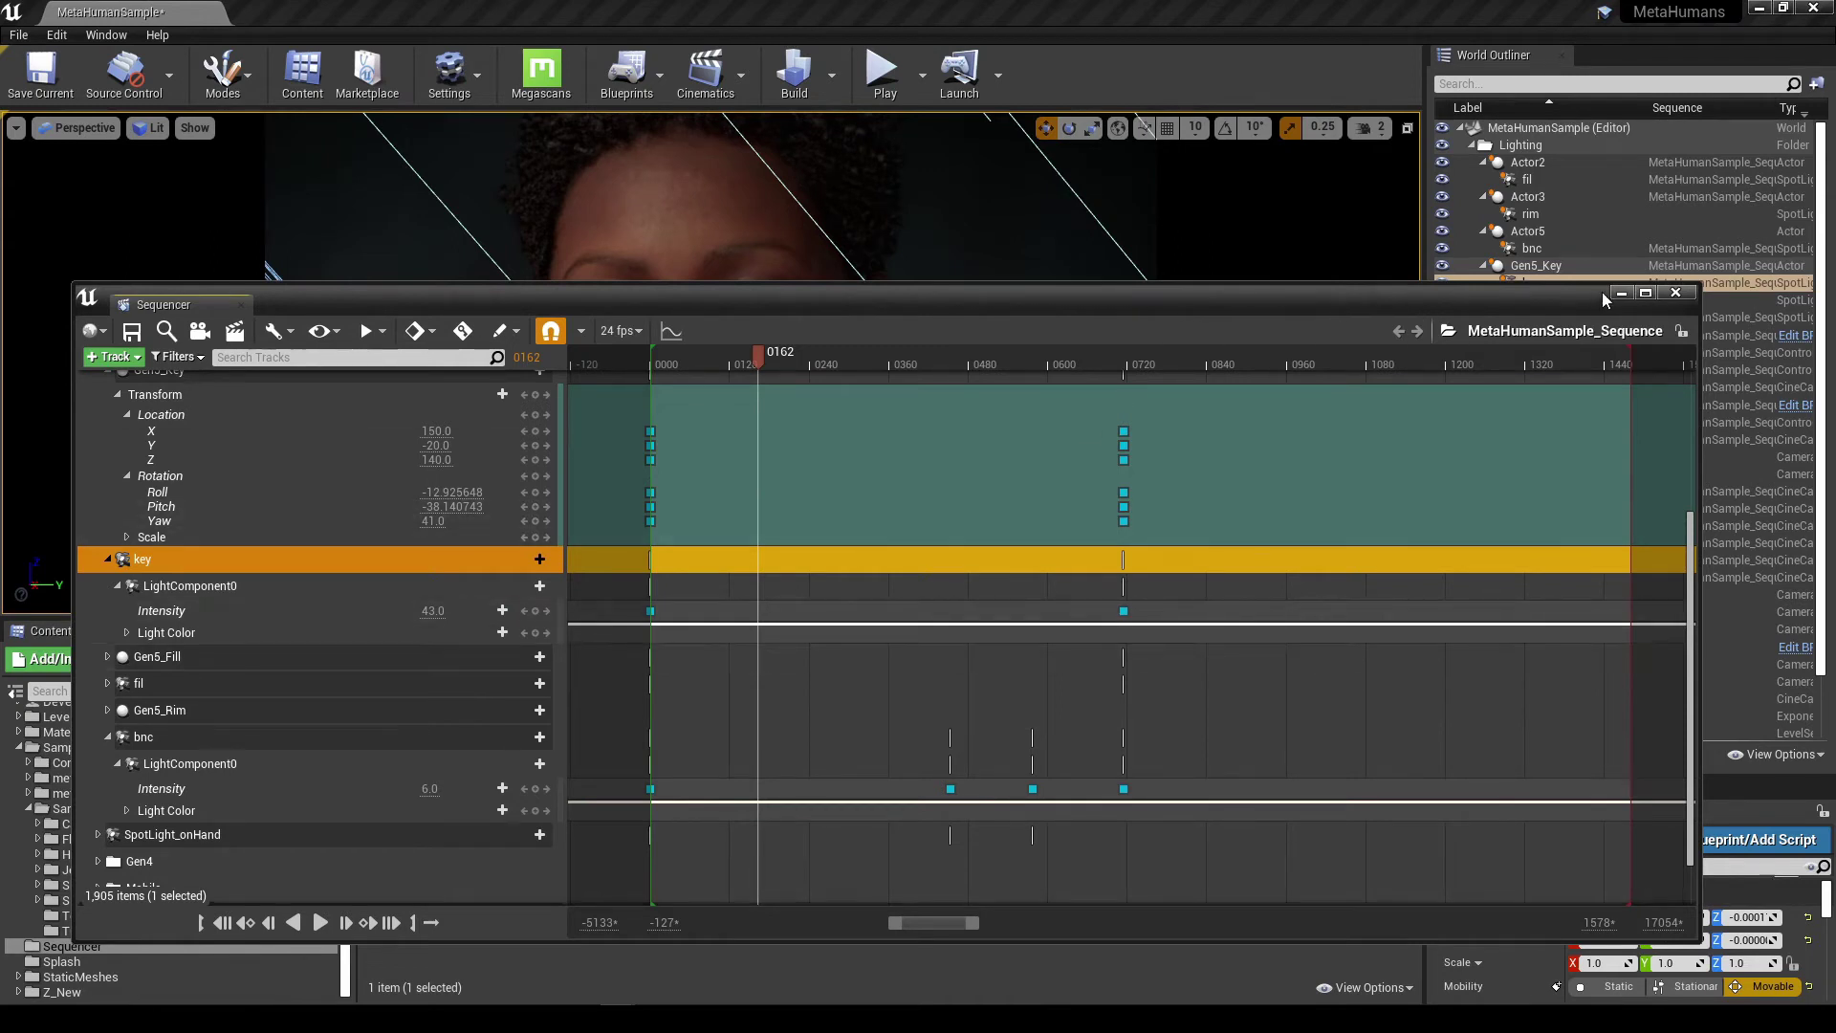
# - Move the Sequencer window clear of the character's face and play MetaHumanSample_Sequence, pausing at frame 296
pyautogui.moveTo(1604, 299); pyautogui.dragTo(1605, 385)
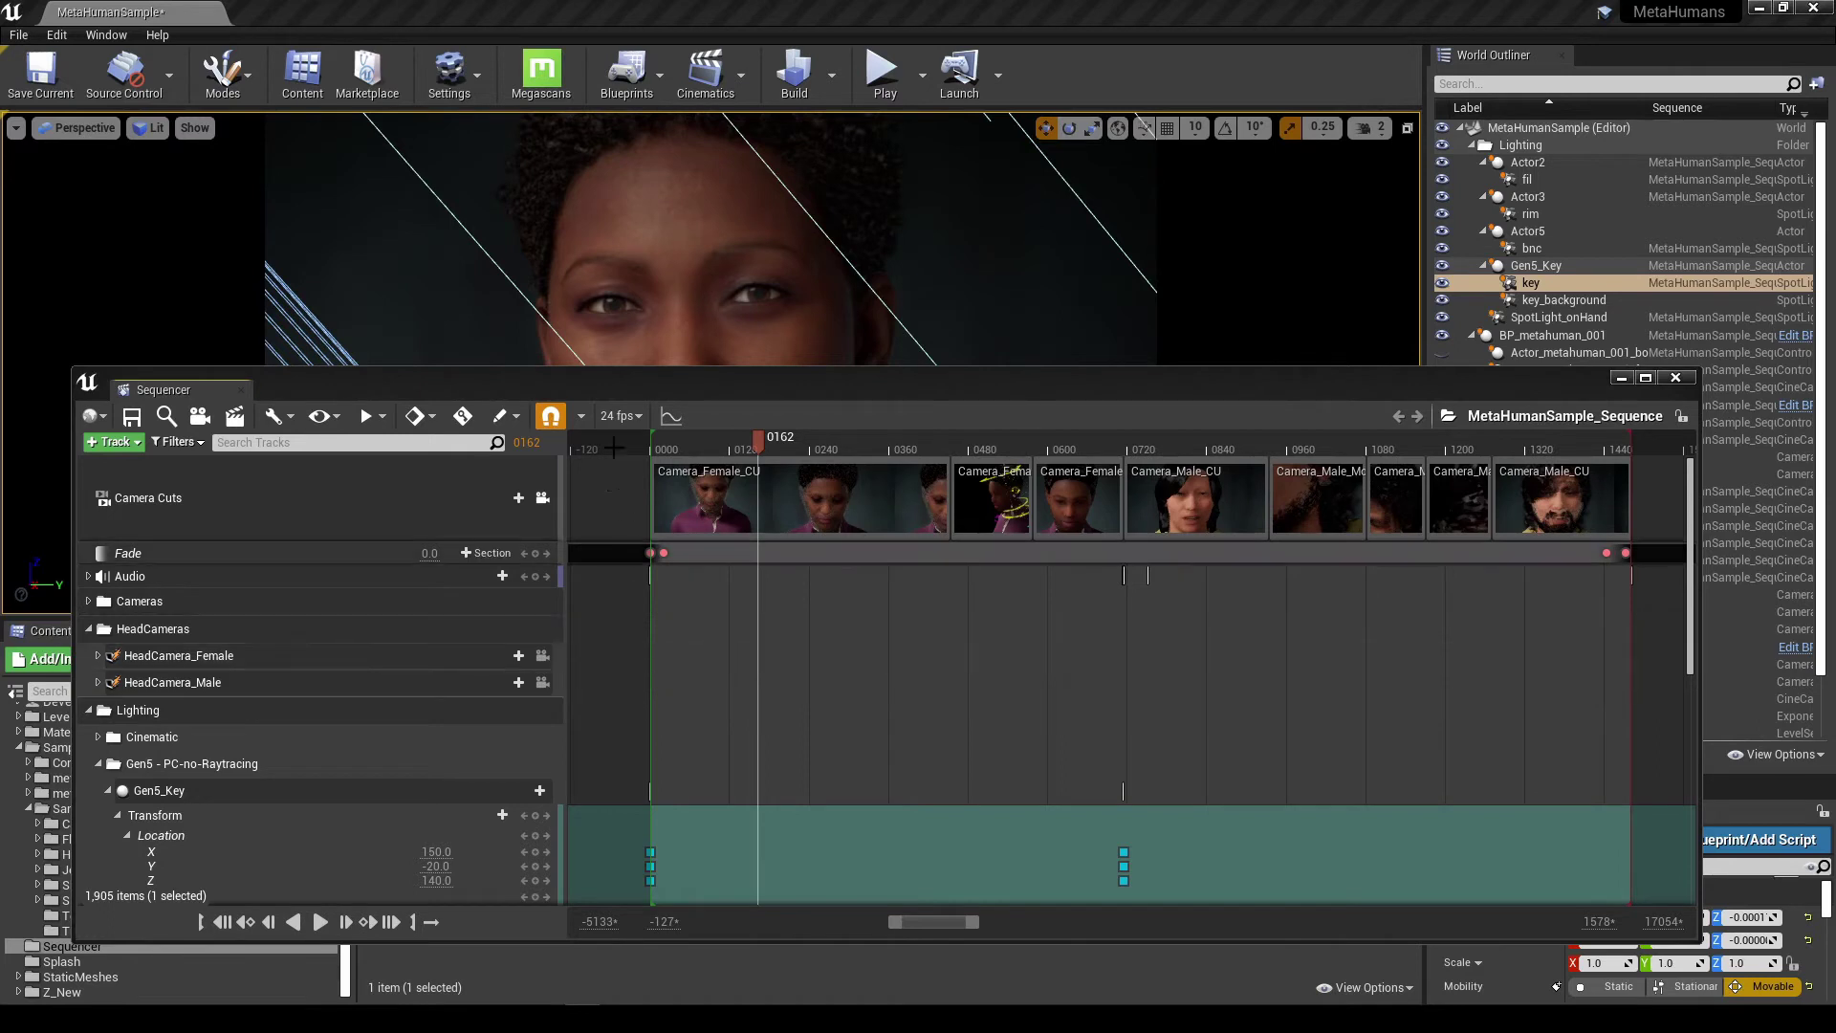
pyautogui.click(1619, 381)
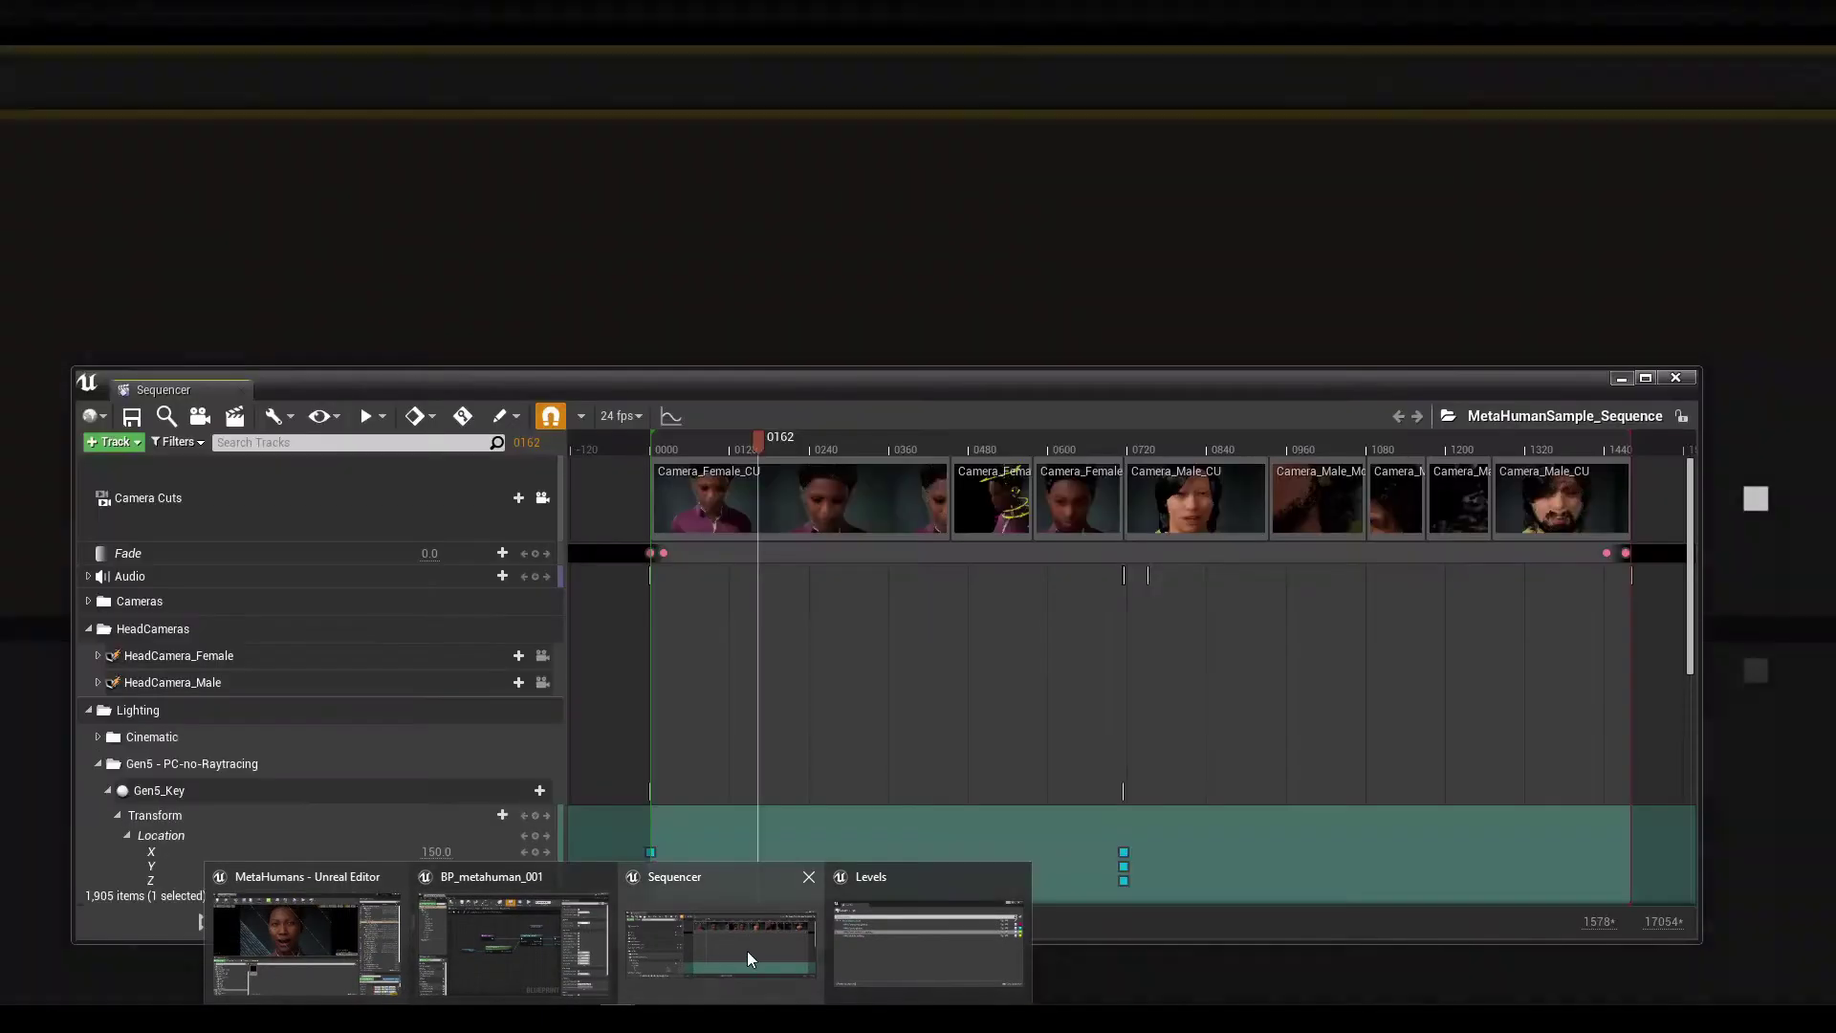
pyautogui.click(748, 951)
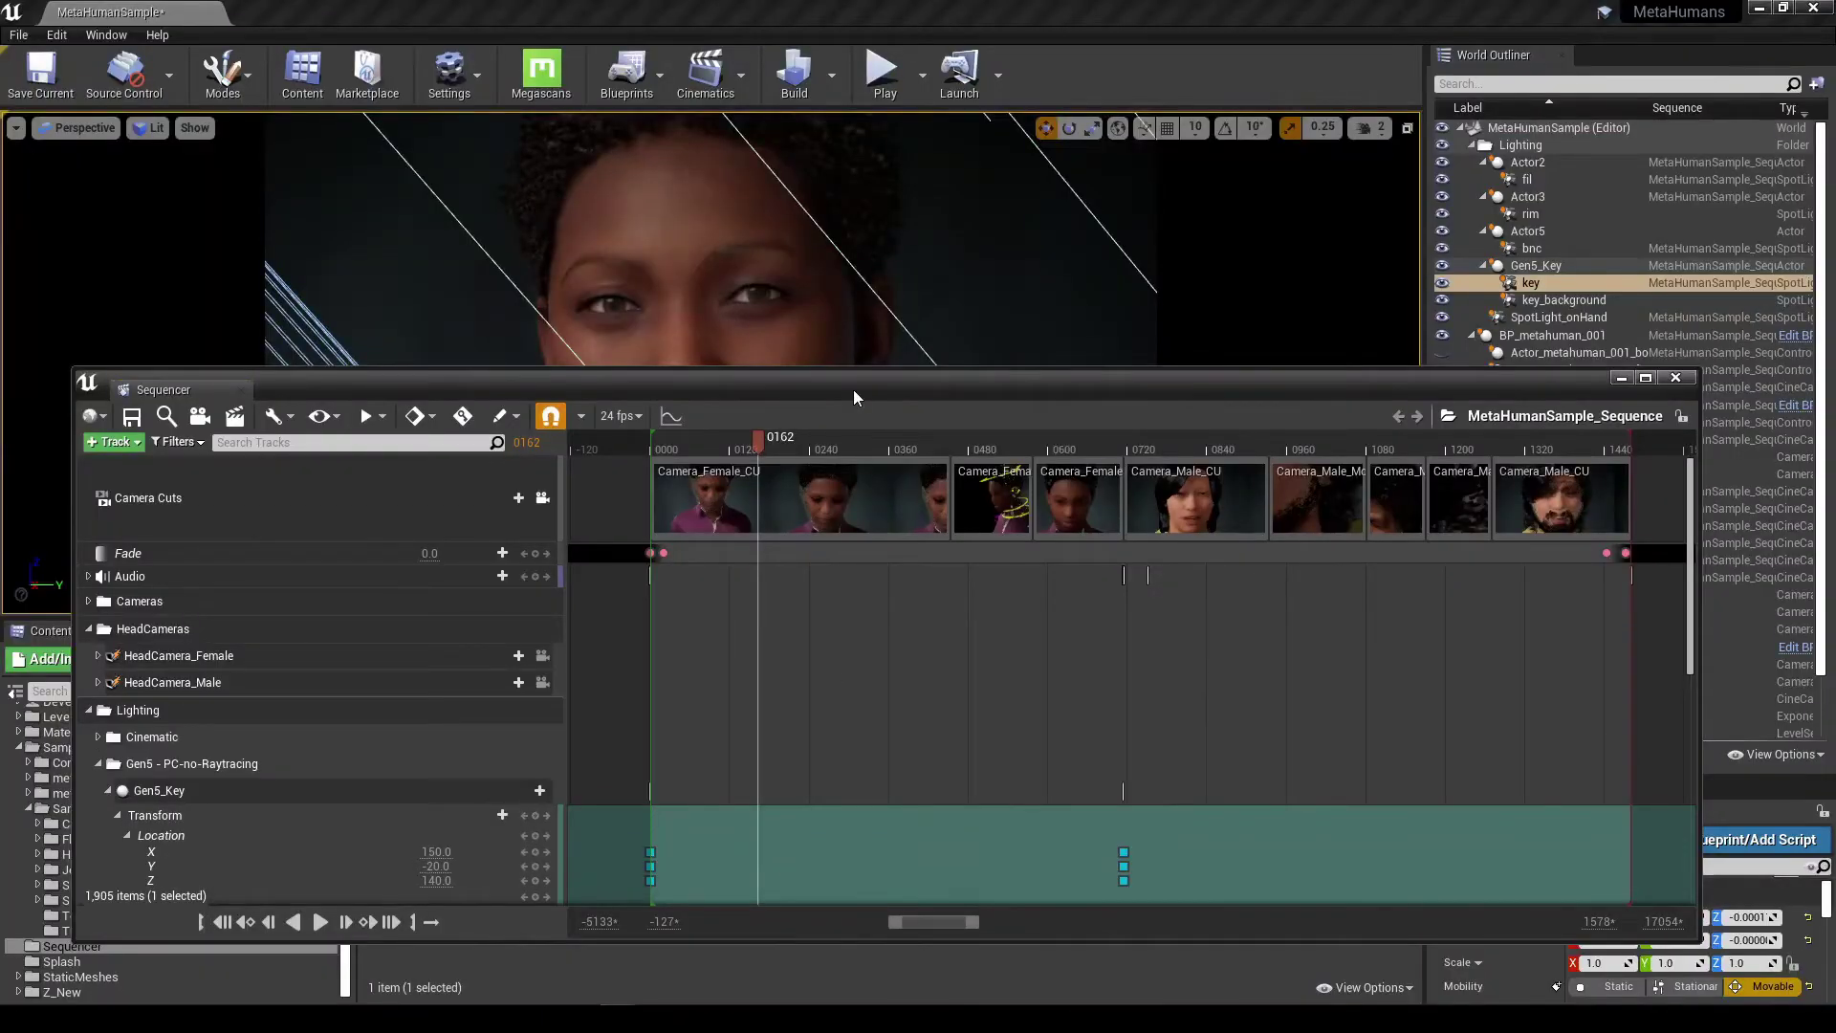
pyautogui.moveTo(850, 390); pyautogui.dragTo(858, 527)
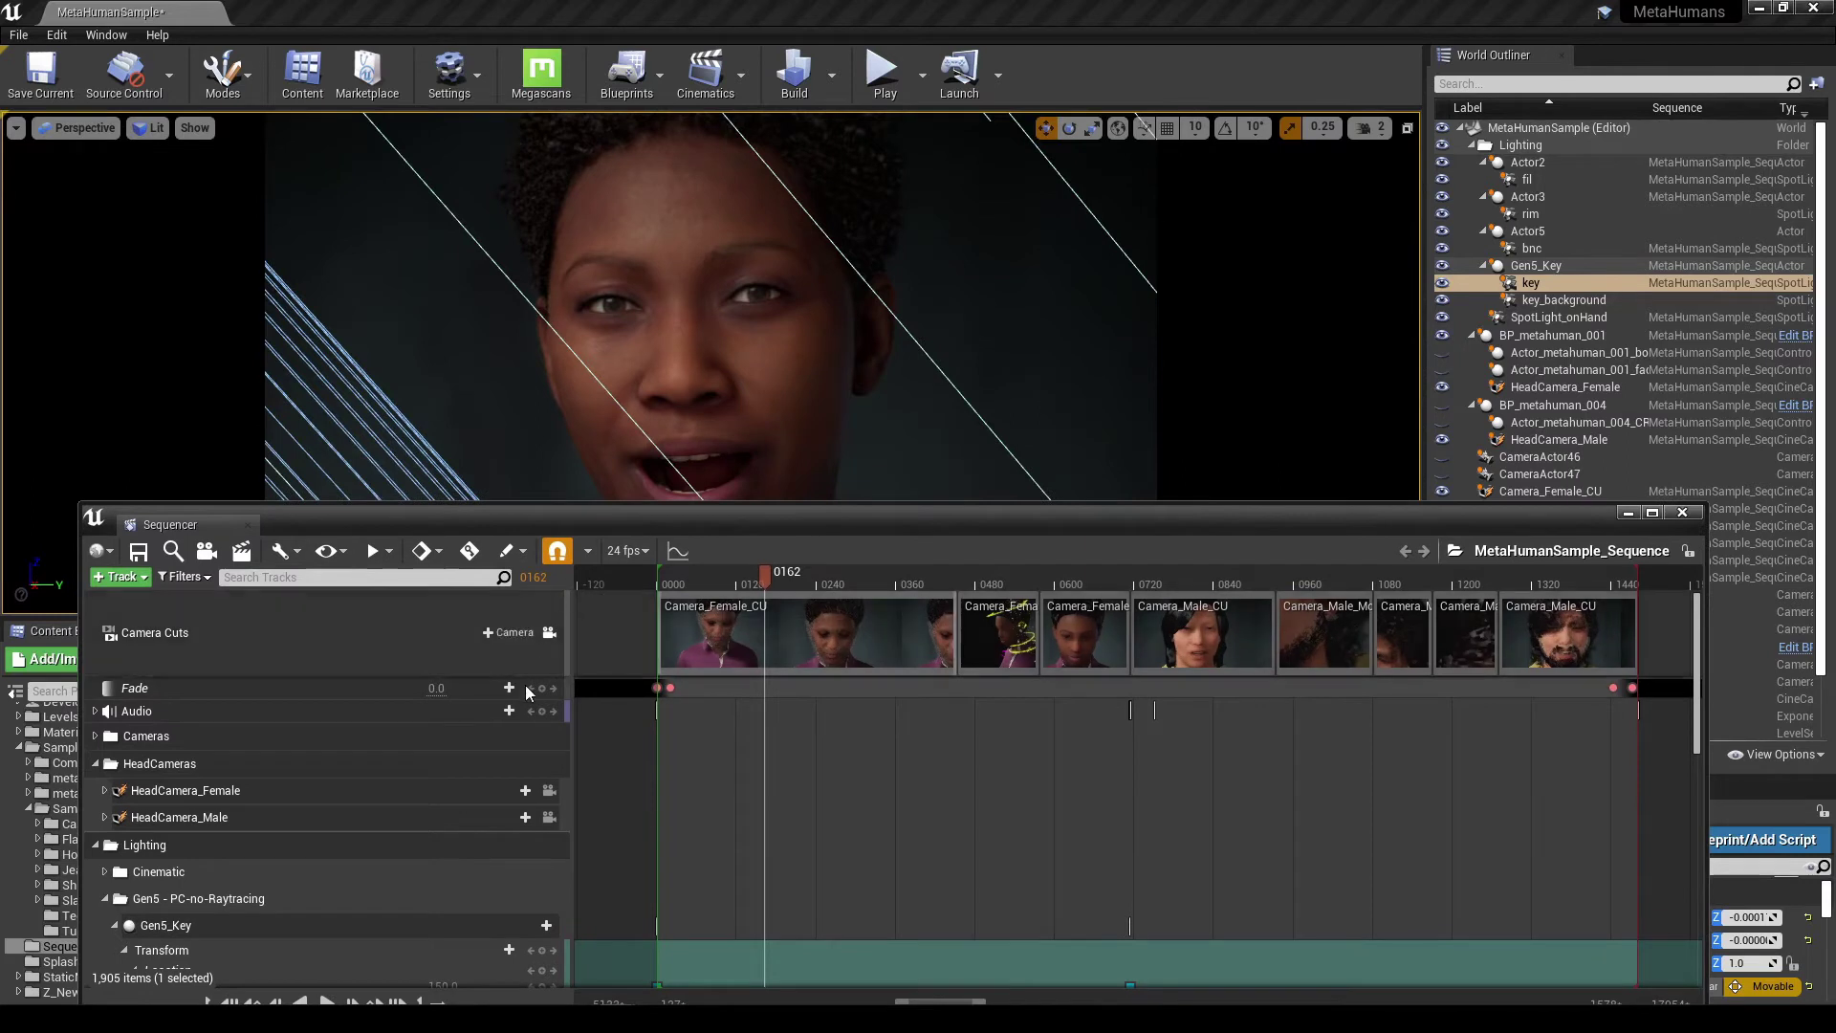
pyautogui.click(326, 1001)
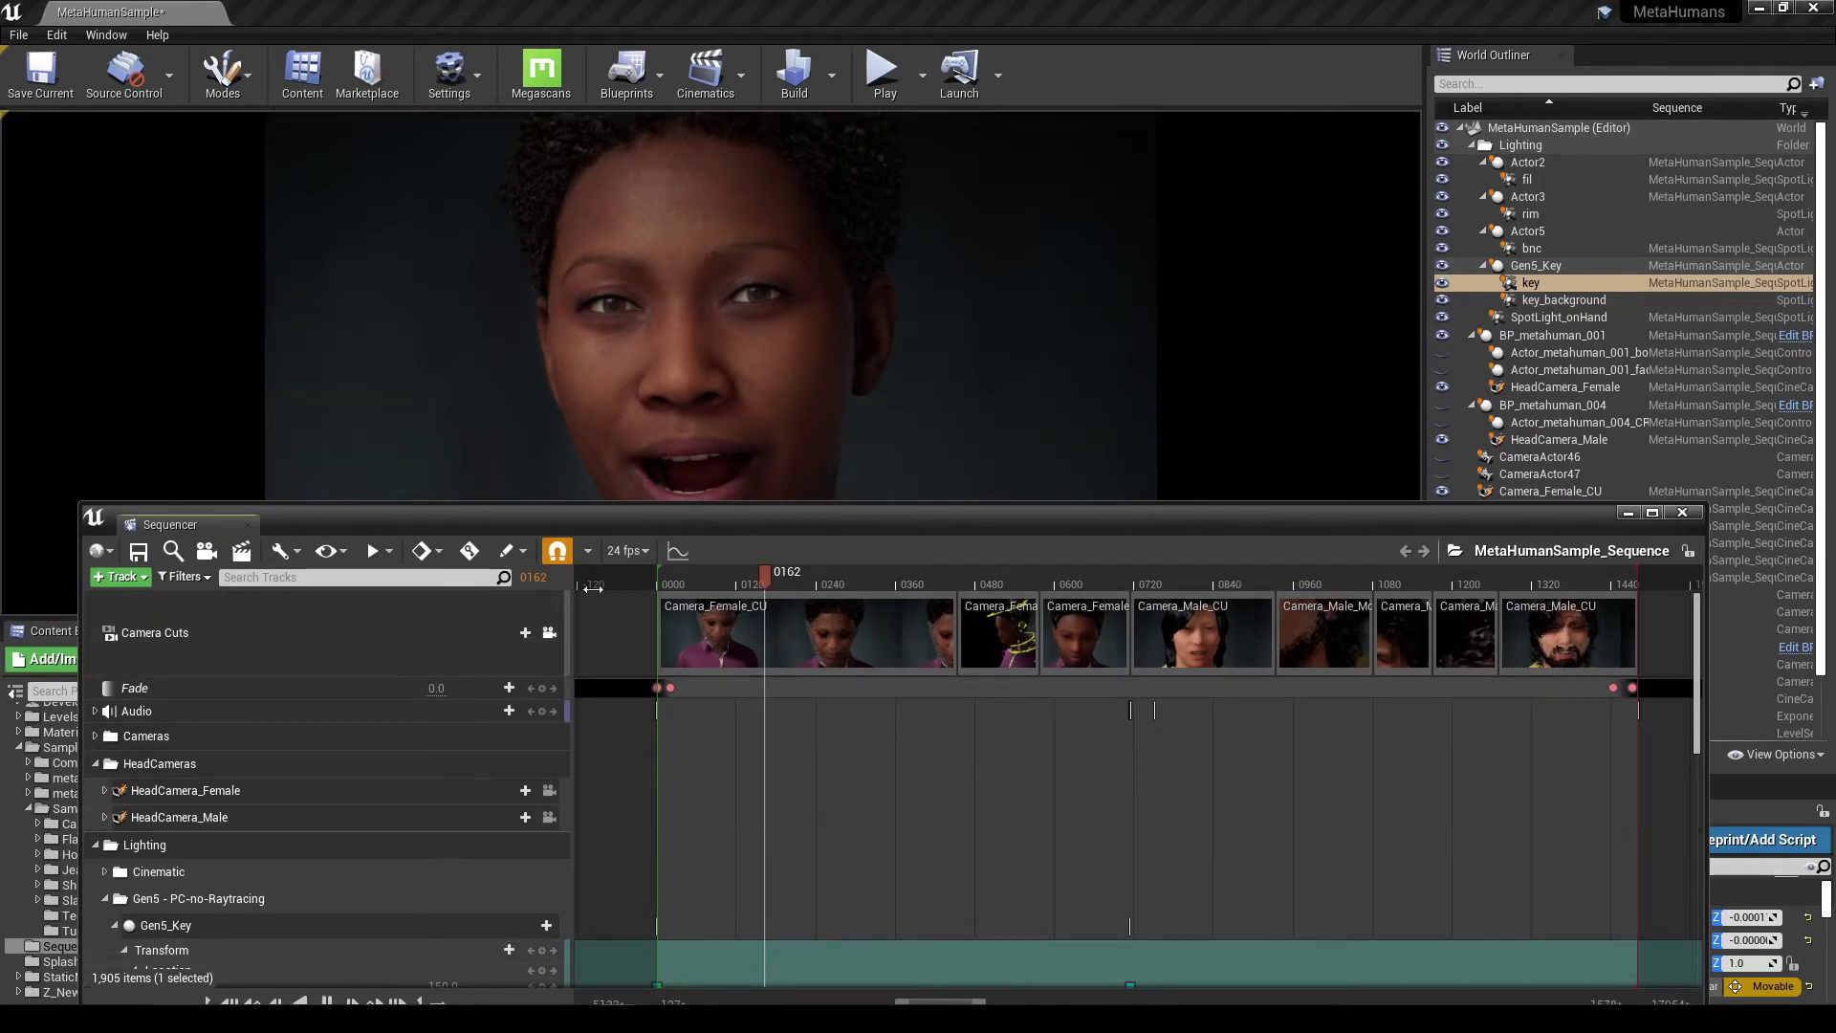
pyautogui.moveTo(629, 512); pyautogui.dragTo(628, 484)
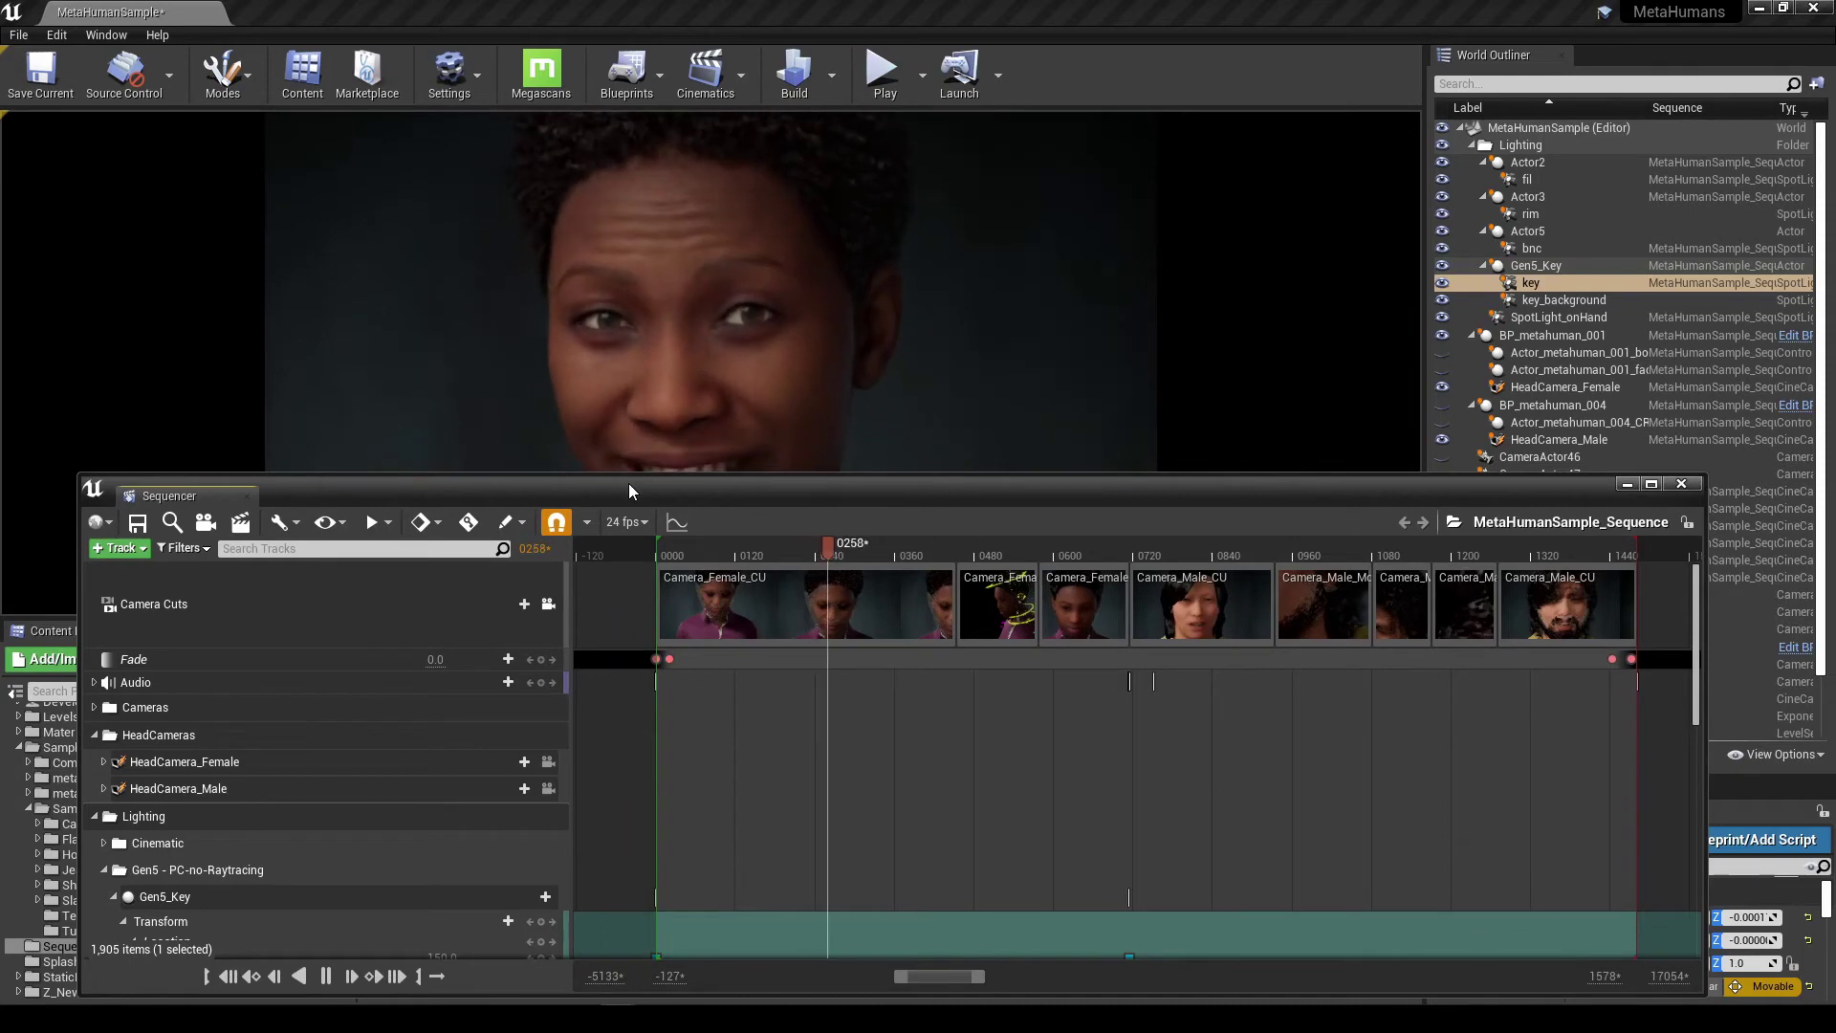
pyautogui.click(326, 978)
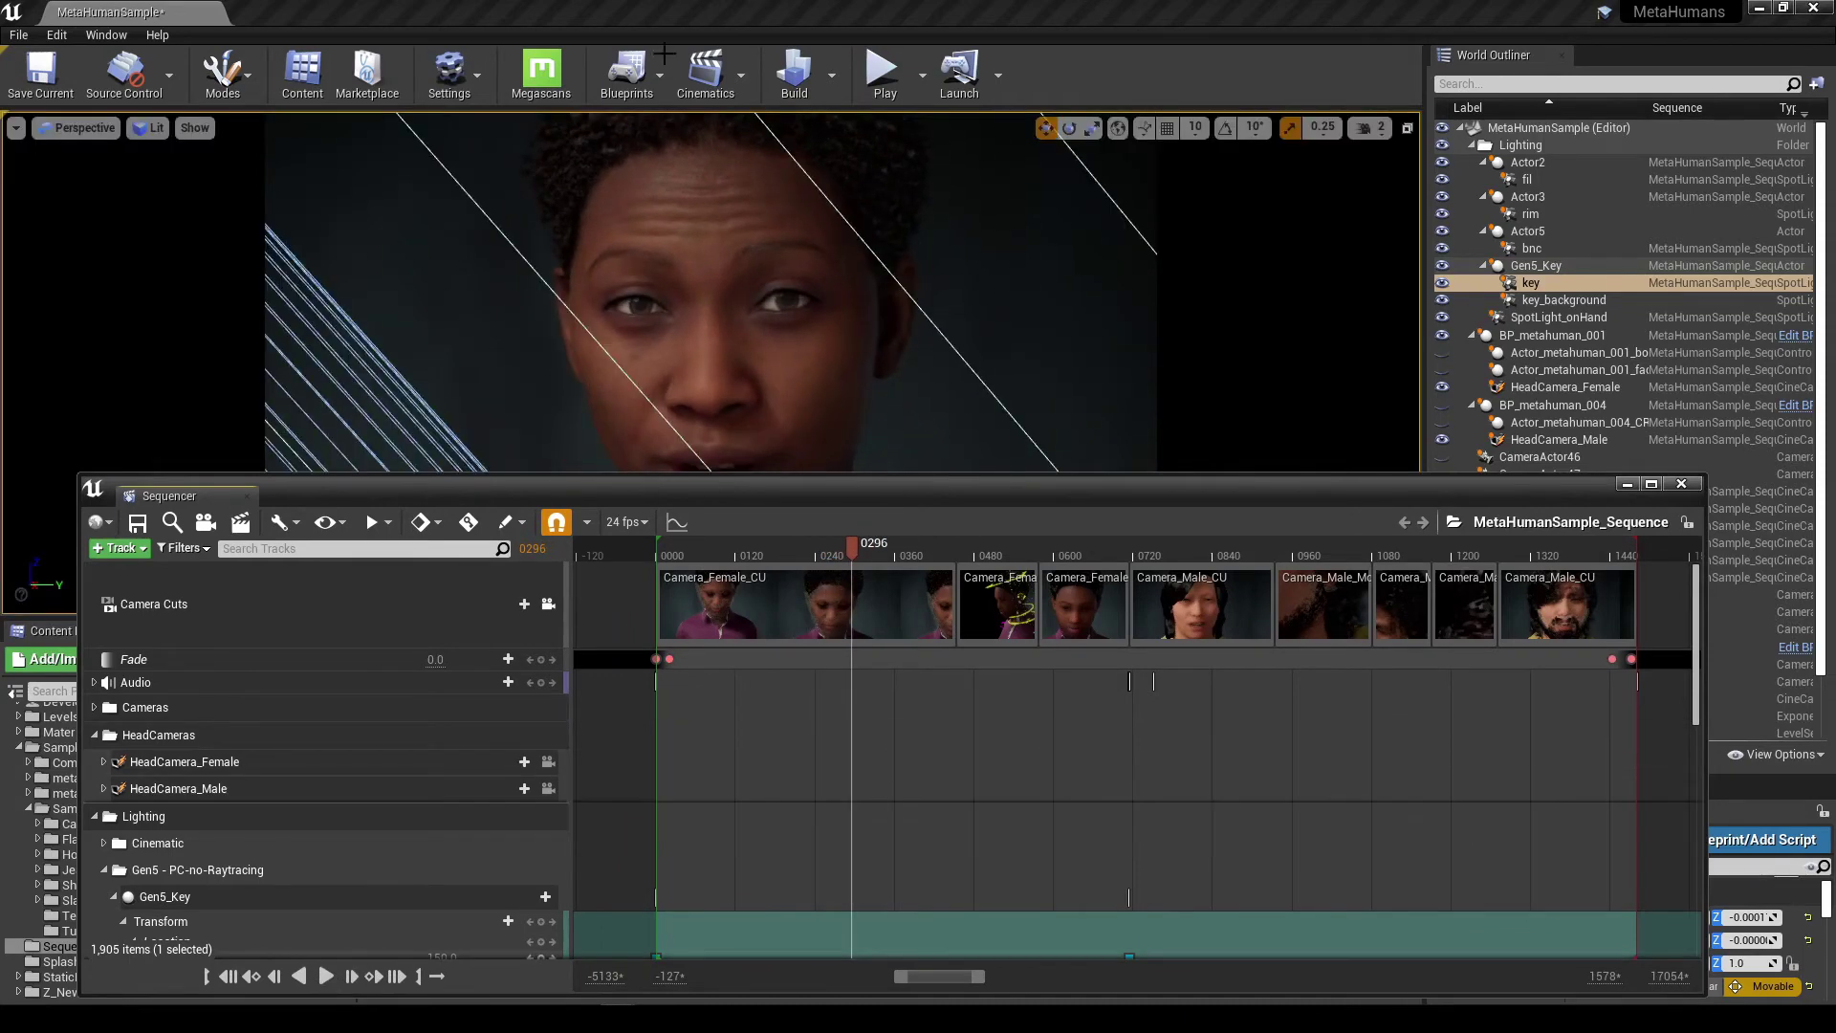
# - Examine the quality levels in the Engine Scalability Settings without changing them
pyautogui.click(473, 91)
pyautogui.moveTo(539, 343)
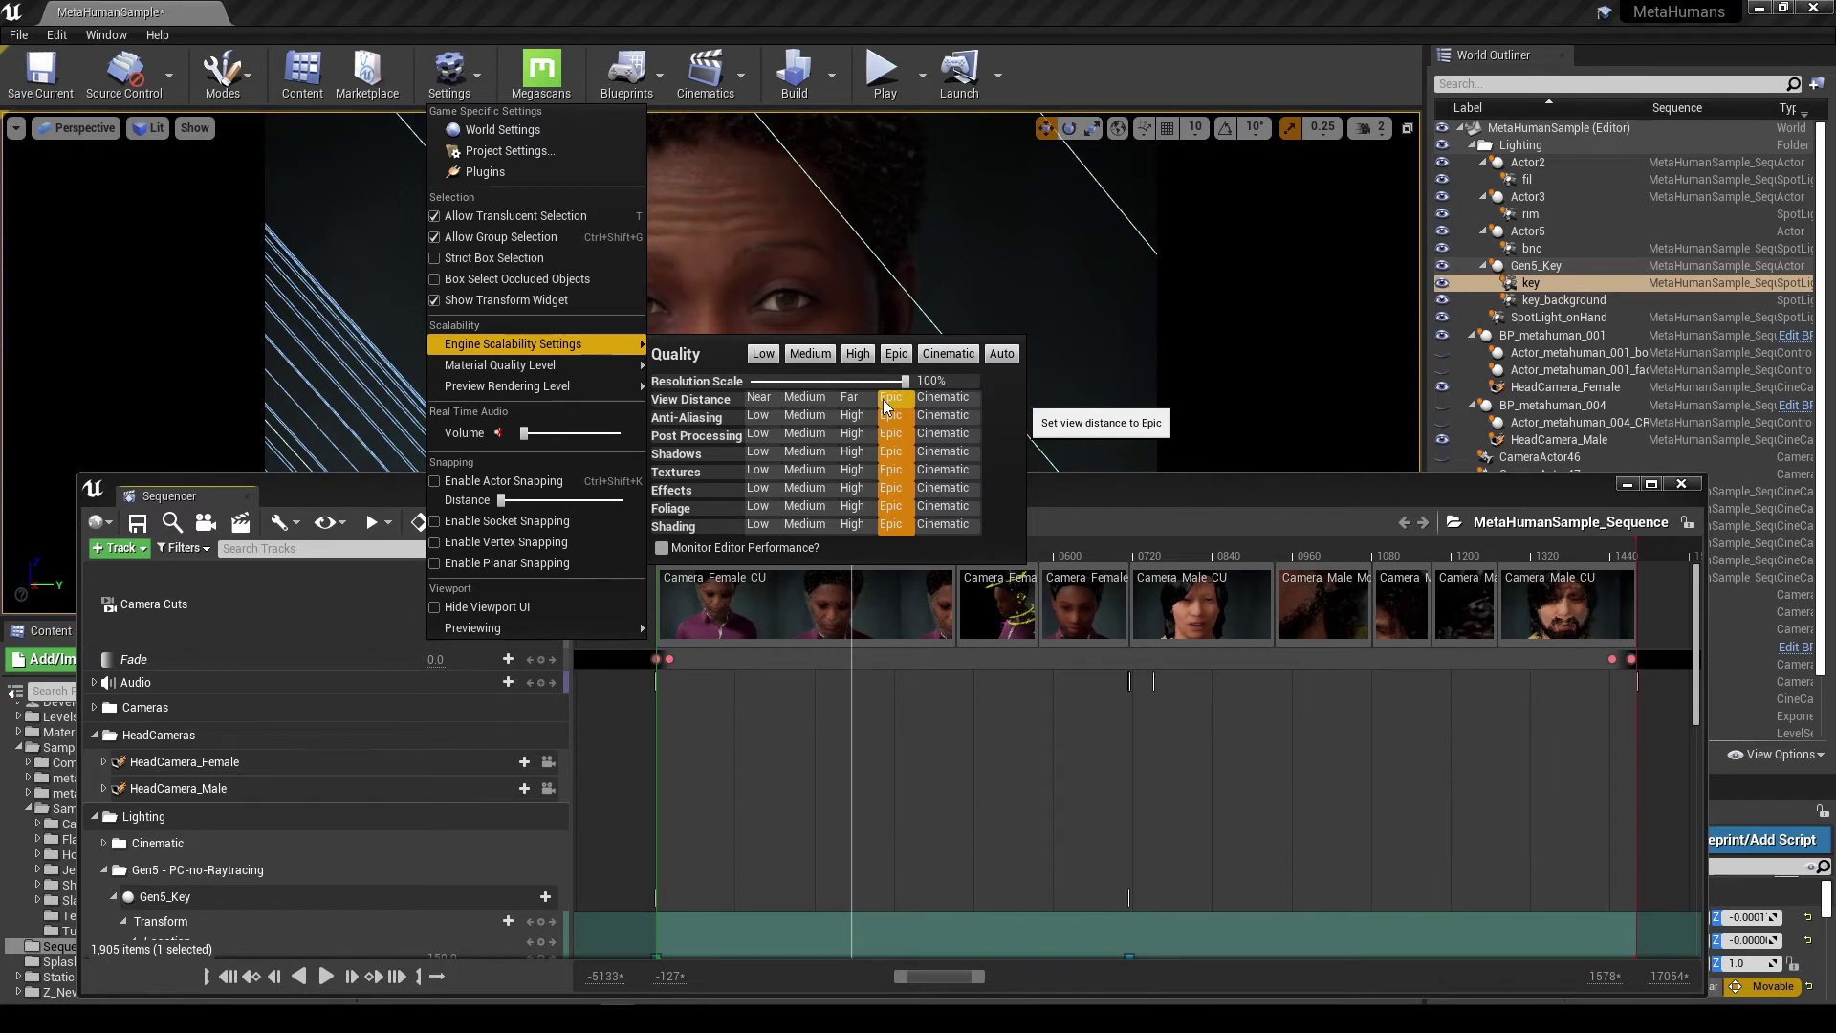
pyautogui.click(811, 207)
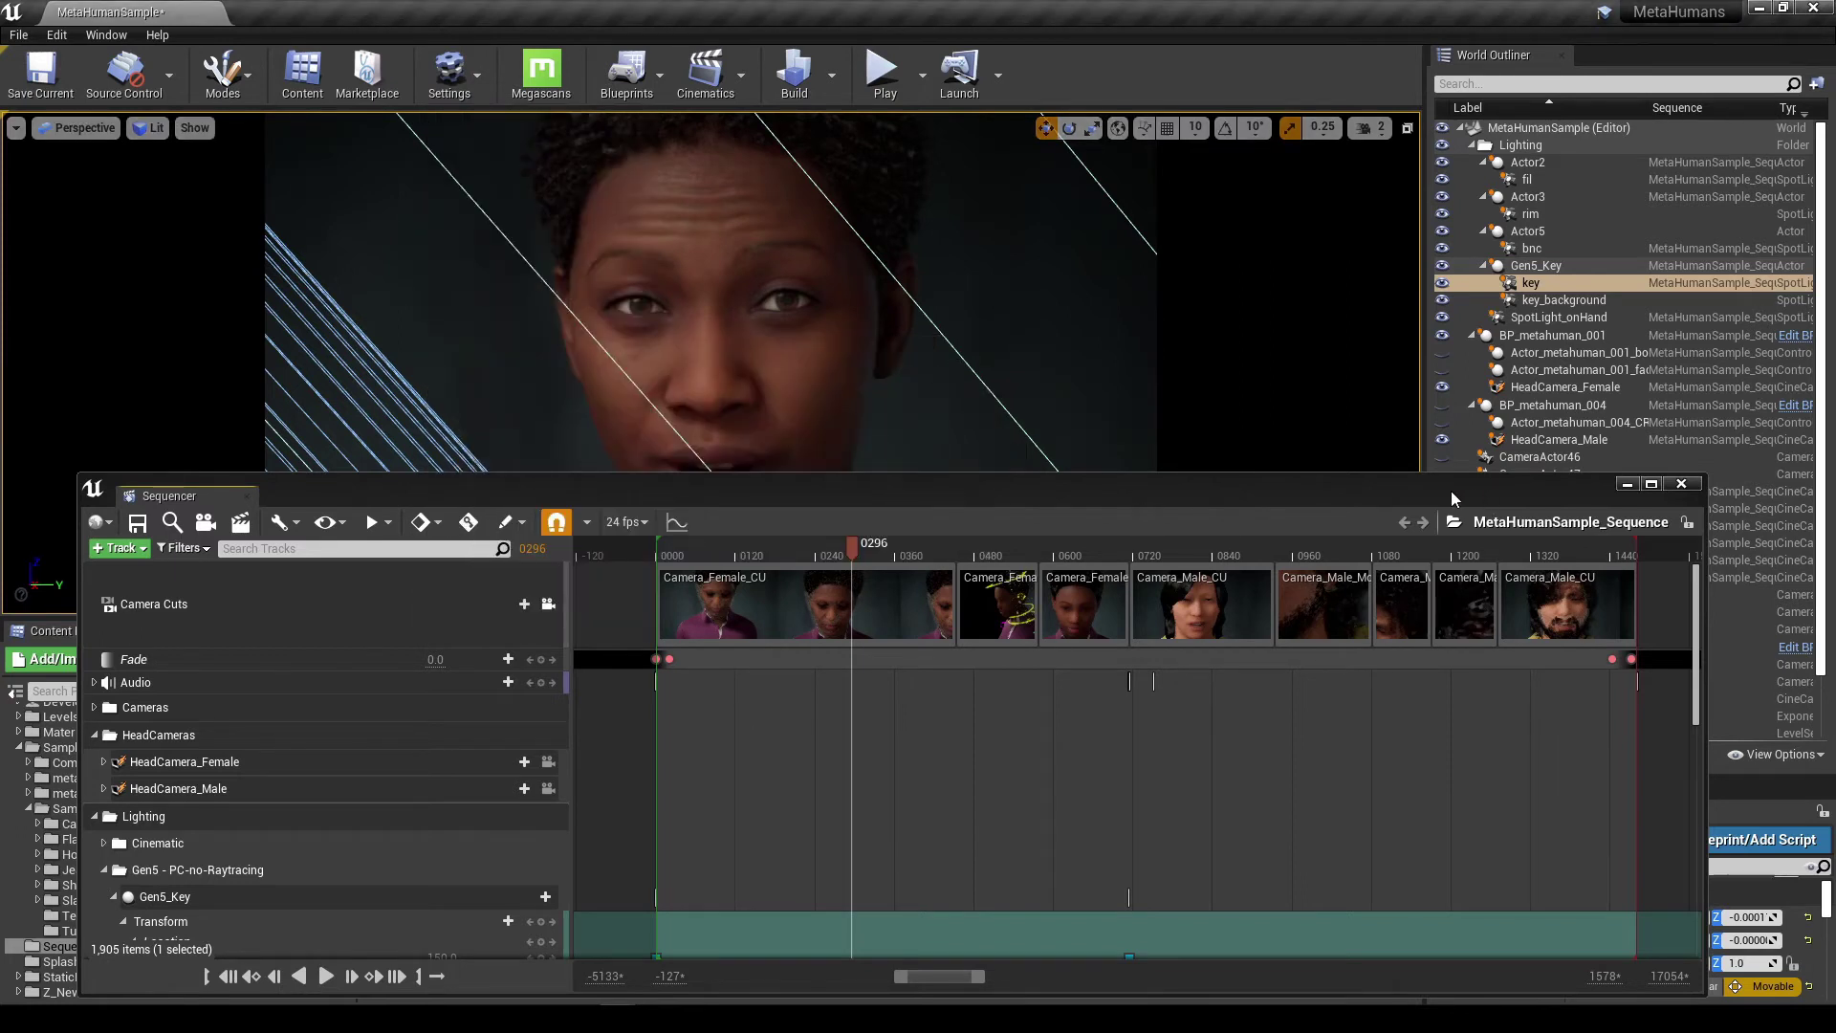
# - Close Sequencer and open the MH_Turntable level from the Levels folder without saving MetaHumanSample, framing both characters in full
pyautogui.click(1682, 485)
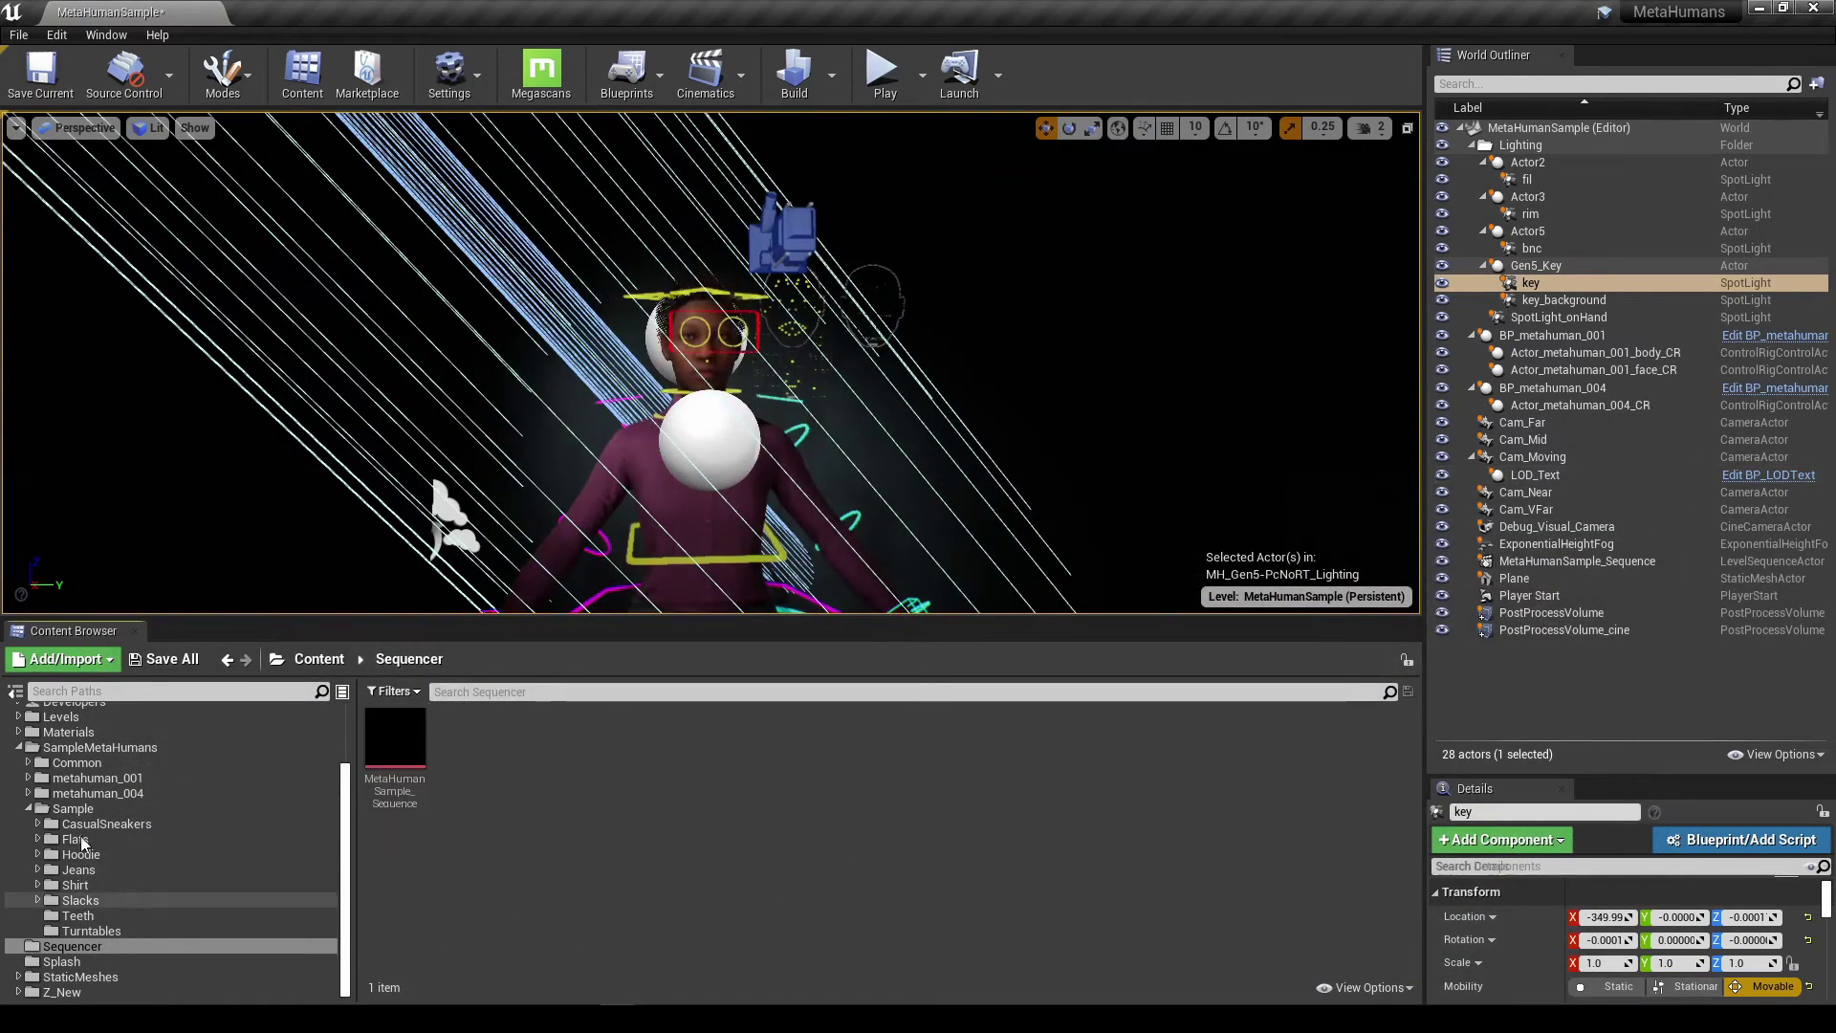
pyautogui.click(61, 716)
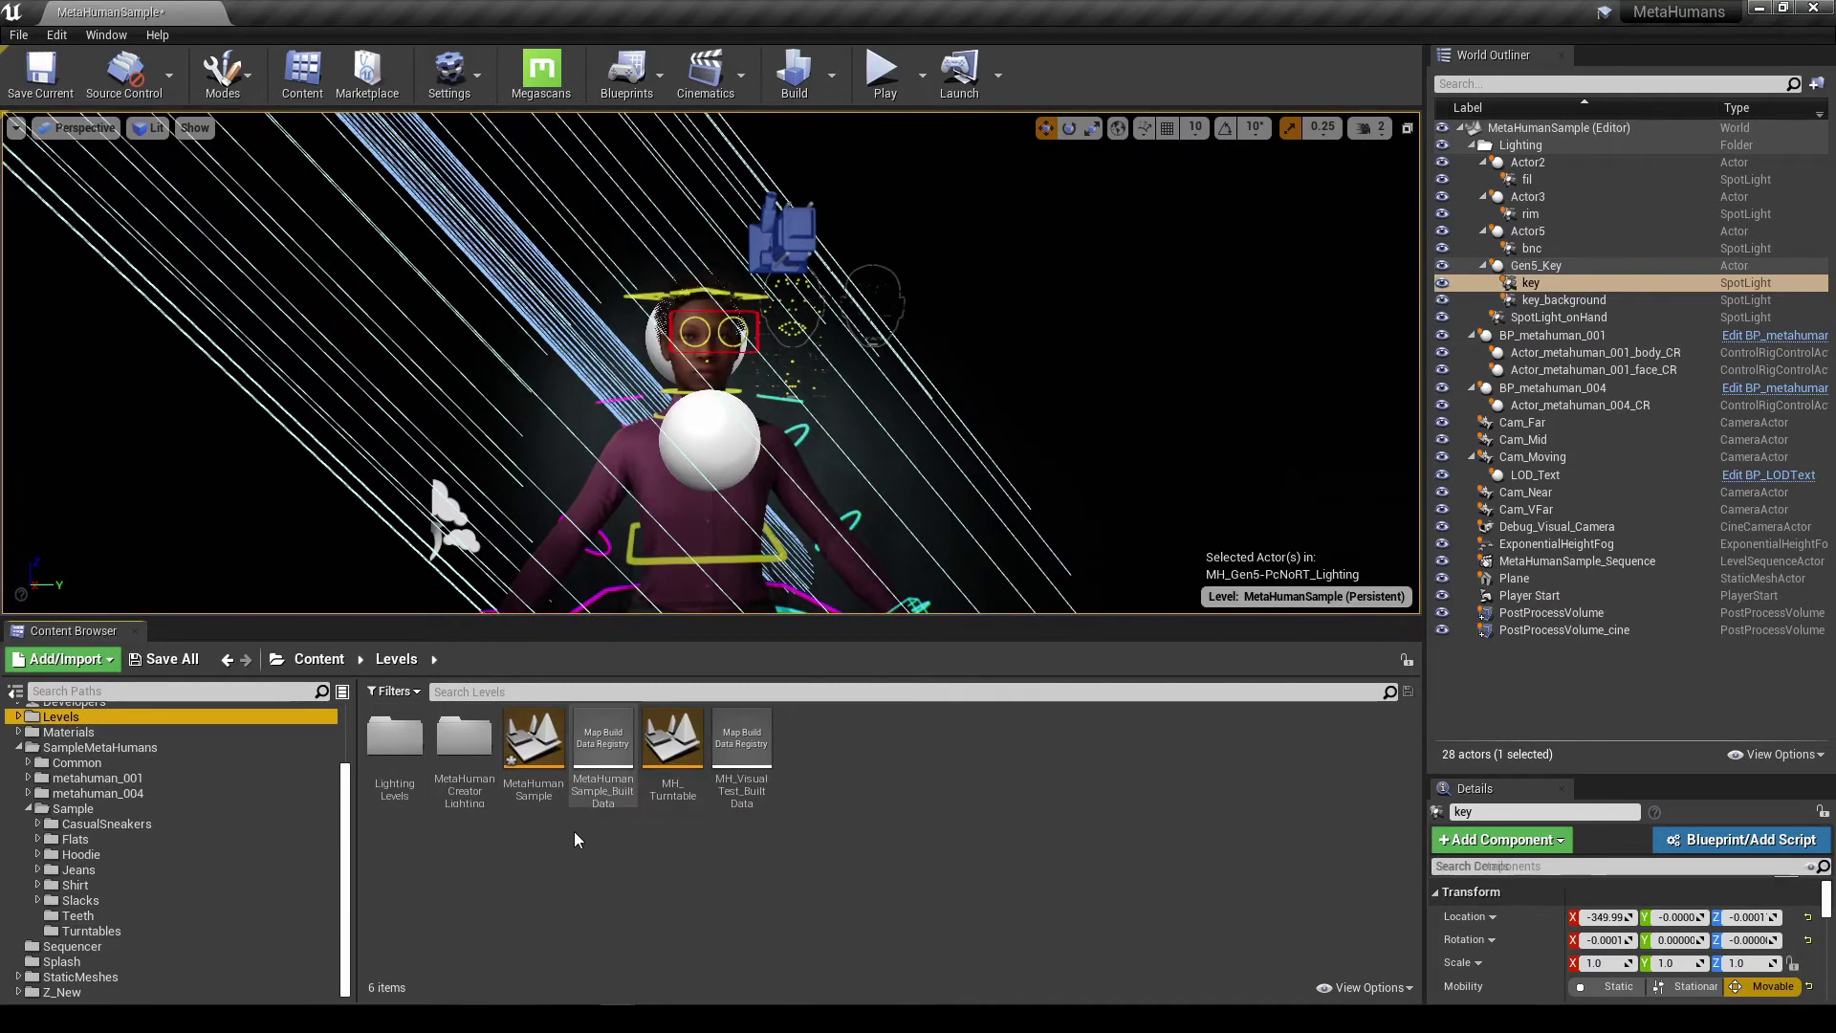
pyautogui.doubleClick(676, 756)
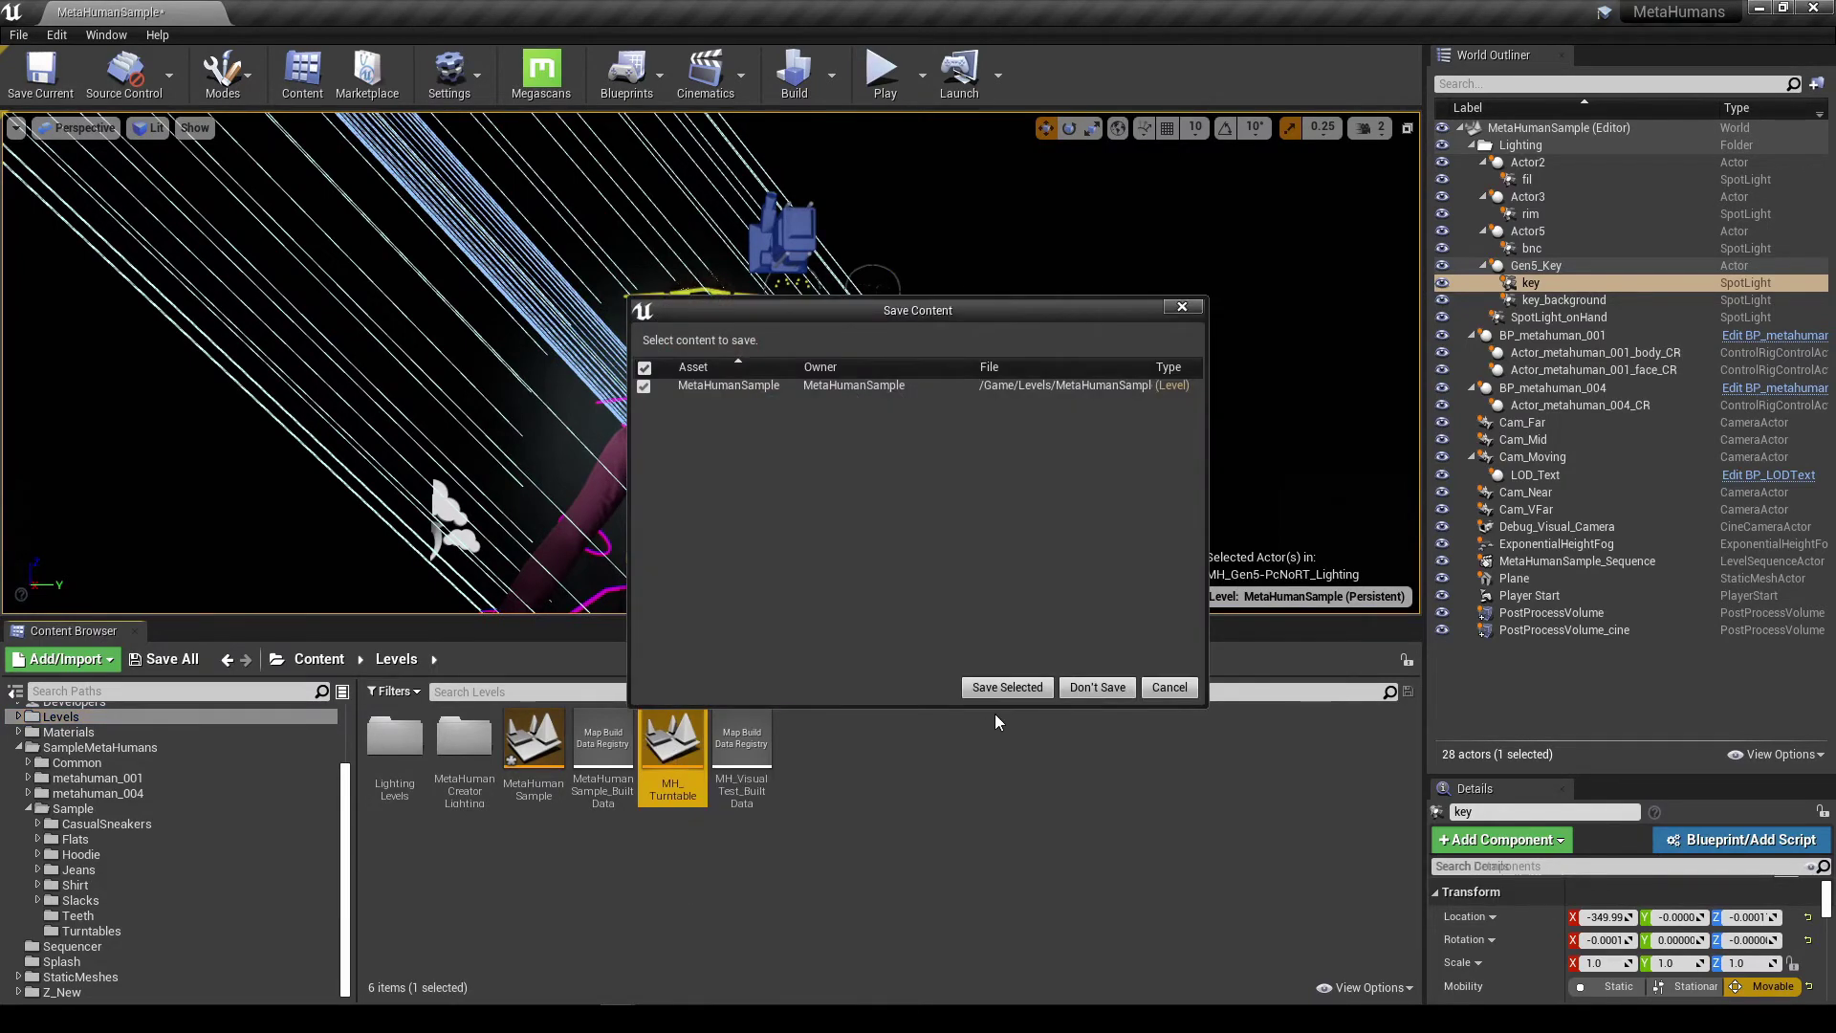
pyautogui.click(1077, 686)
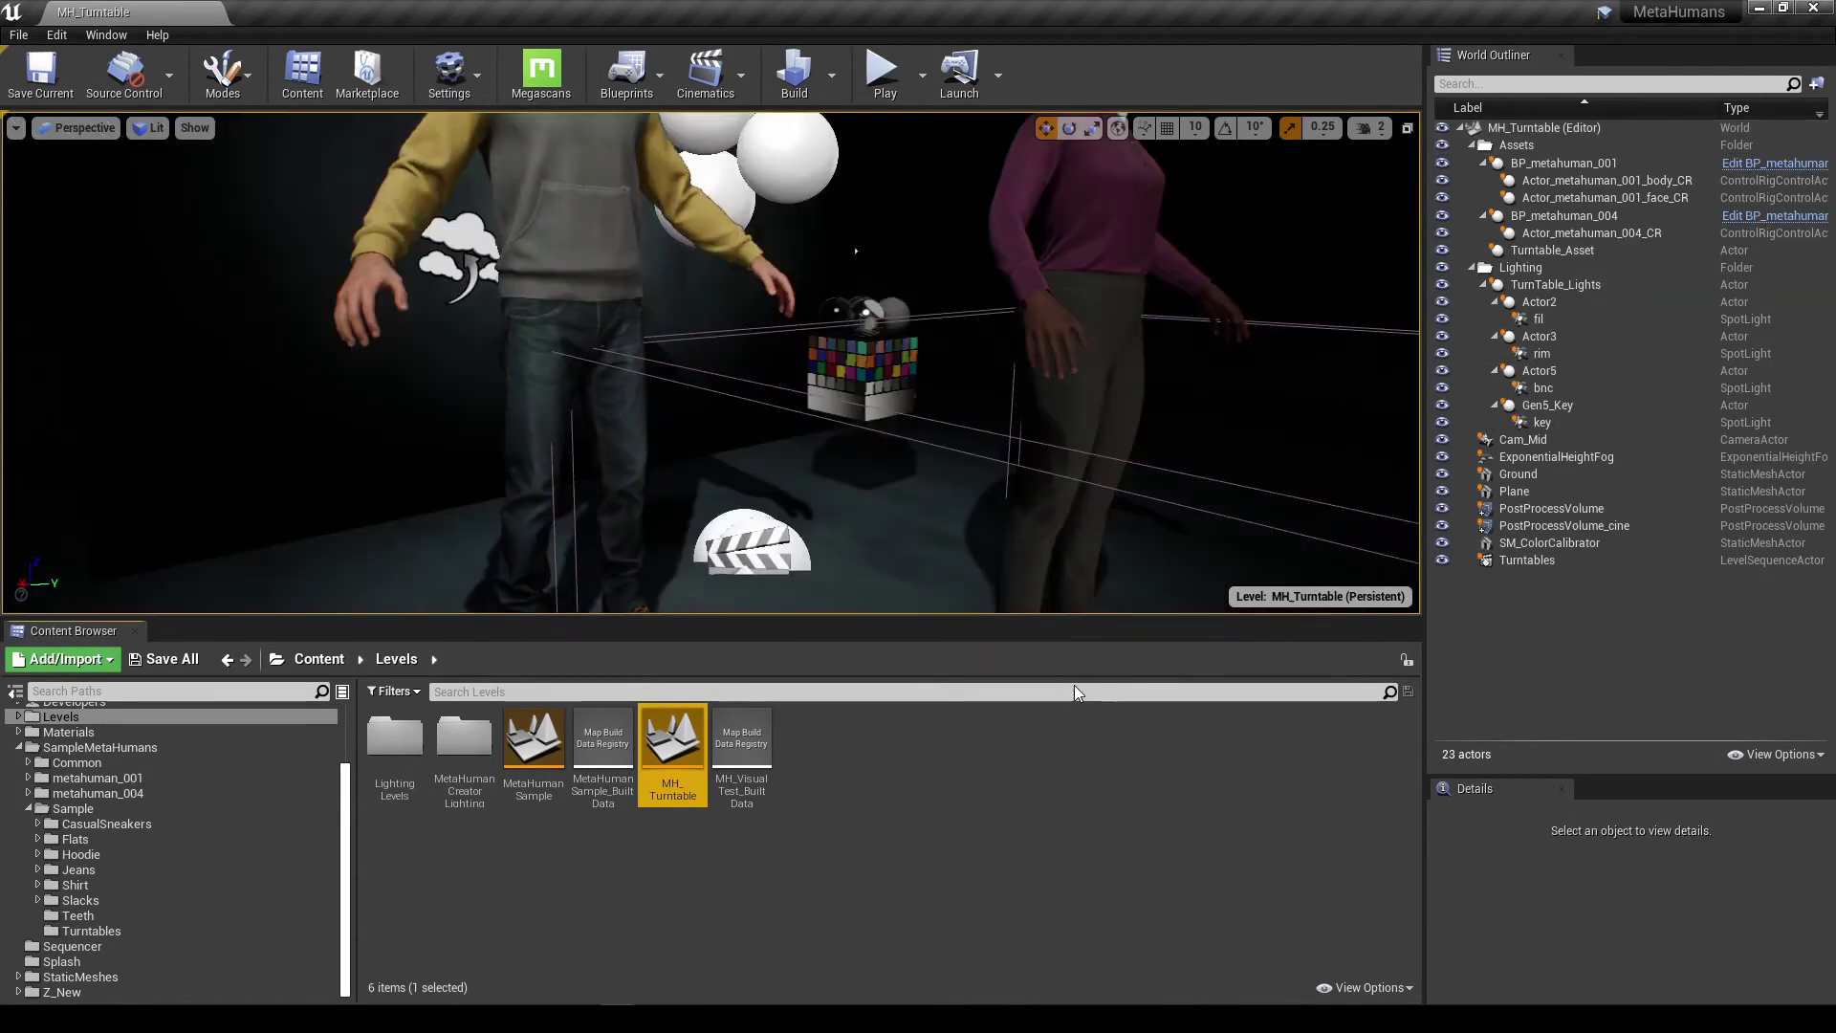
pyautogui.moveTo(1031, 430); pyautogui.dragTo(1017, 363)
pyautogui.moveTo(909, 338)
pyautogui.mouseDown()
pyautogui.moveTo(787, 320)
pyautogui.moveTo(884, 334)
pyautogui.mouseUp()
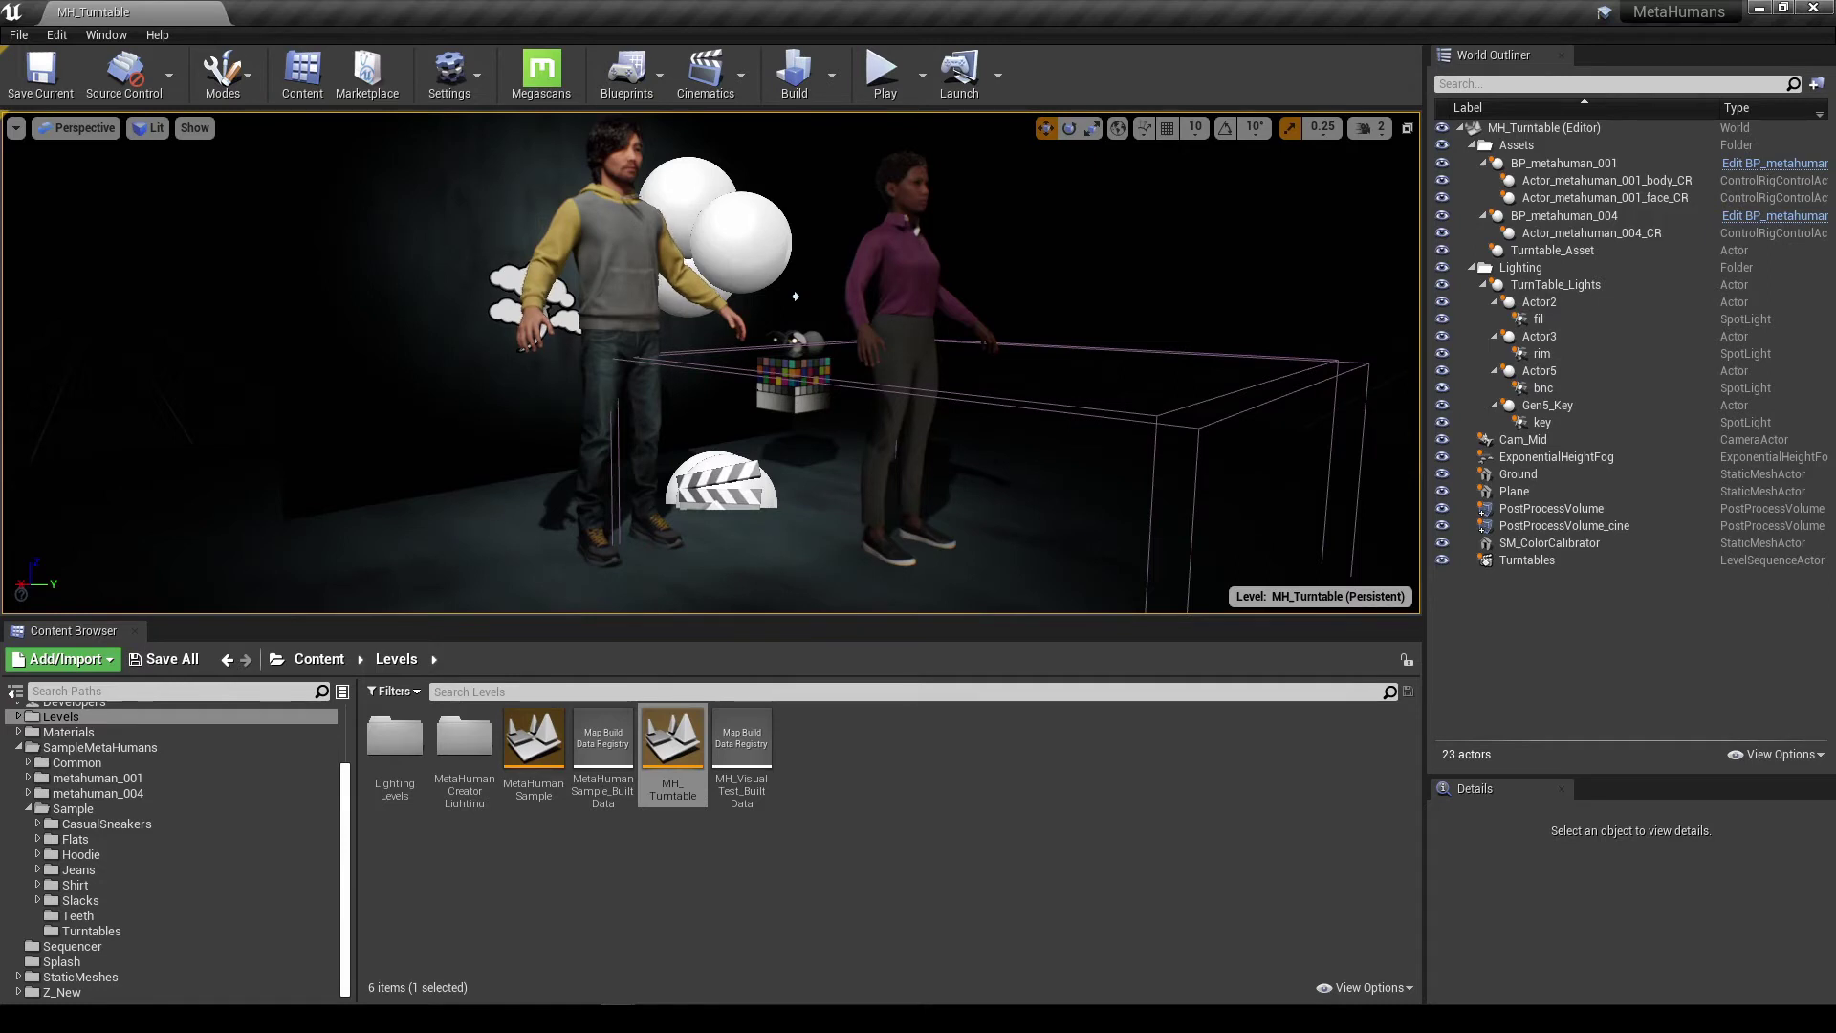
# - Open the Turntable_Template sequence from the SampleMetaHumans/Sample/Turntables folder and reposition its Sequencer window
pyautogui.click(91, 932)
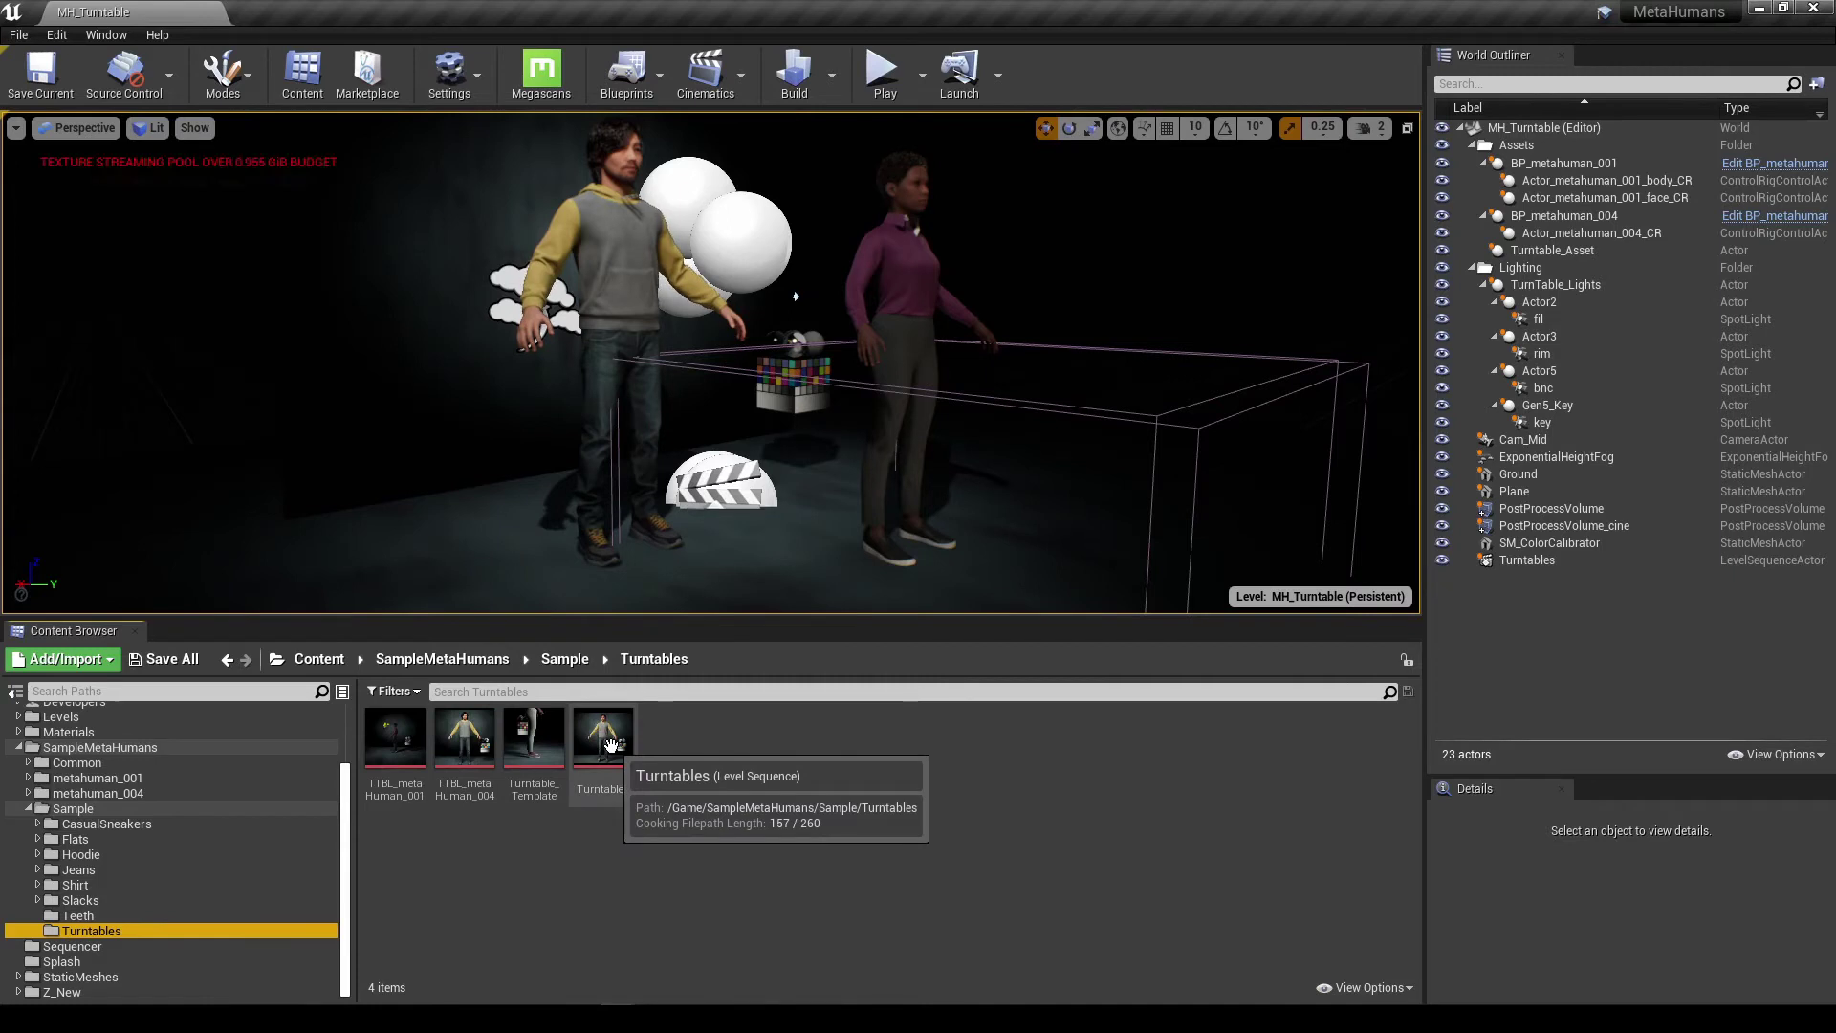
pyautogui.doubleClick(536, 738)
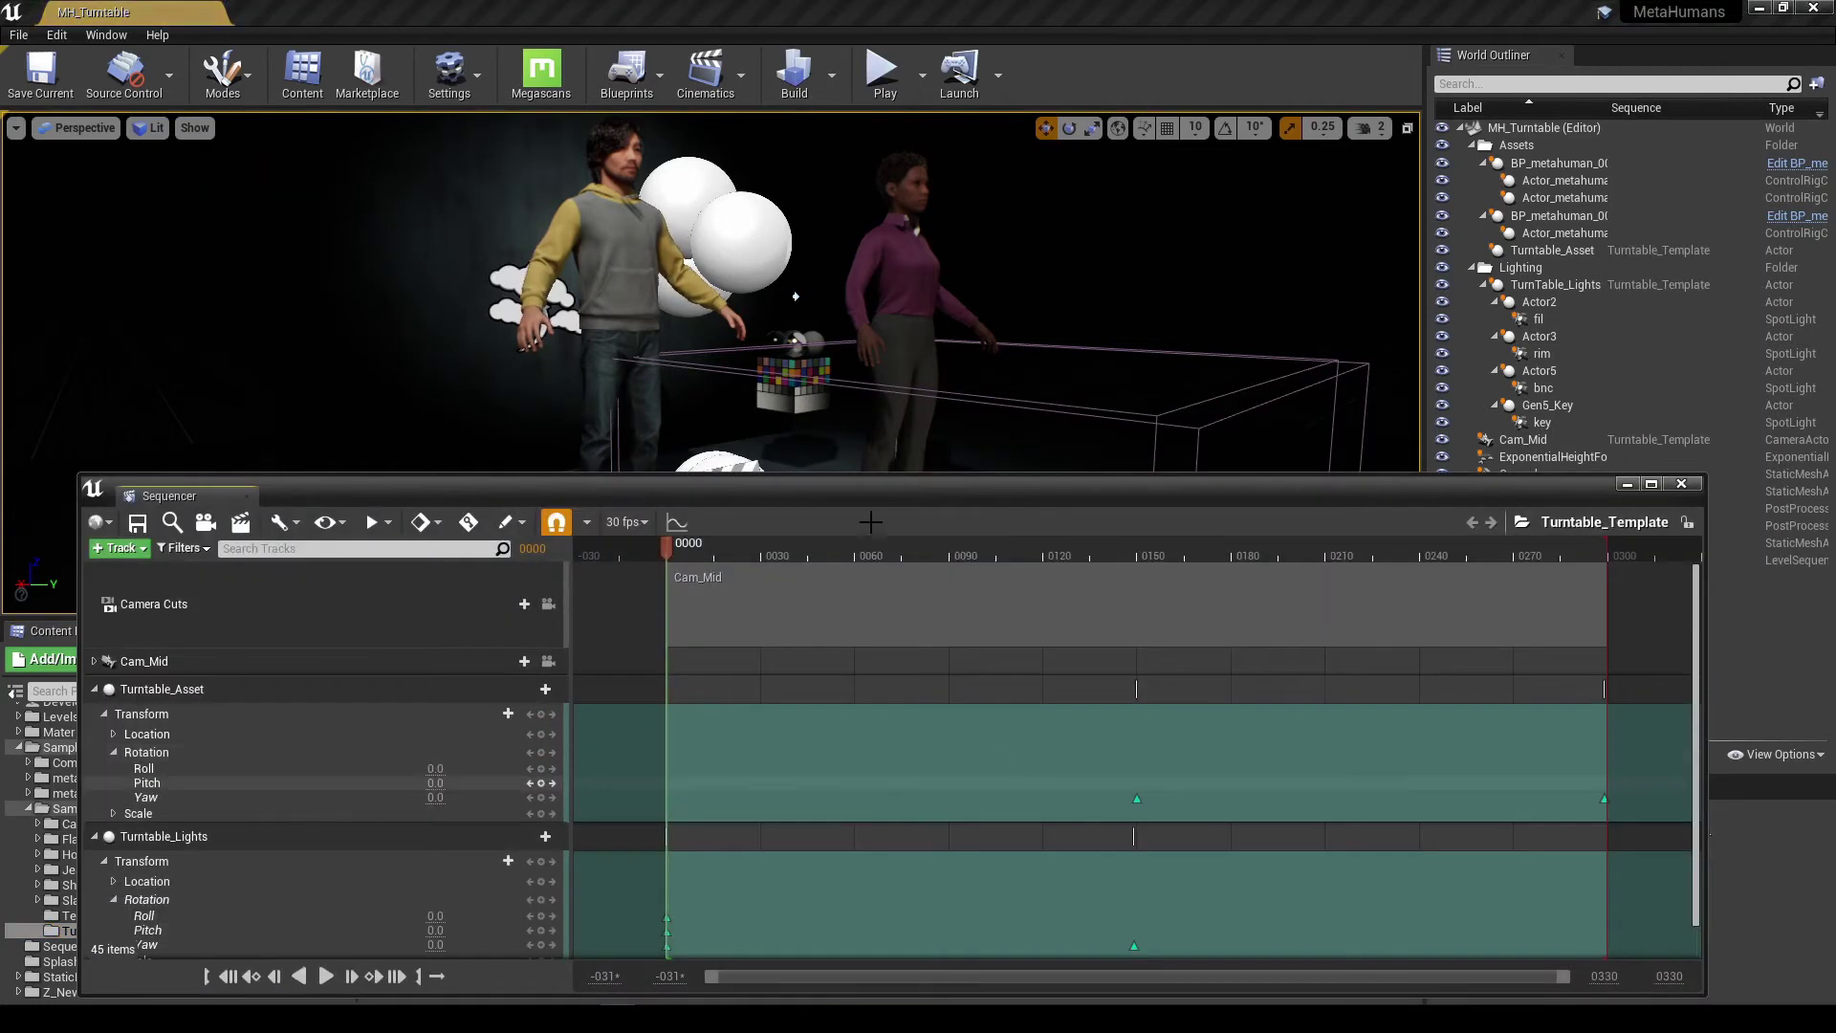
pyautogui.moveTo(829, 490); pyautogui.dragTo(916, 449)
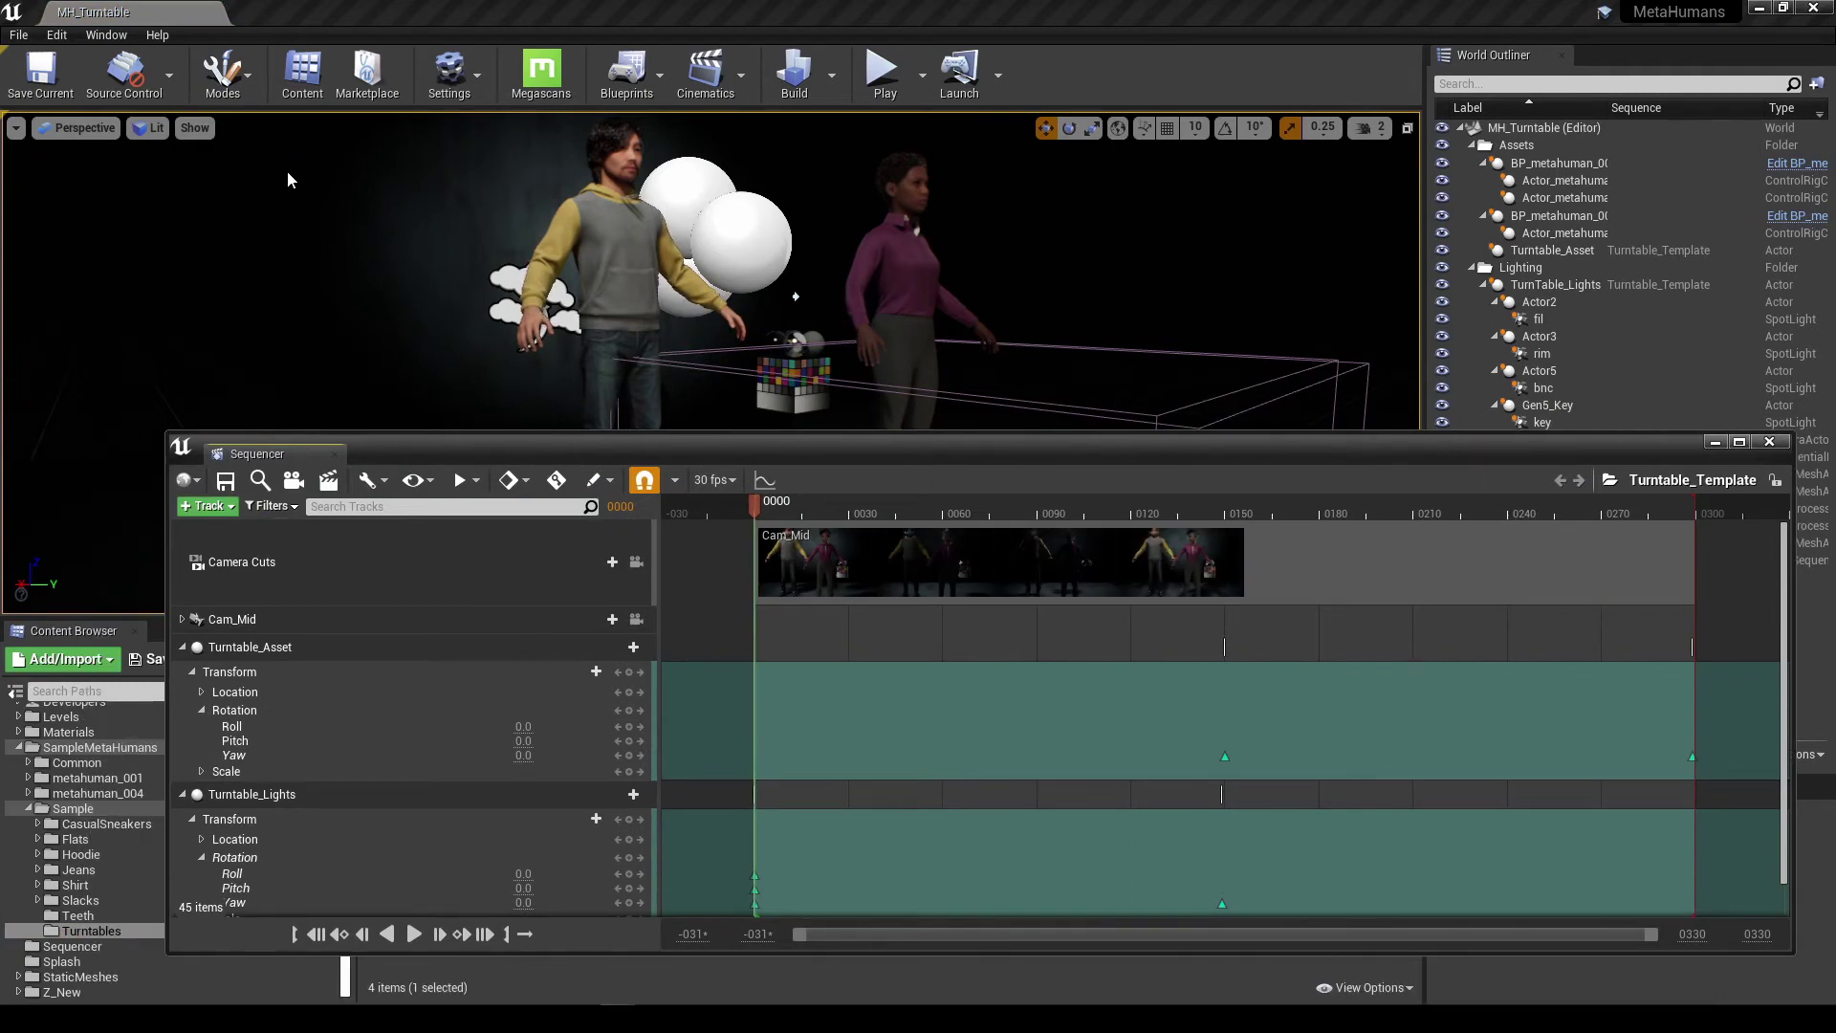
pyautogui.moveTo(408, 454); pyautogui.dragTo(387, 362)
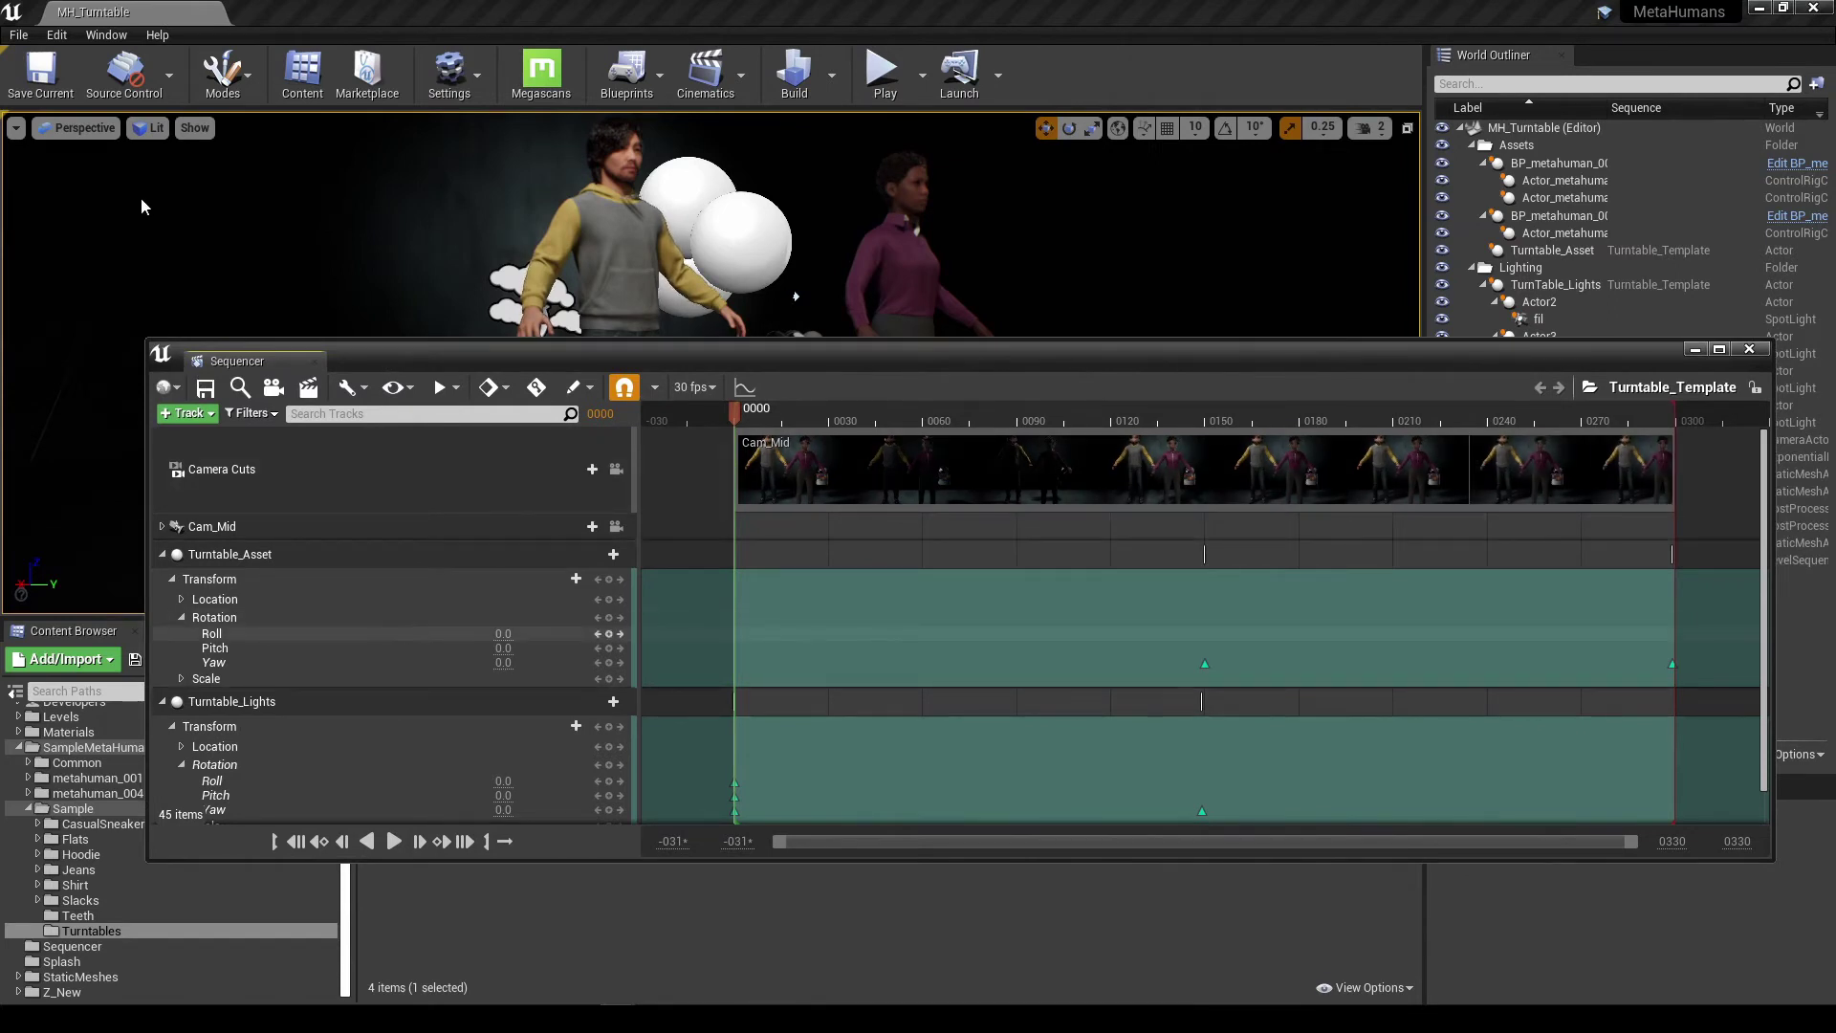
# - Open the Output Log and query the r.Streaming.PoolSize console variable
pyautogui.click(108, 35)
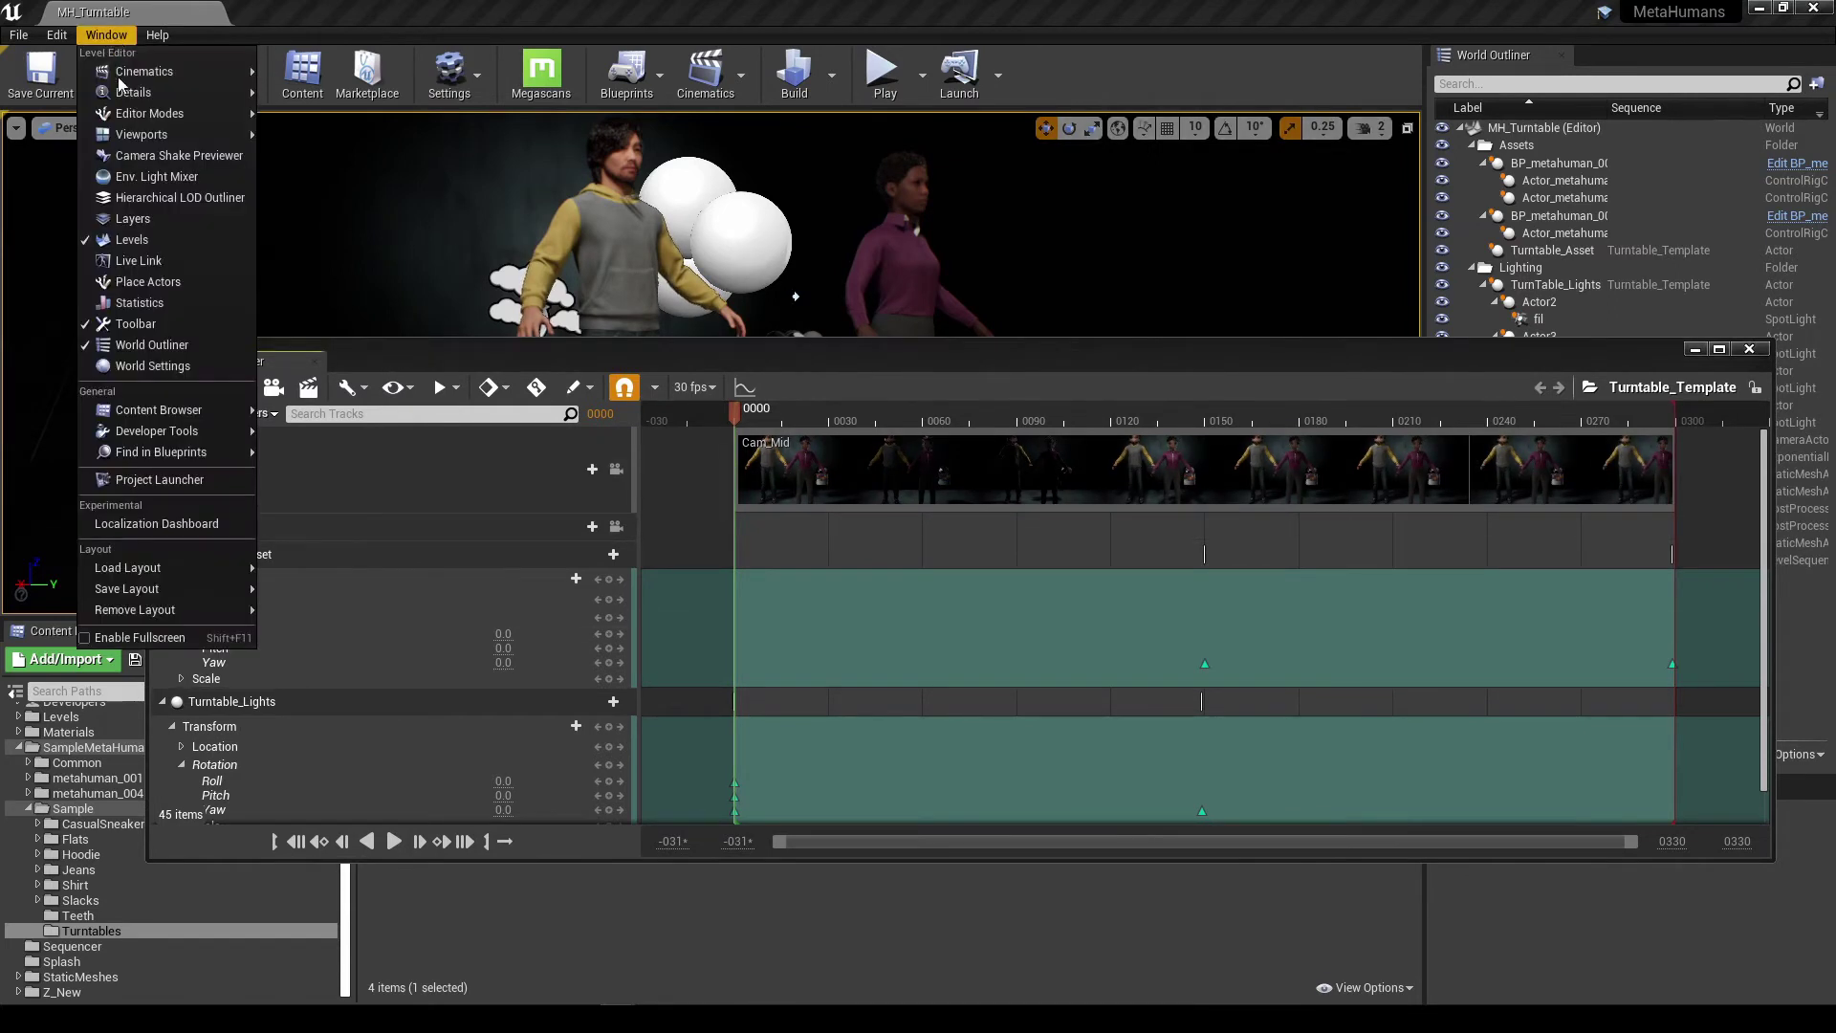
pyautogui.moveTo(160, 412)
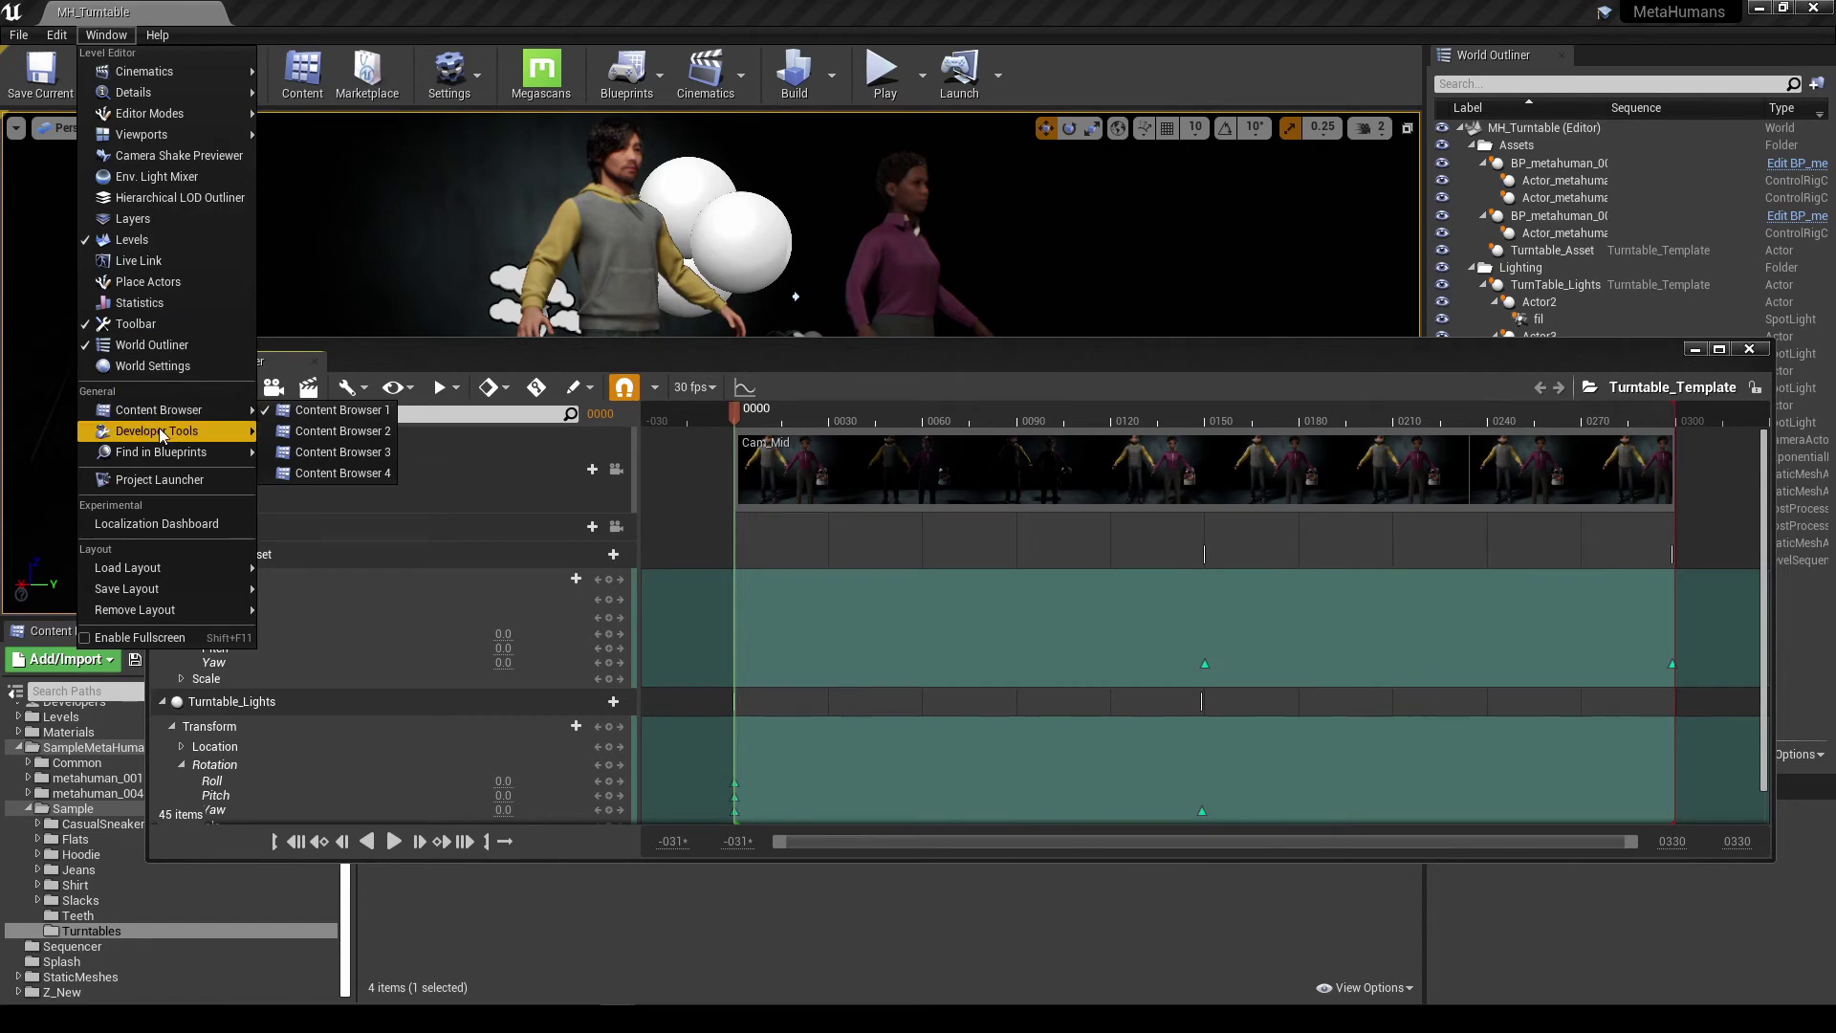
pyautogui.click(316, 602)
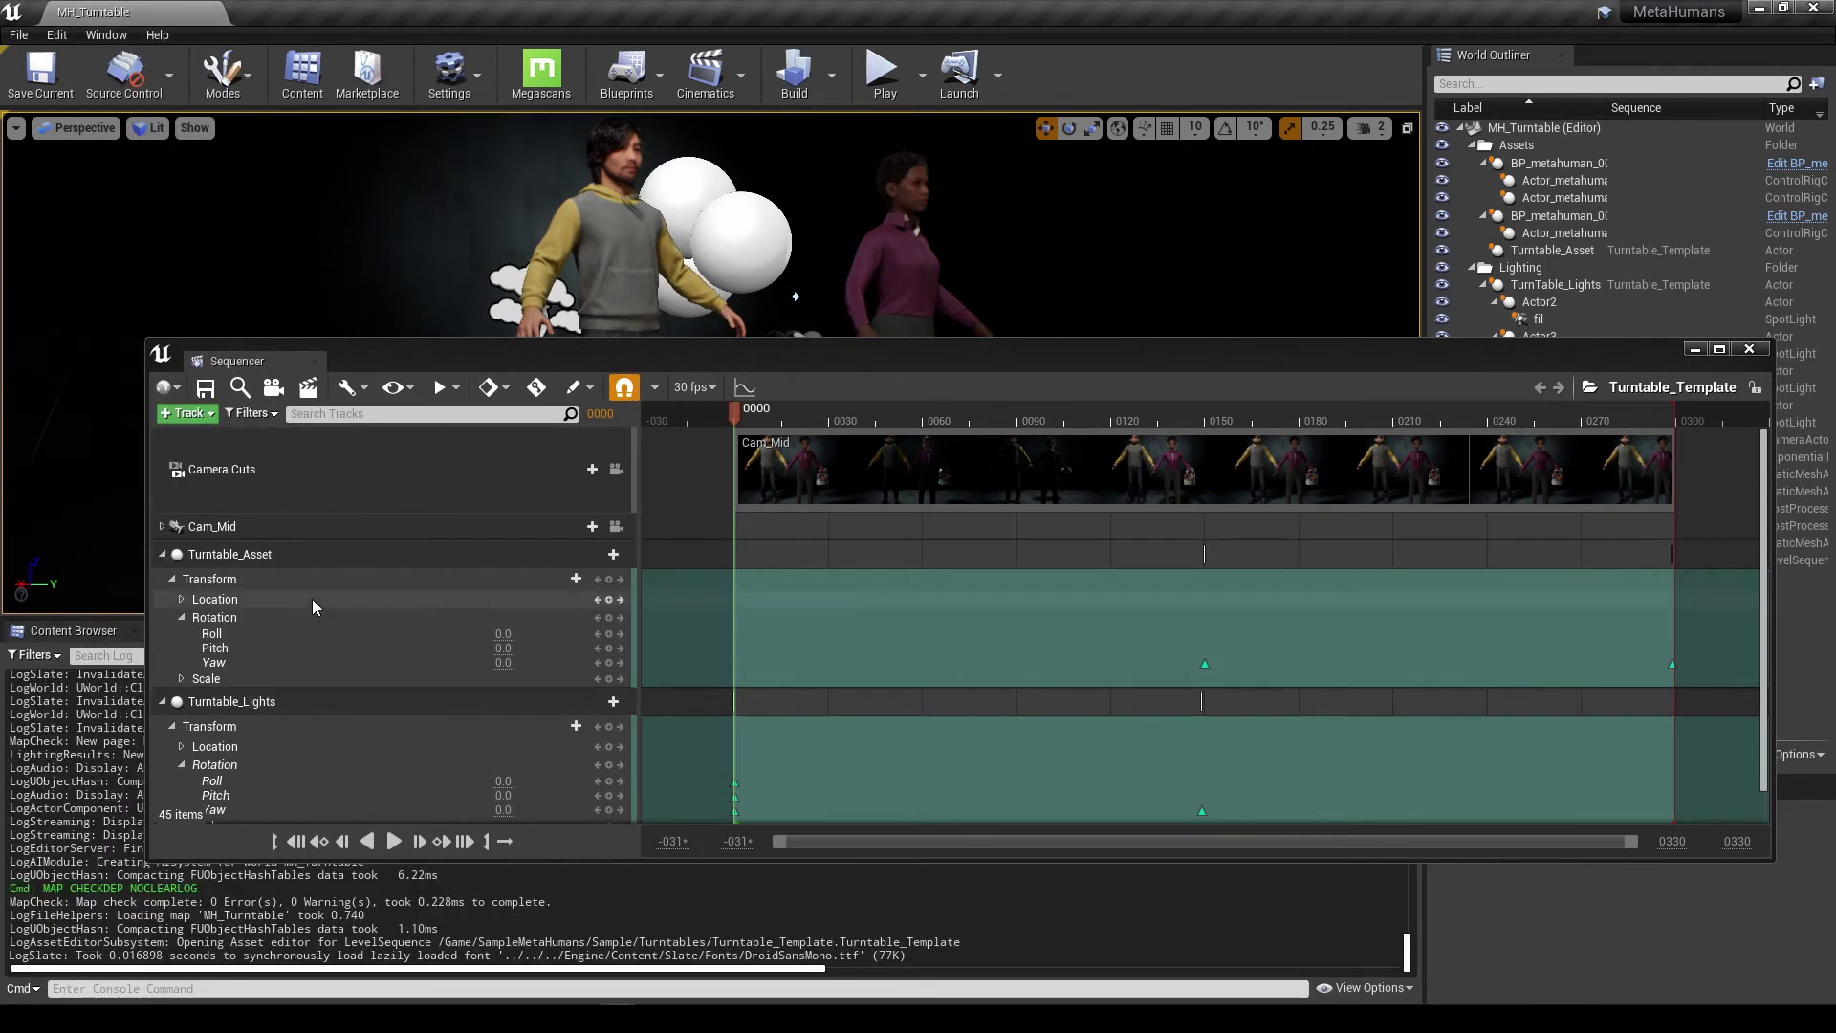
pyautogui.click(199, 987)
pyautogui.write('r.')
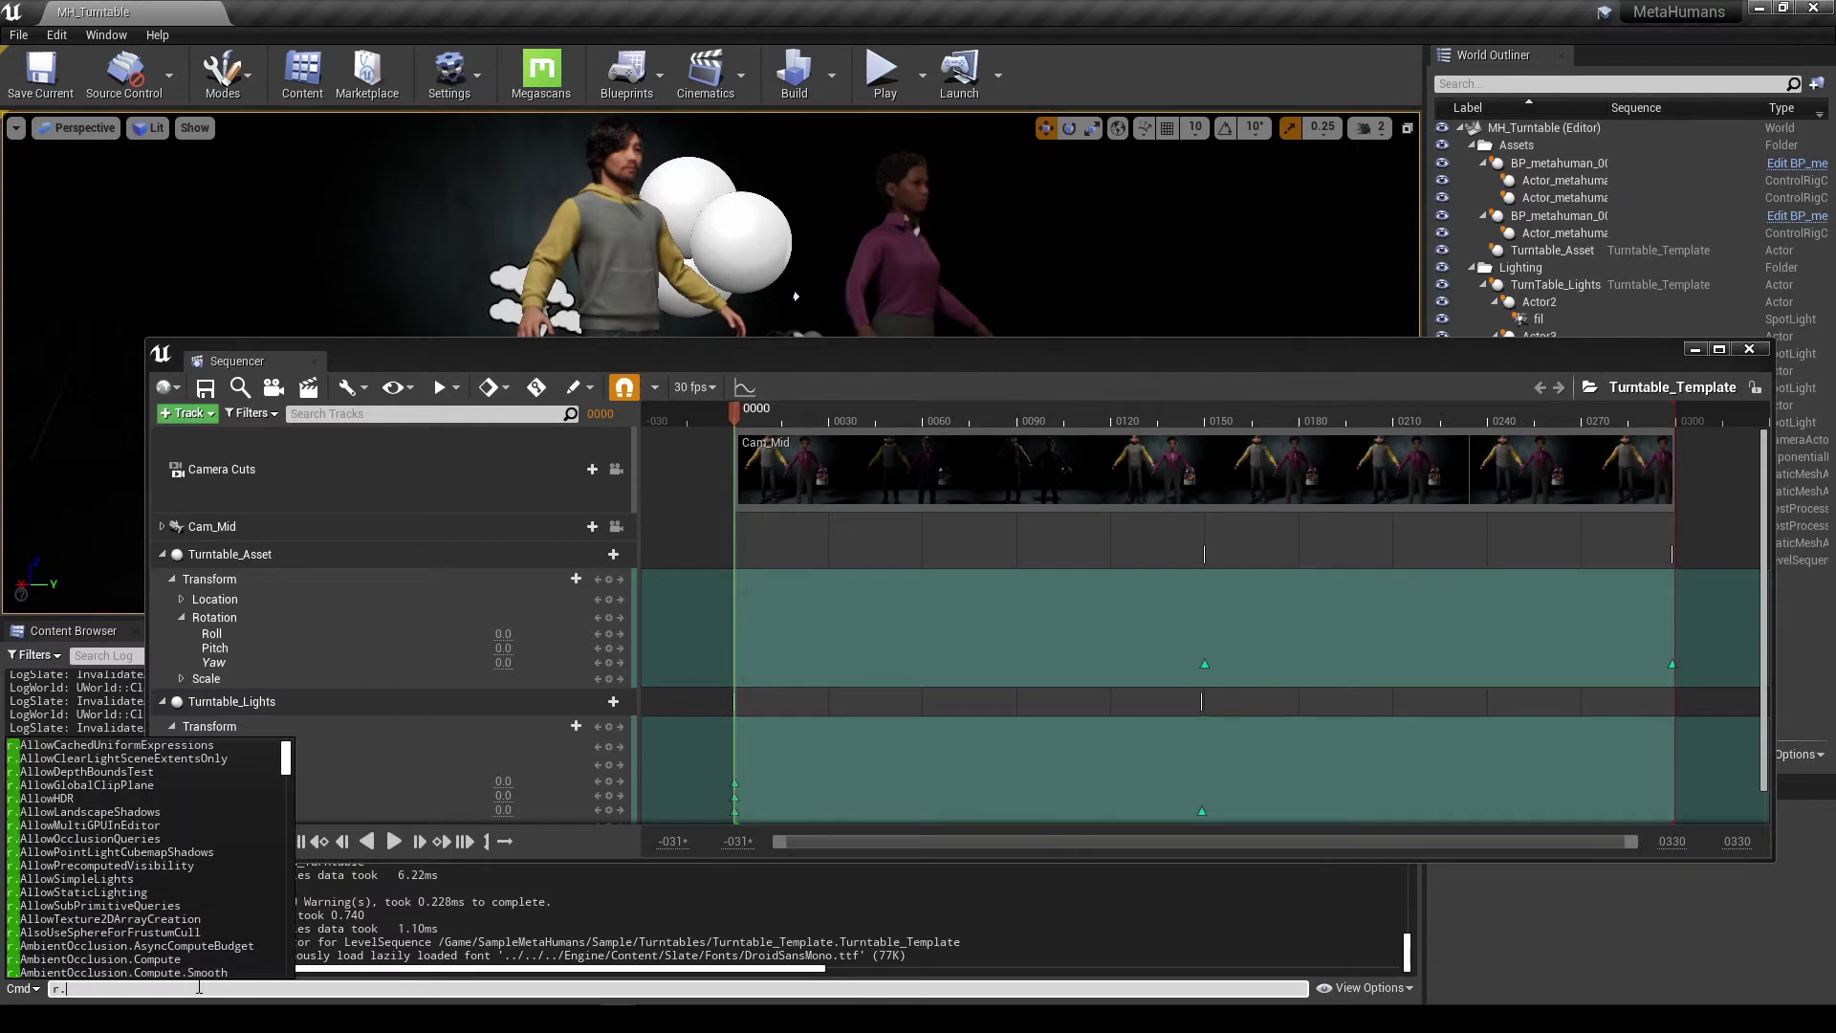
pyautogui.write('Streaming.Po')
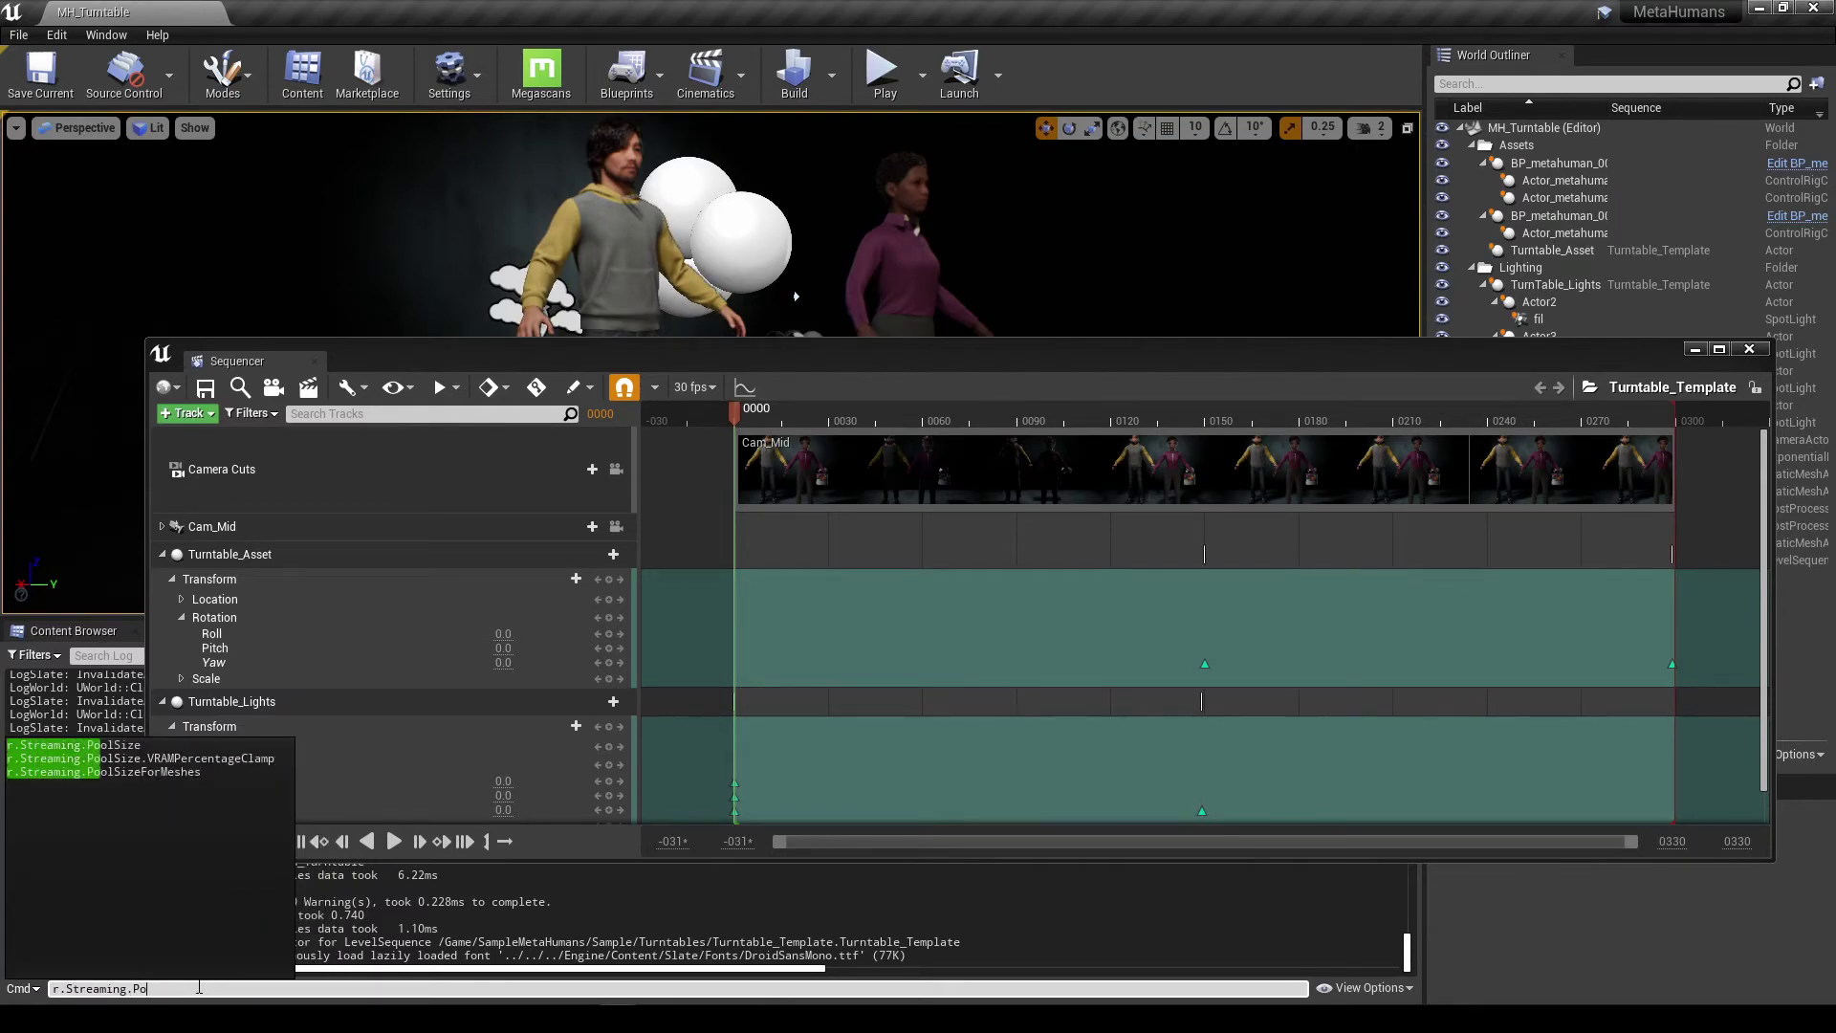
pyautogui.press('Up')
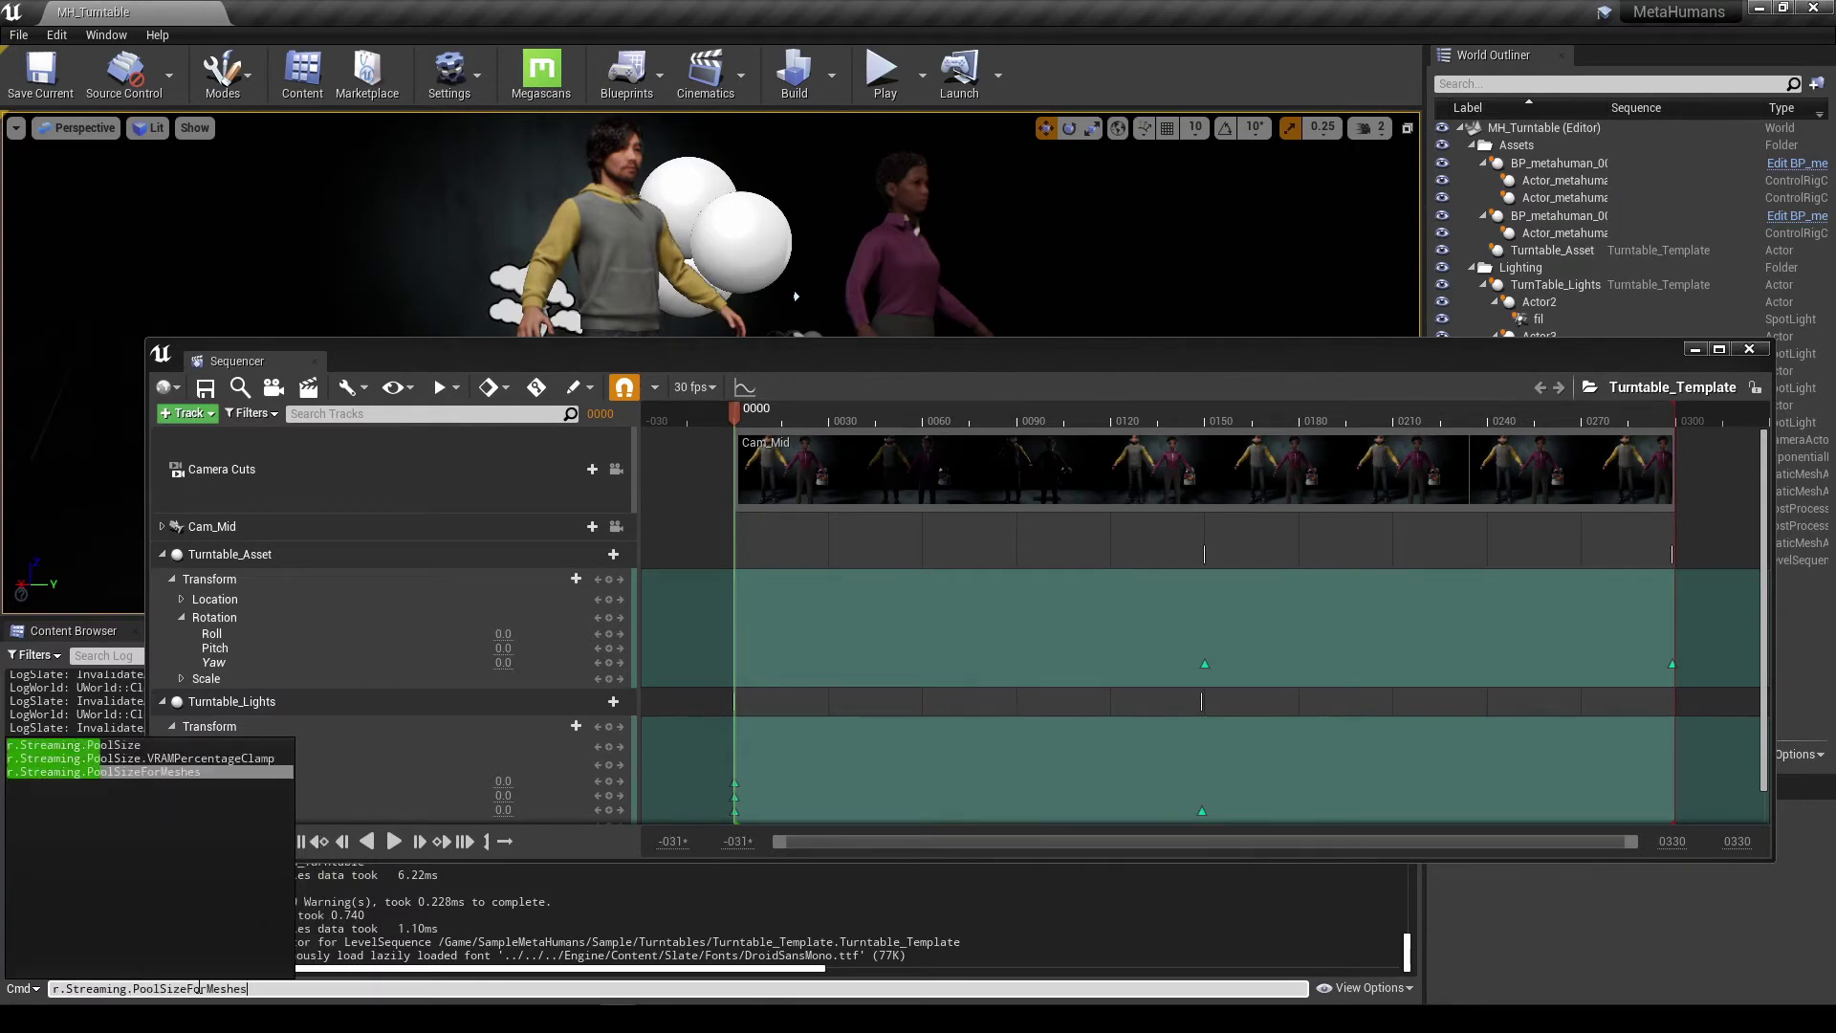
pyautogui.press('Up')
pyautogui.press('Up')
pyautogui.press('Return')
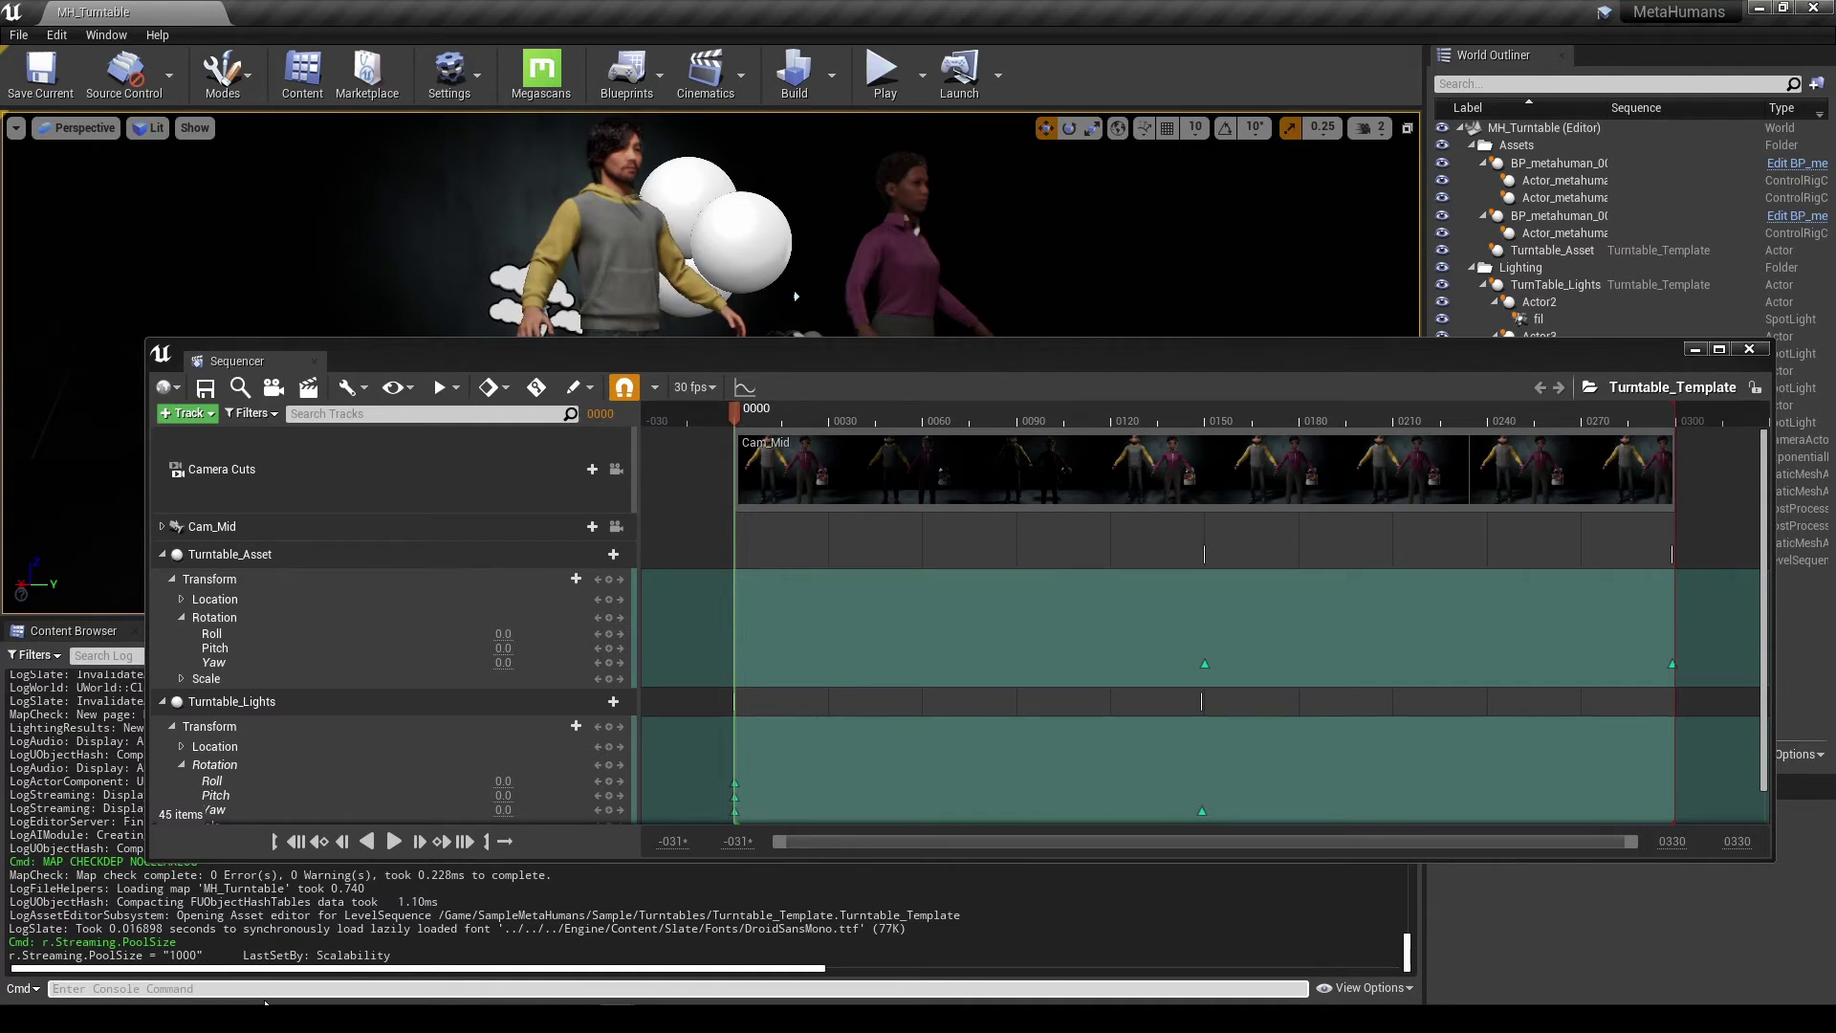
# - Set the texture streaming pool size to 0 with the console command r.Streaming.PoolSize 0
pyautogui.press('Up')
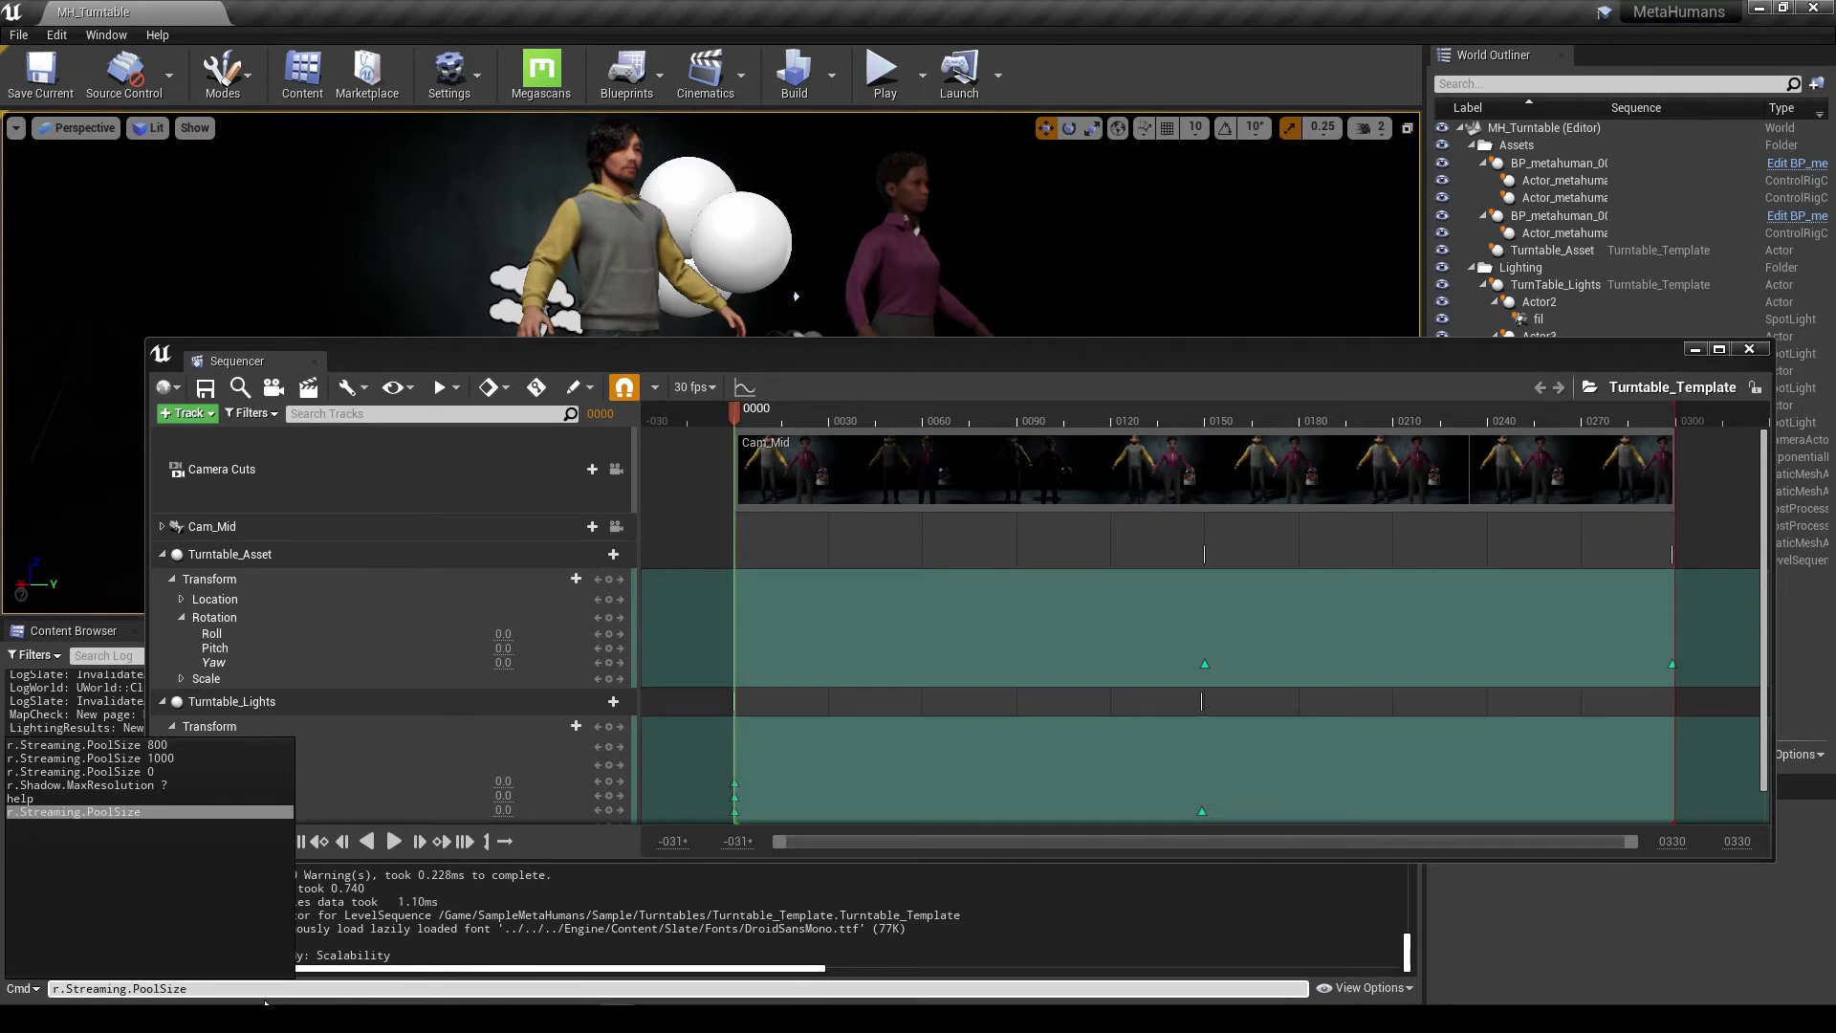
pyautogui.press('Return')
pyautogui.press('Up')
pyautogui.write('0')
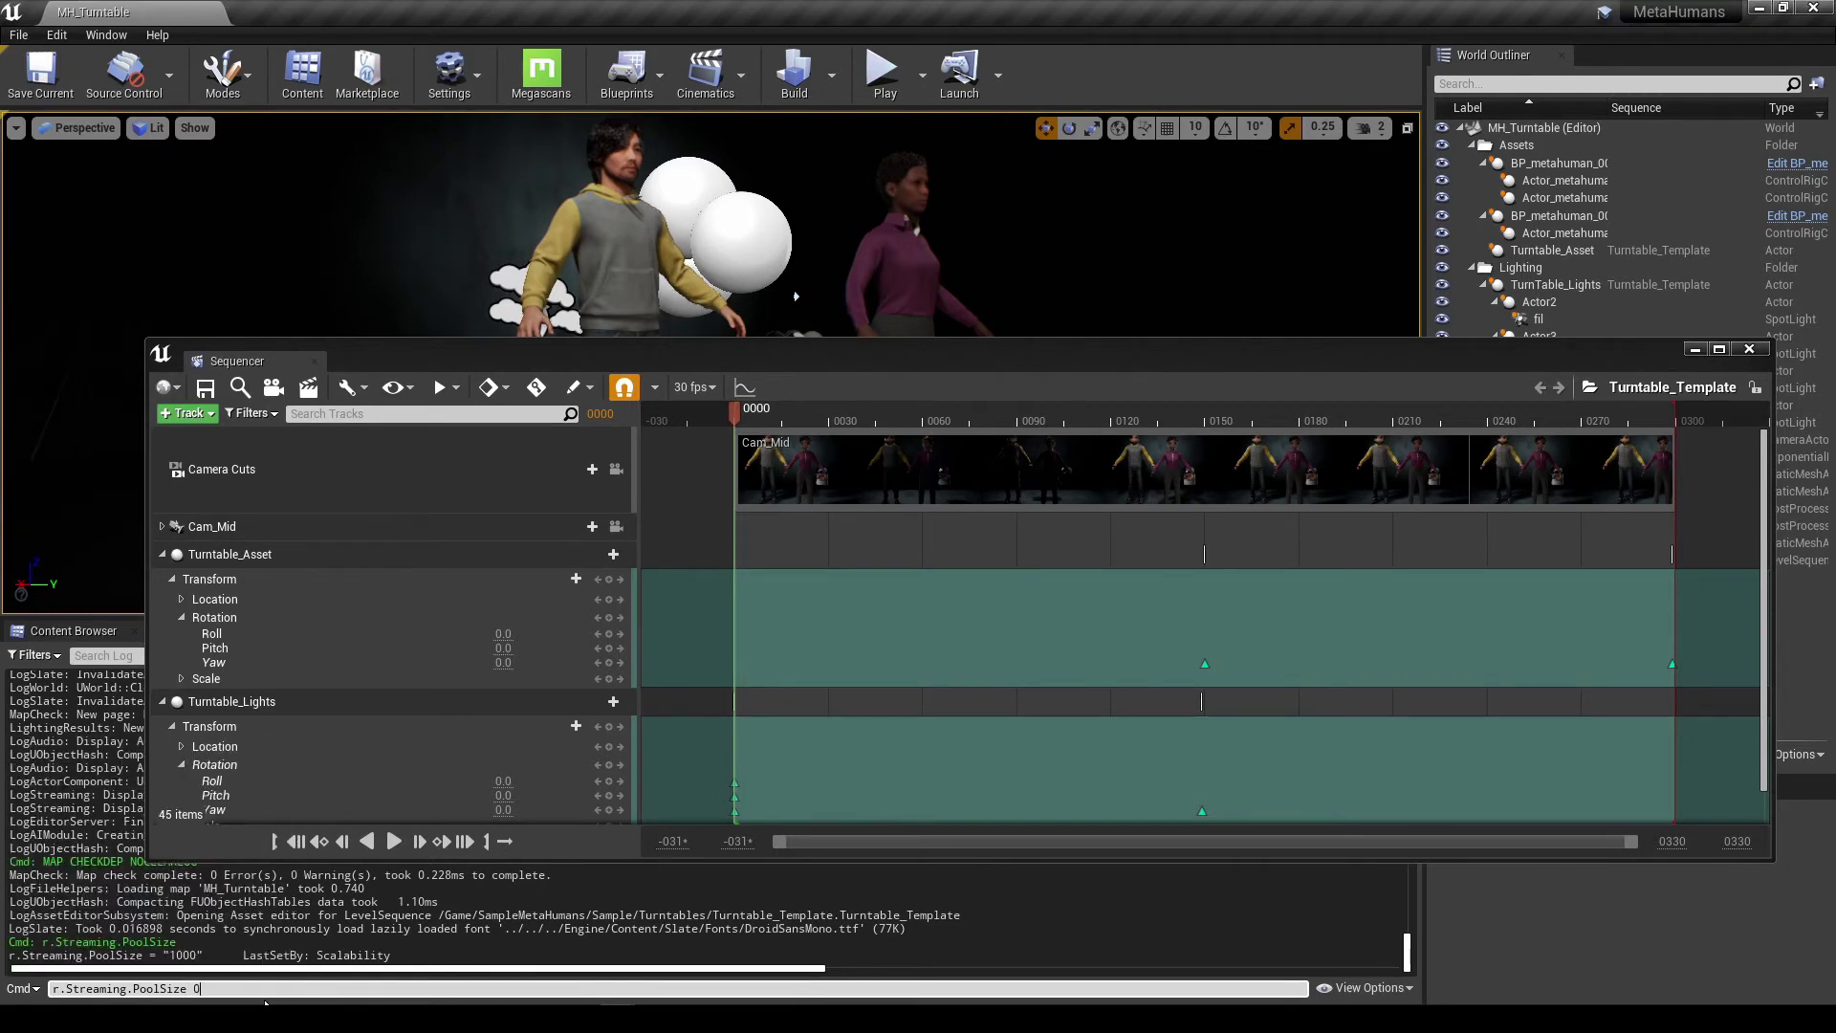
pyautogui.press('Return')
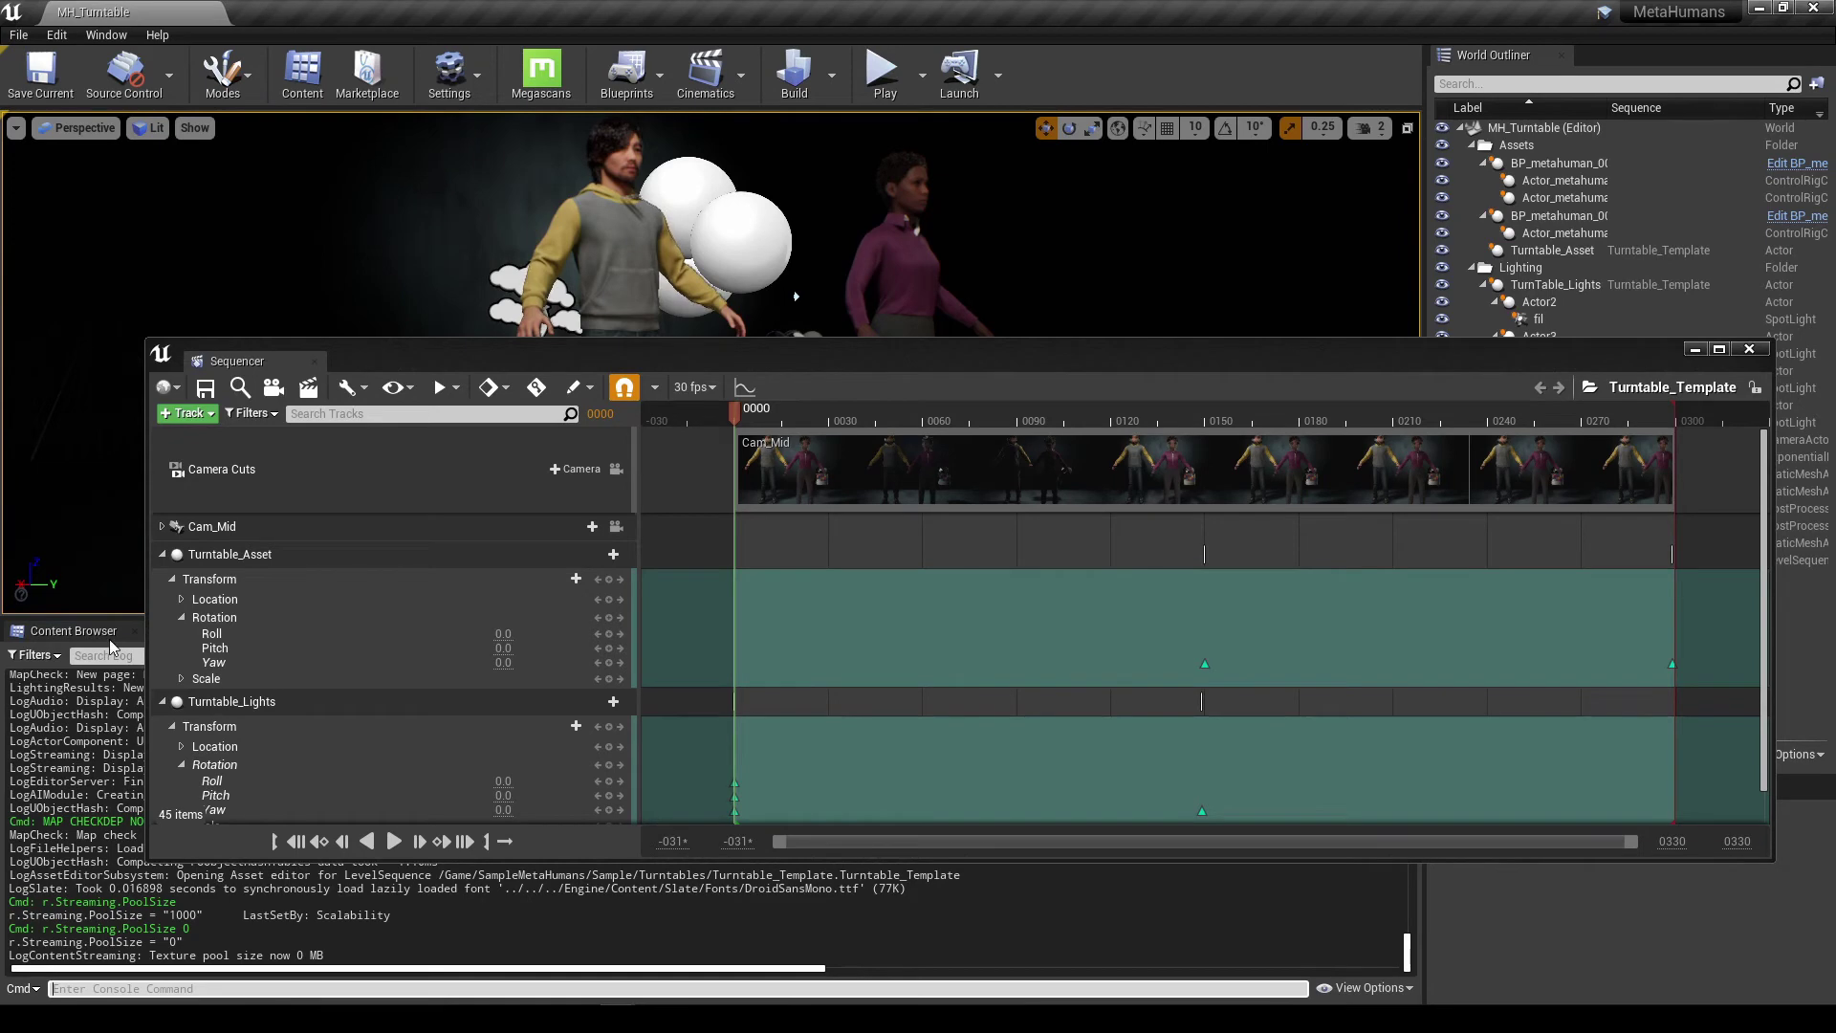
# - Close the Output Log and move the Sequencer window down to uncover the characters in the viewport
pyautogui.moveTo(536, 351); pyautogui.dragTo(663, 196)
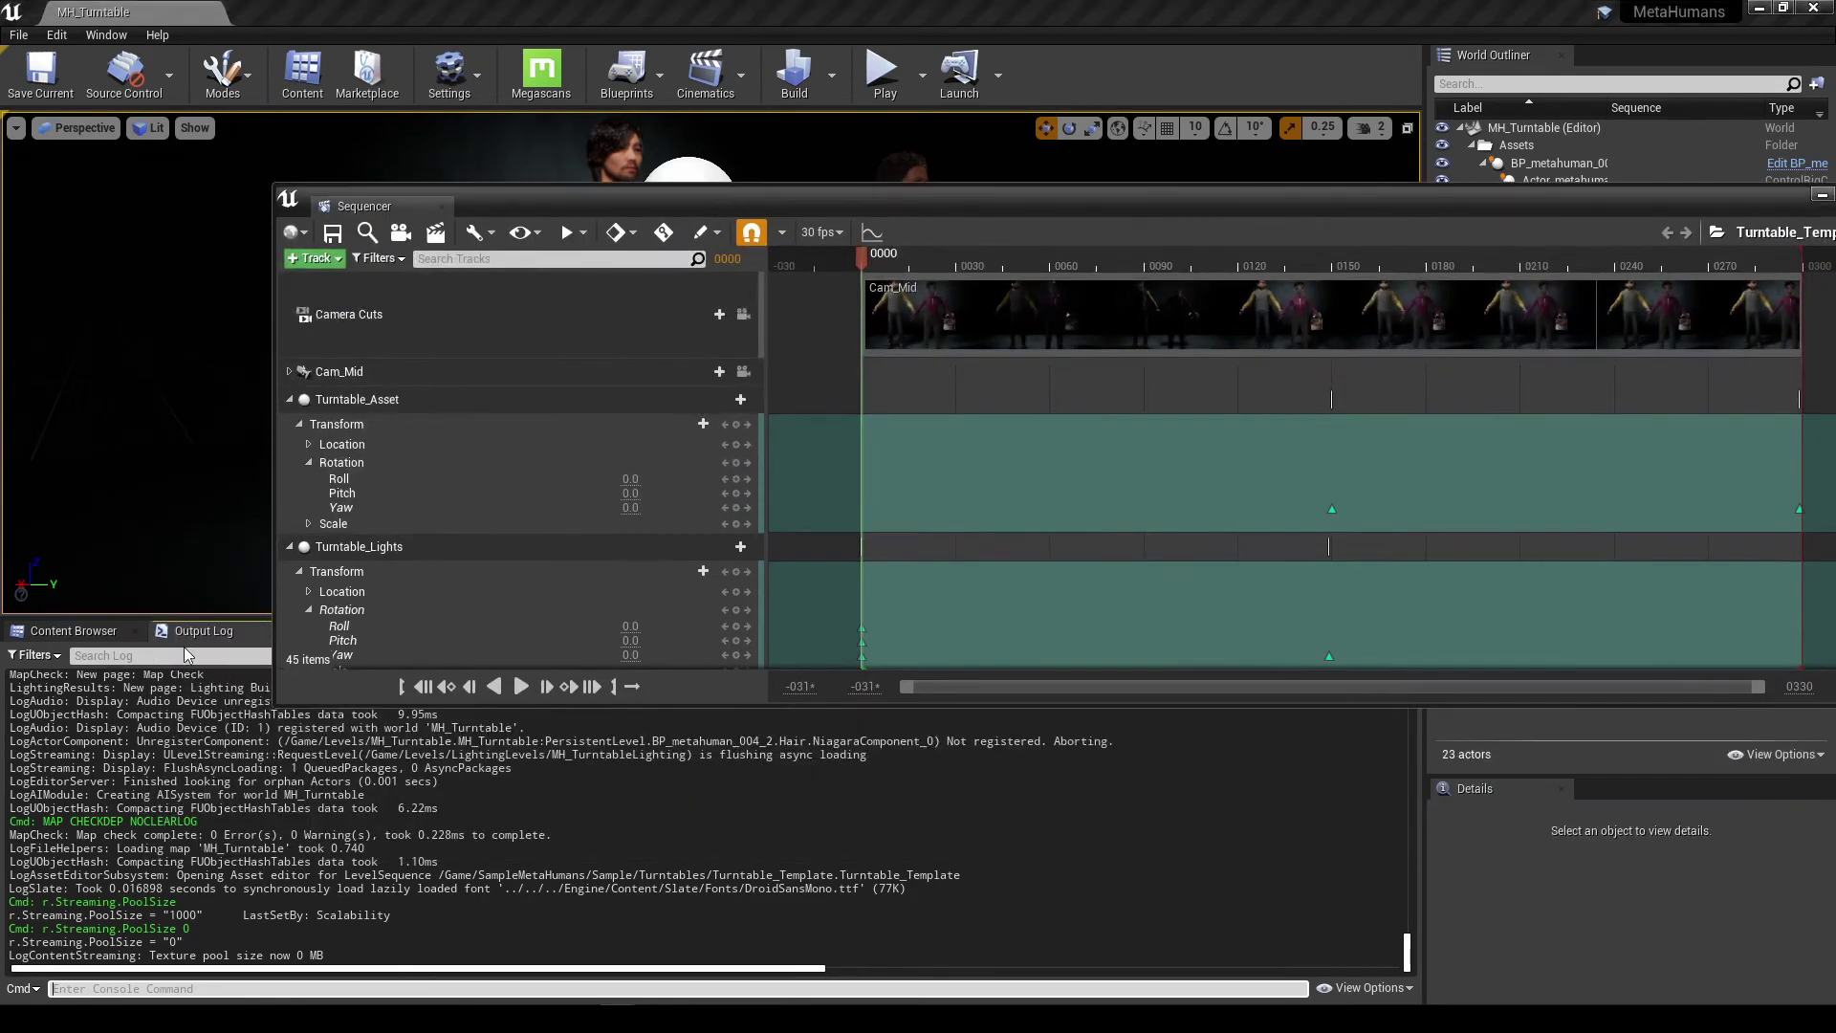
pyautogui.click(220, 623)
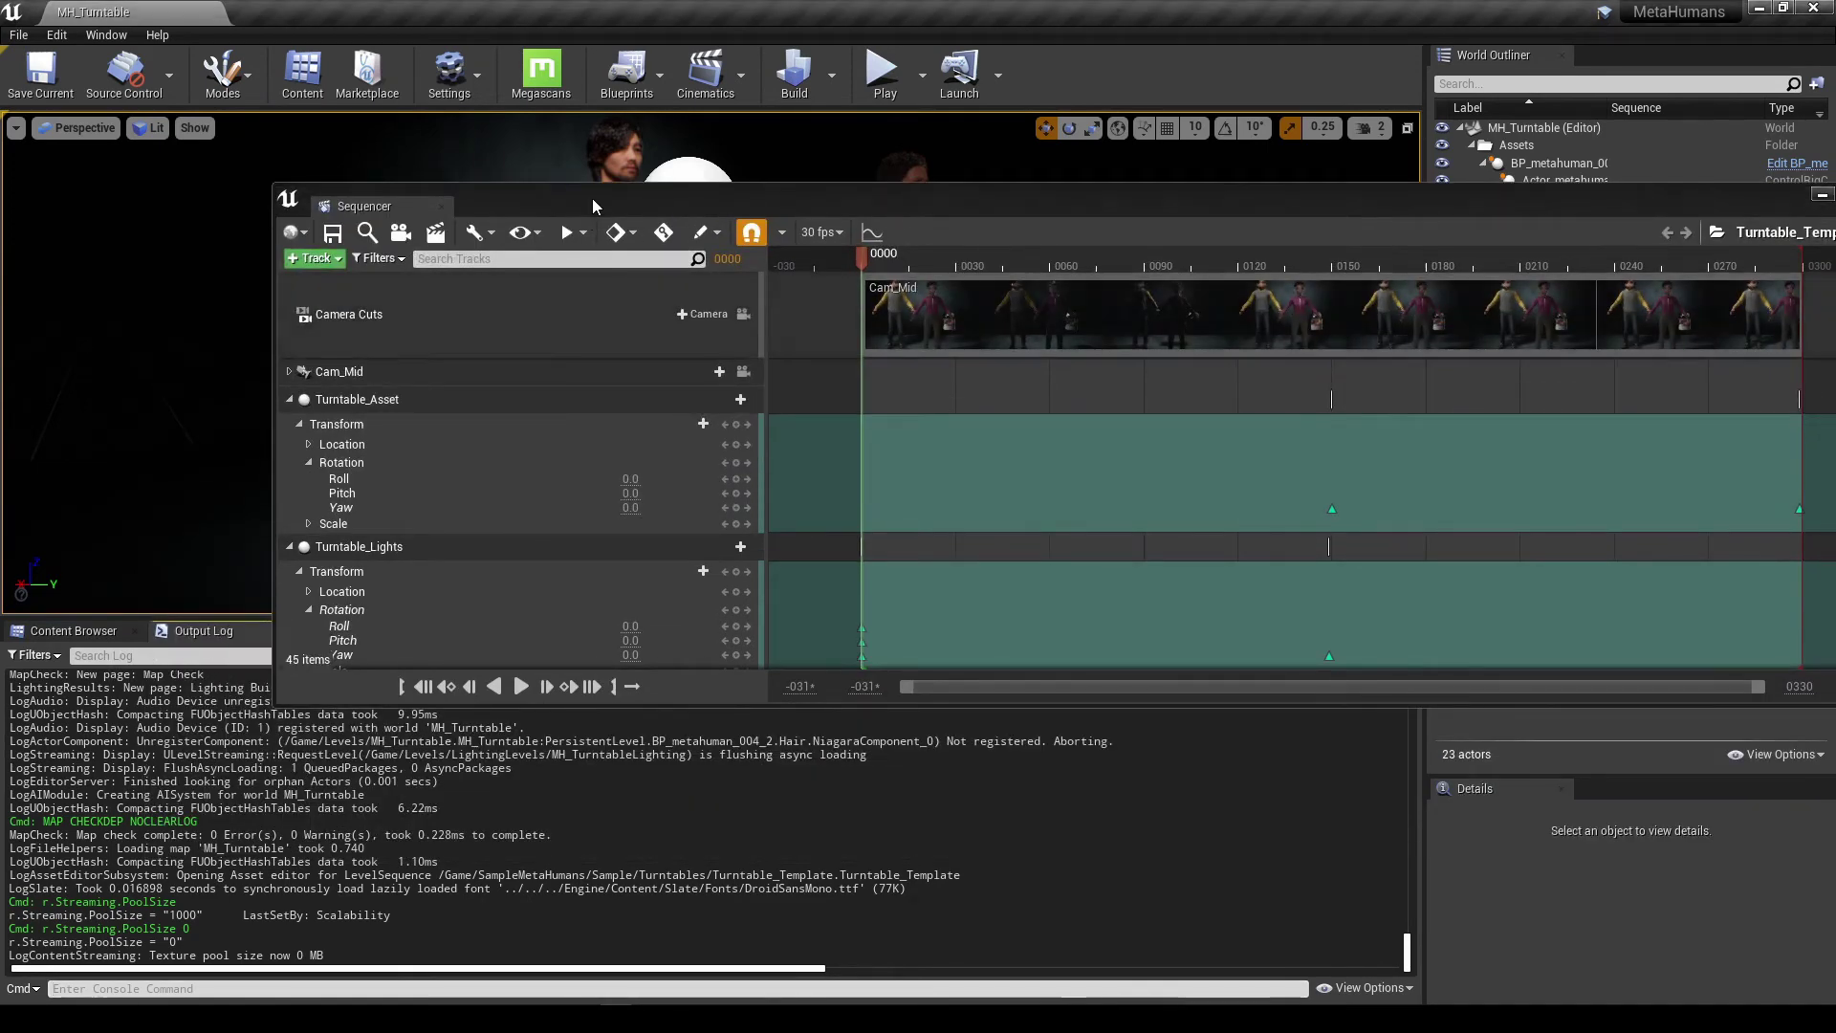
pyautogui.click(738, 689)
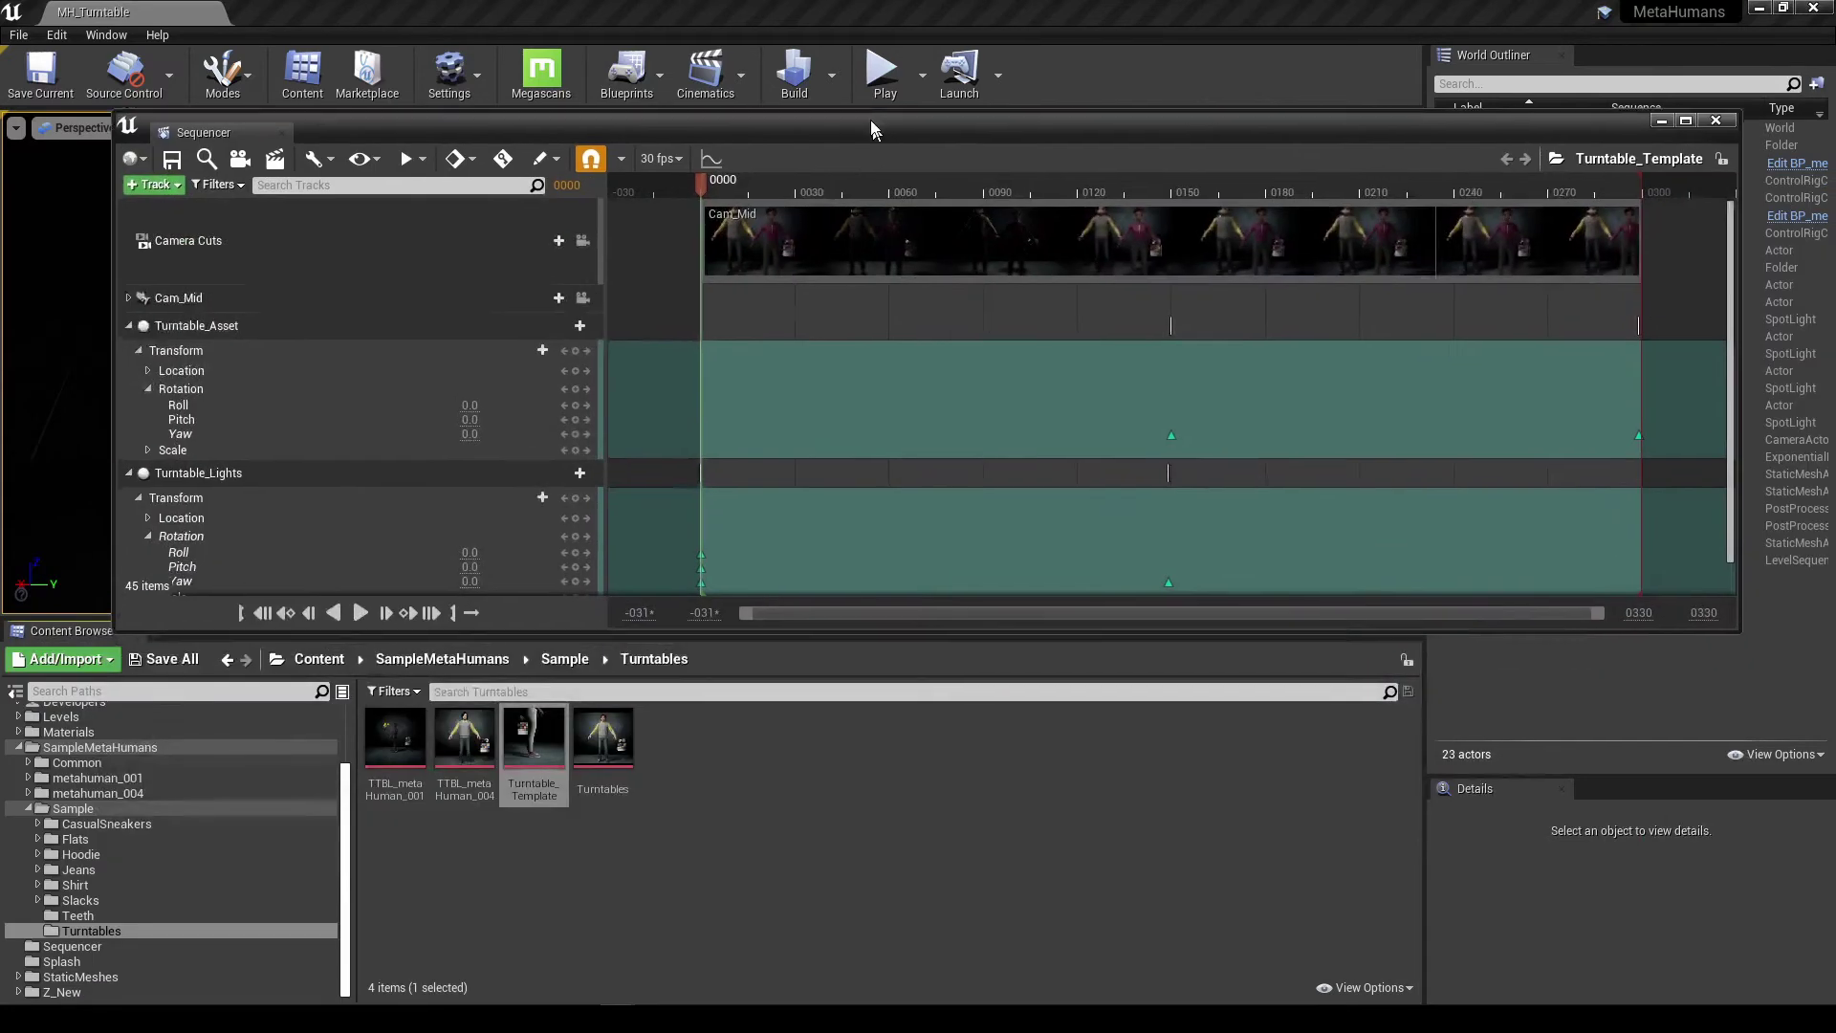
pyautogui.moveTo(870, 119); pyautogui.dragTo(775, 490)
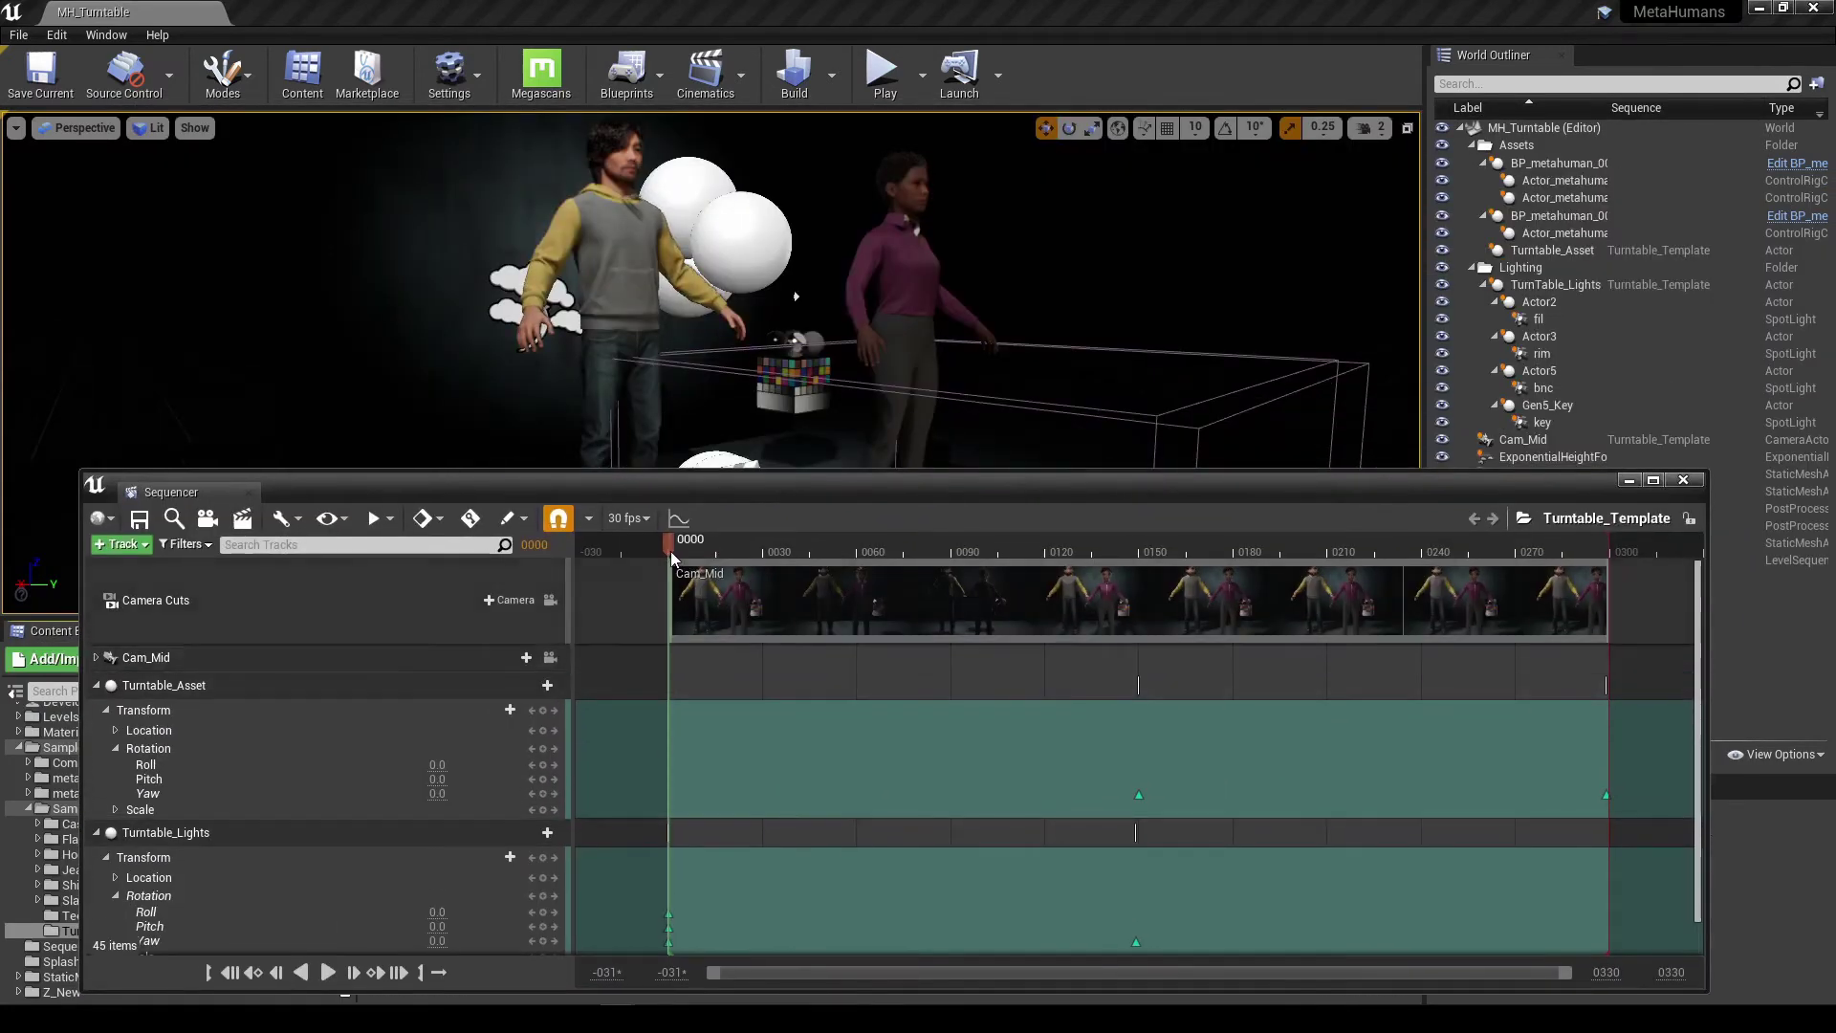
# - Play Turntable_Template, scrub it back to frame 101 and lock the viewport to the camera cuts
pyautogui.press('space')
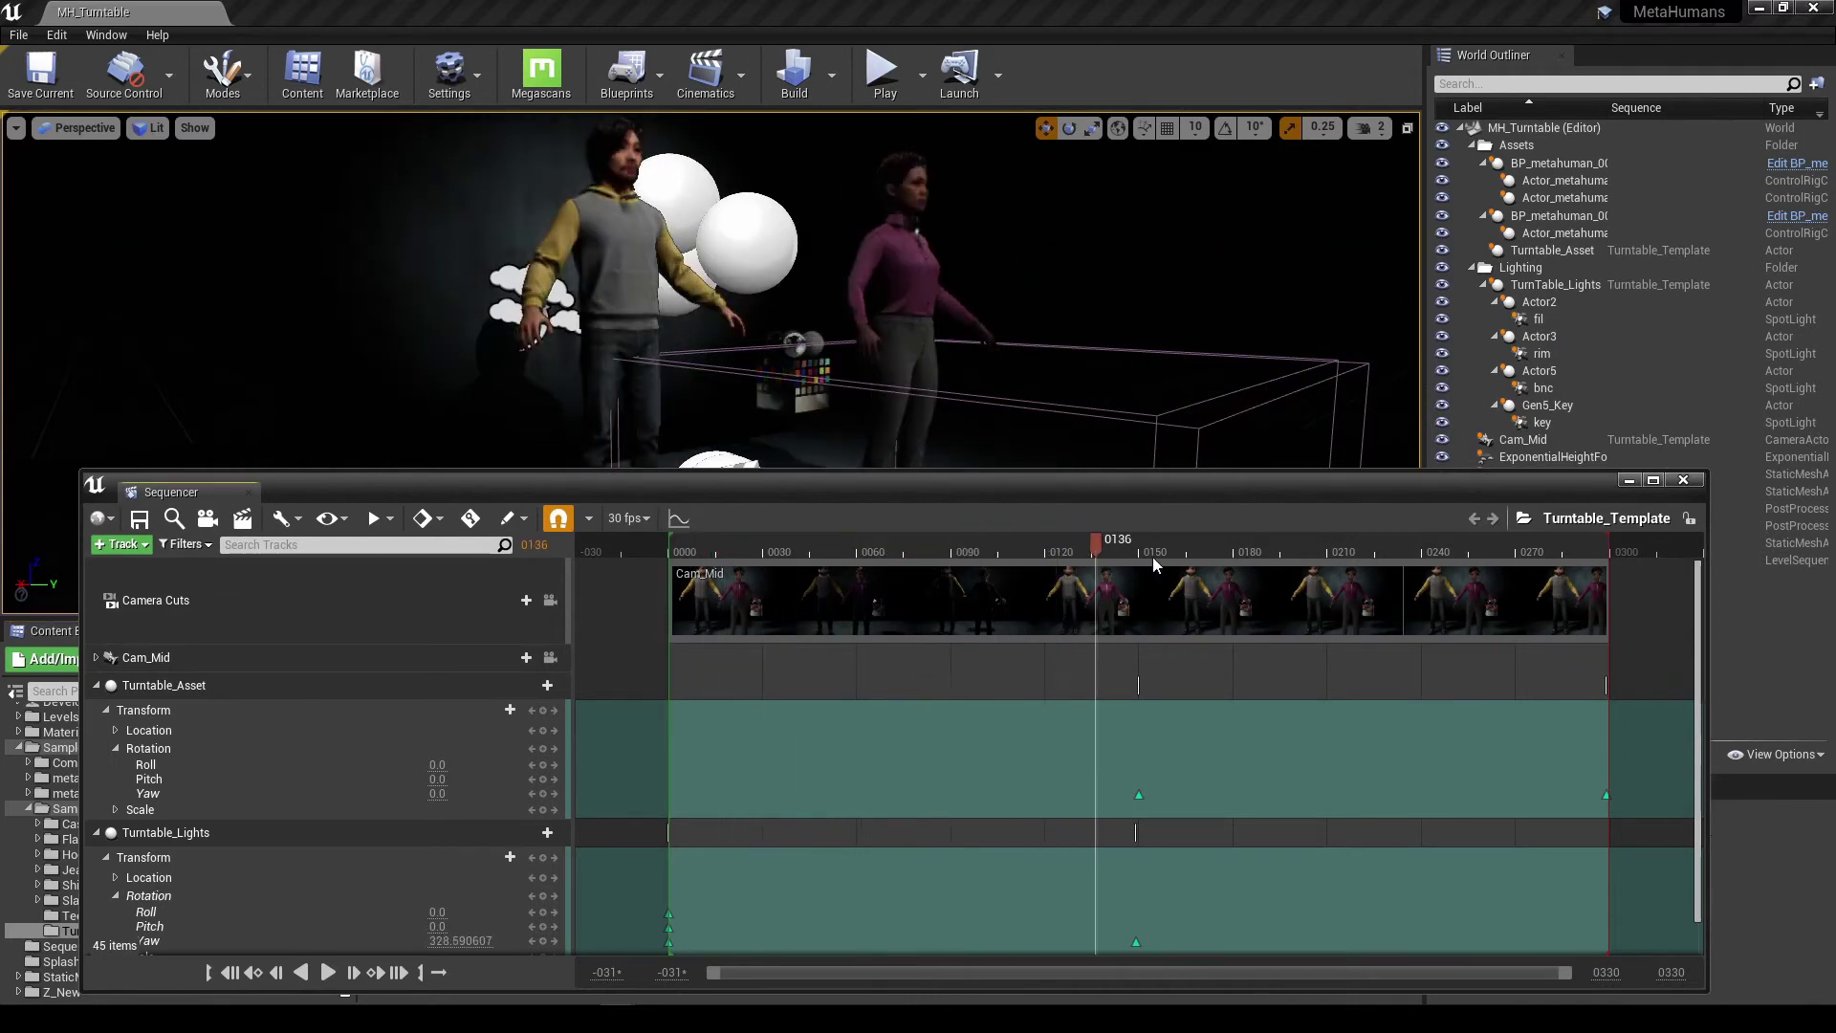
pyautogui.moveTo(1542, 569); pyautogui.dragTo(986, 573)
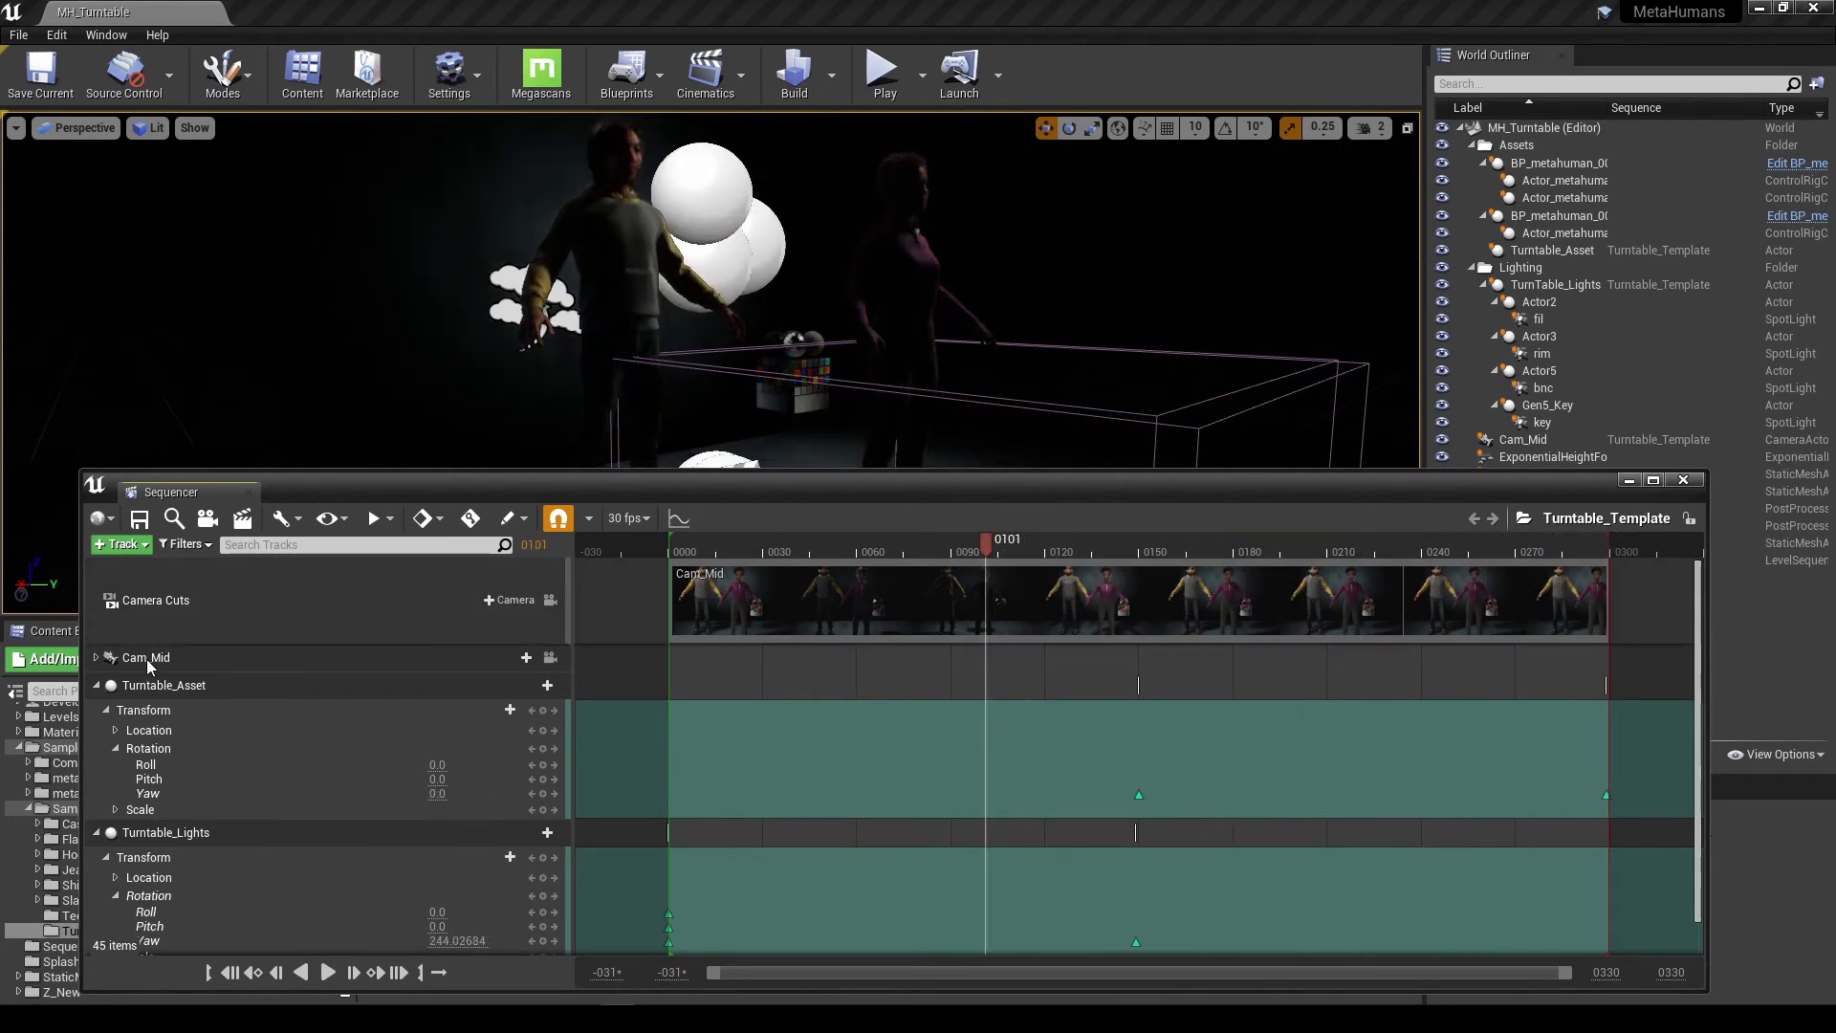
pyautogui.click(550, 600)
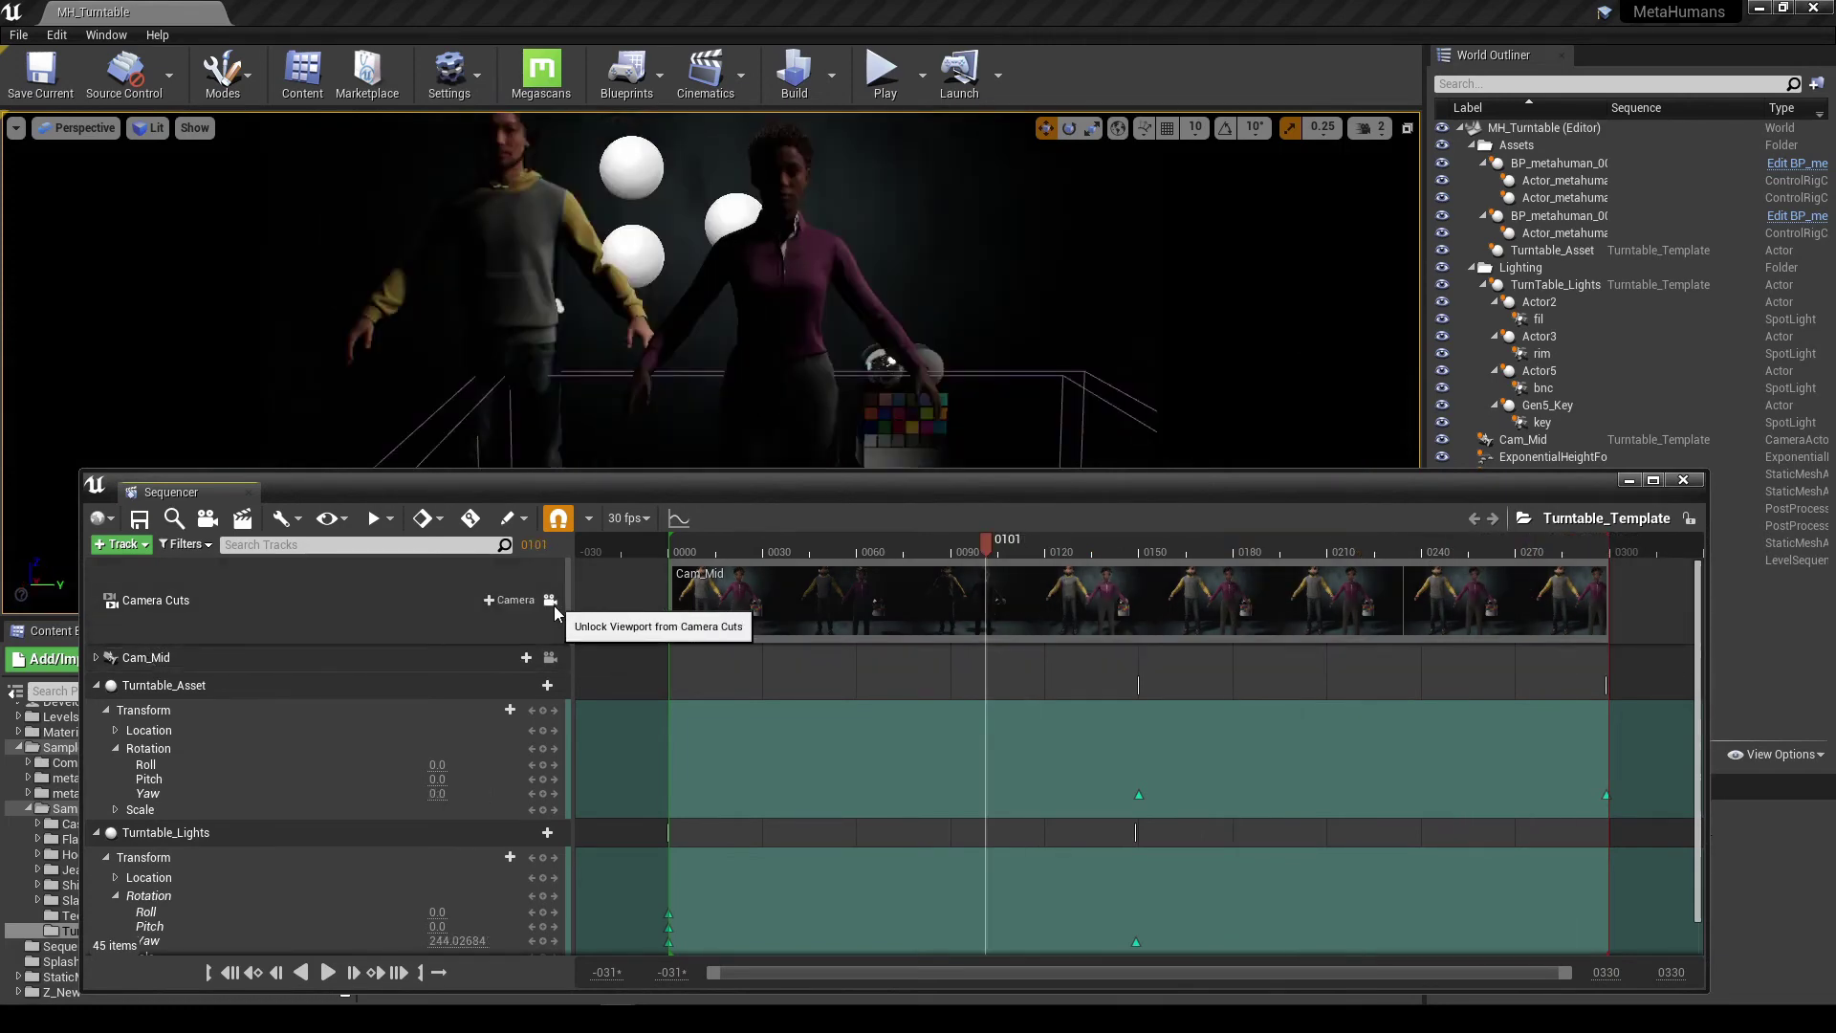
# - Play Turntable_Template on to frame 241, pause it, and move the Sequencer window up to uncover the Content Browser
pyautogui.click(328, 973)
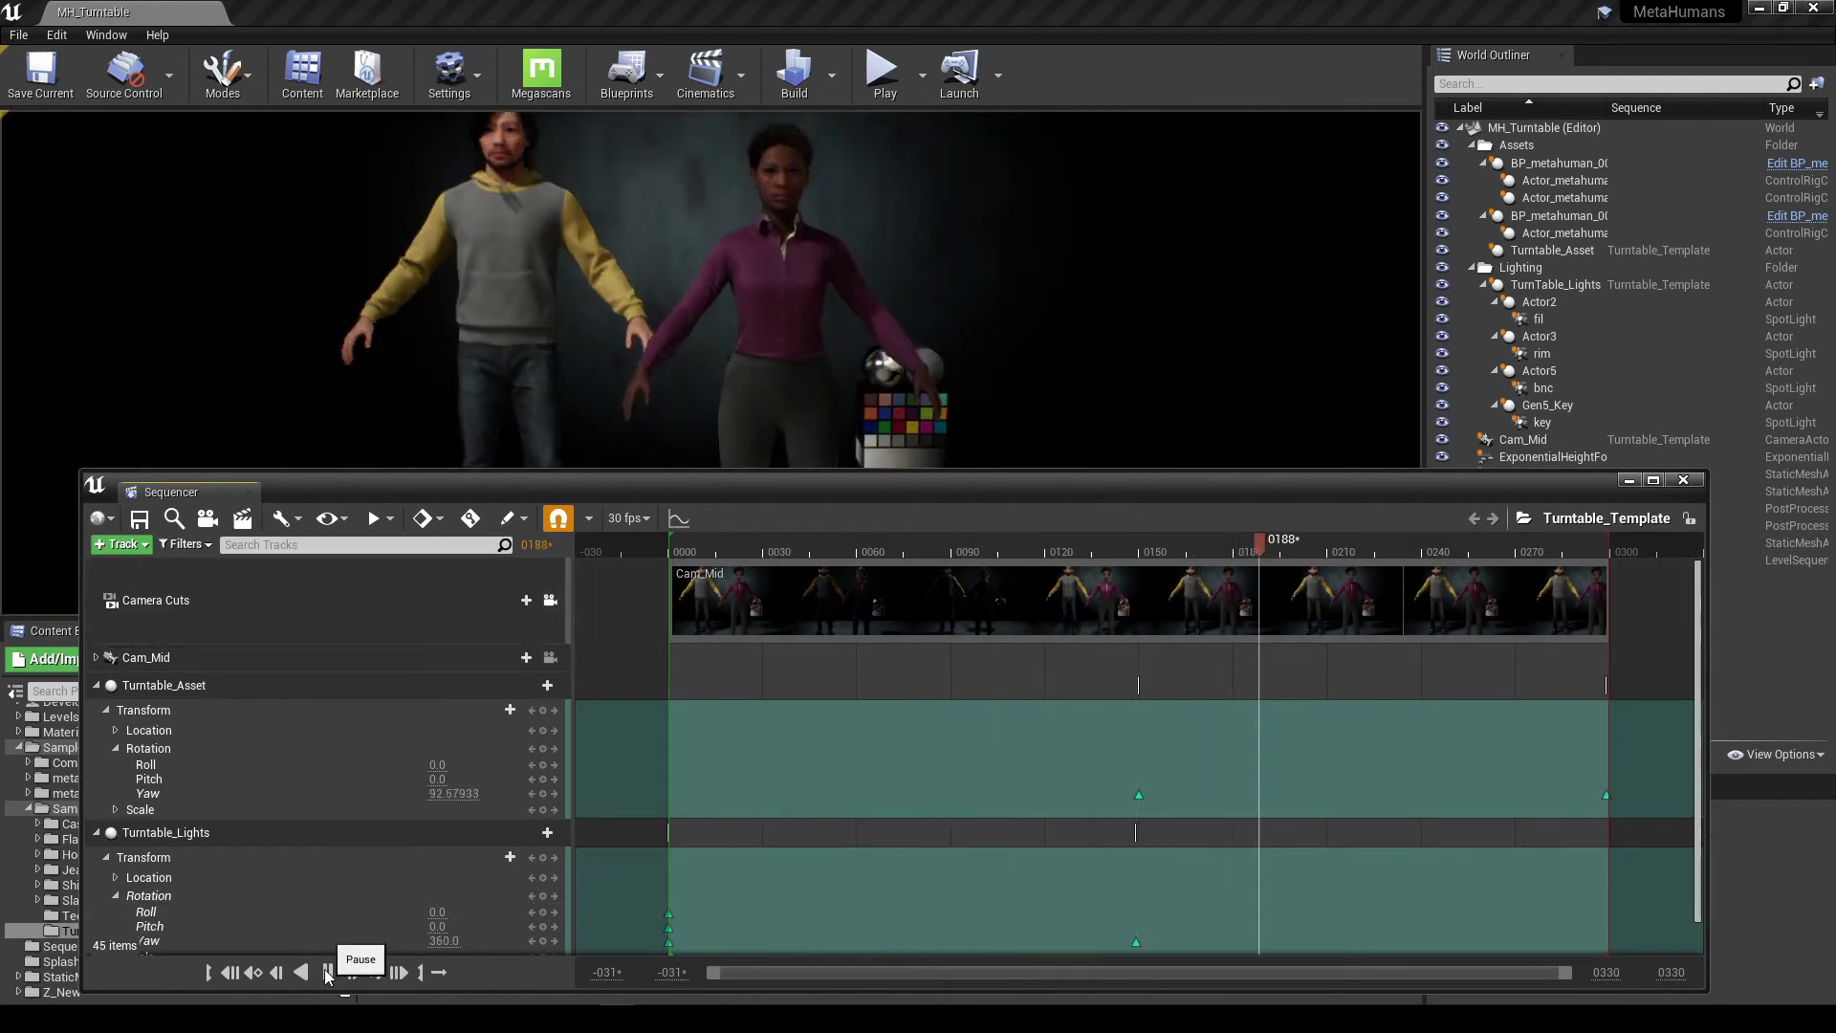
pyautogui.click(327, 973)
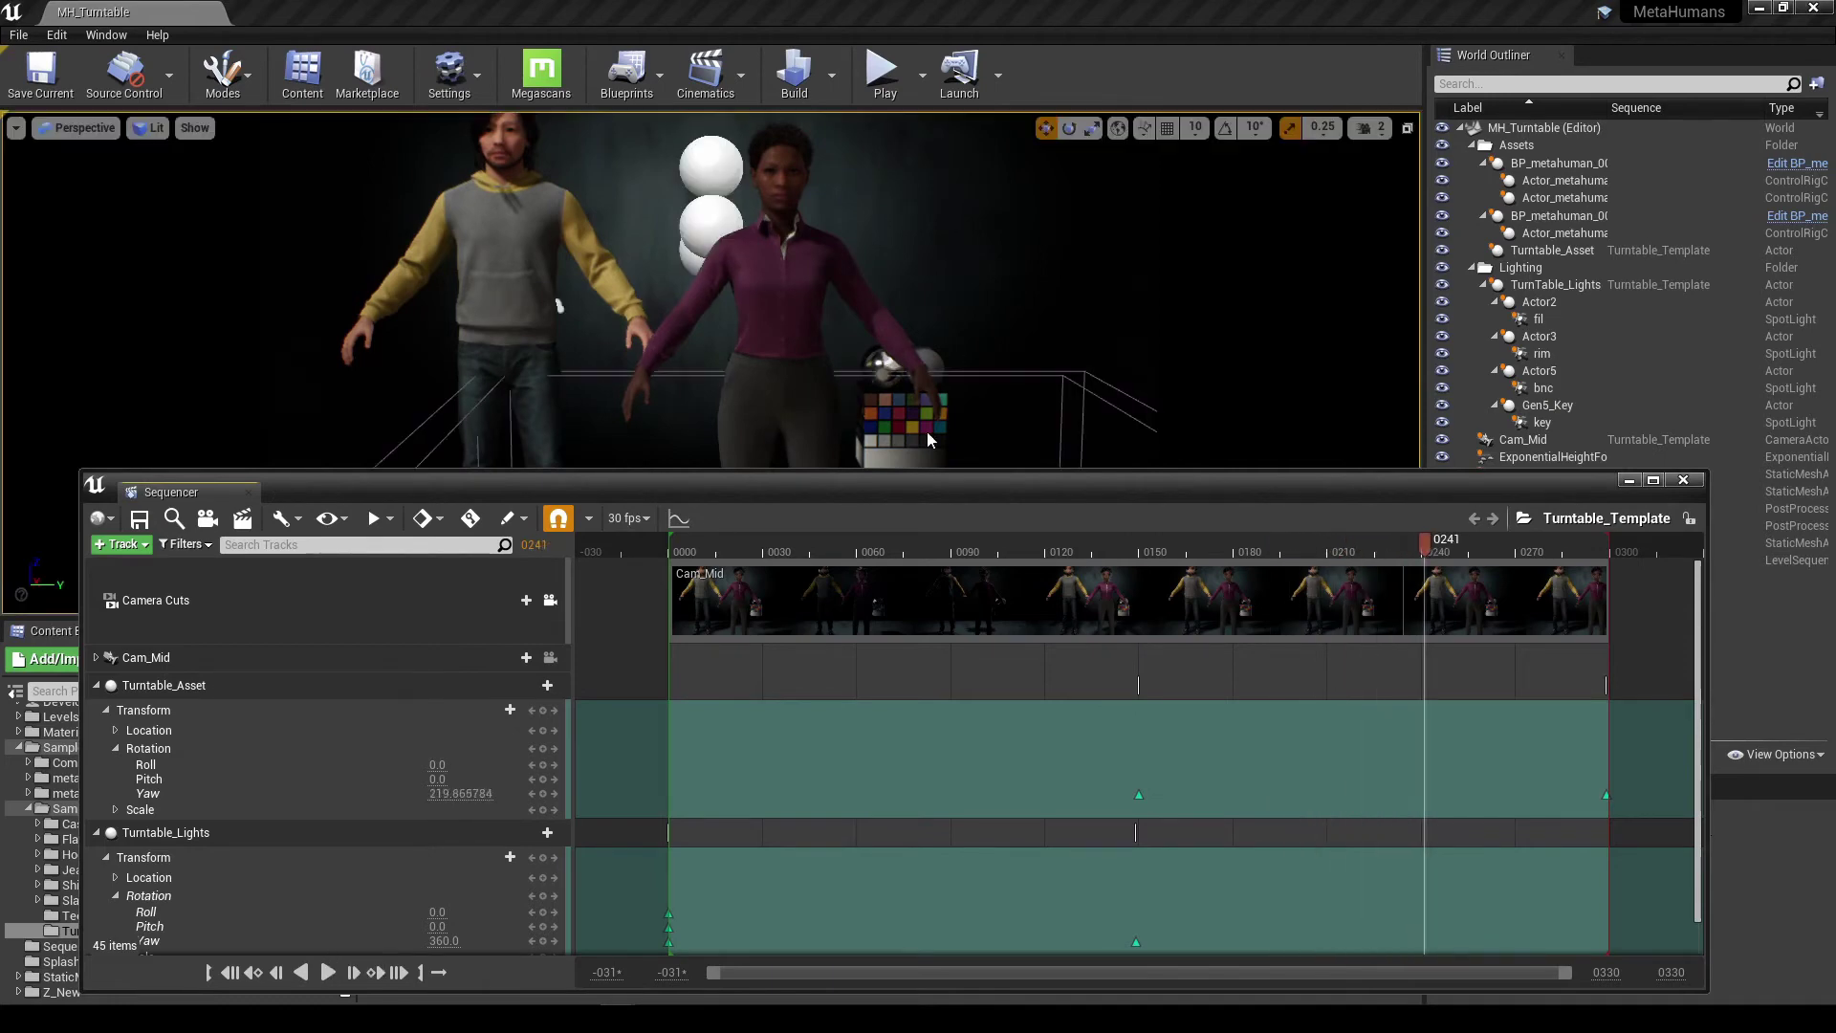
pyautogui.moveTo(907, 487); pyautogui.dragTo(909, 157)
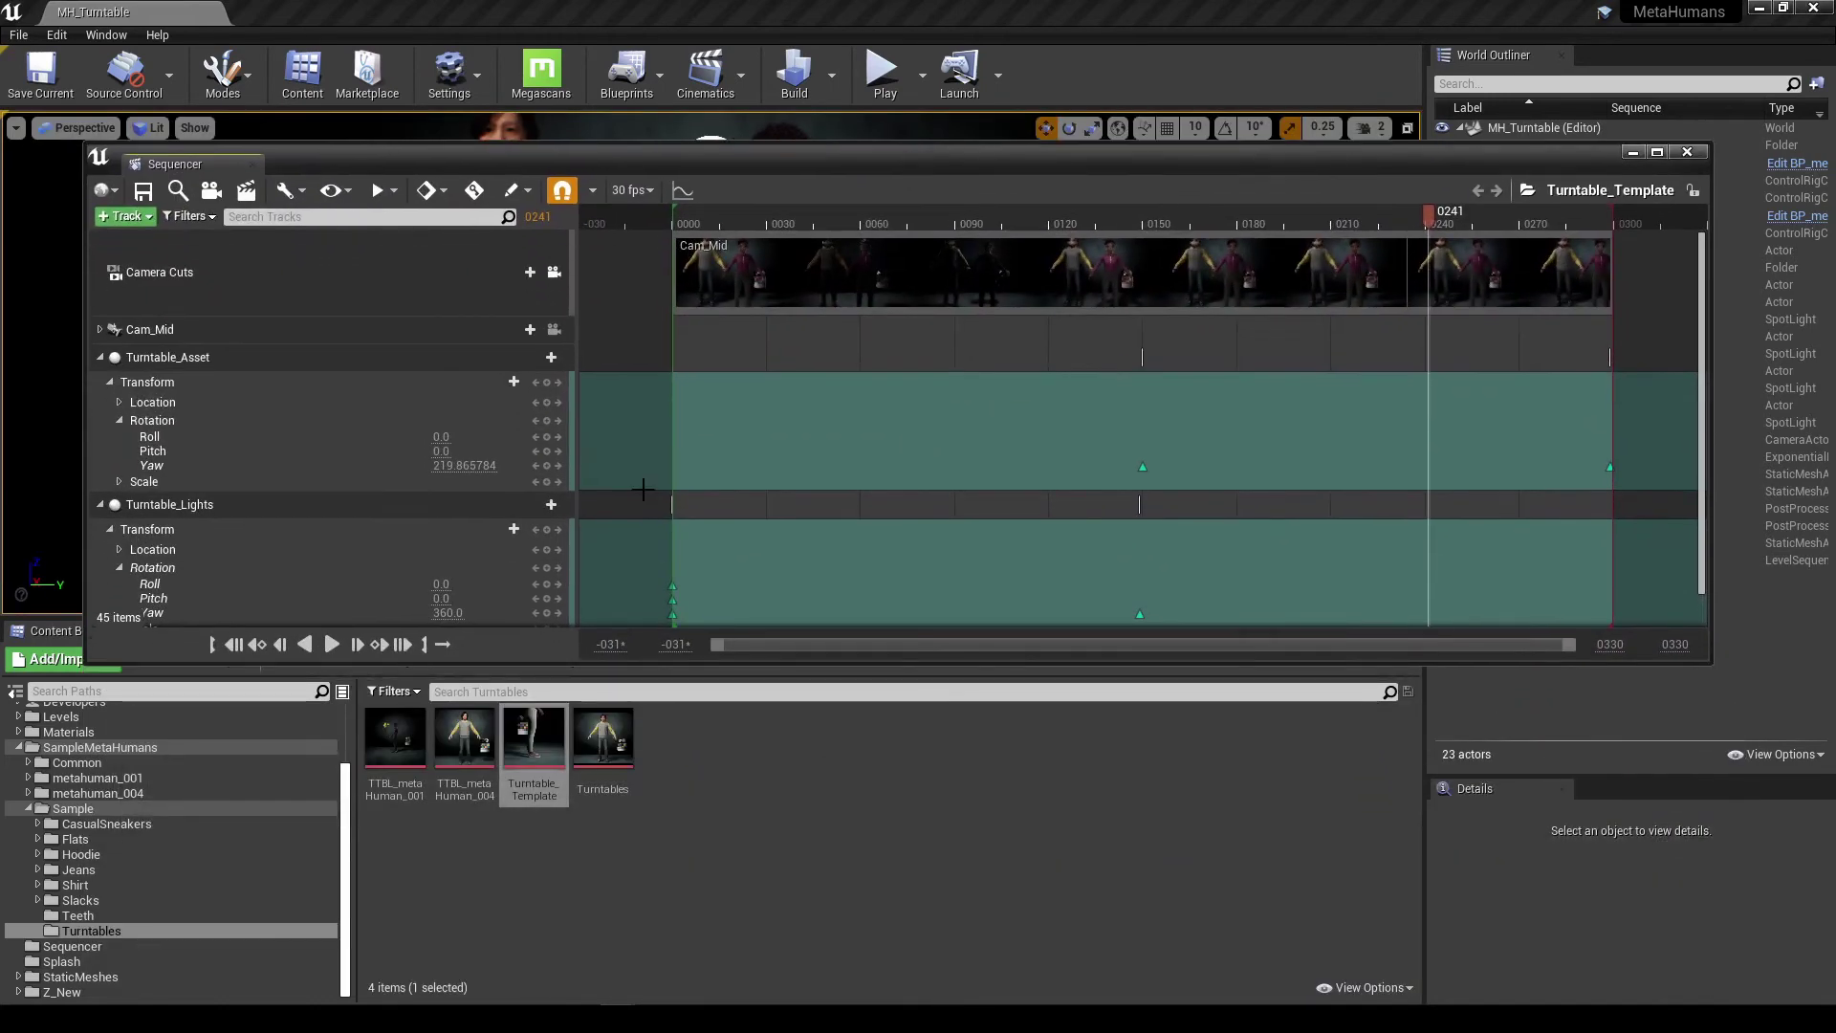
# - Open the TTBL_metaHuman_001 sequence and lock the viewport to its camera cuts, keeping the character uncovered
pyautogui.doubleClick(387, 742)
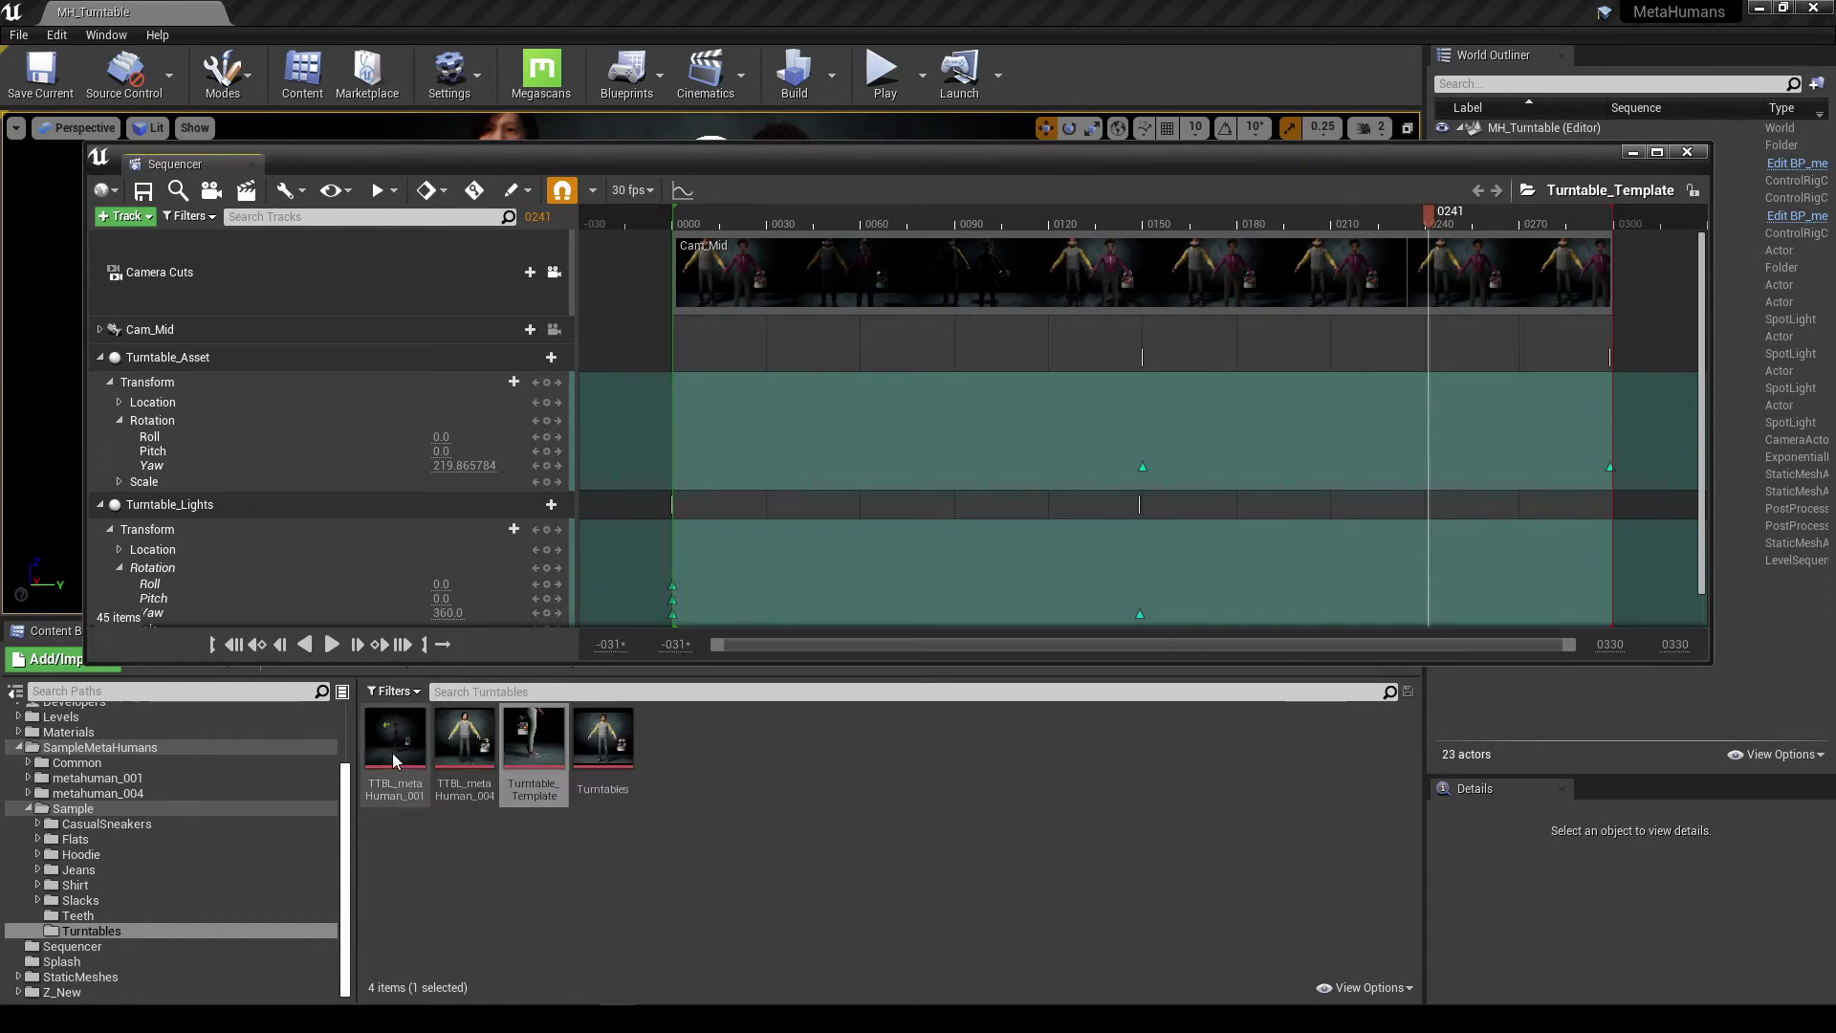
pyautogui.moveTo(628, 157); pyautogui.dragTo(652, 481)
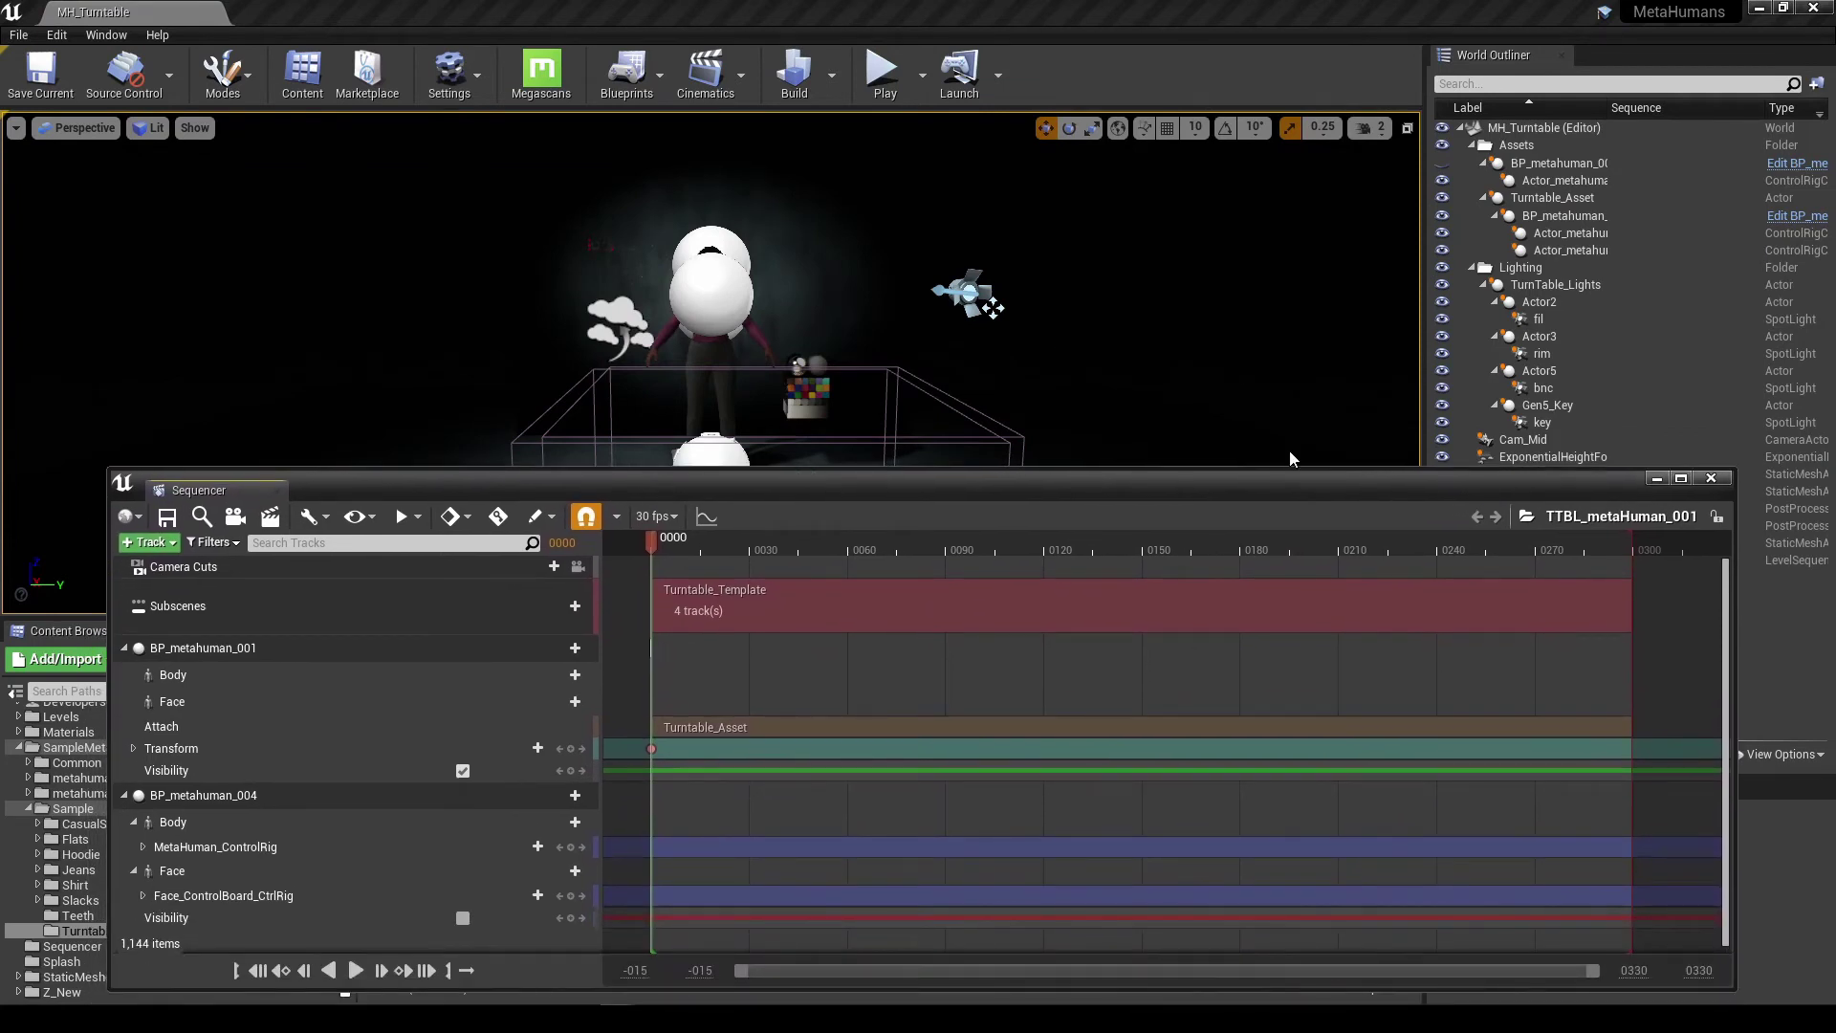
pyautogui.click(578, 569)
pyautogui.moveTo(717, 485); pyautogui.dragTo(702, 544)
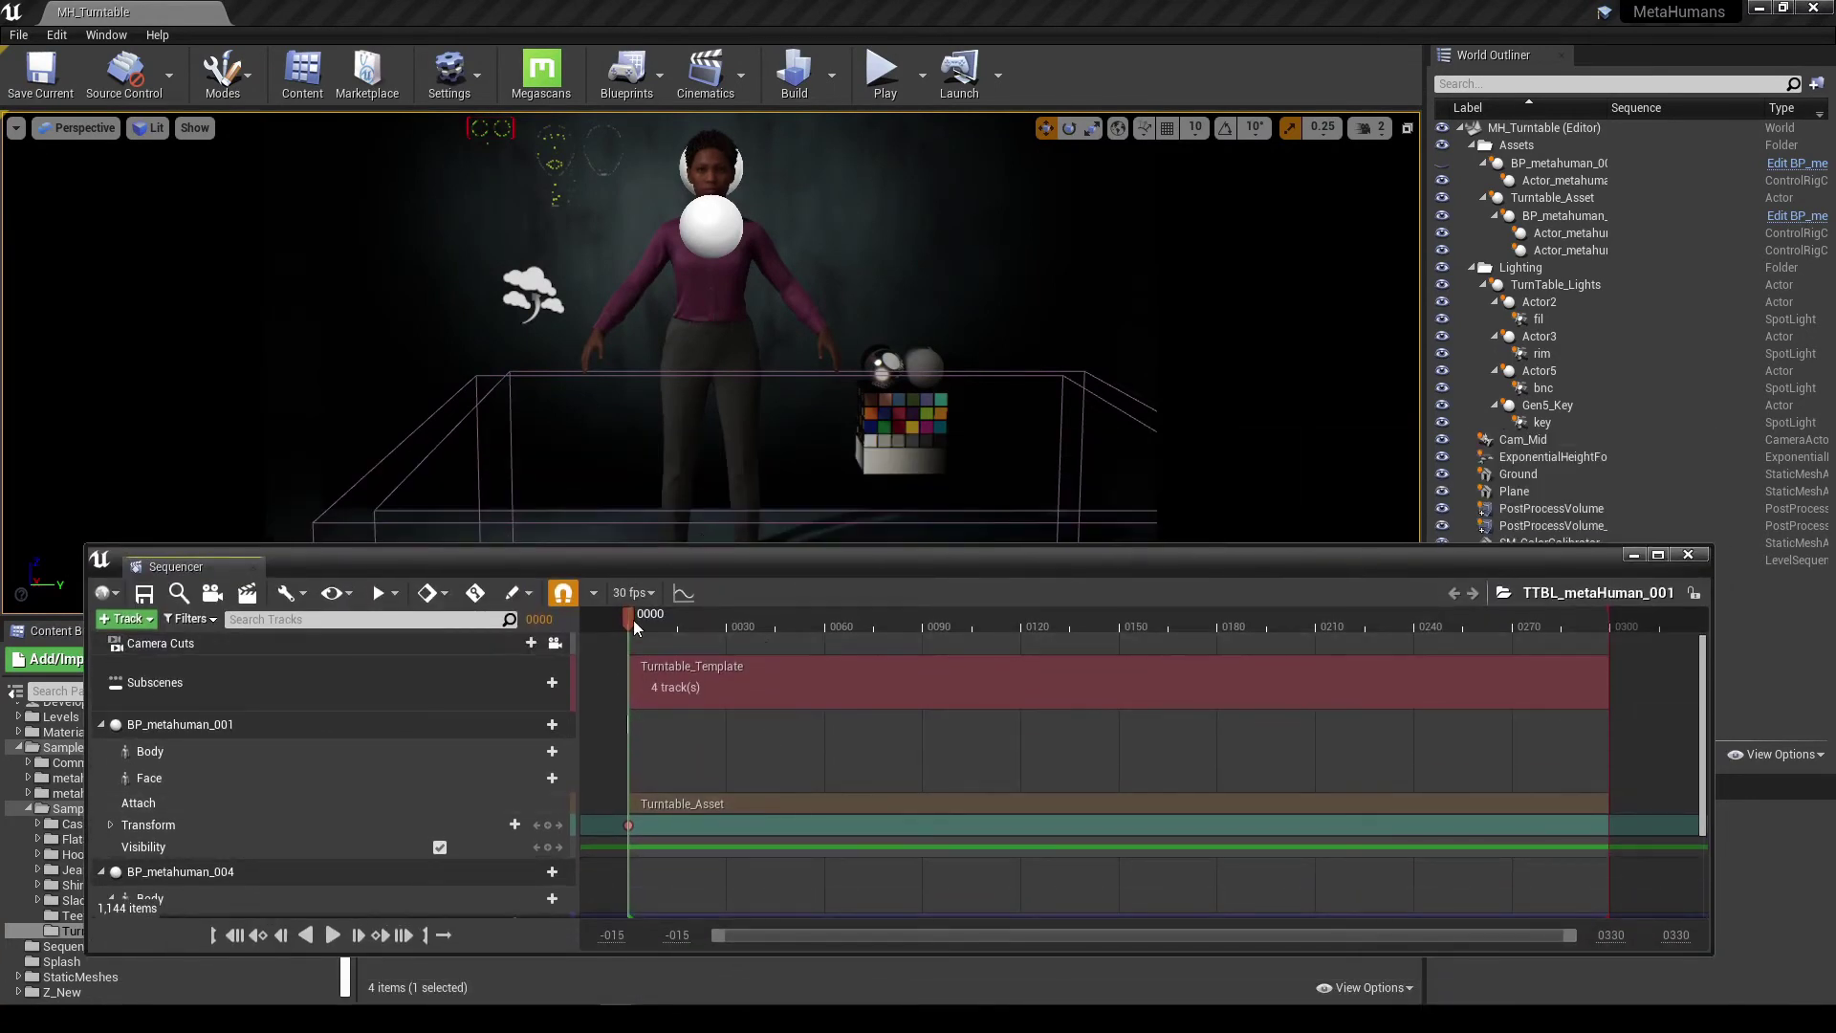
# - Scrub TTBL_metaHuman_001 to frame 100 and check the other sequences in the Turntables folder
pyautogui.moveTo(689, 627); pyautogui.dragTo(956, 663)
pyautogui.moveTo(897, 558); pyautogui.dragTo(910, 295)
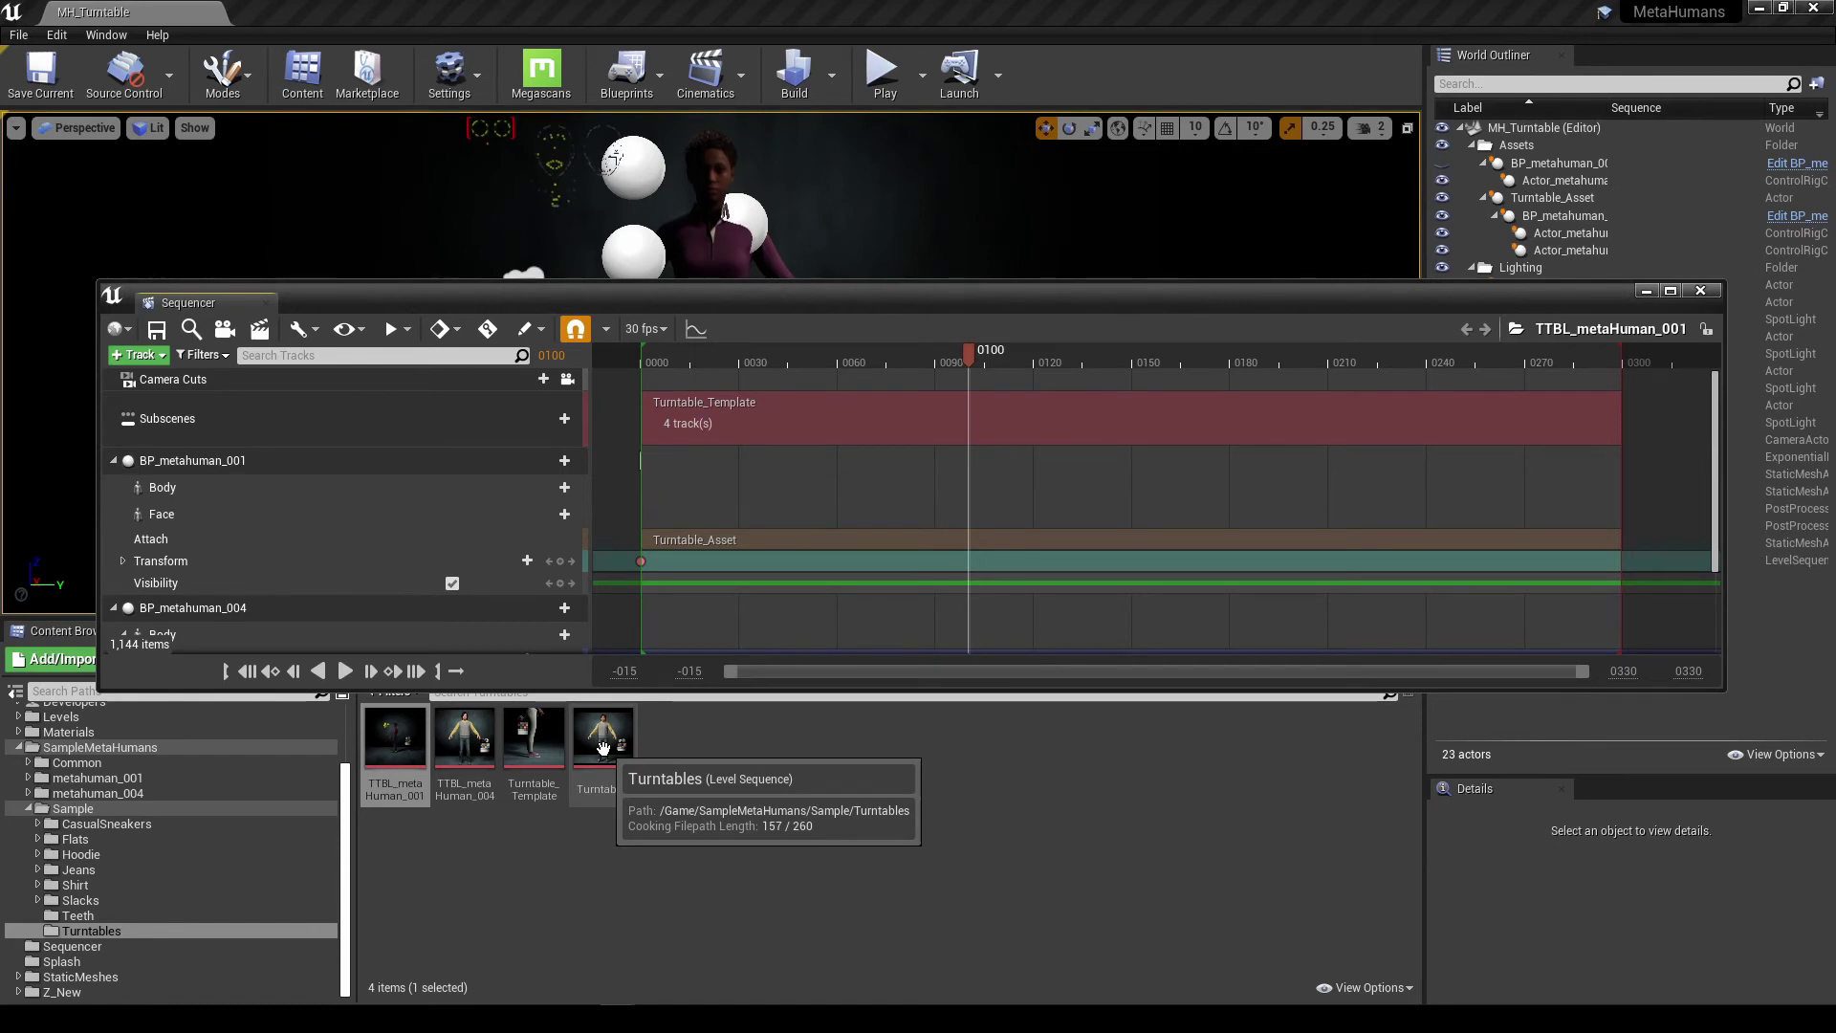
pyautogui.moveTo(606, 300); pyautogui.dragTo(718, 593)
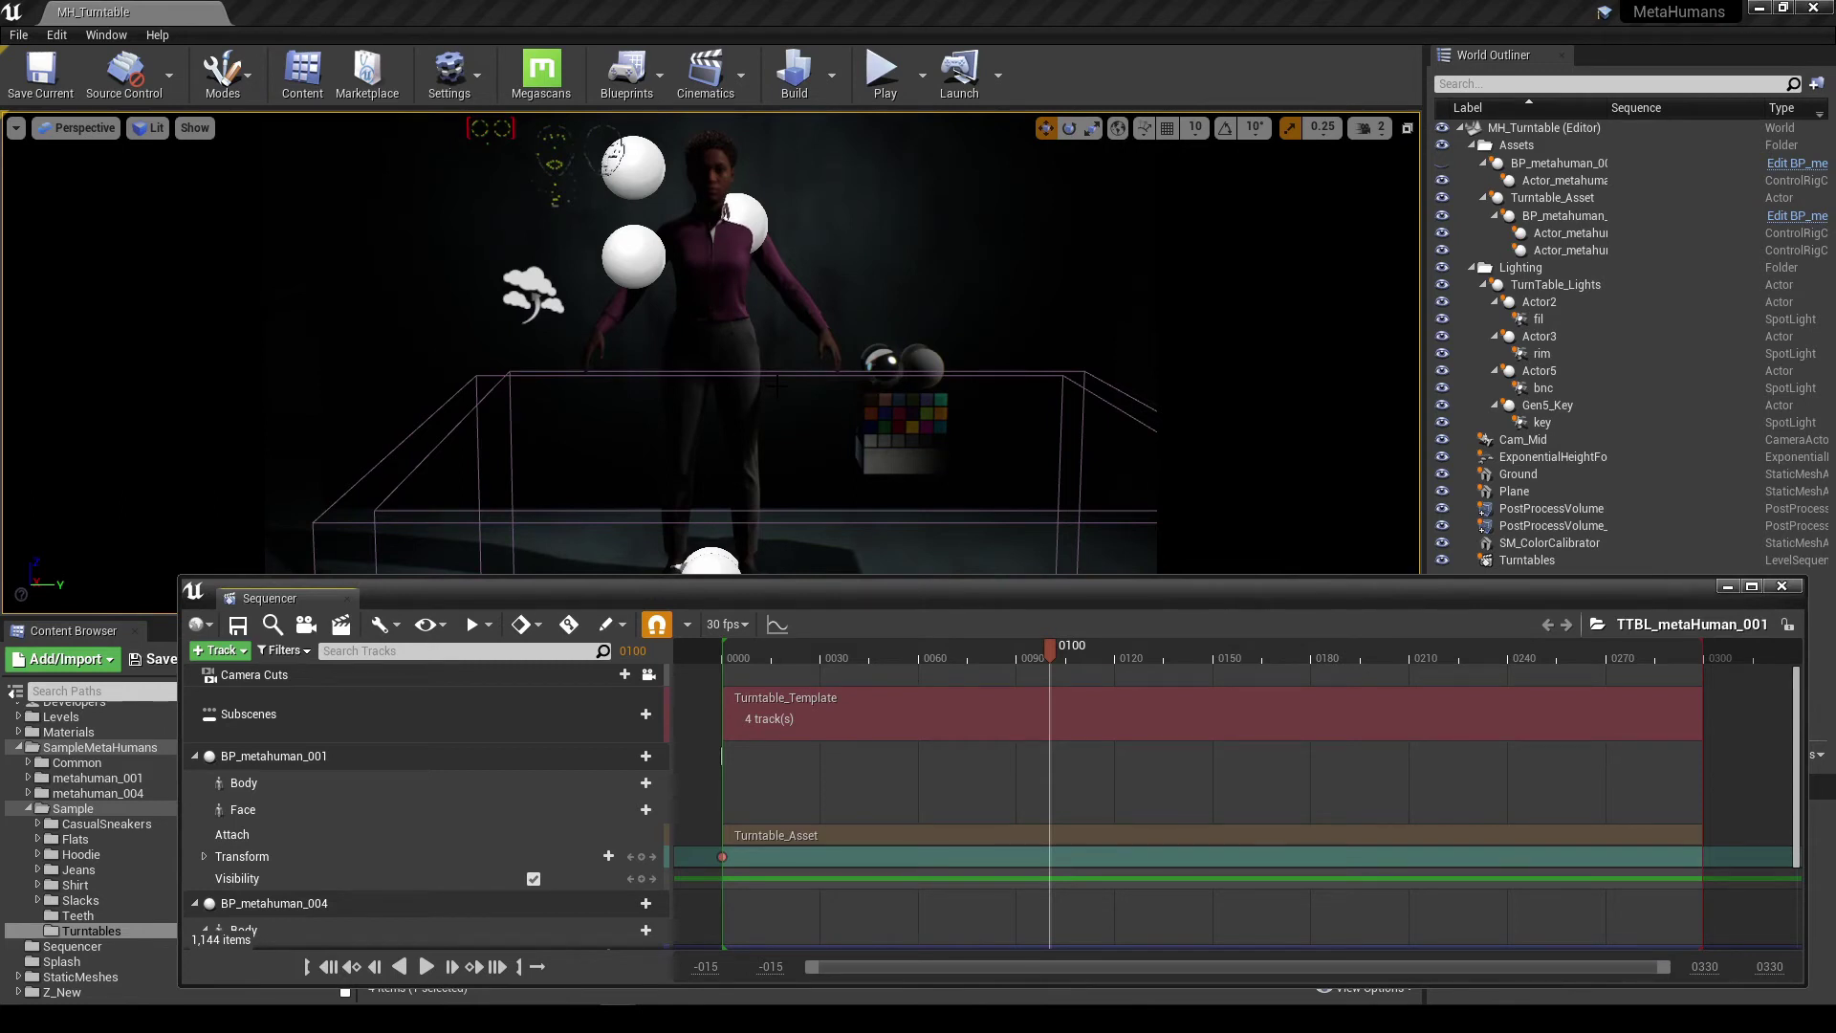
# - Open the Render Movie Settings for TTBL_metaHuman_001 and enlarge the dialog to show more options
pyautogui.click(341, 627)
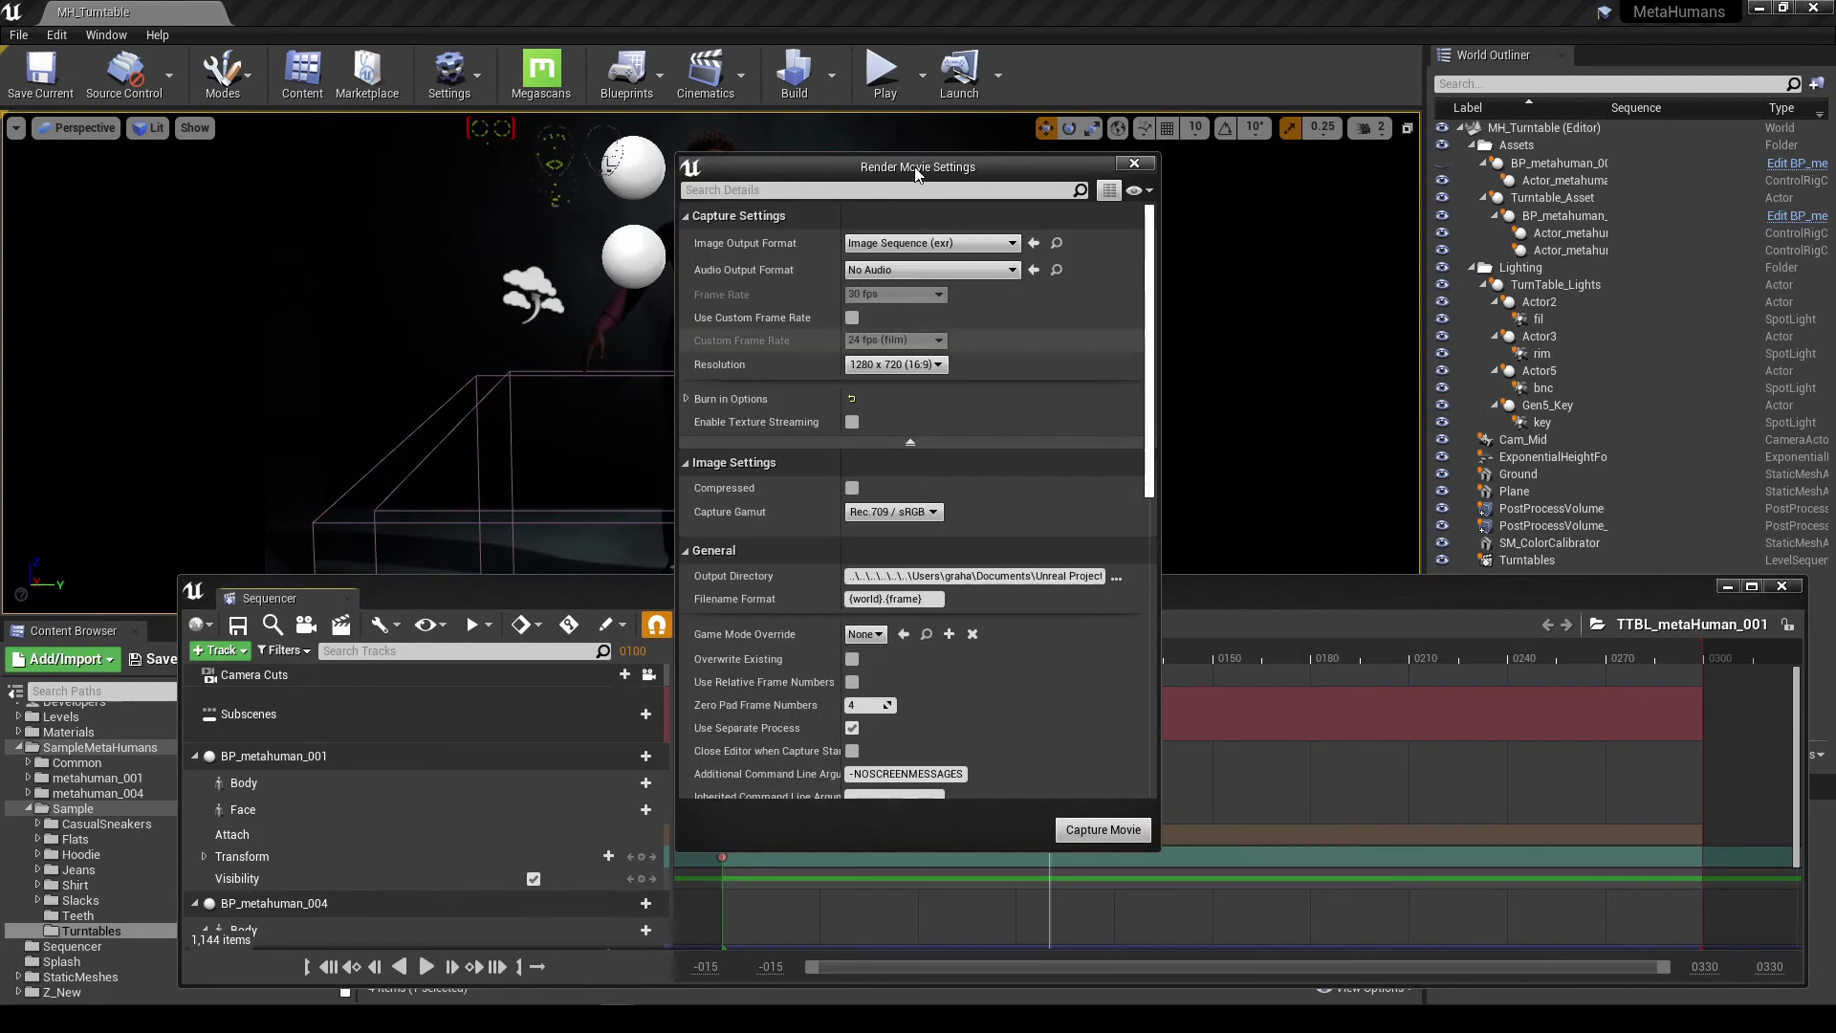
pyautogui.moveTo(913, 182); pyautogui.dragTo(938, 132)
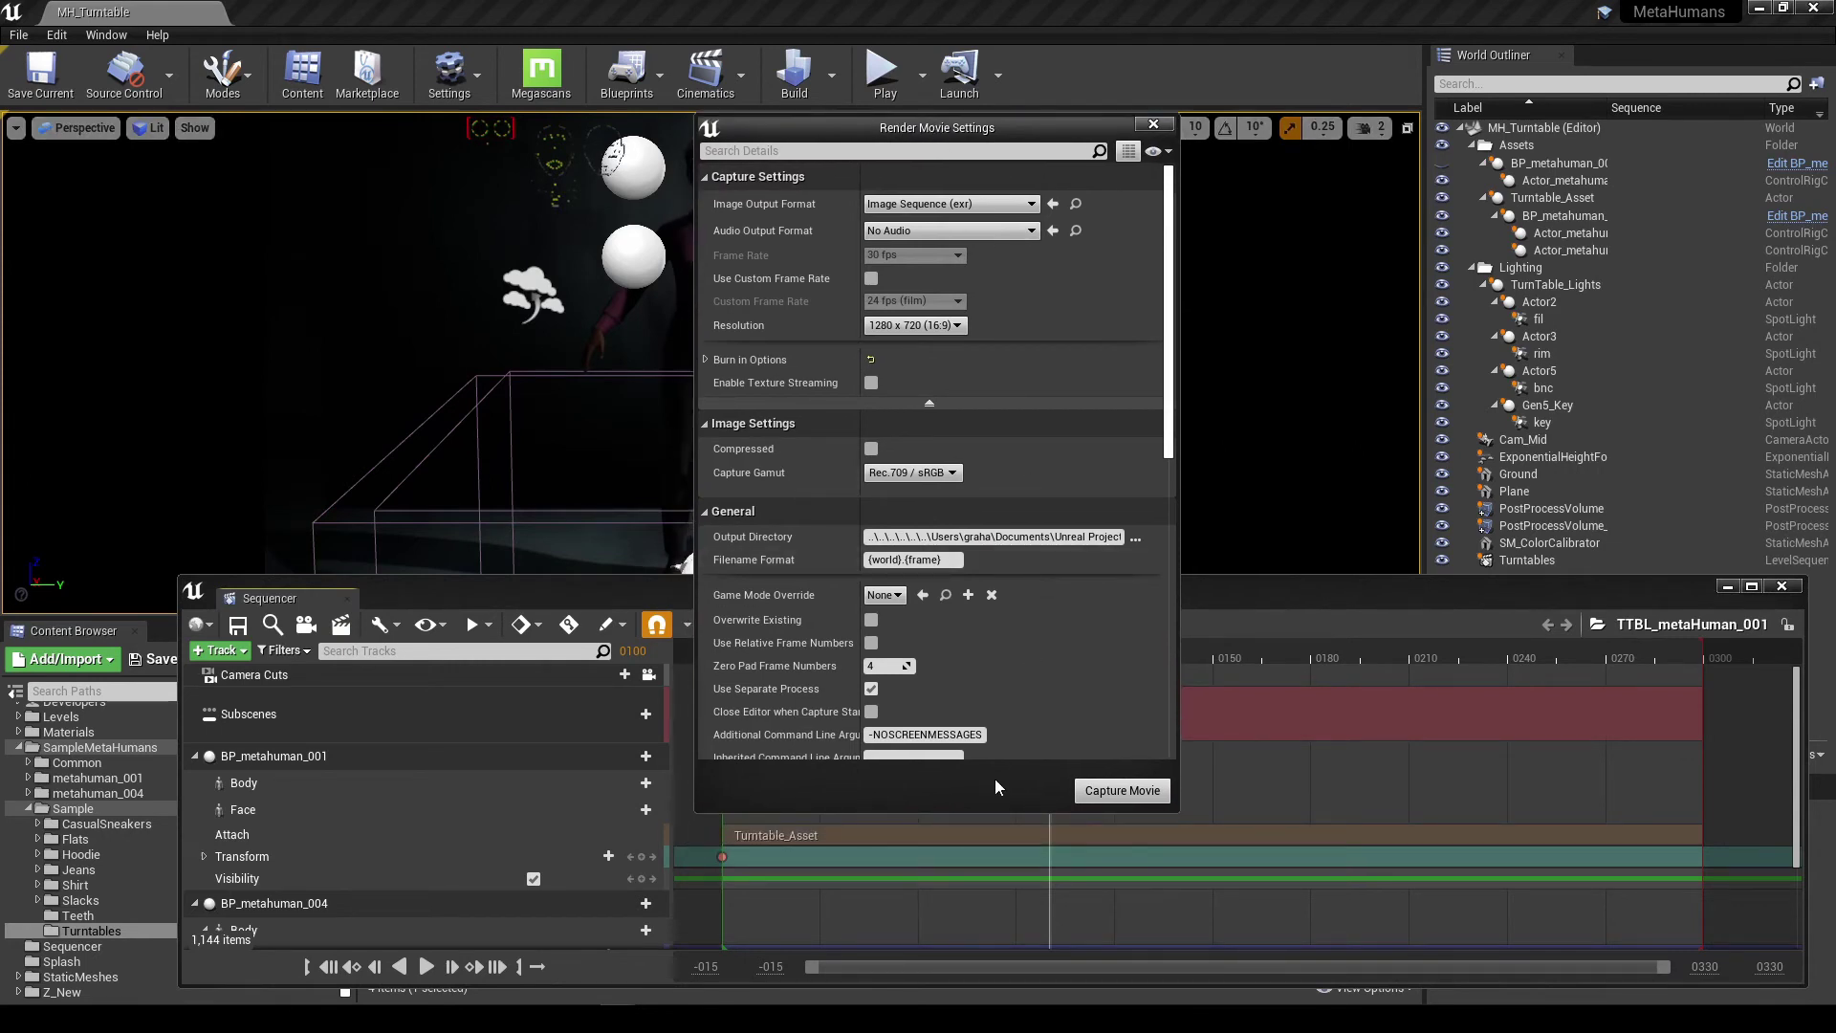
pyautogui.moveTo(990, 813); pyautogui.dragTo(981, 955)
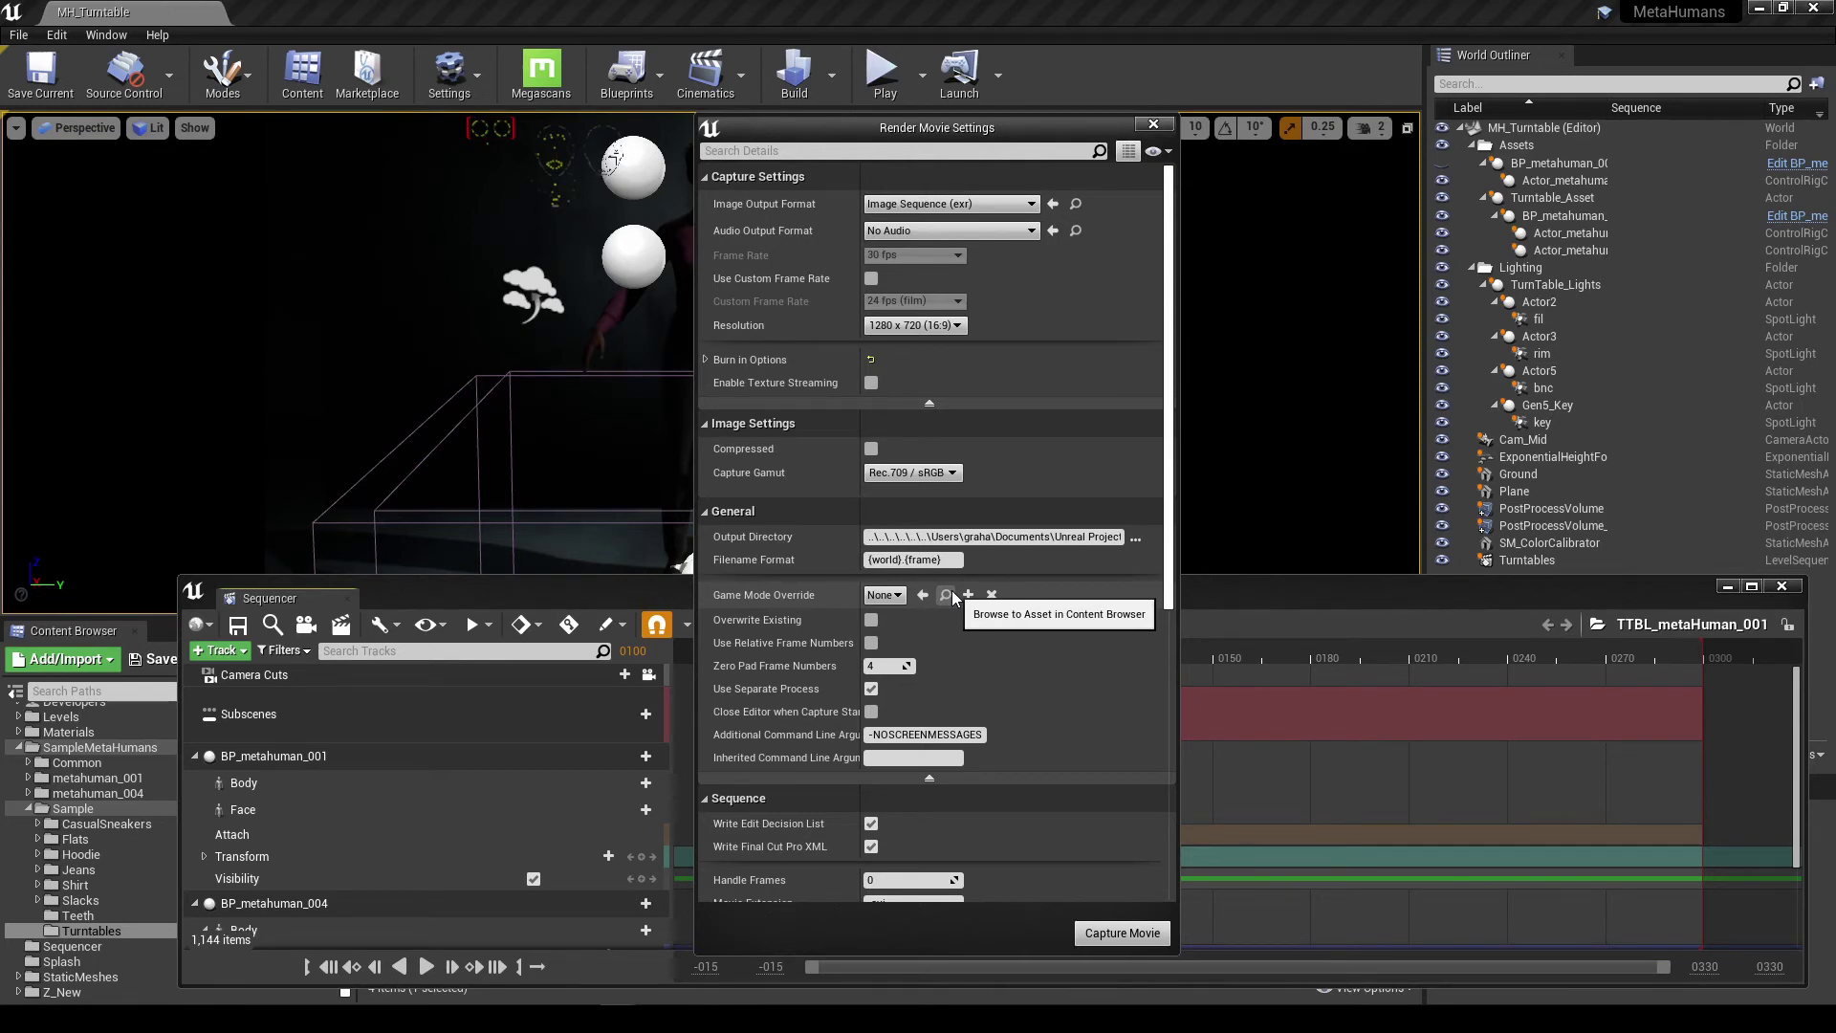
# - Check the available cinematics tools, search the plugins for "movie" to look up Movie Render Queue, and close the Plugins browser
pyautogui.click(106, 36)
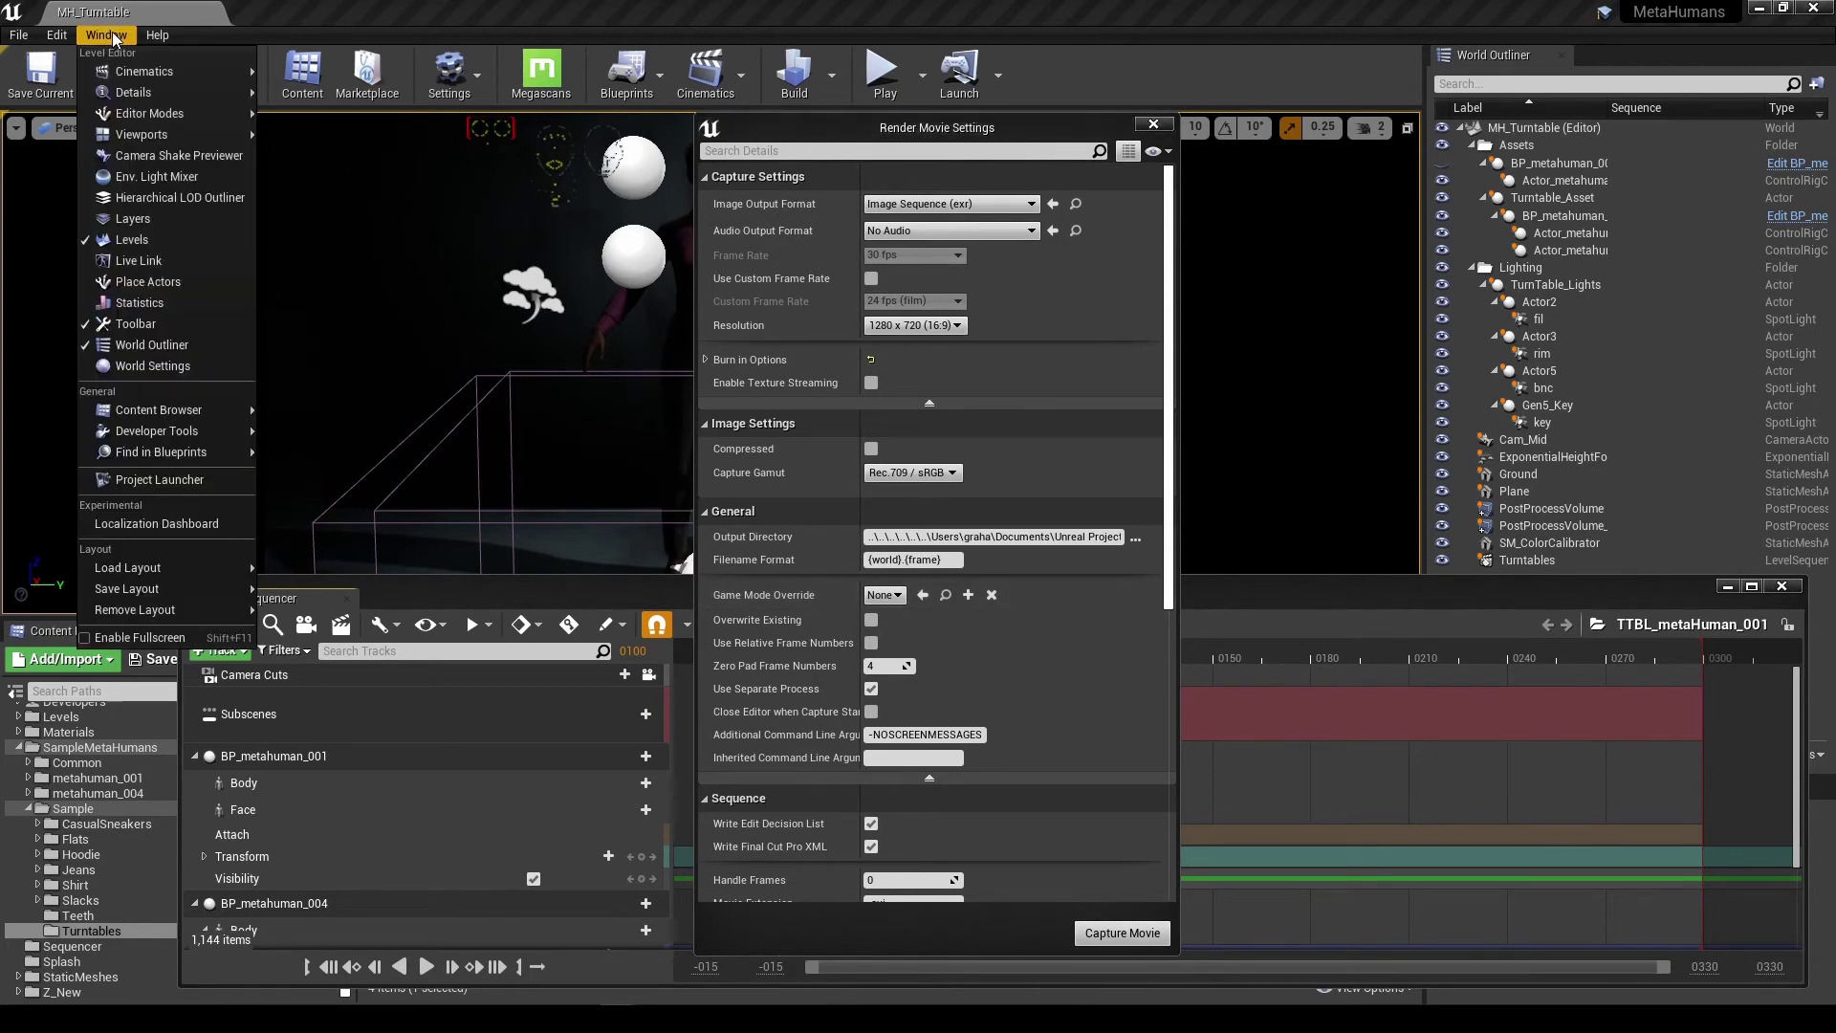
pyautogui.moveTo(125, 70)
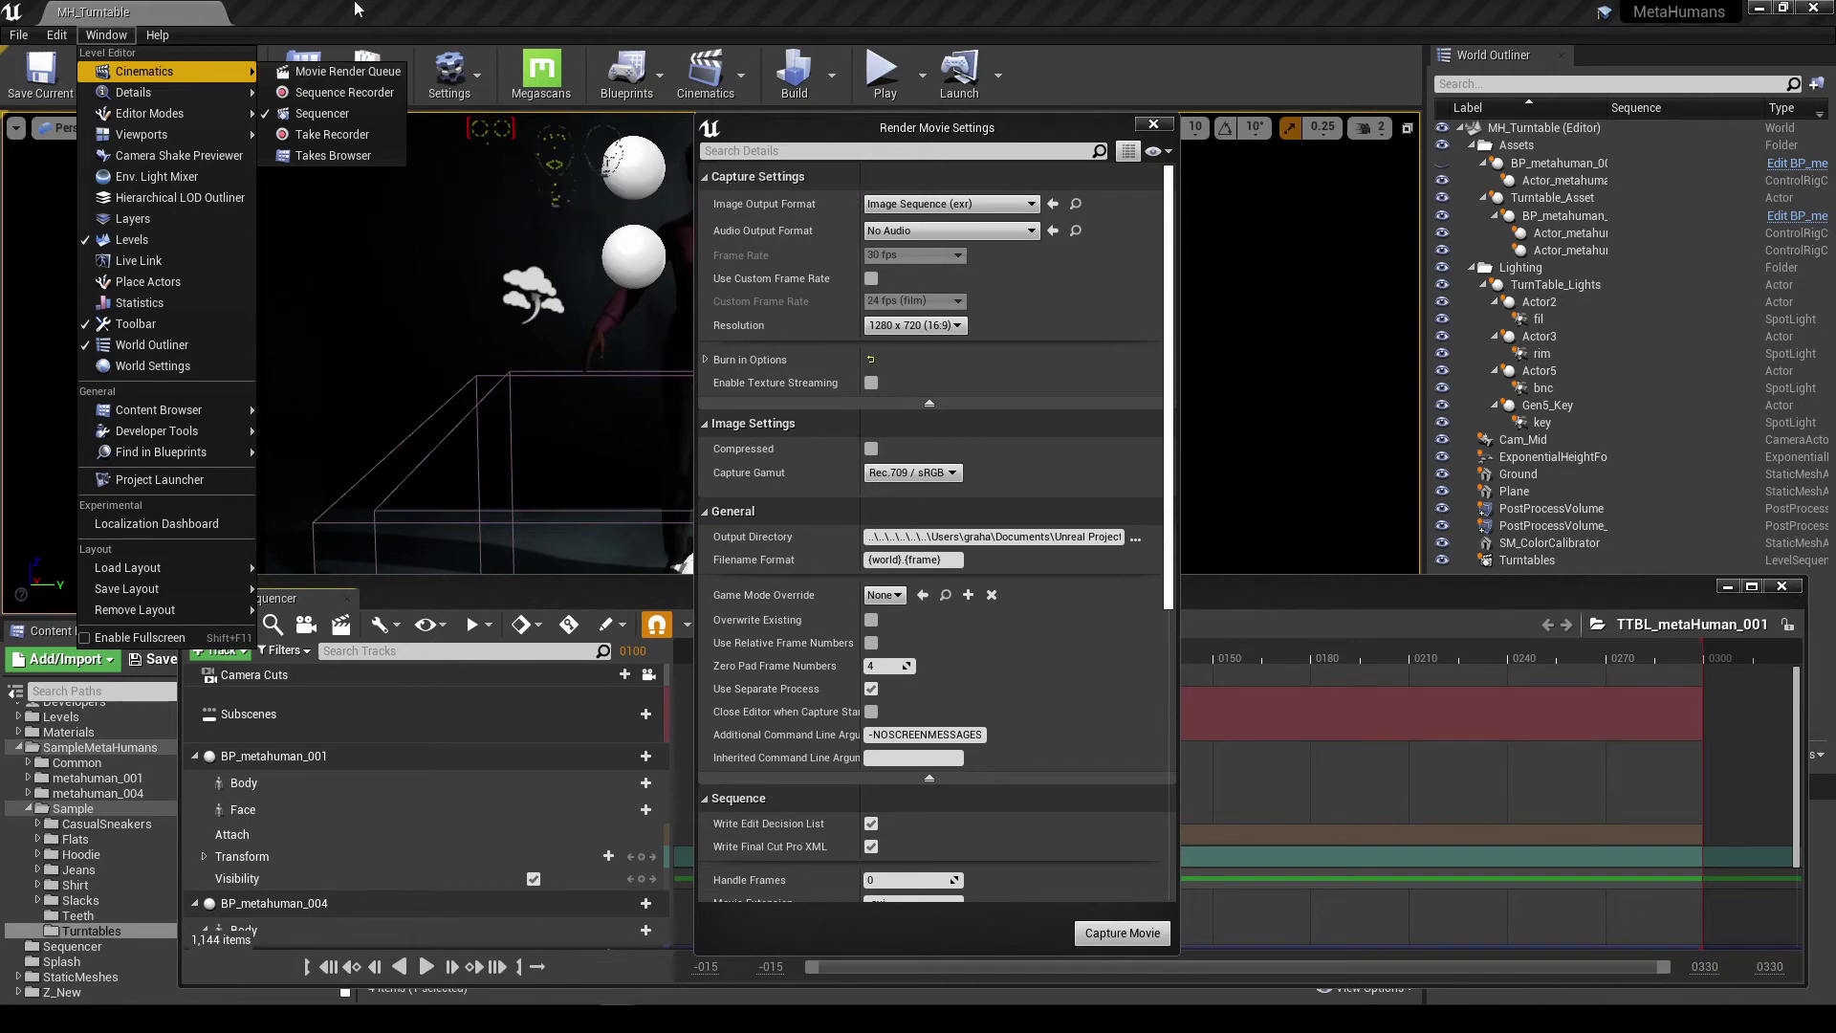
pyautogui.click(448, 75)
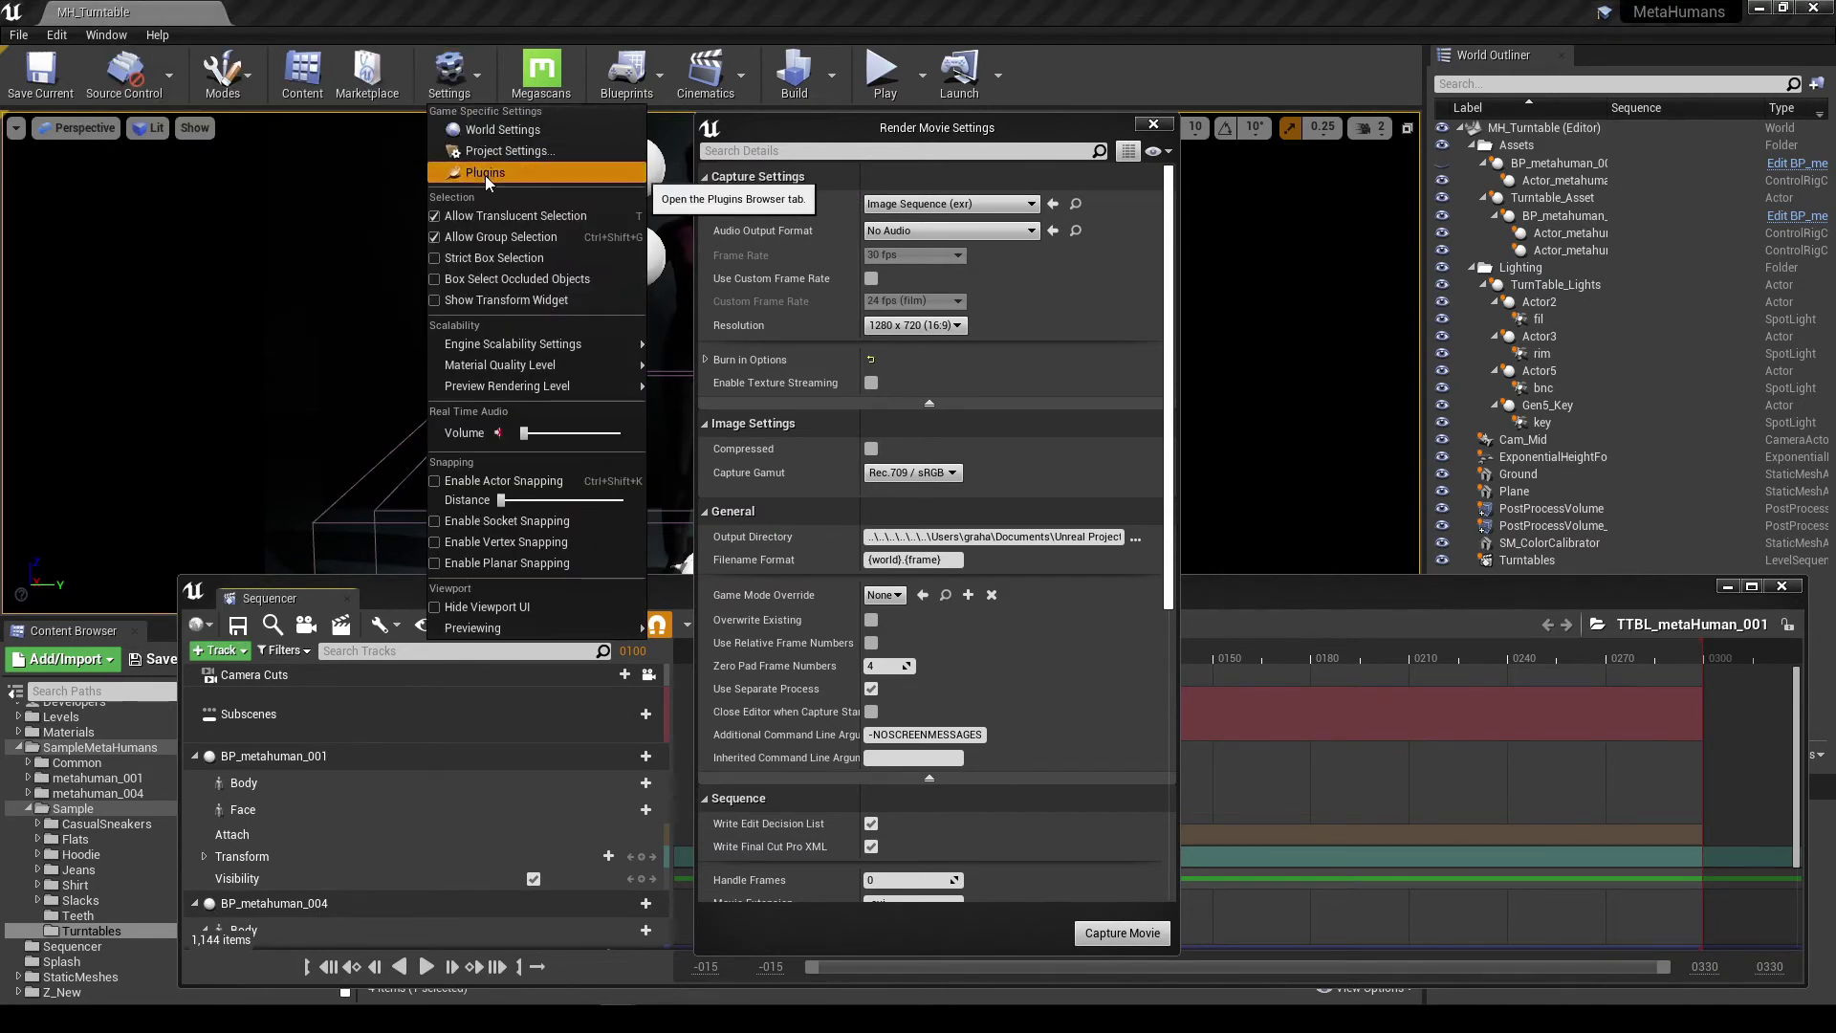
pyautogui.click(485, 173)
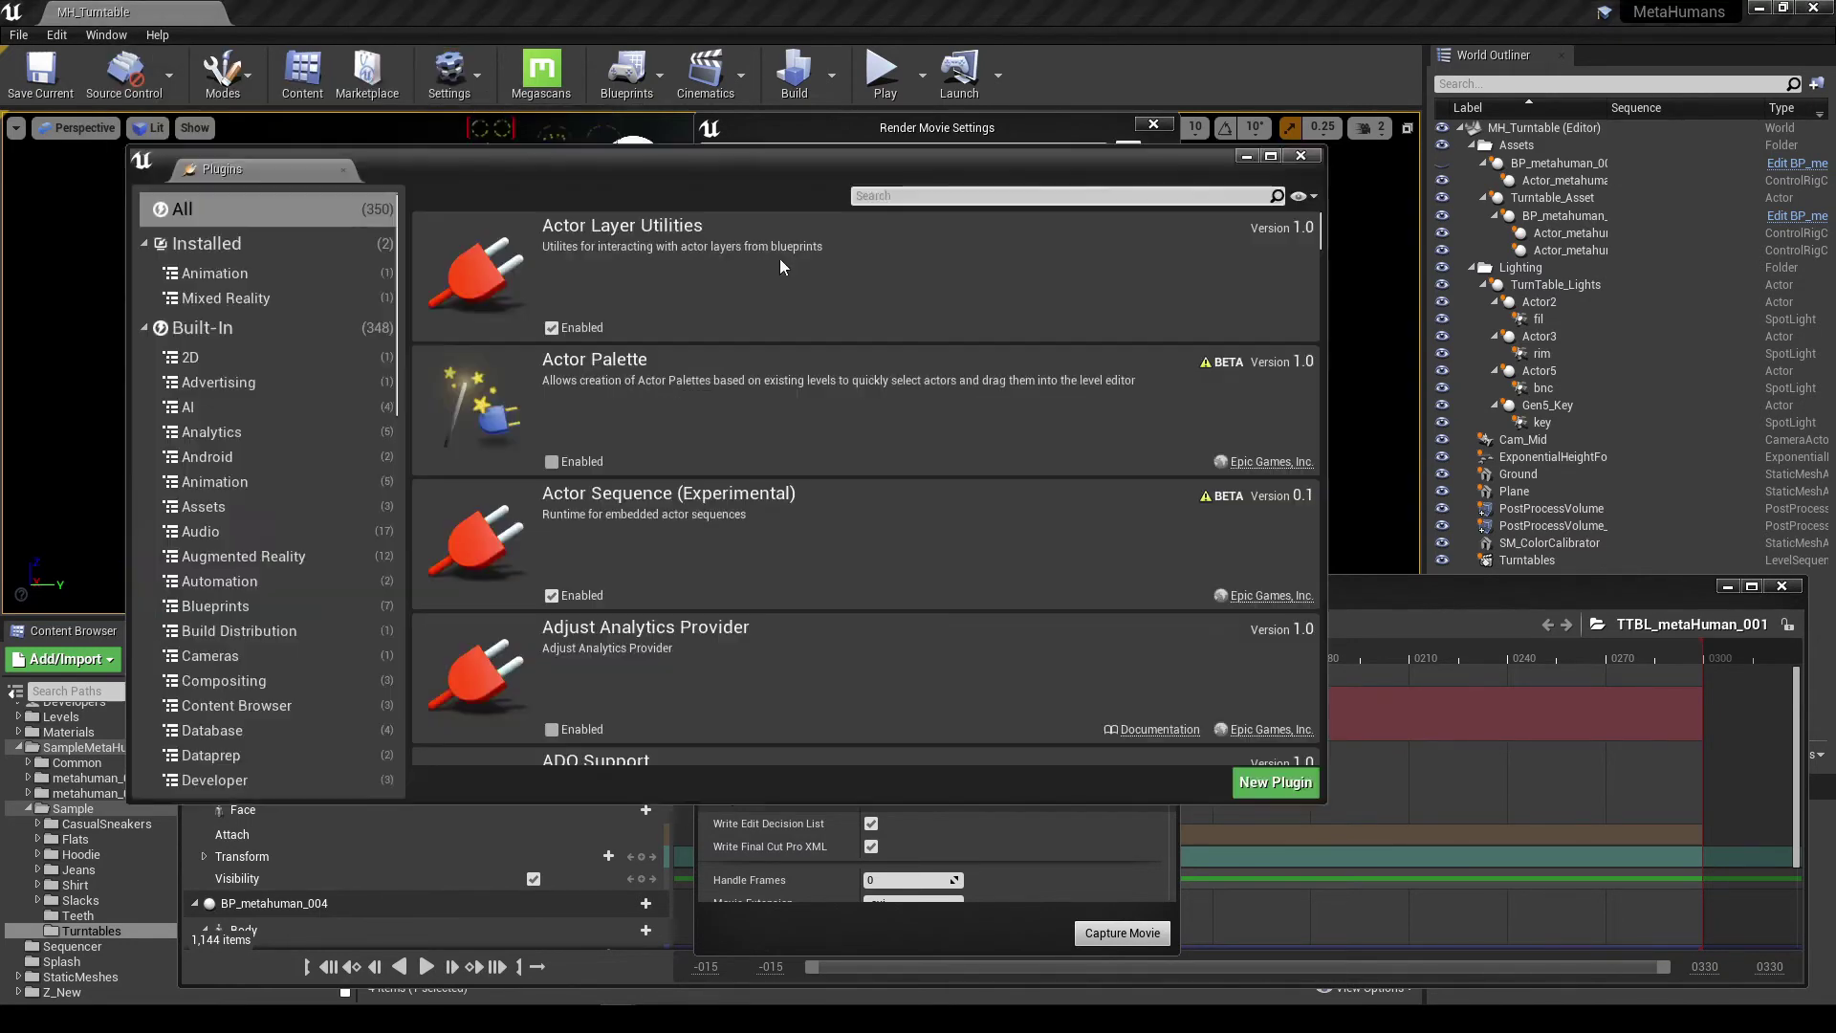
pyautogui.click(872, 194)
pyautogui.write('movie')
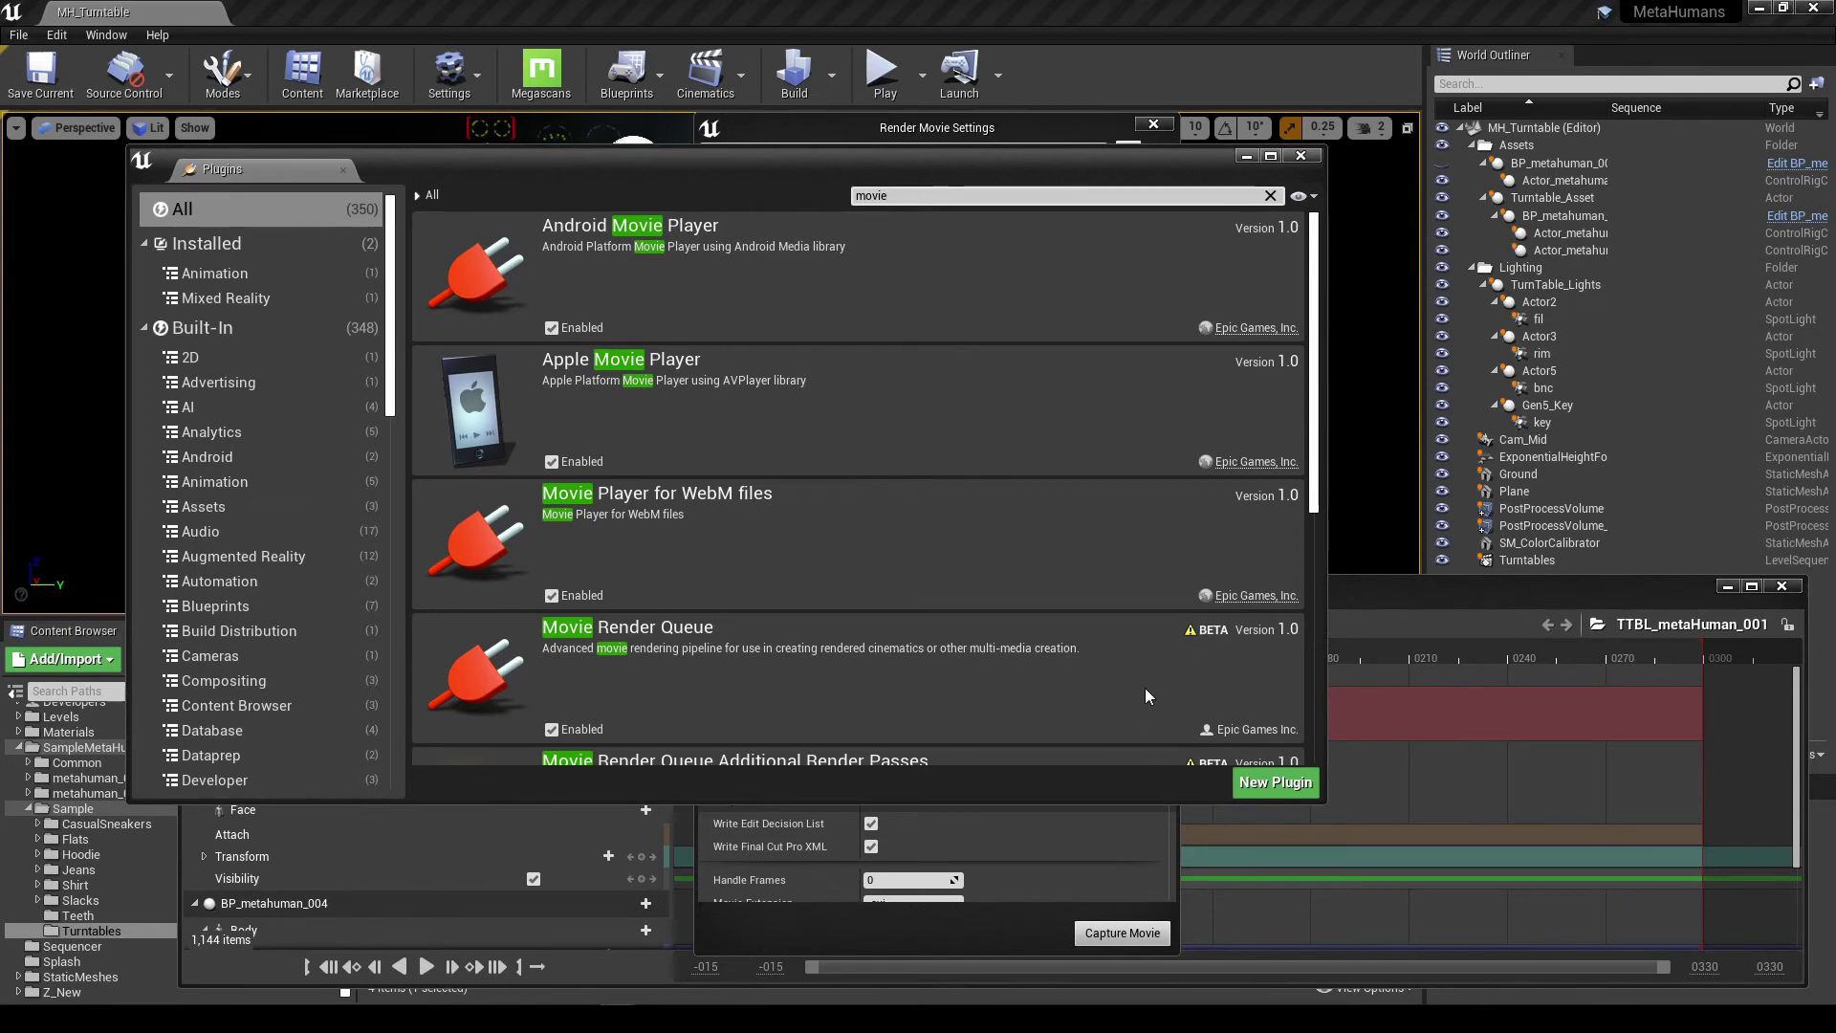
pyautogui.click(1301, 155)
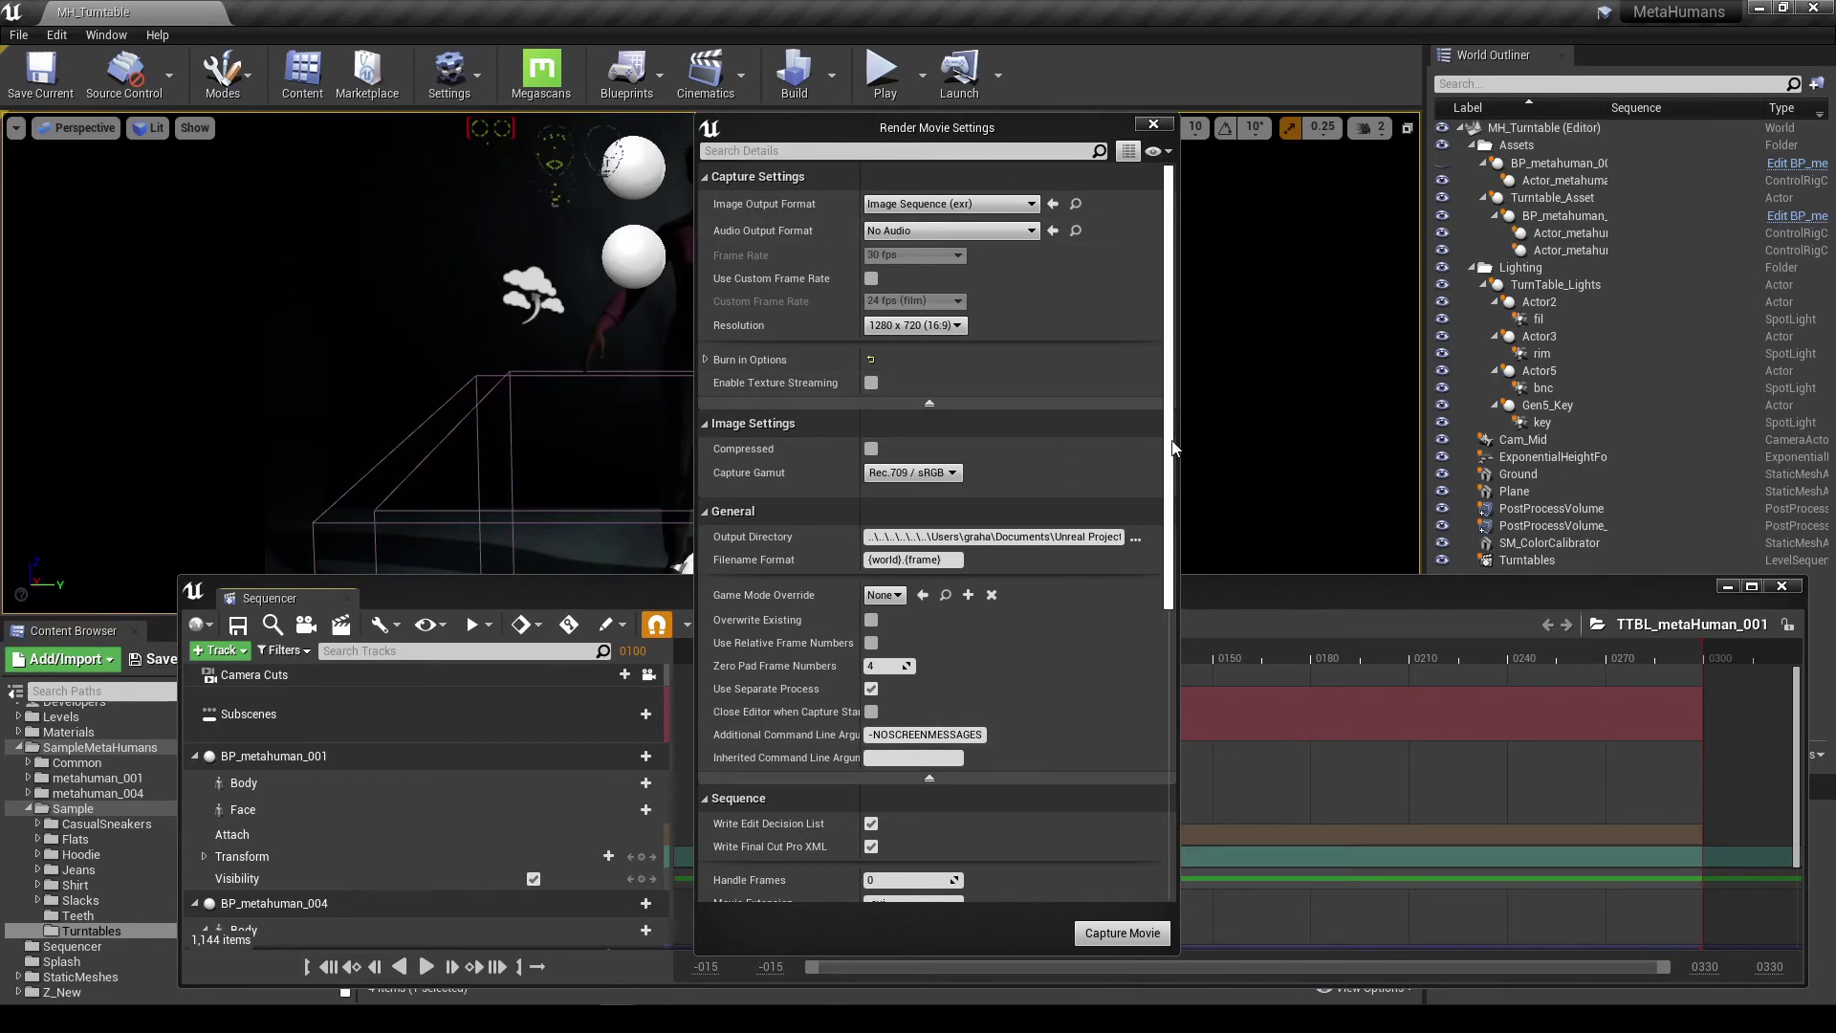
# - Examine the Render Movie Settings, including the available image output formats and the capture settings section
pyautogui.scroll(-5, 1147, 440)
pyautogui.scroll(5, 1148, 383)
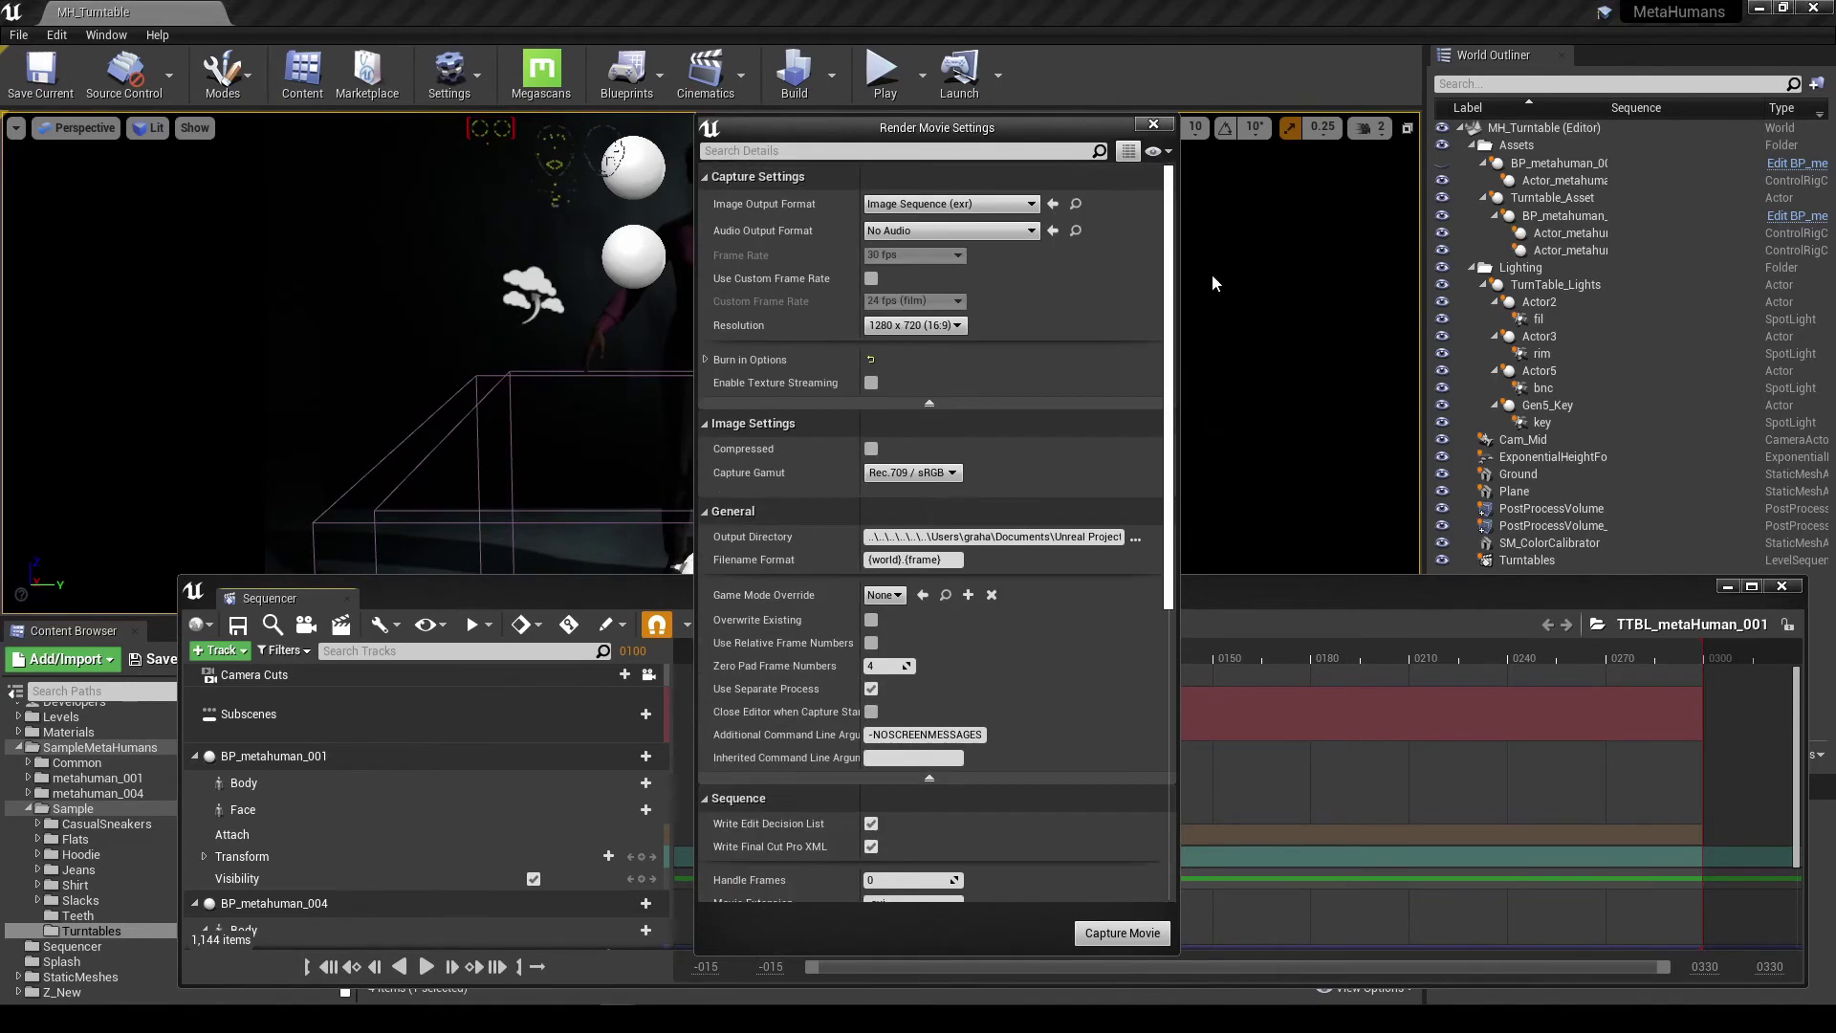
pyautogui.click(952, 204)
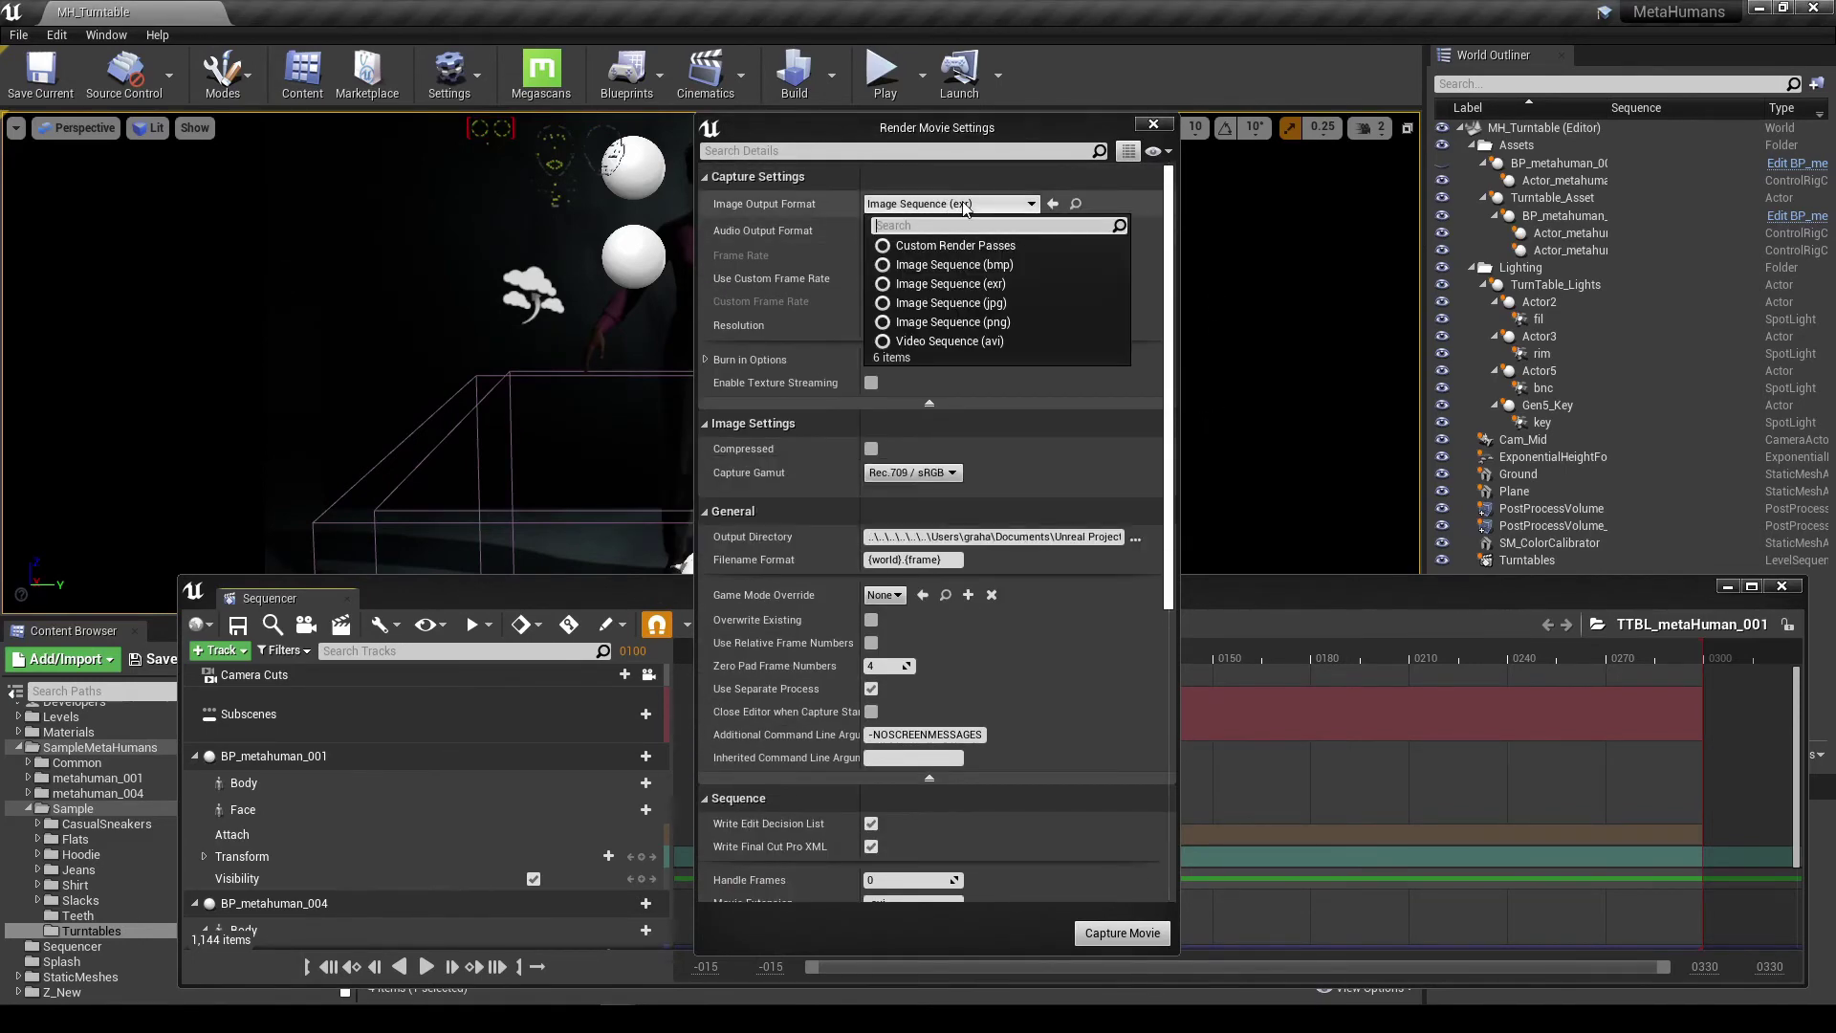
pyautogui.click(980, 341)
pyautogui.click(976, 176)
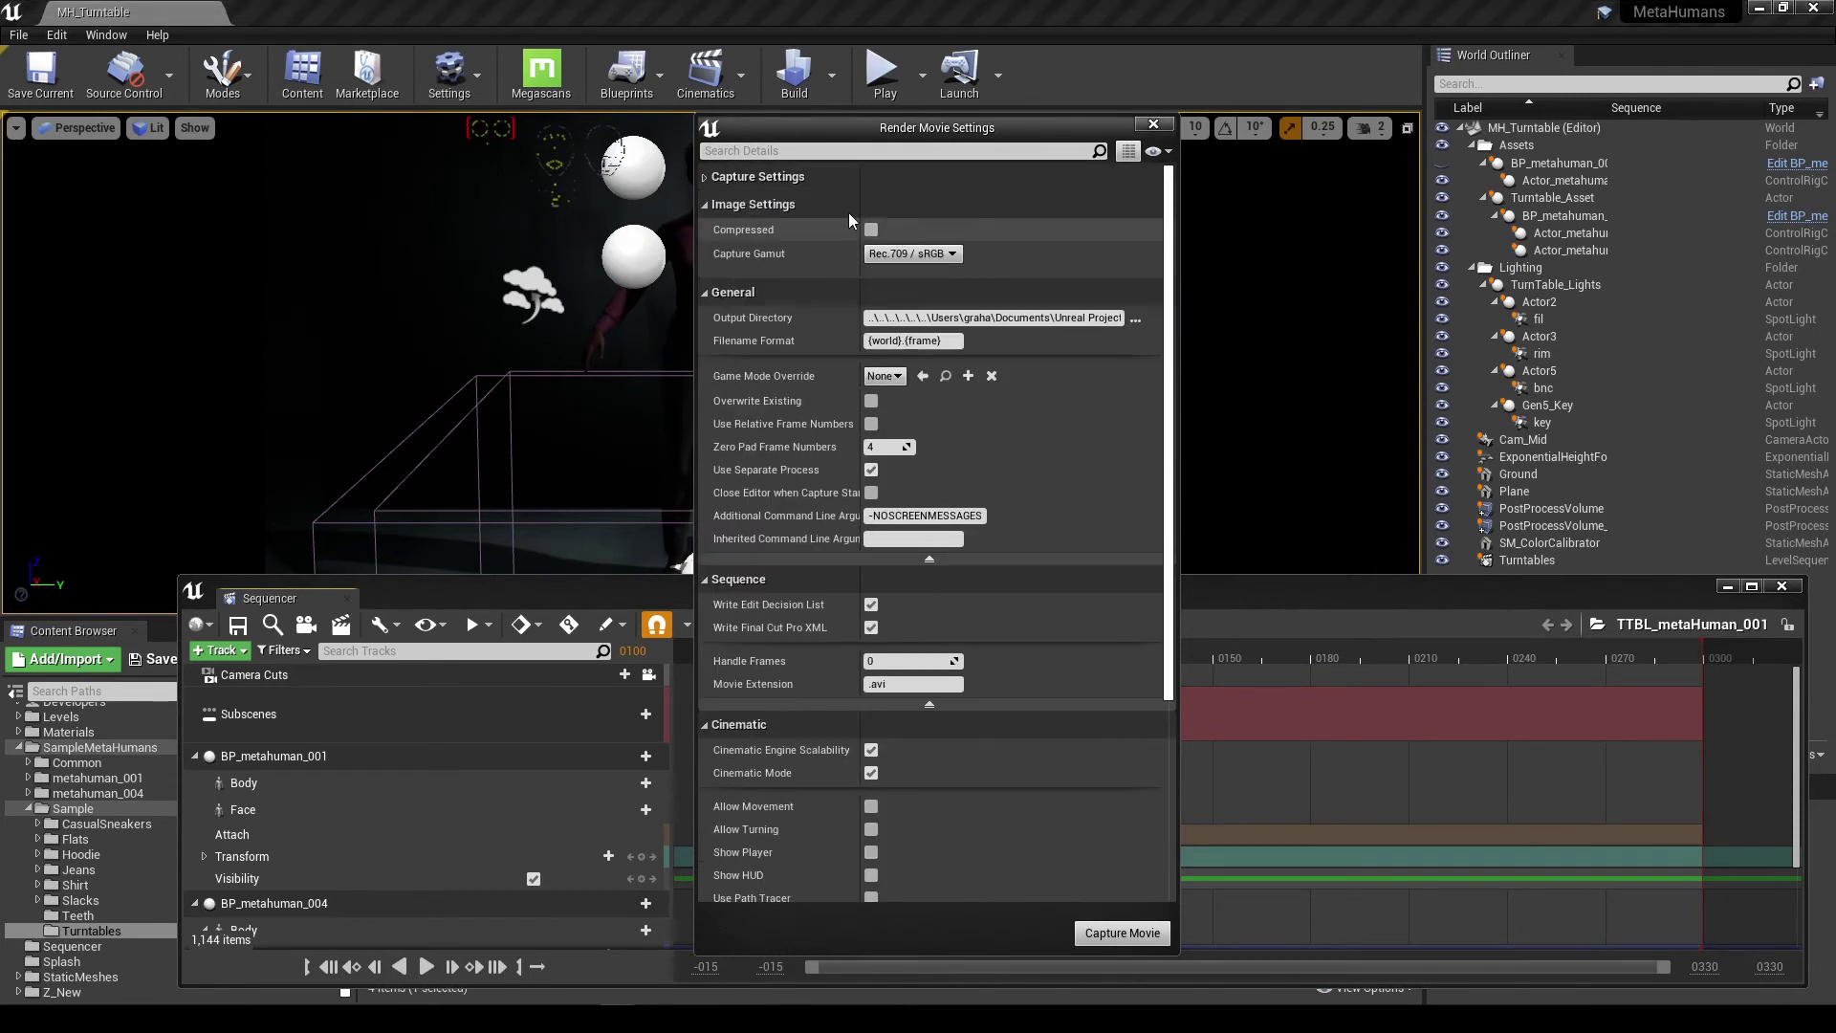
pyautogui.click(706, 180)
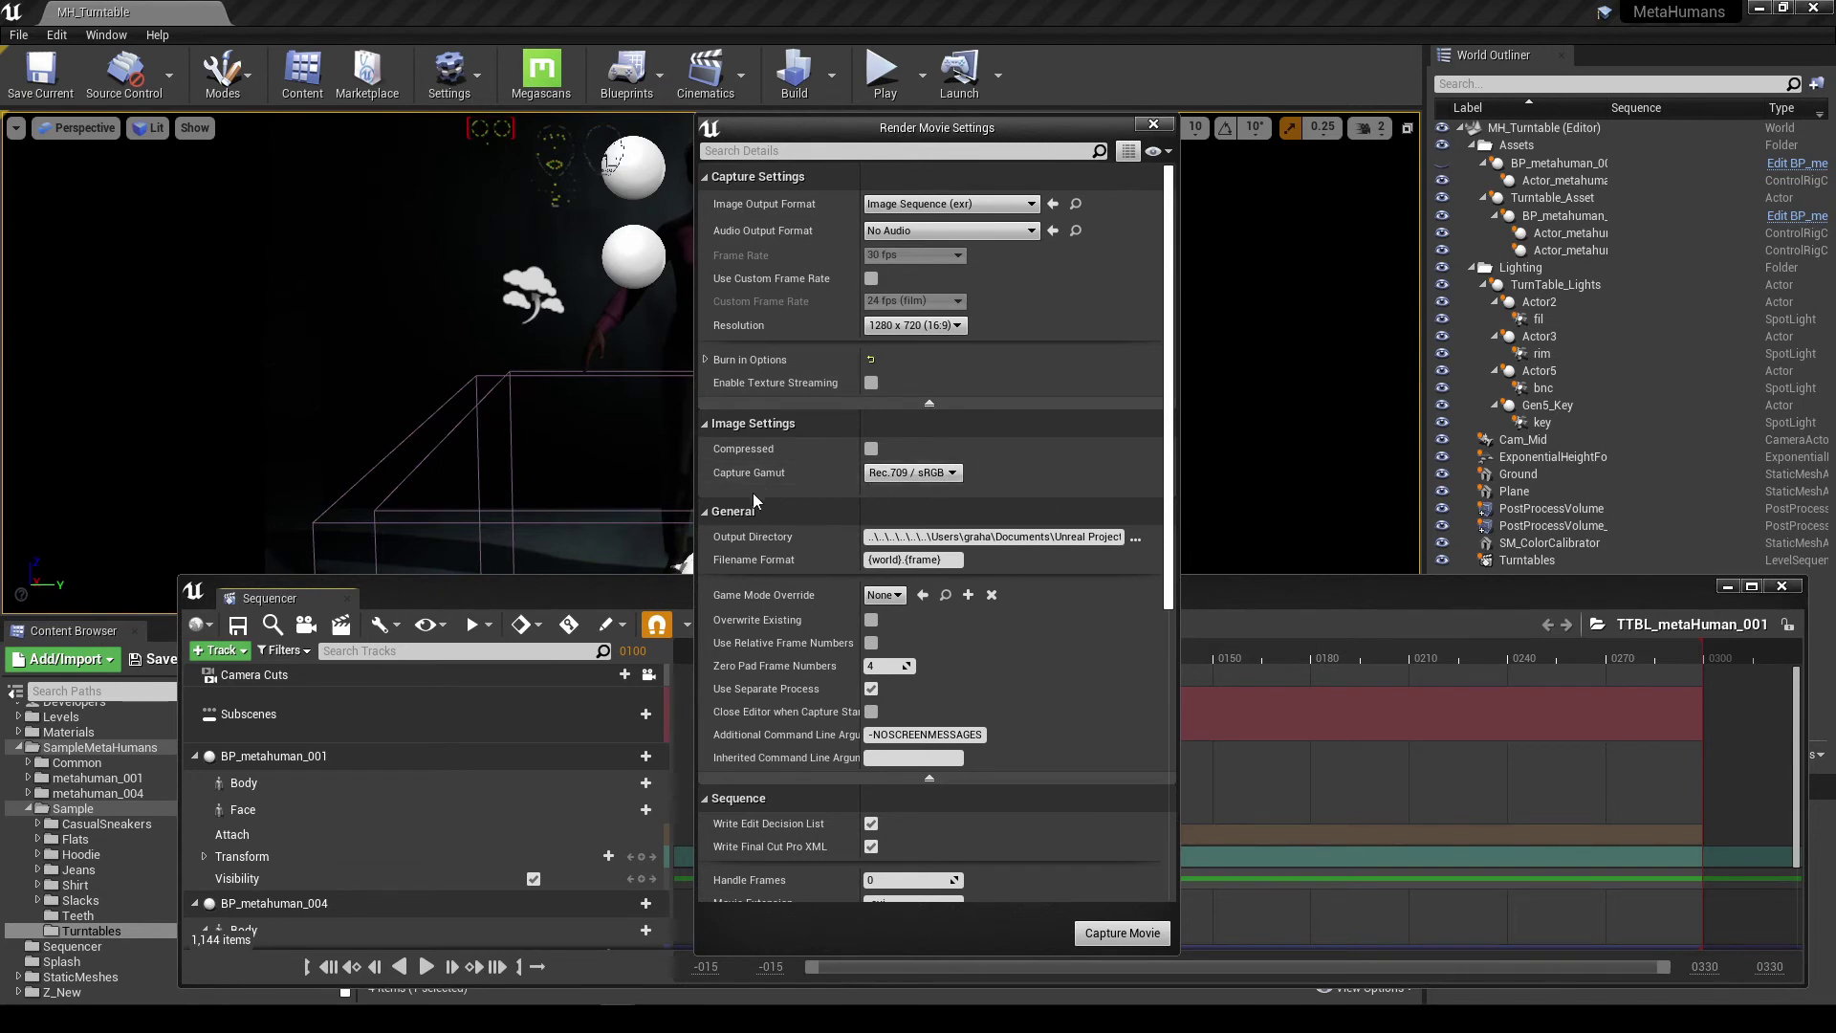
# - Review the capture gamut choices and close the Render Movie Settings without capturing
pyautogui.click(942, 473)
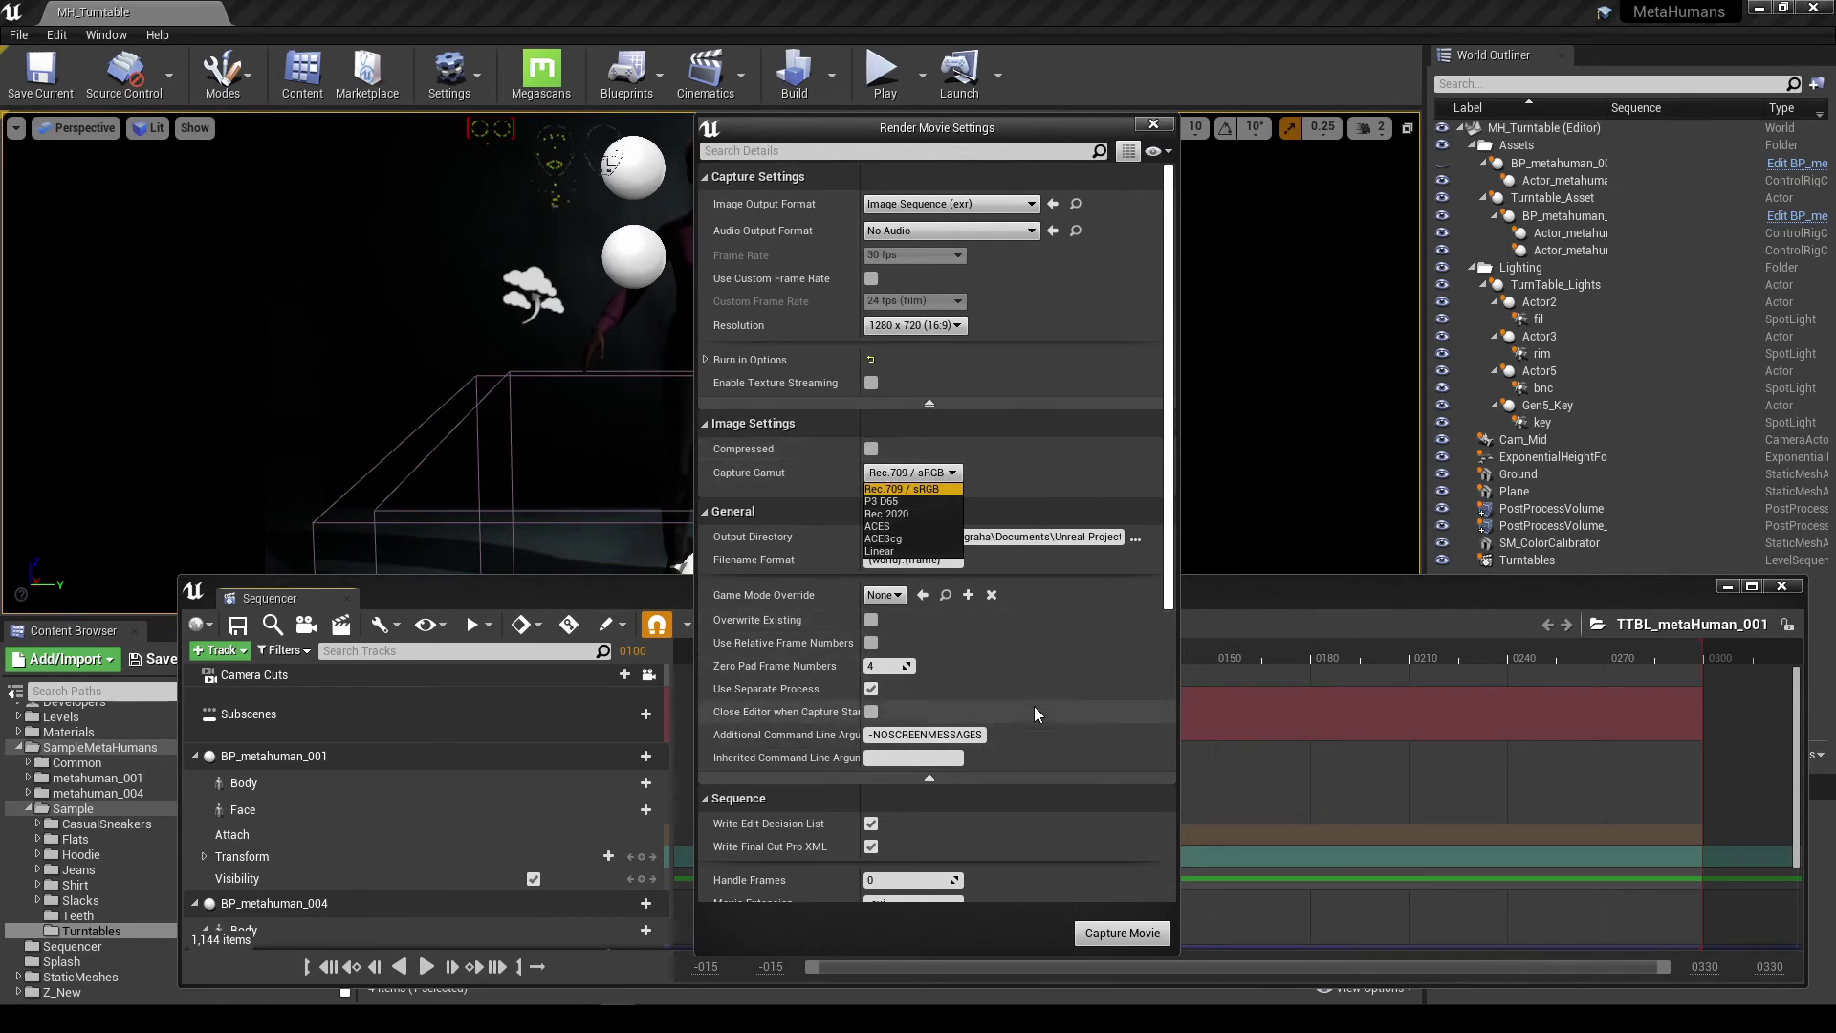
pyautogui.scroll(-3, 1035, 706)
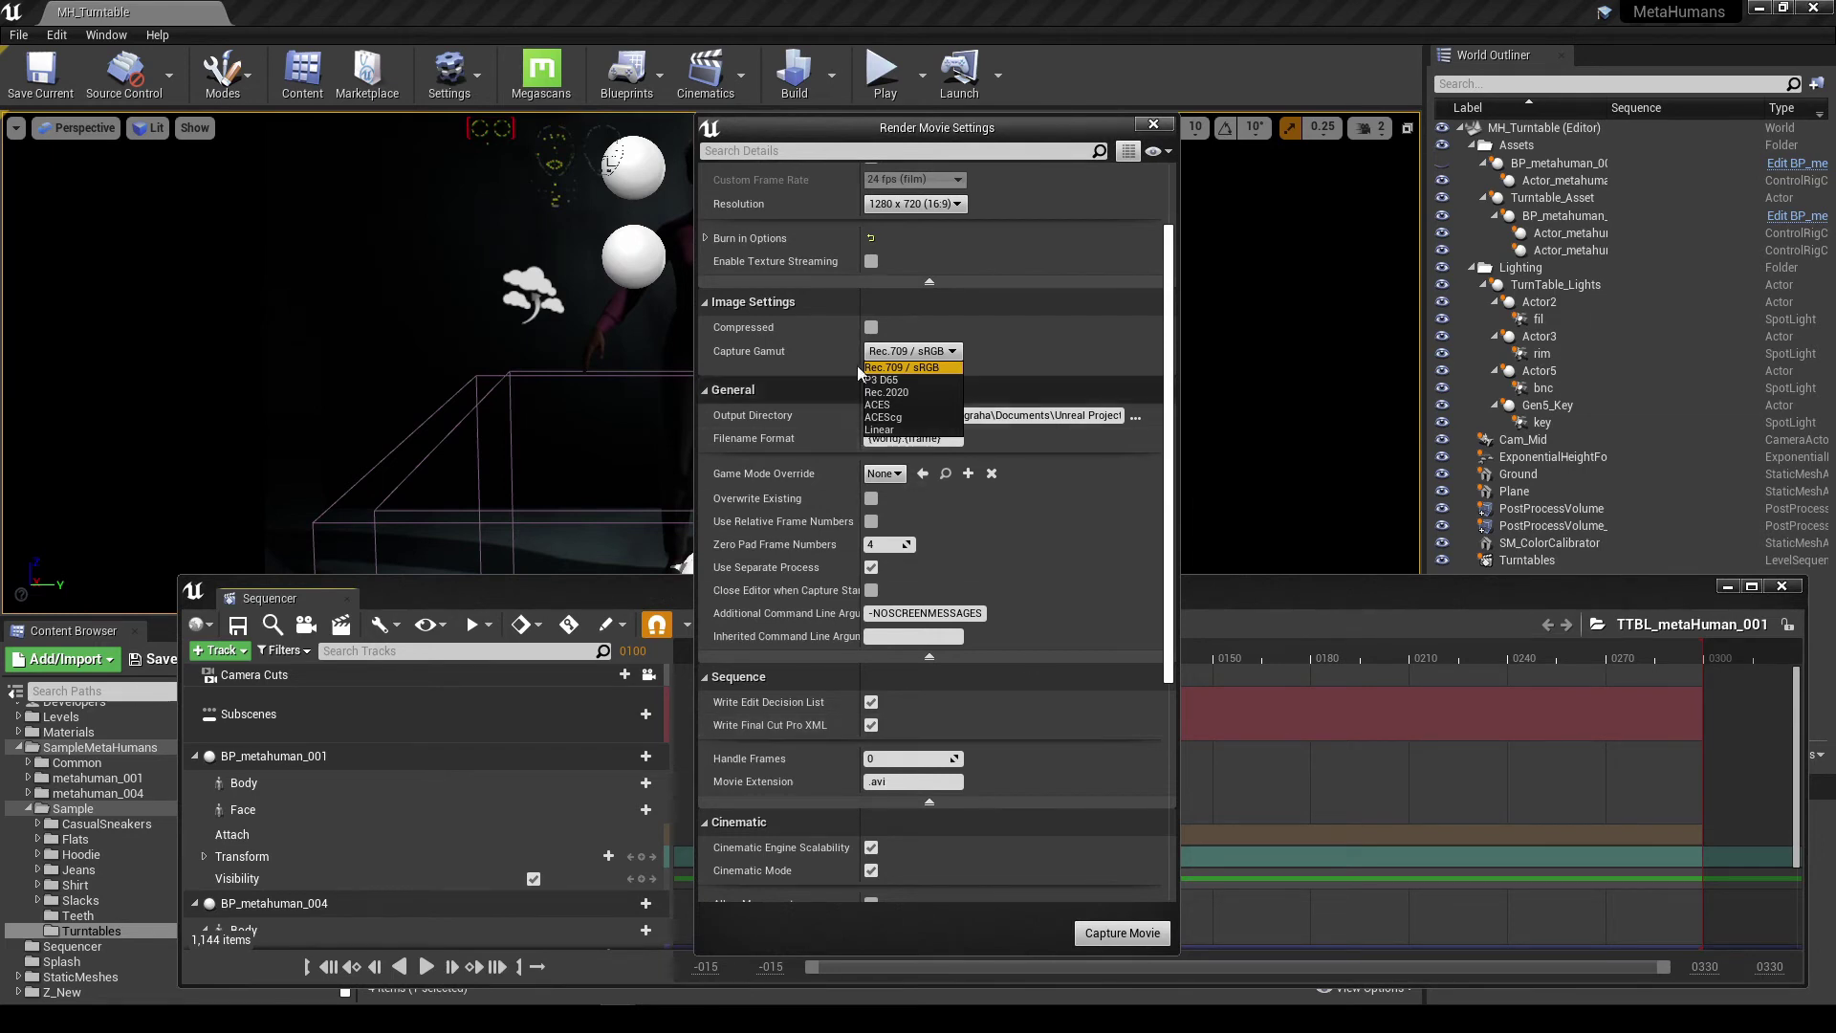
pyautogui.moveTo(878, 132); pyautogui.dragTo(997, 129)
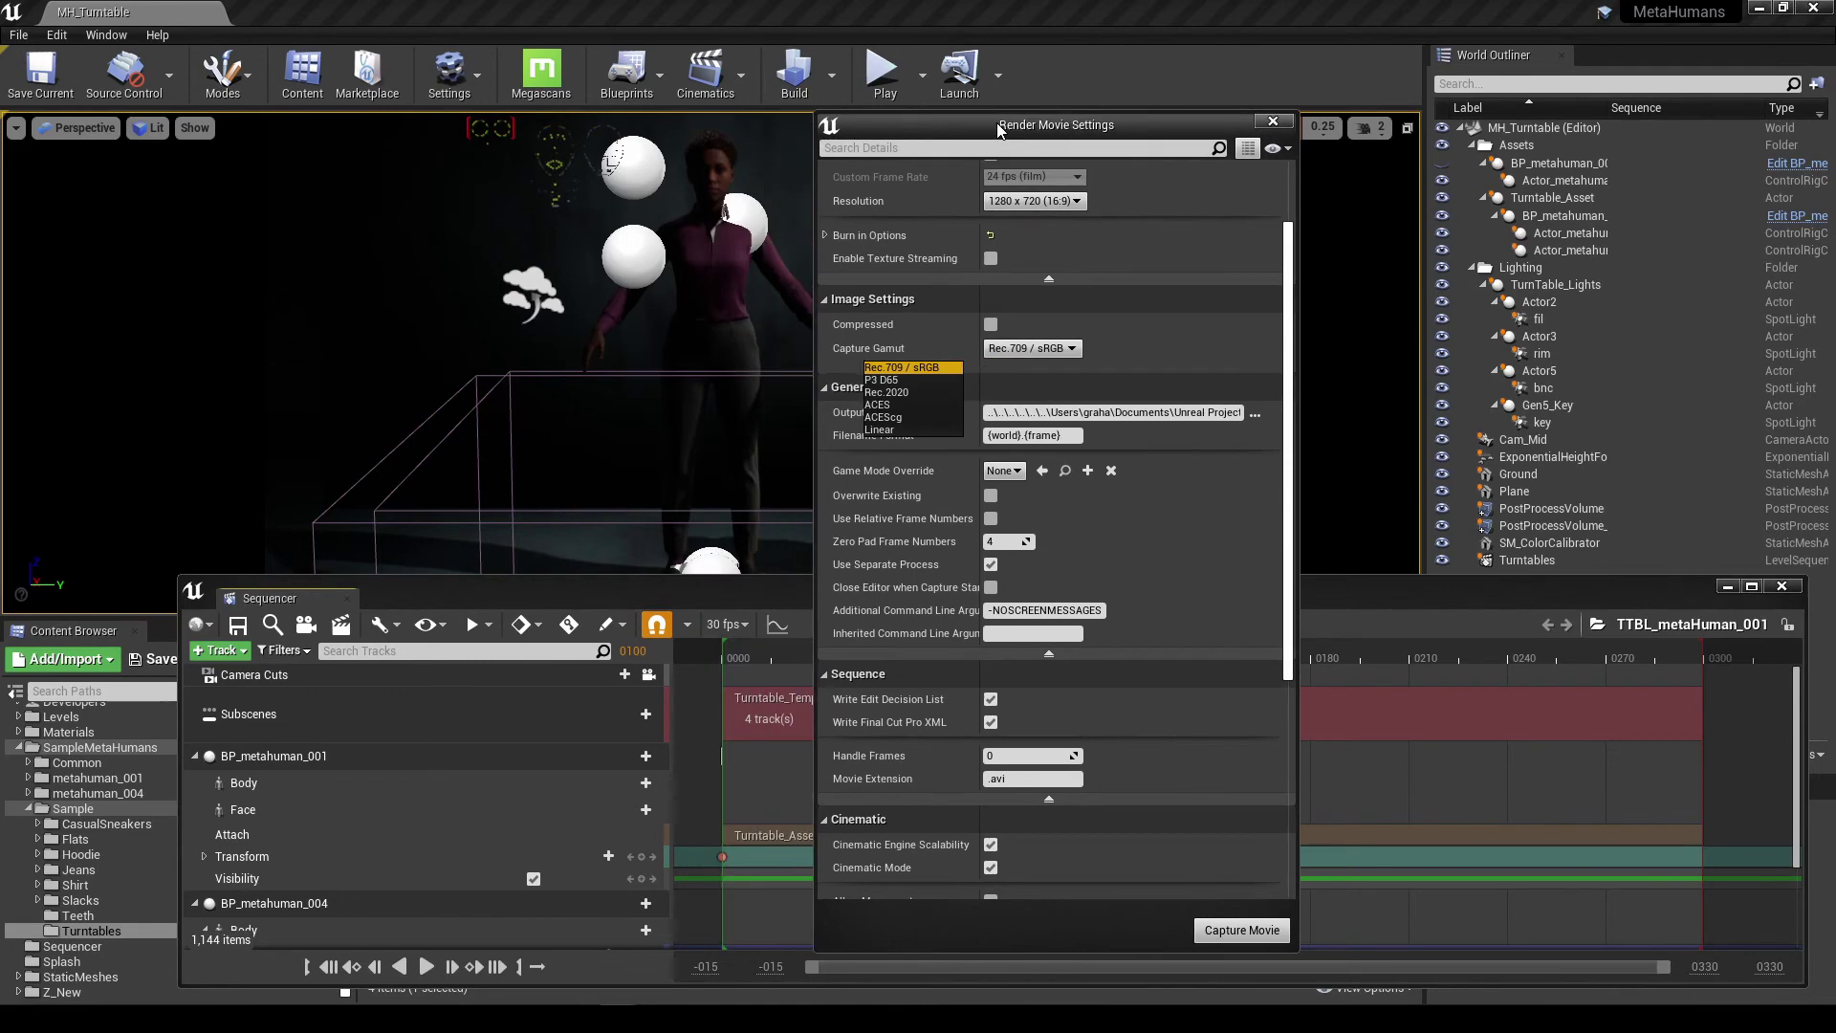
pyautogui.click(1273, 122)
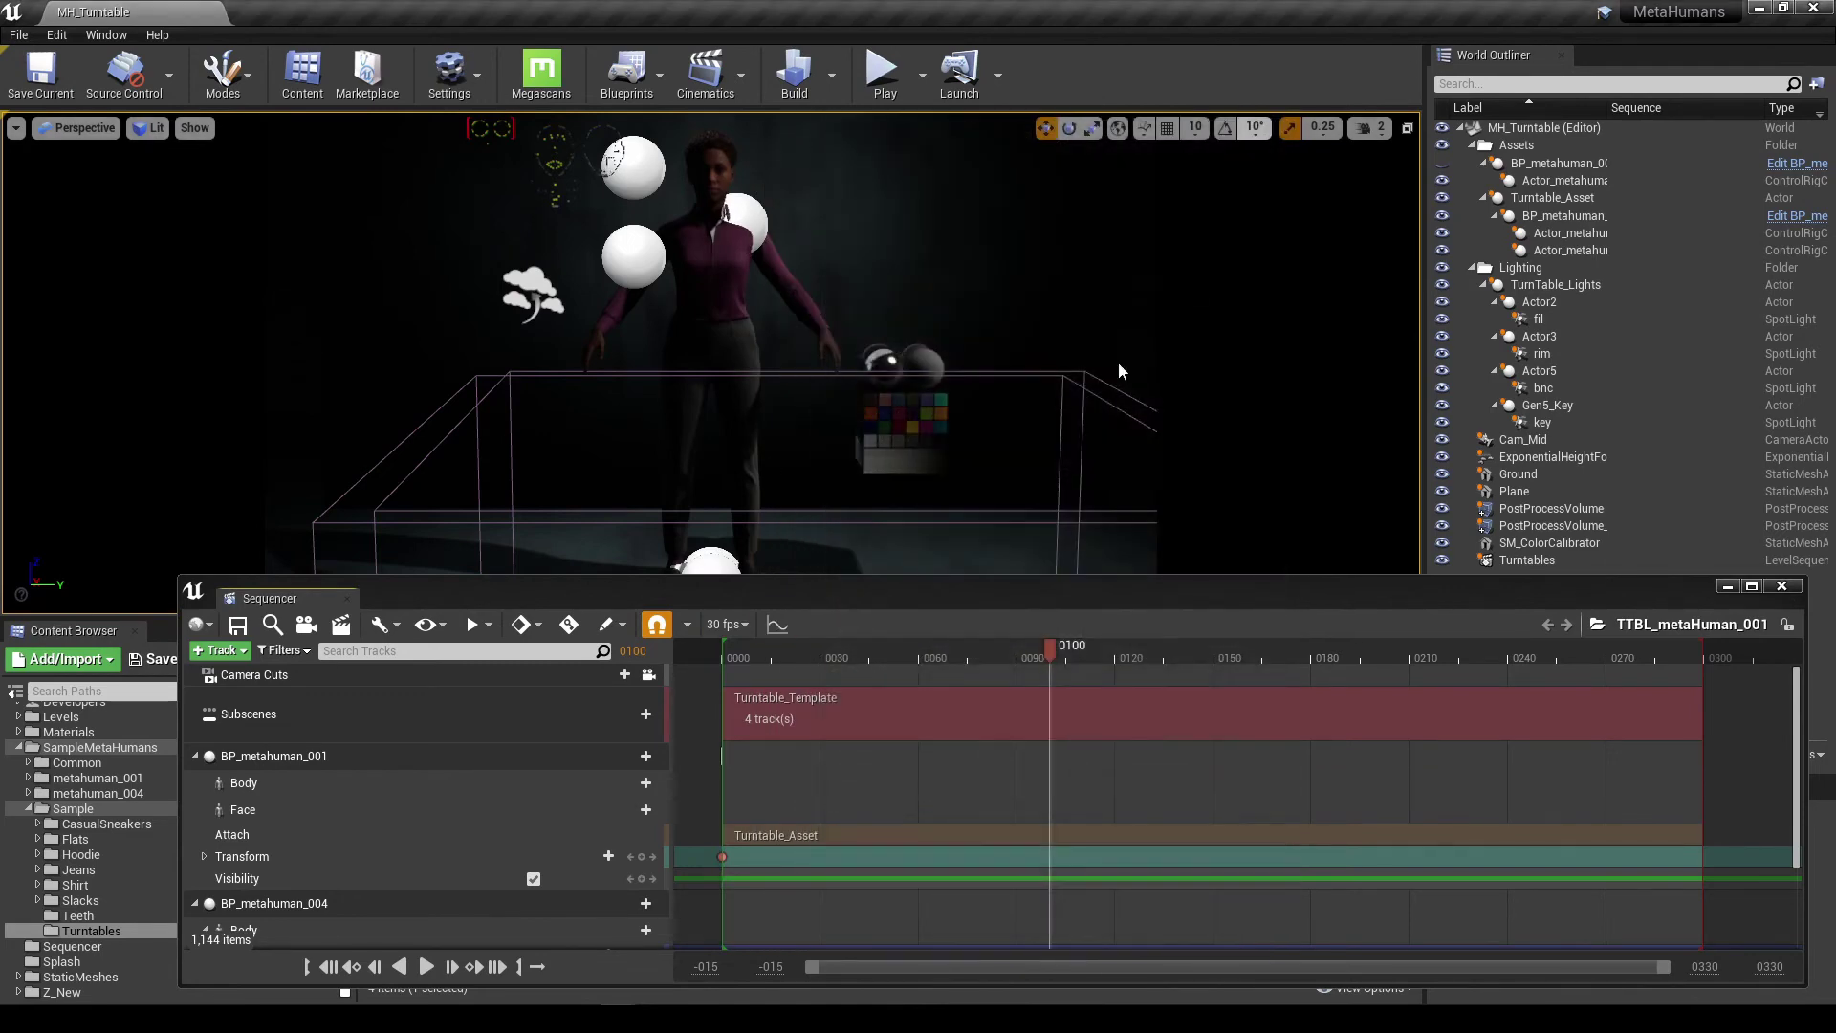
# - Move the Sequencer window up and open the Movie Render Queue
pyautogui.moveTo(889, 587); pyautogui.dragTo(884, 205)
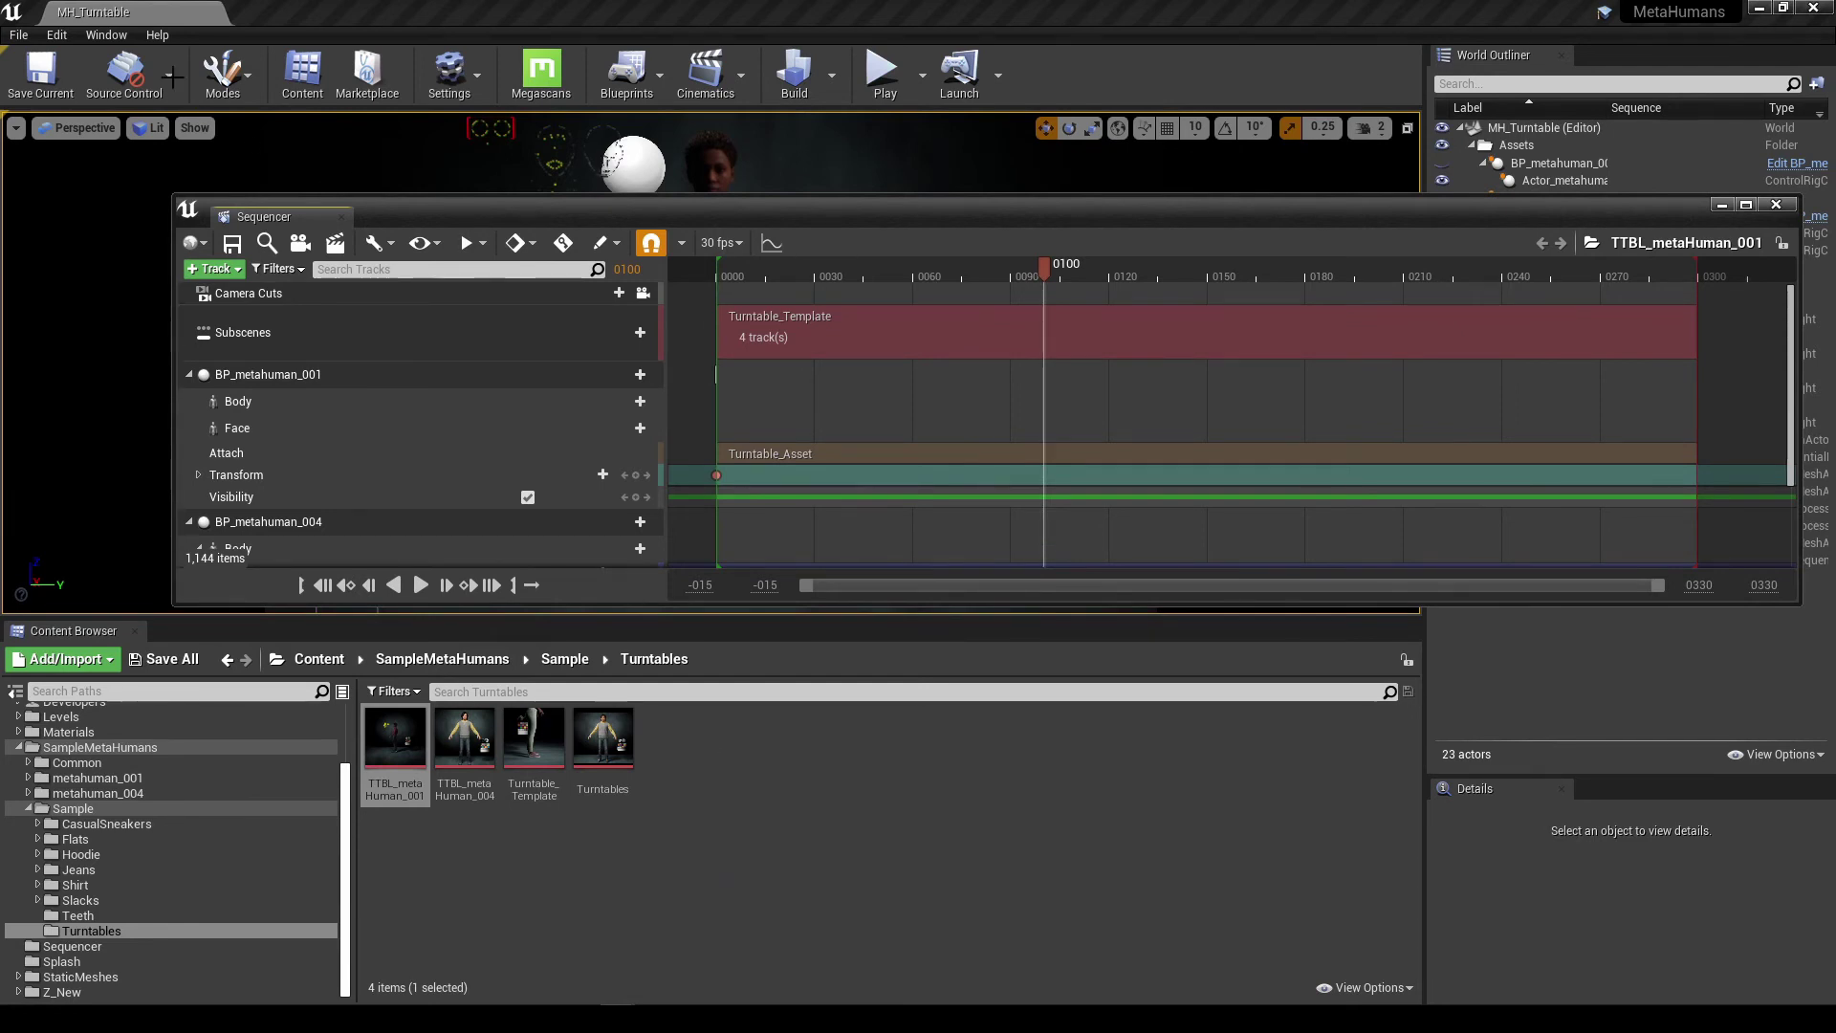
pyautogui.click(111, 37)
pyautogui.moveTo(130, 71)
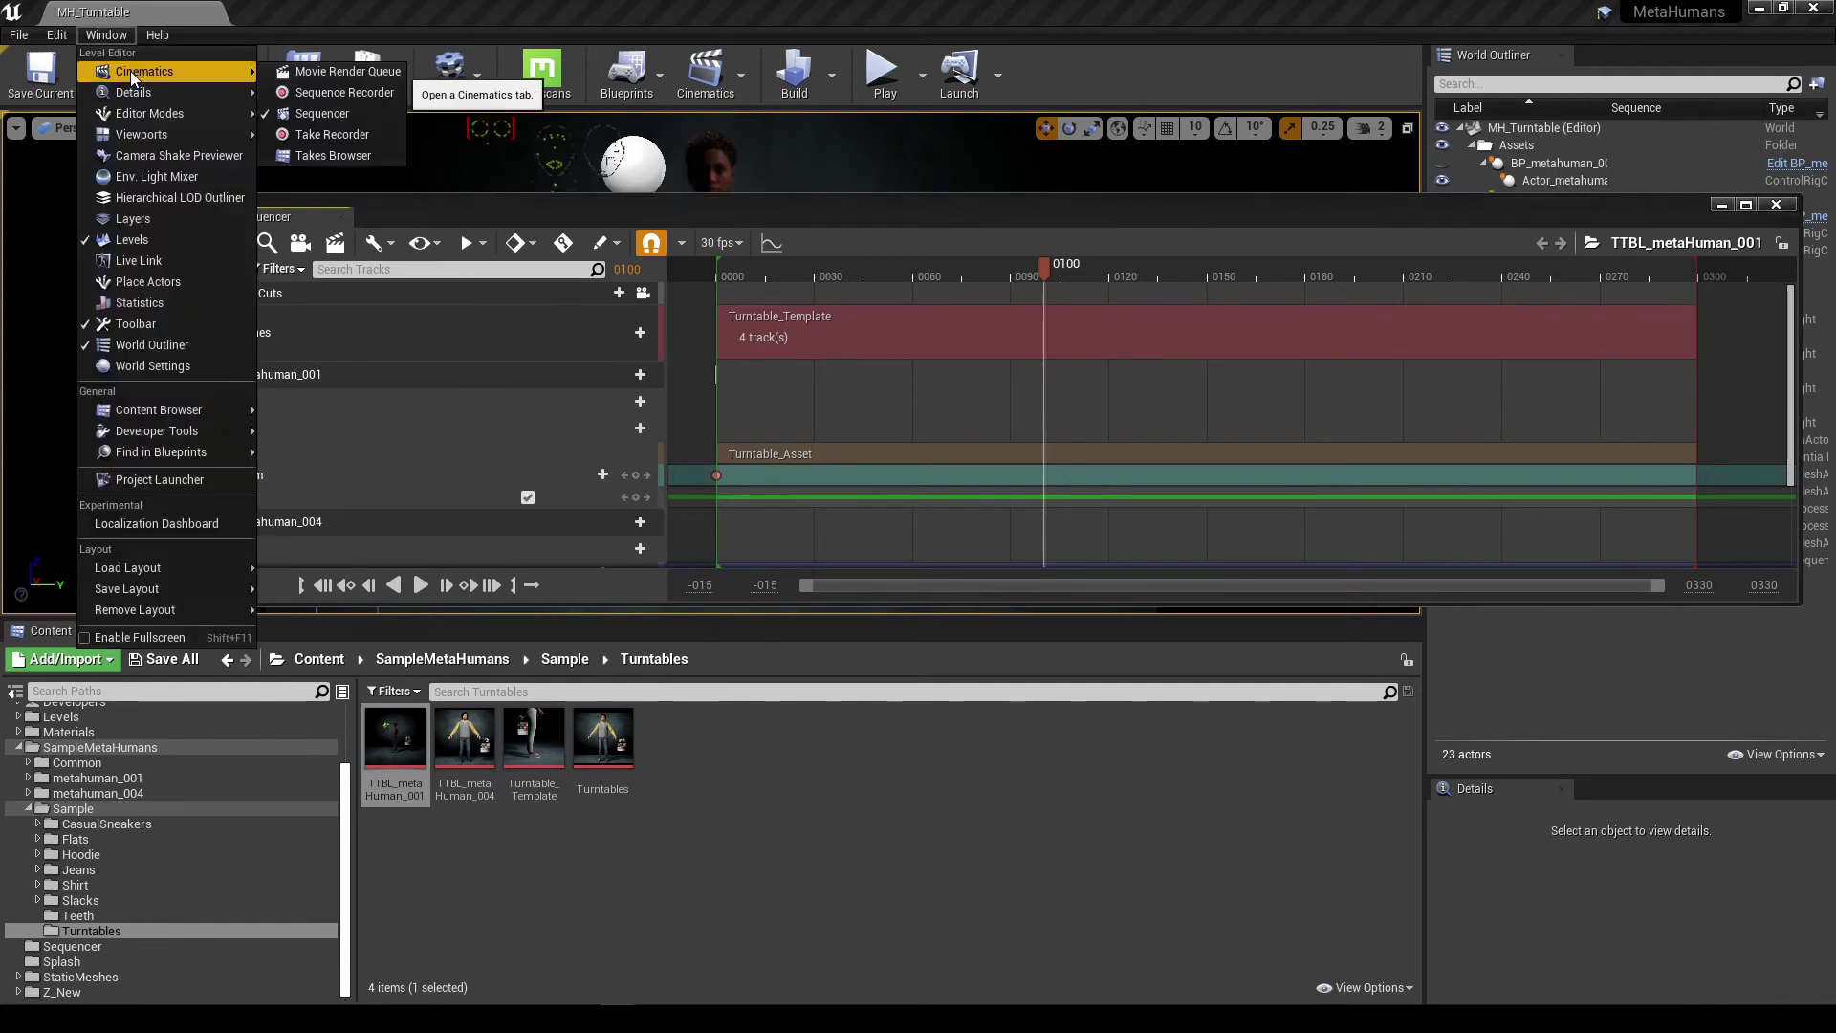
pyautogui.click(301, 71)
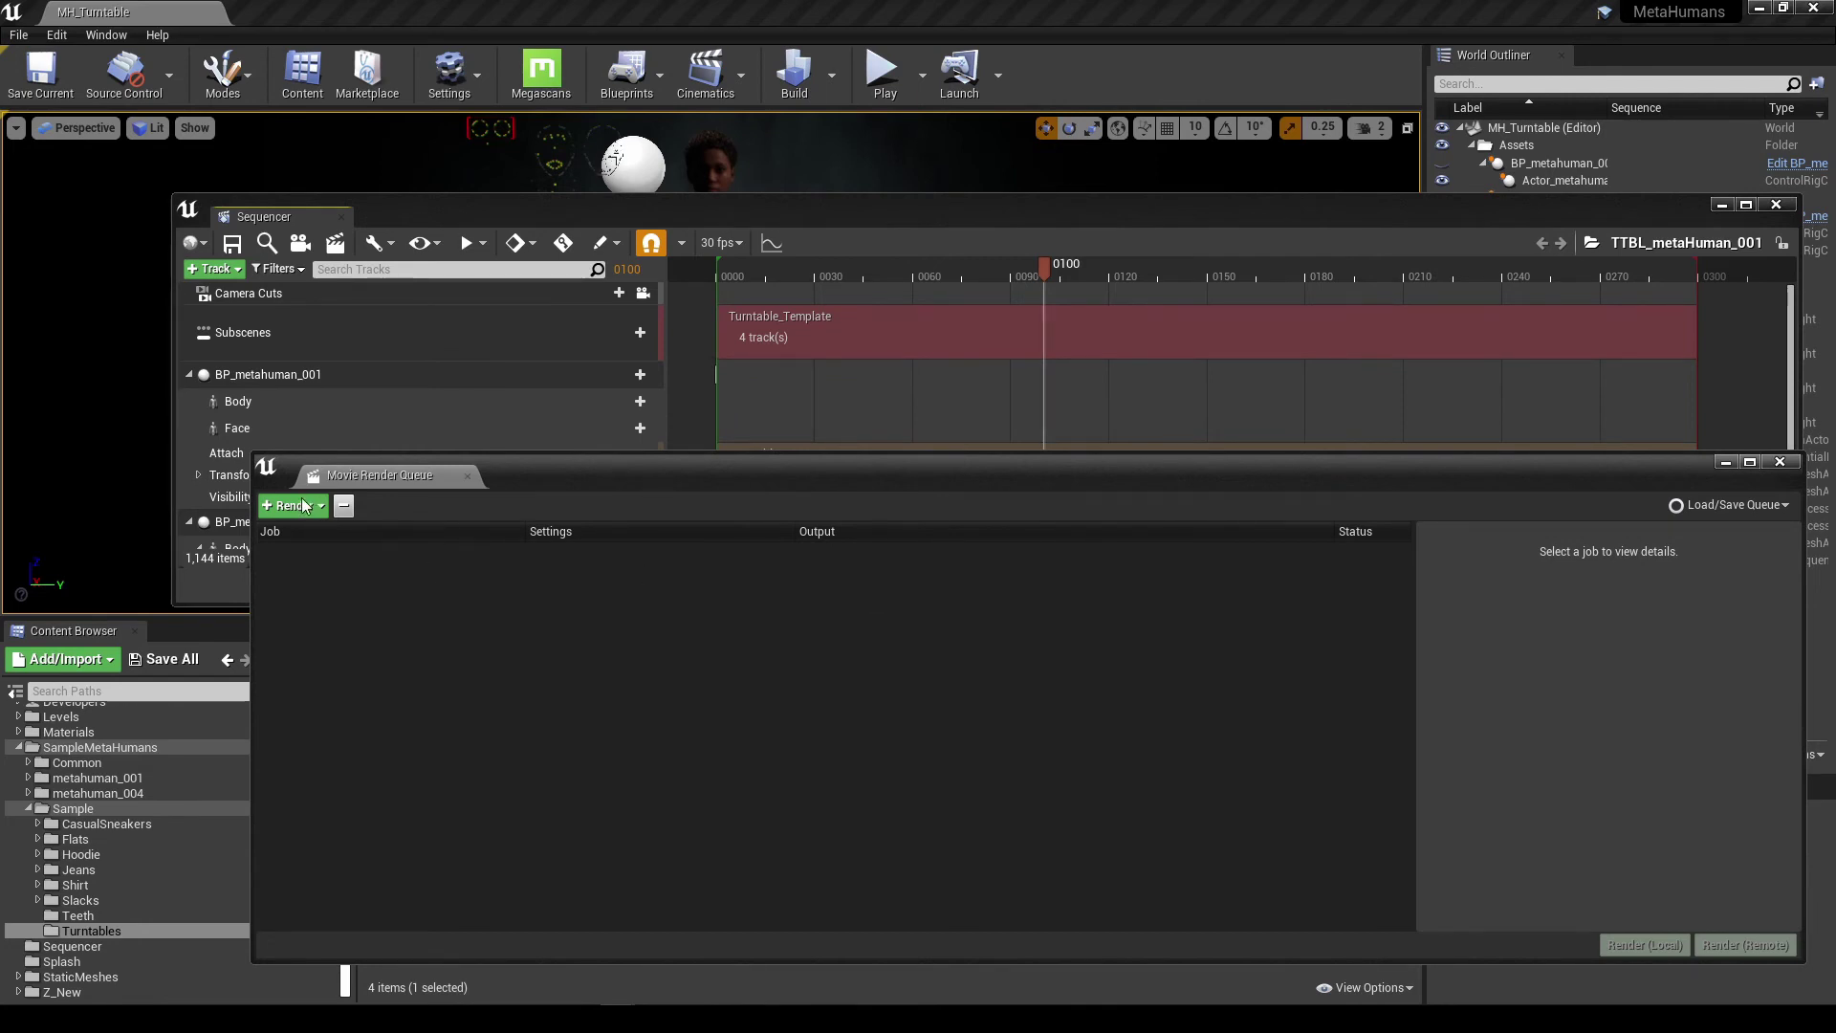
# - Browse the available level sequences and add MetaHumanSample_Sequence as a render job
pyautogui.click(260, 507)
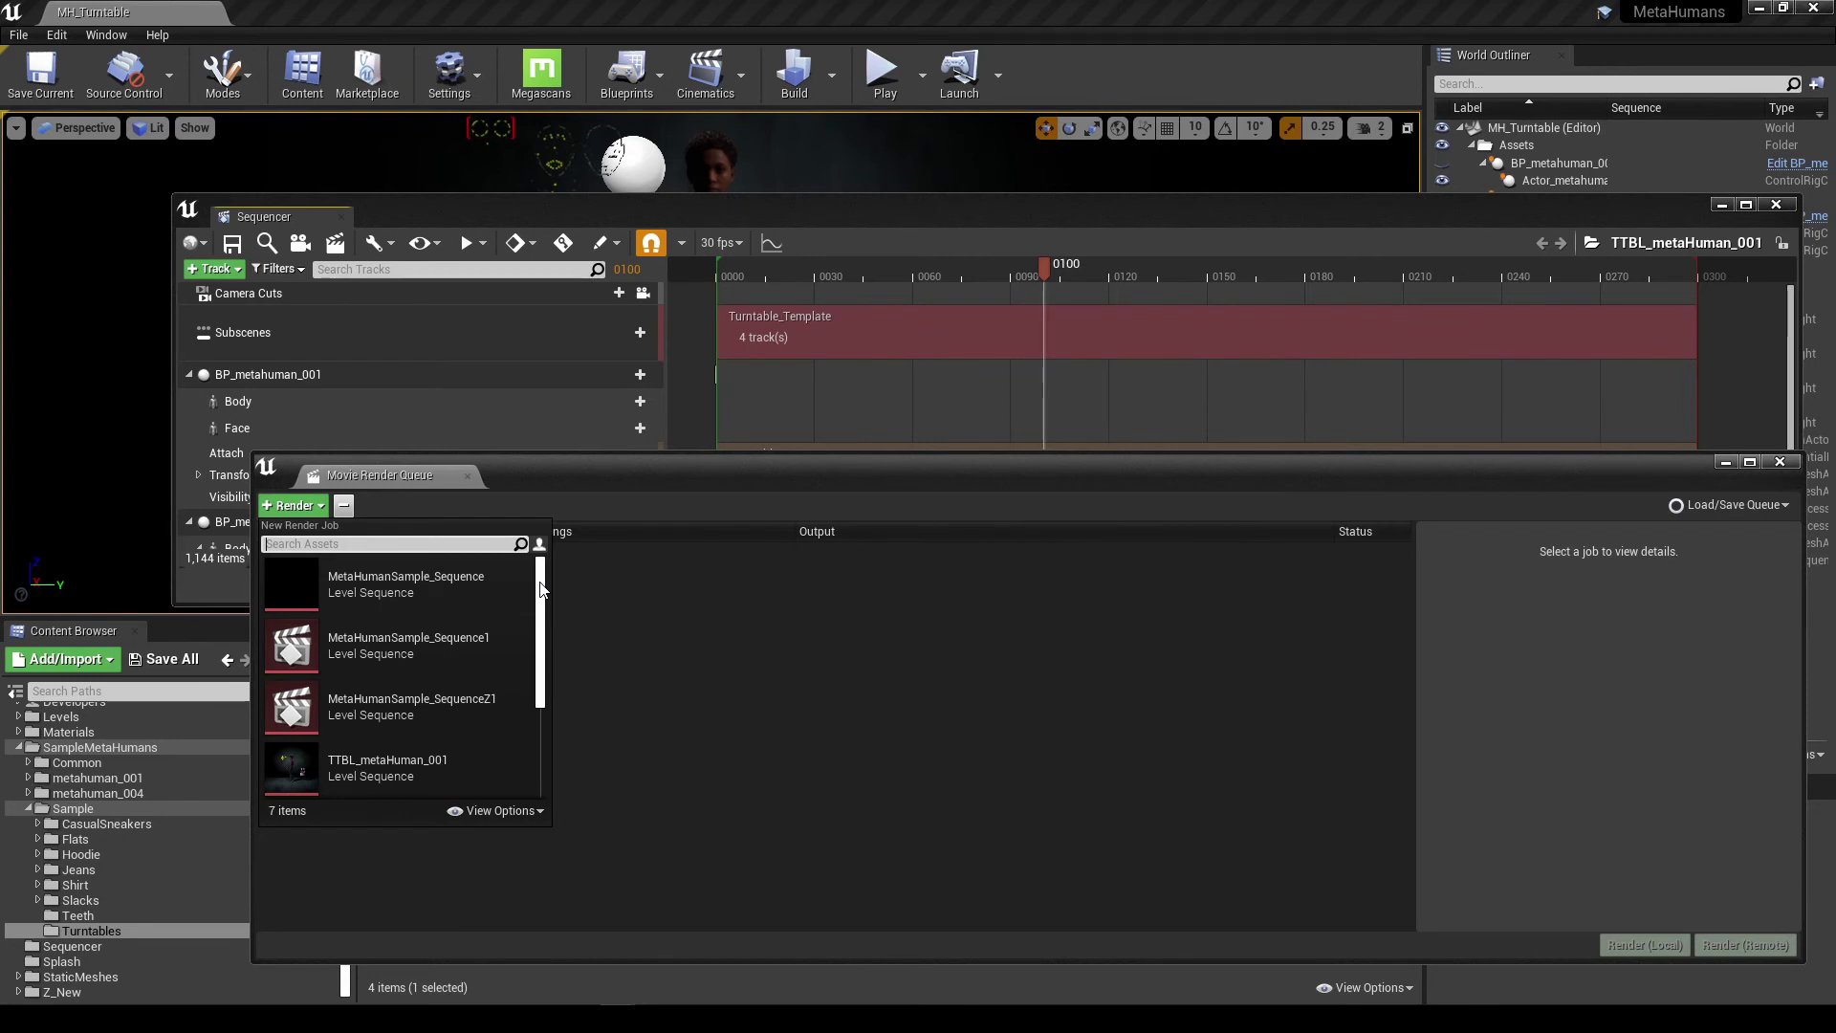
pyautogui.moveTo(539, 564)
pyautogui.mouseDown()
pyautogui.moveTo(542, 758)
pyautogui.moveTo(538, 550)
pyautogui.mouseUp()
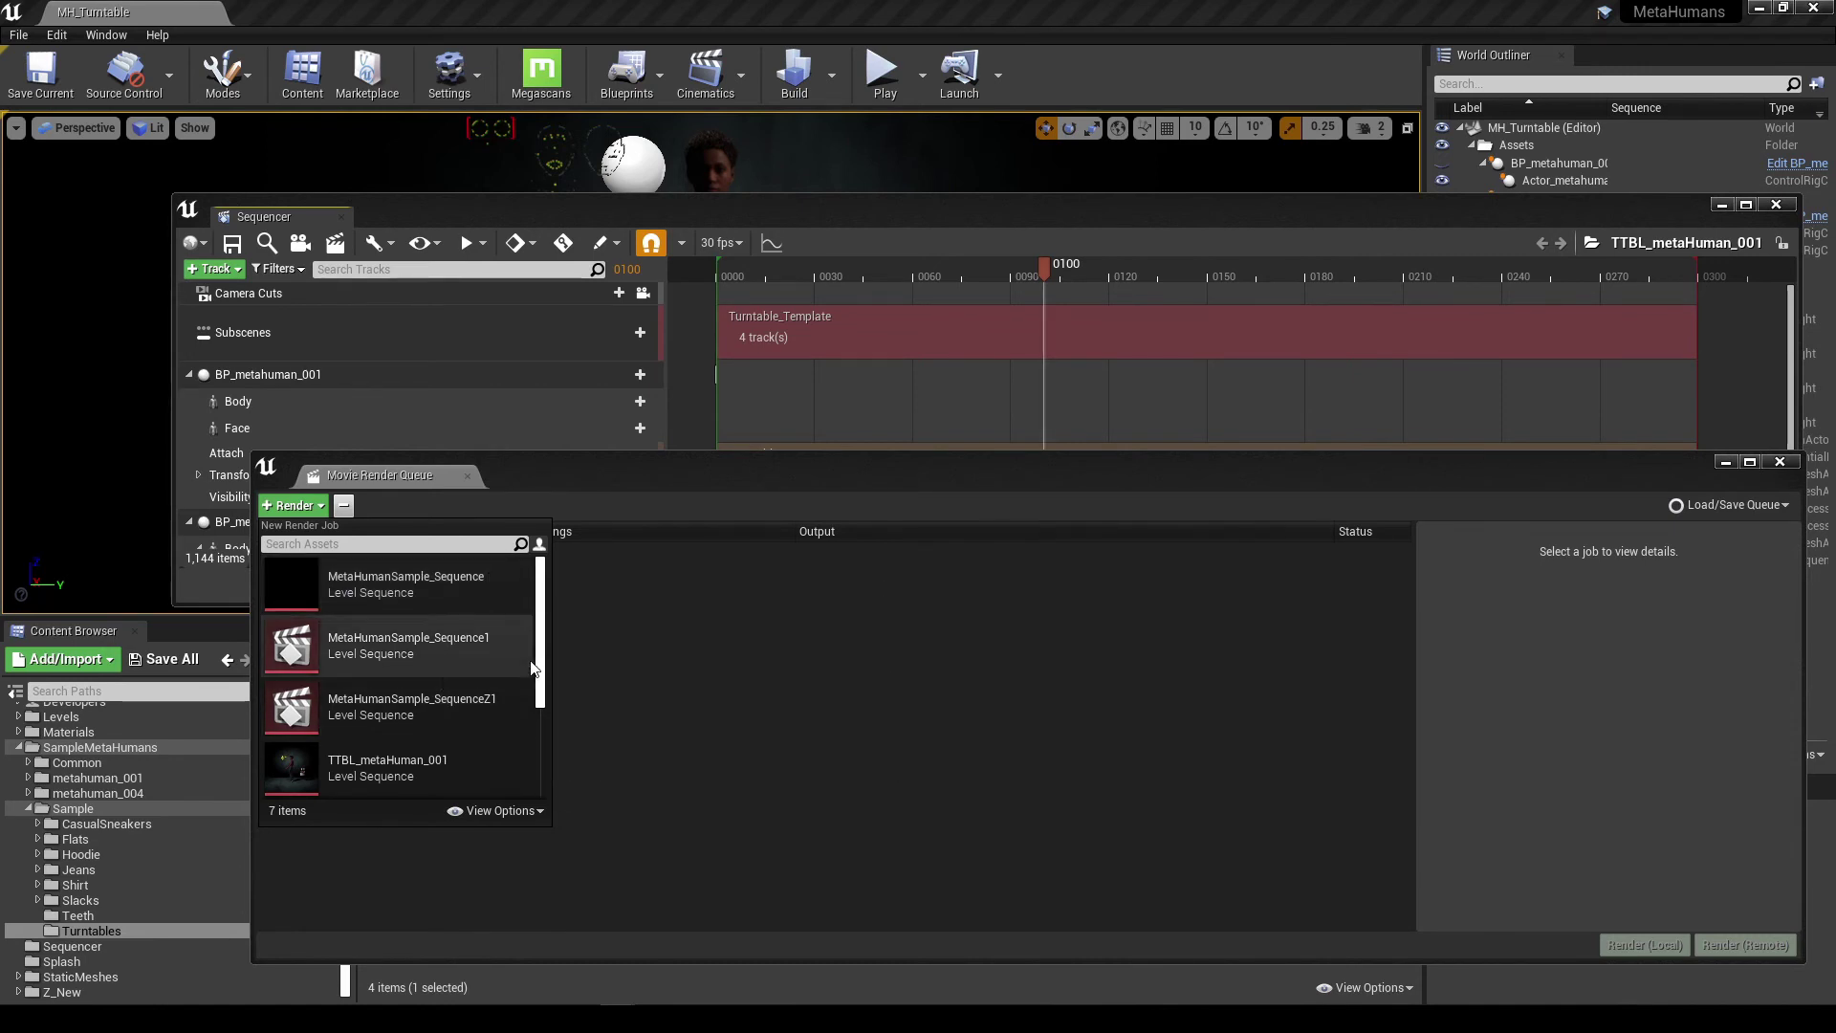
pyautogui.scroll(-3, 440, 660)
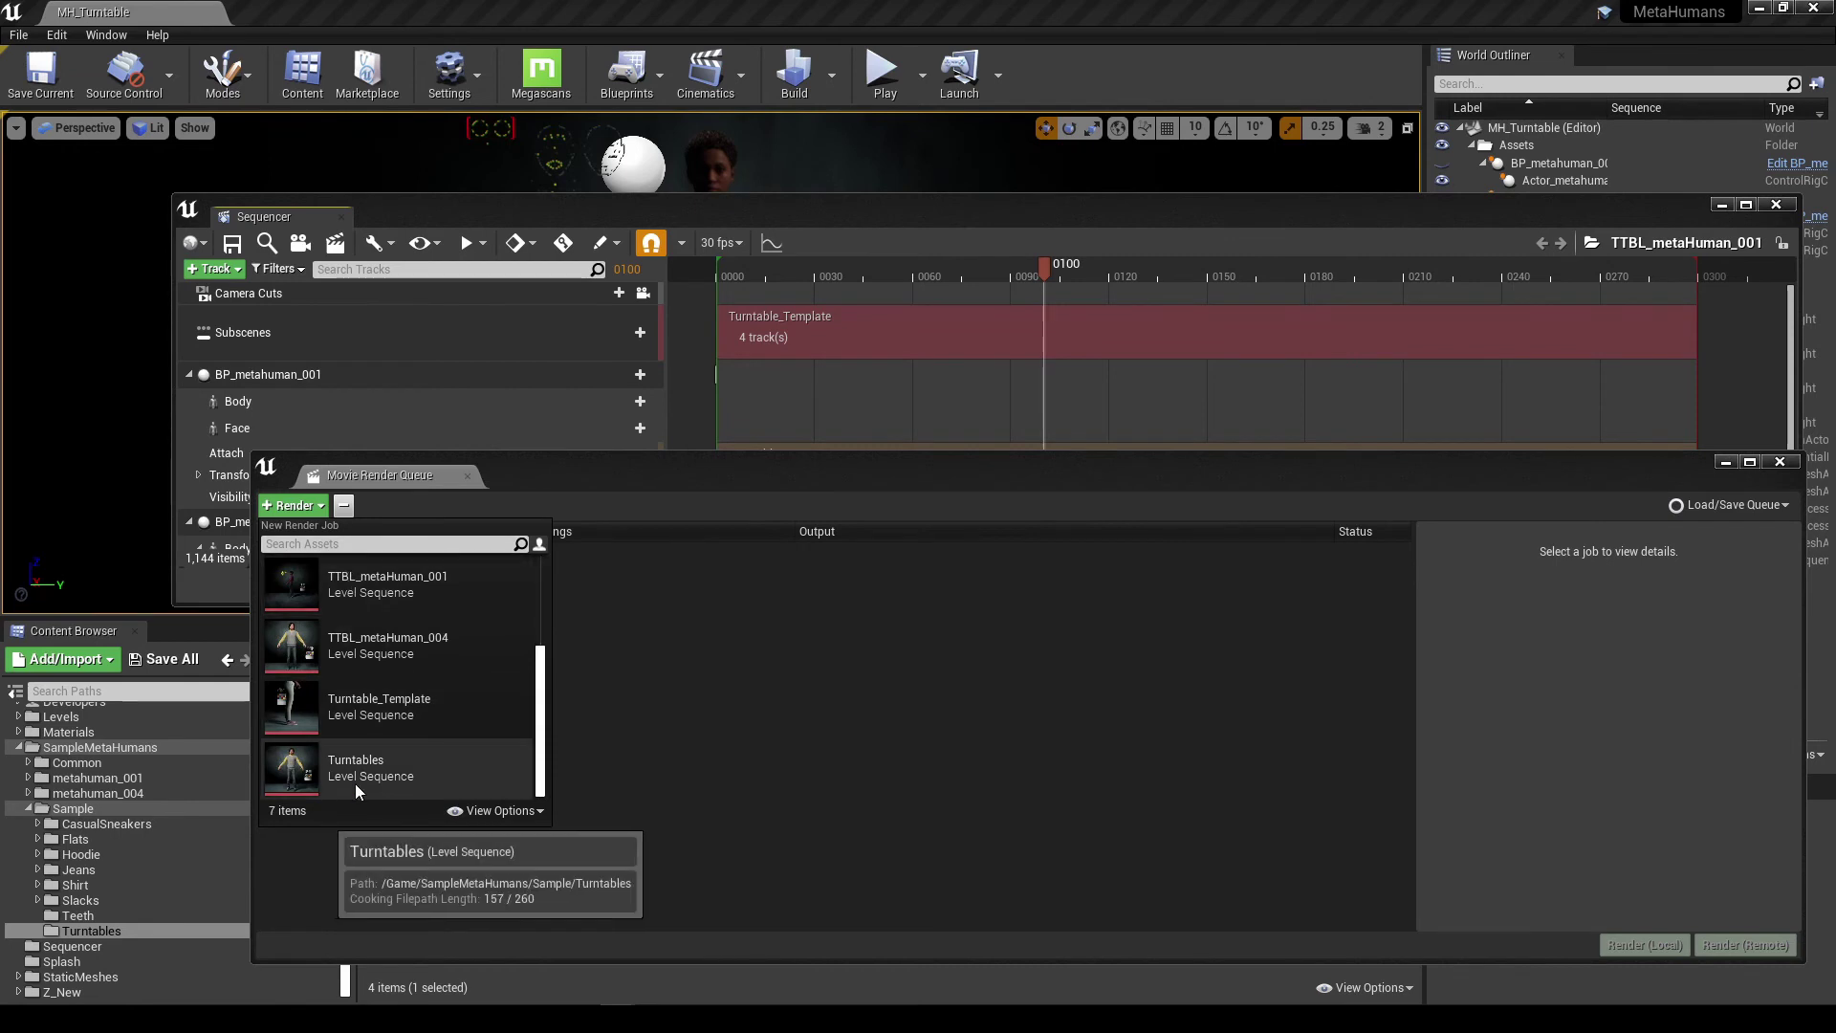
pyautogui.moveTo(544, 729); pyautogui.dragTo(536, 578)
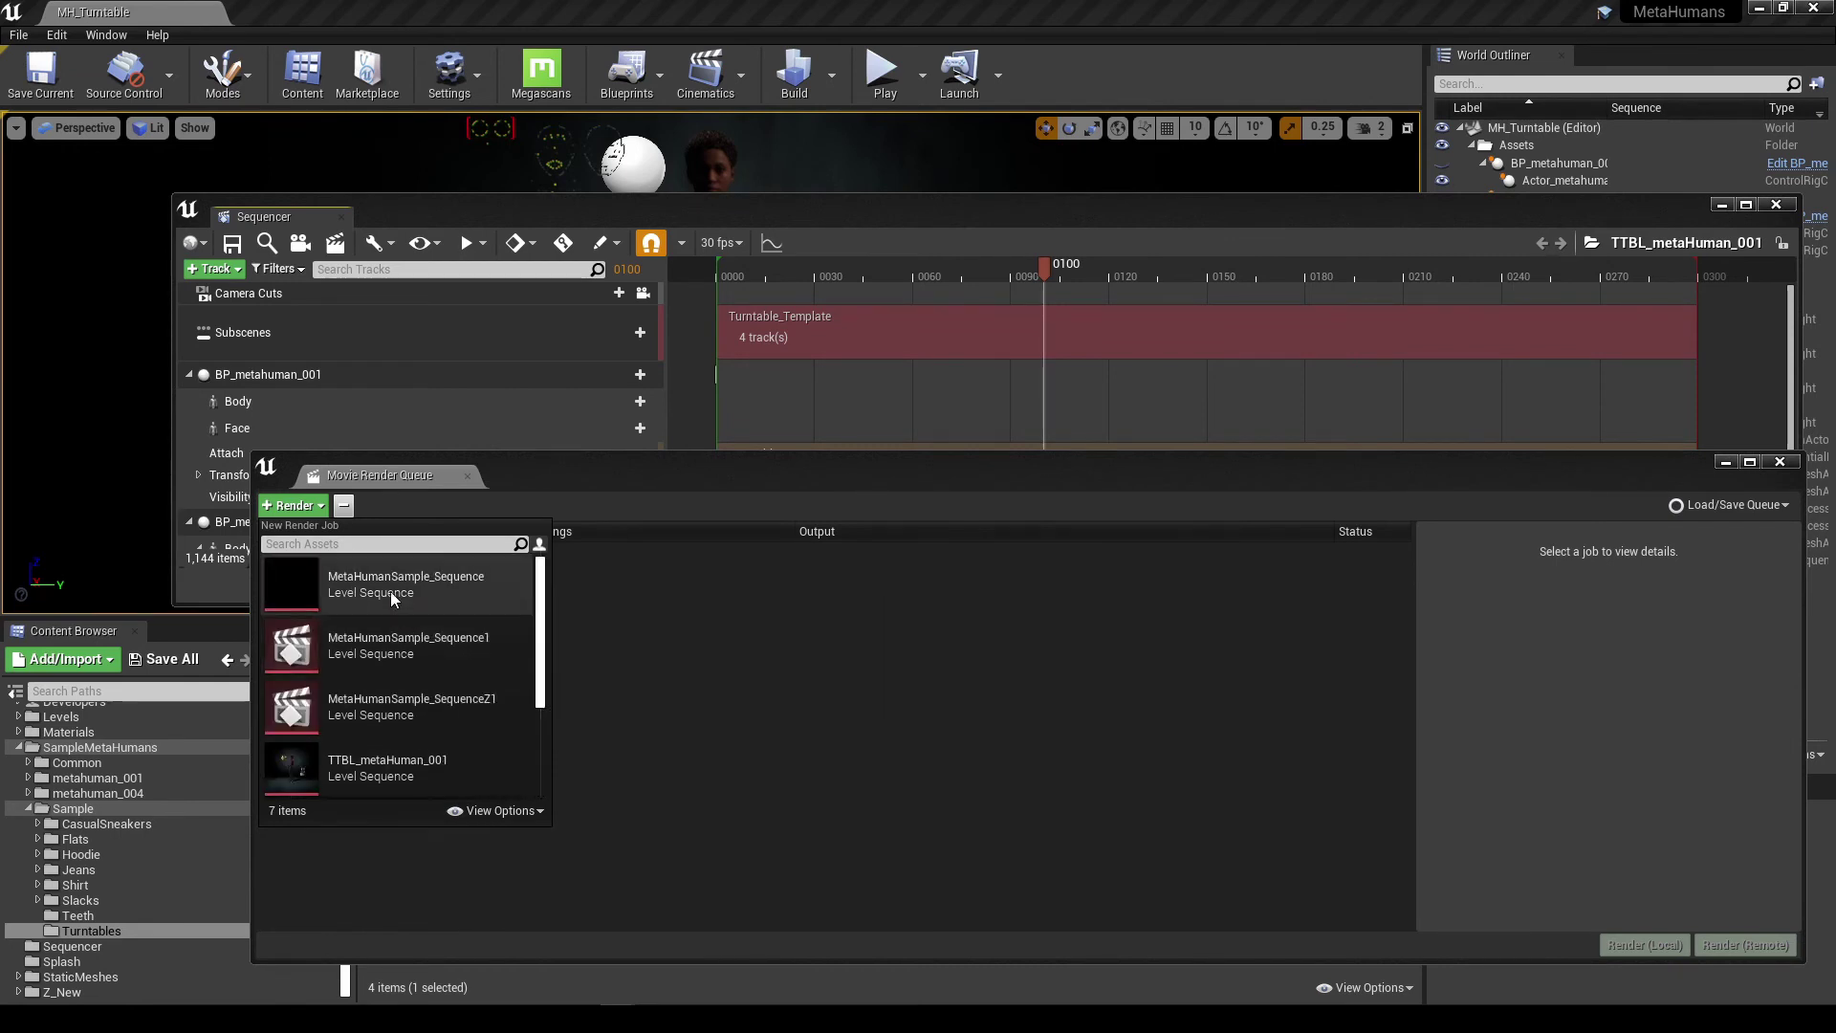
pyautogui.click(389, 589)
# - Add TTBL_metaHuman_001 to the queue as a second render job
pyautogui.click(308, 509)
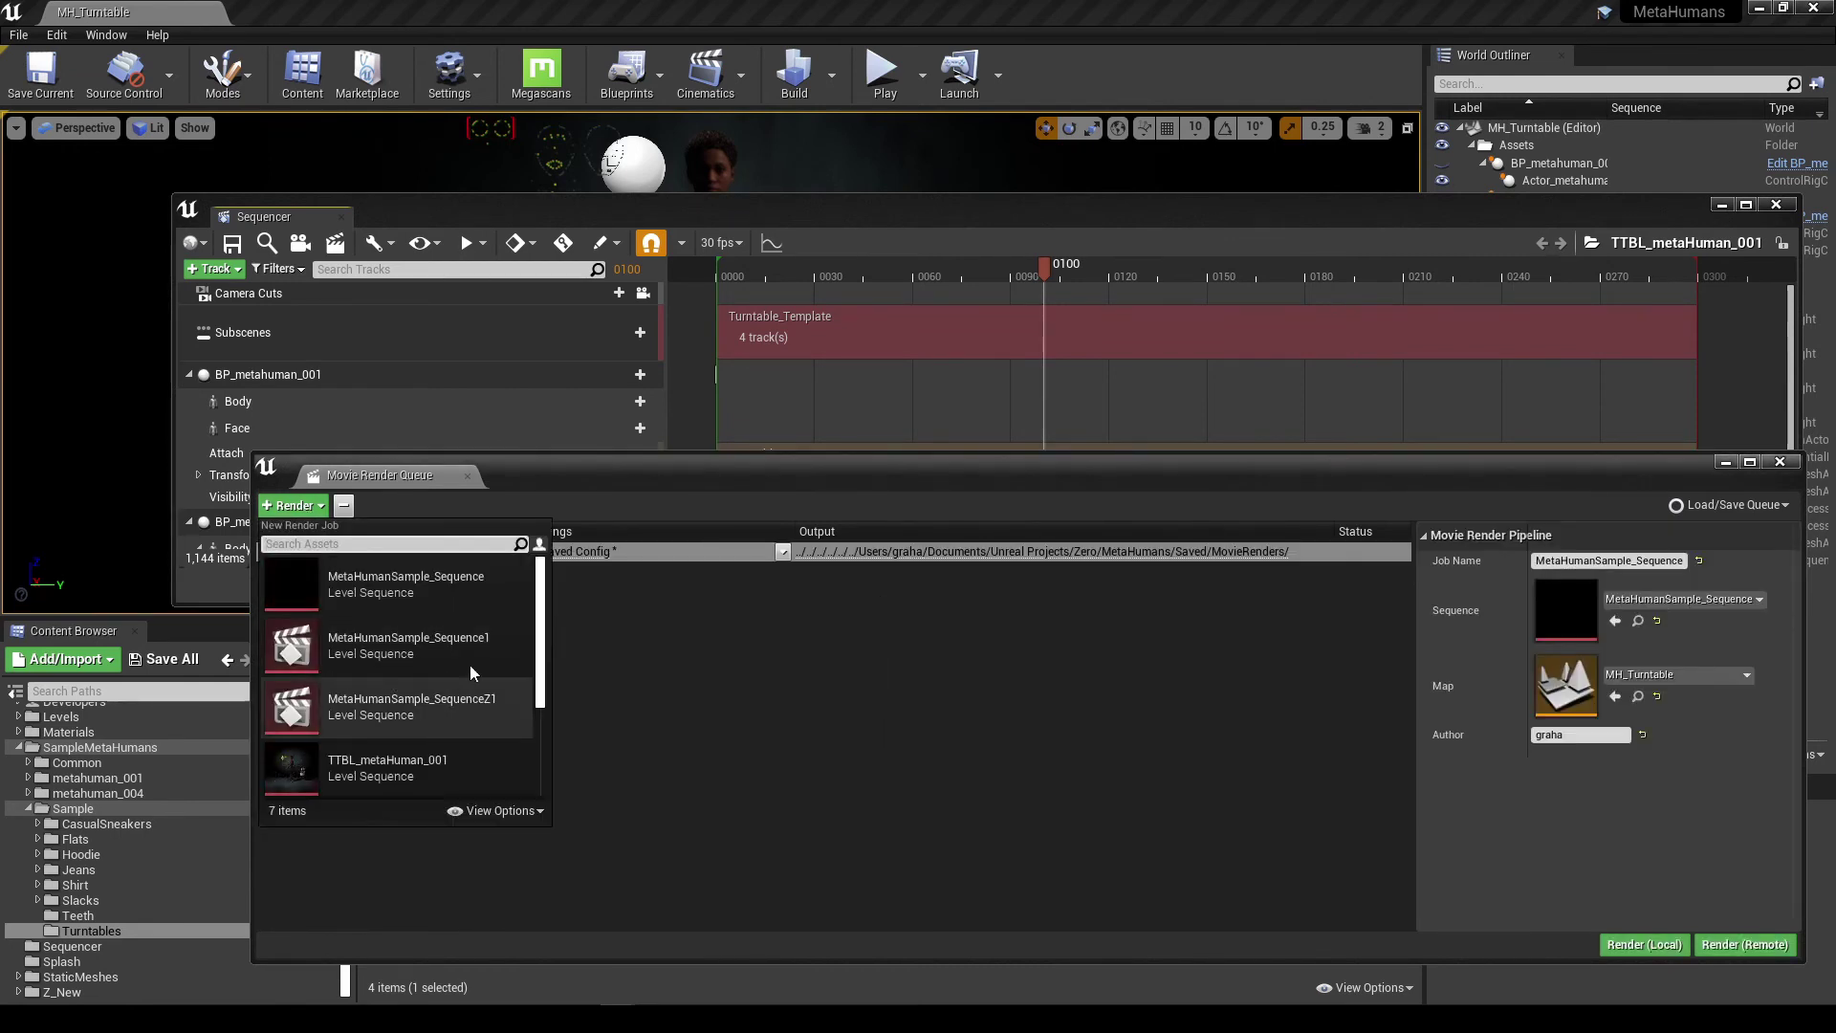
pyautogui.moveTo(541, 632); pyautogui.dragTo(542, 676)
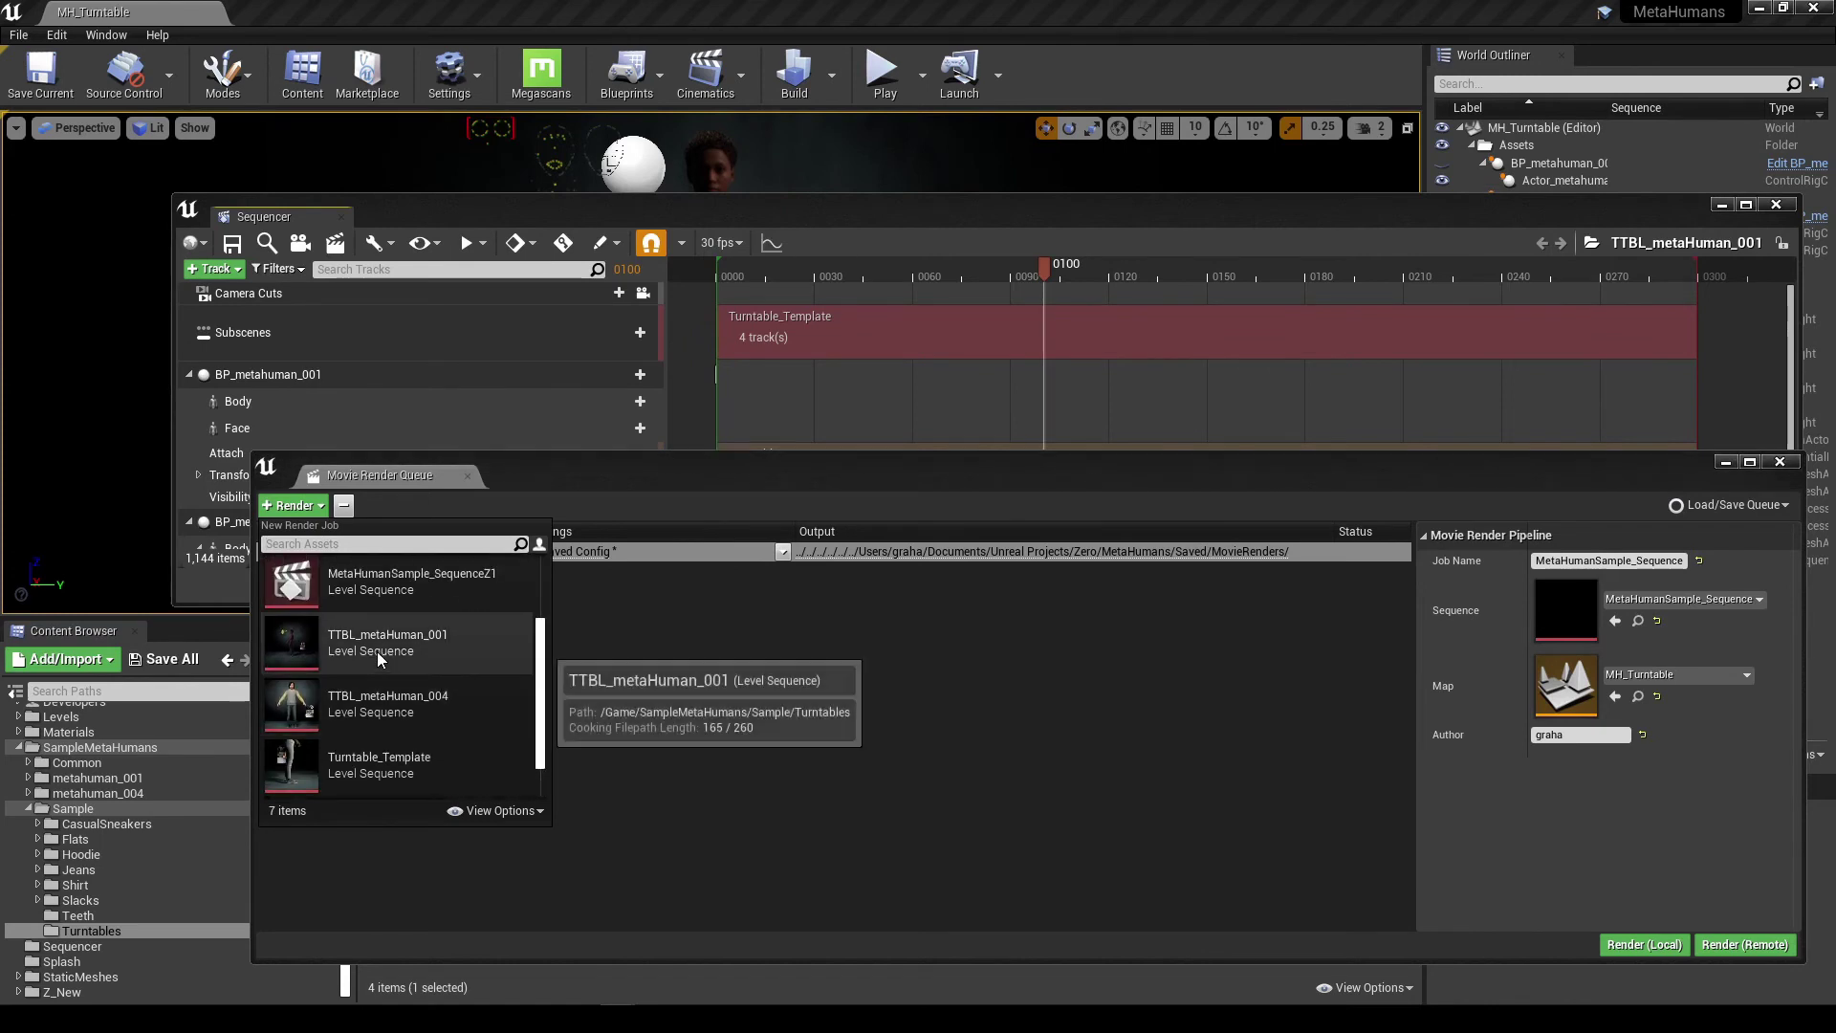
pyautogui.click(377, 649)
# - Add Turntable_Template and another TTBL_metaHuman_001 to the queue as render jobs
pyautogui.click(292, 508)
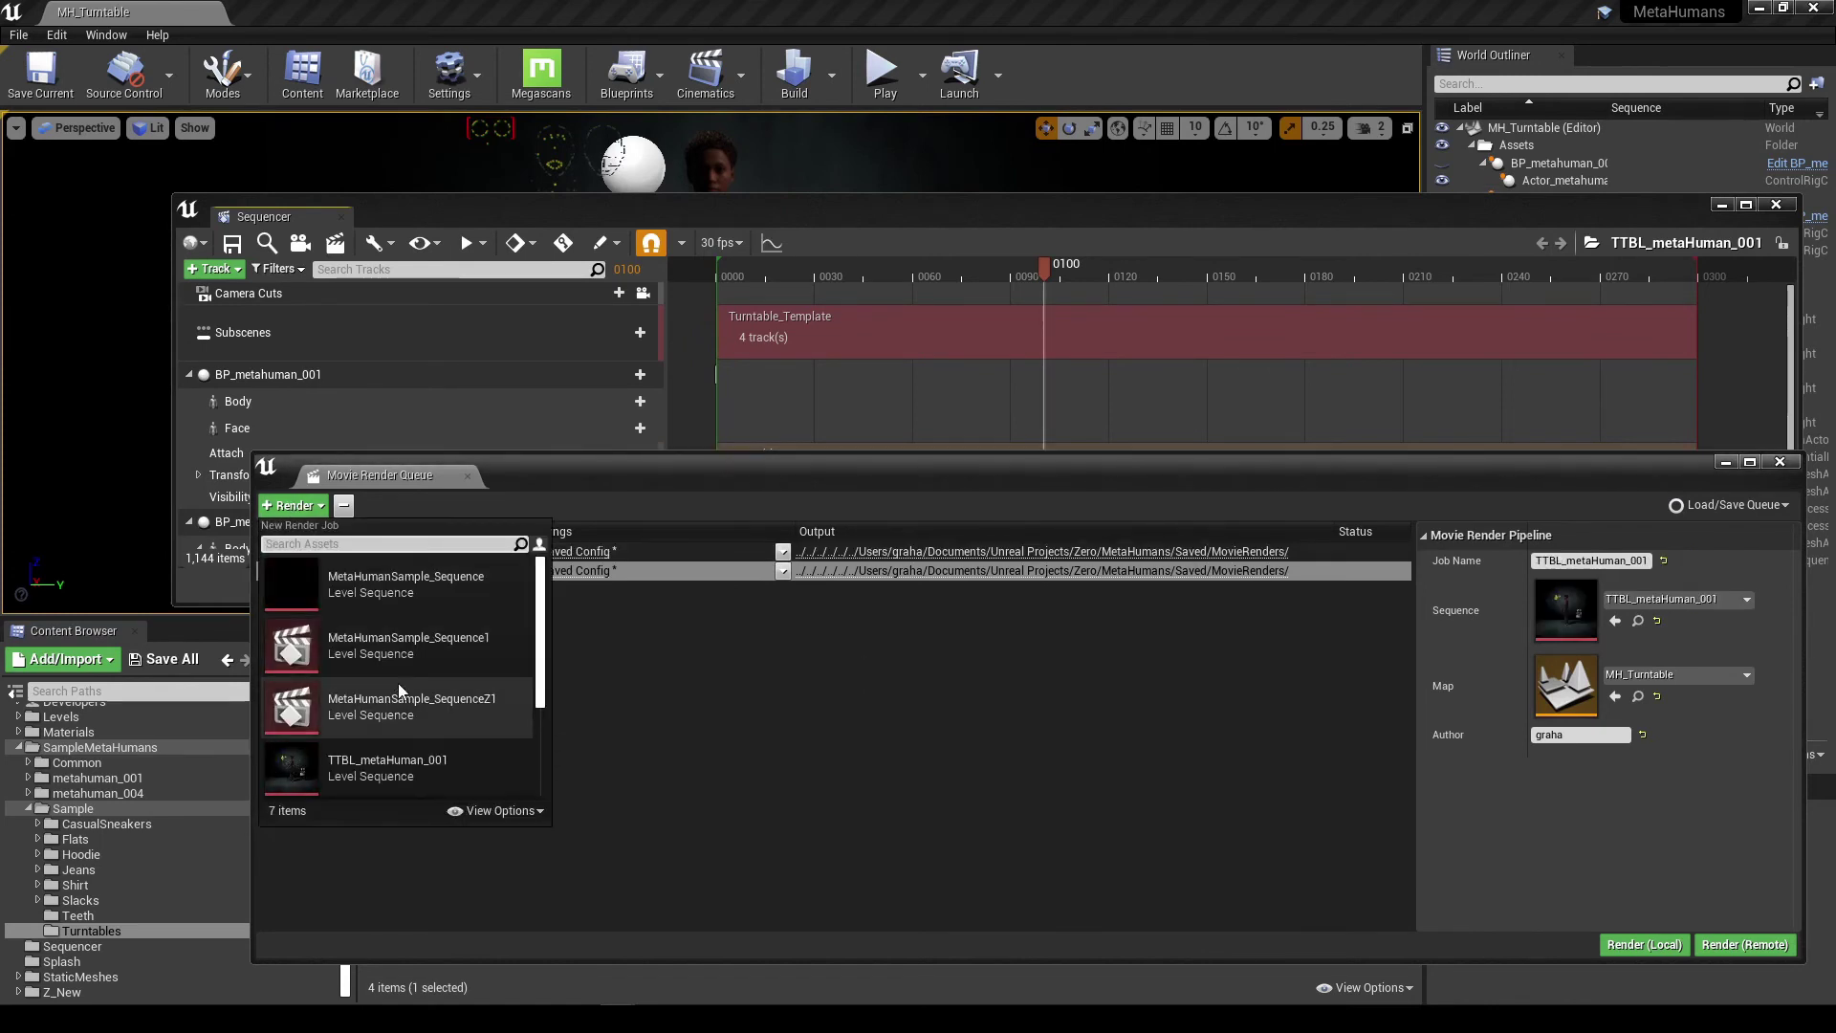
pyautogui.scroll(-3, 382, 707)
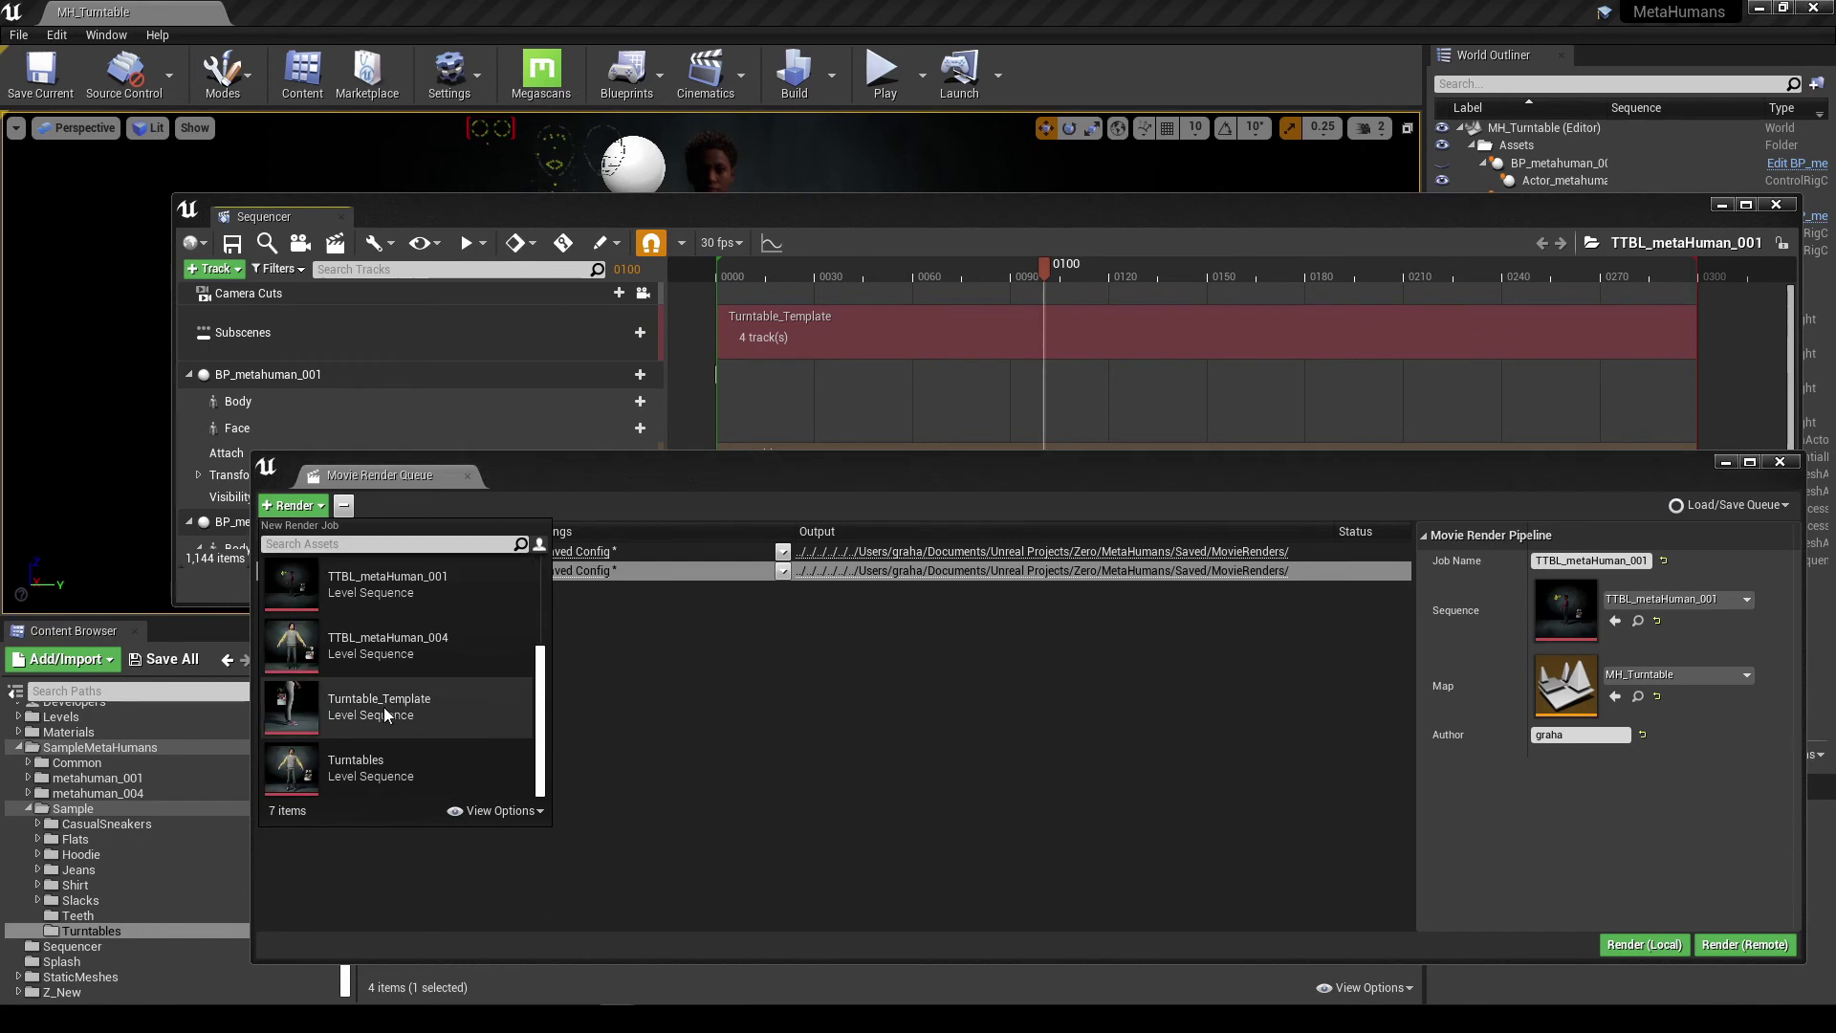
pyautogui.click(377, 715)
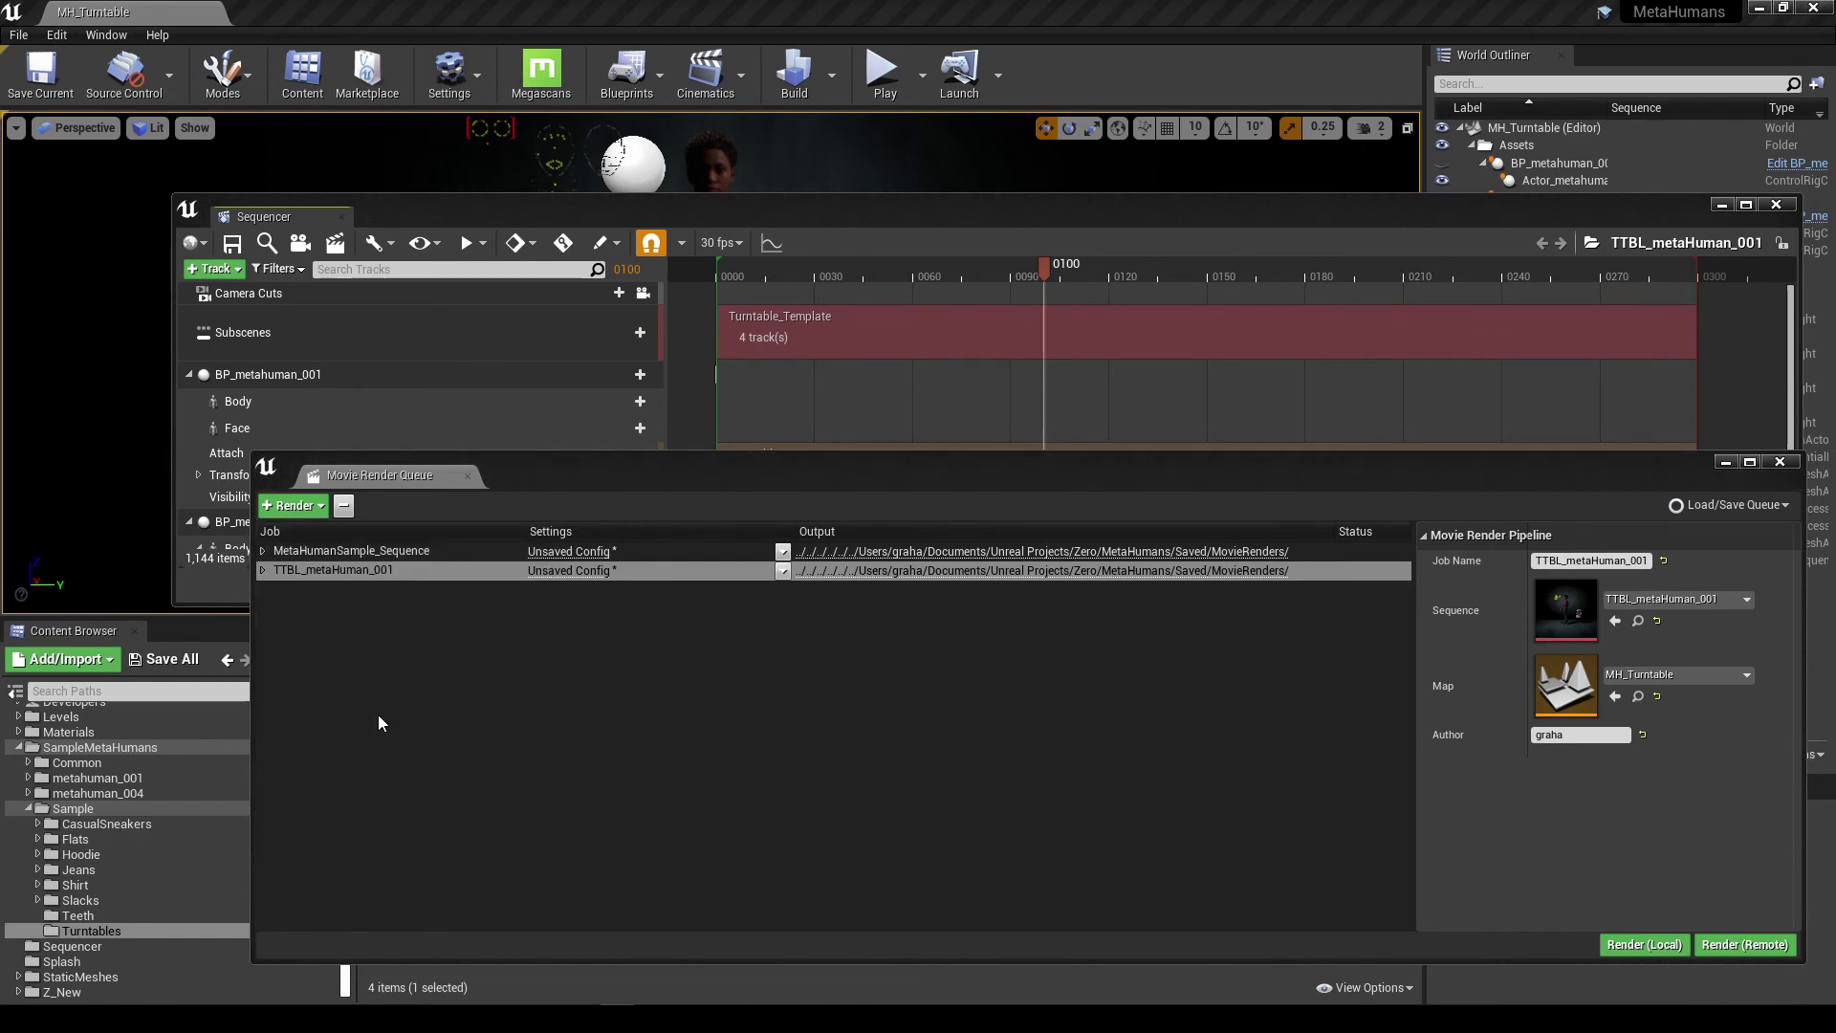
pyautogui.click(292, 505)
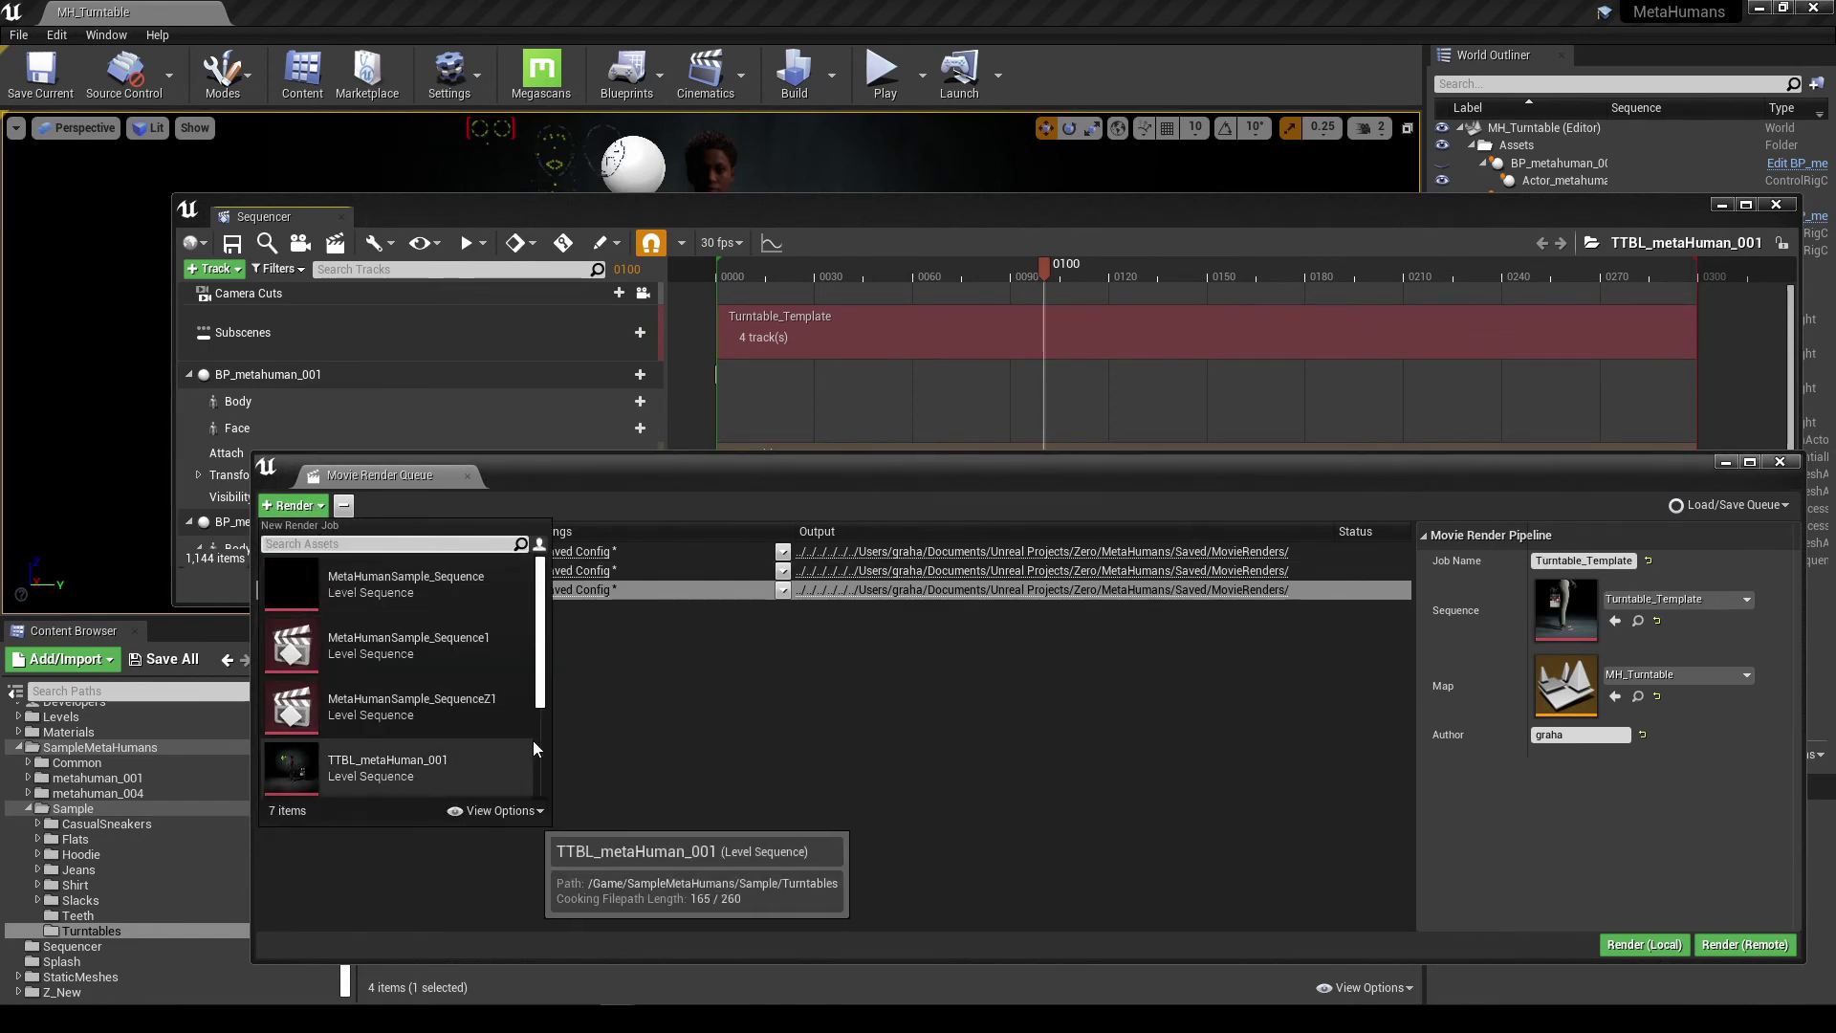
pyautogui.click(453, 765)
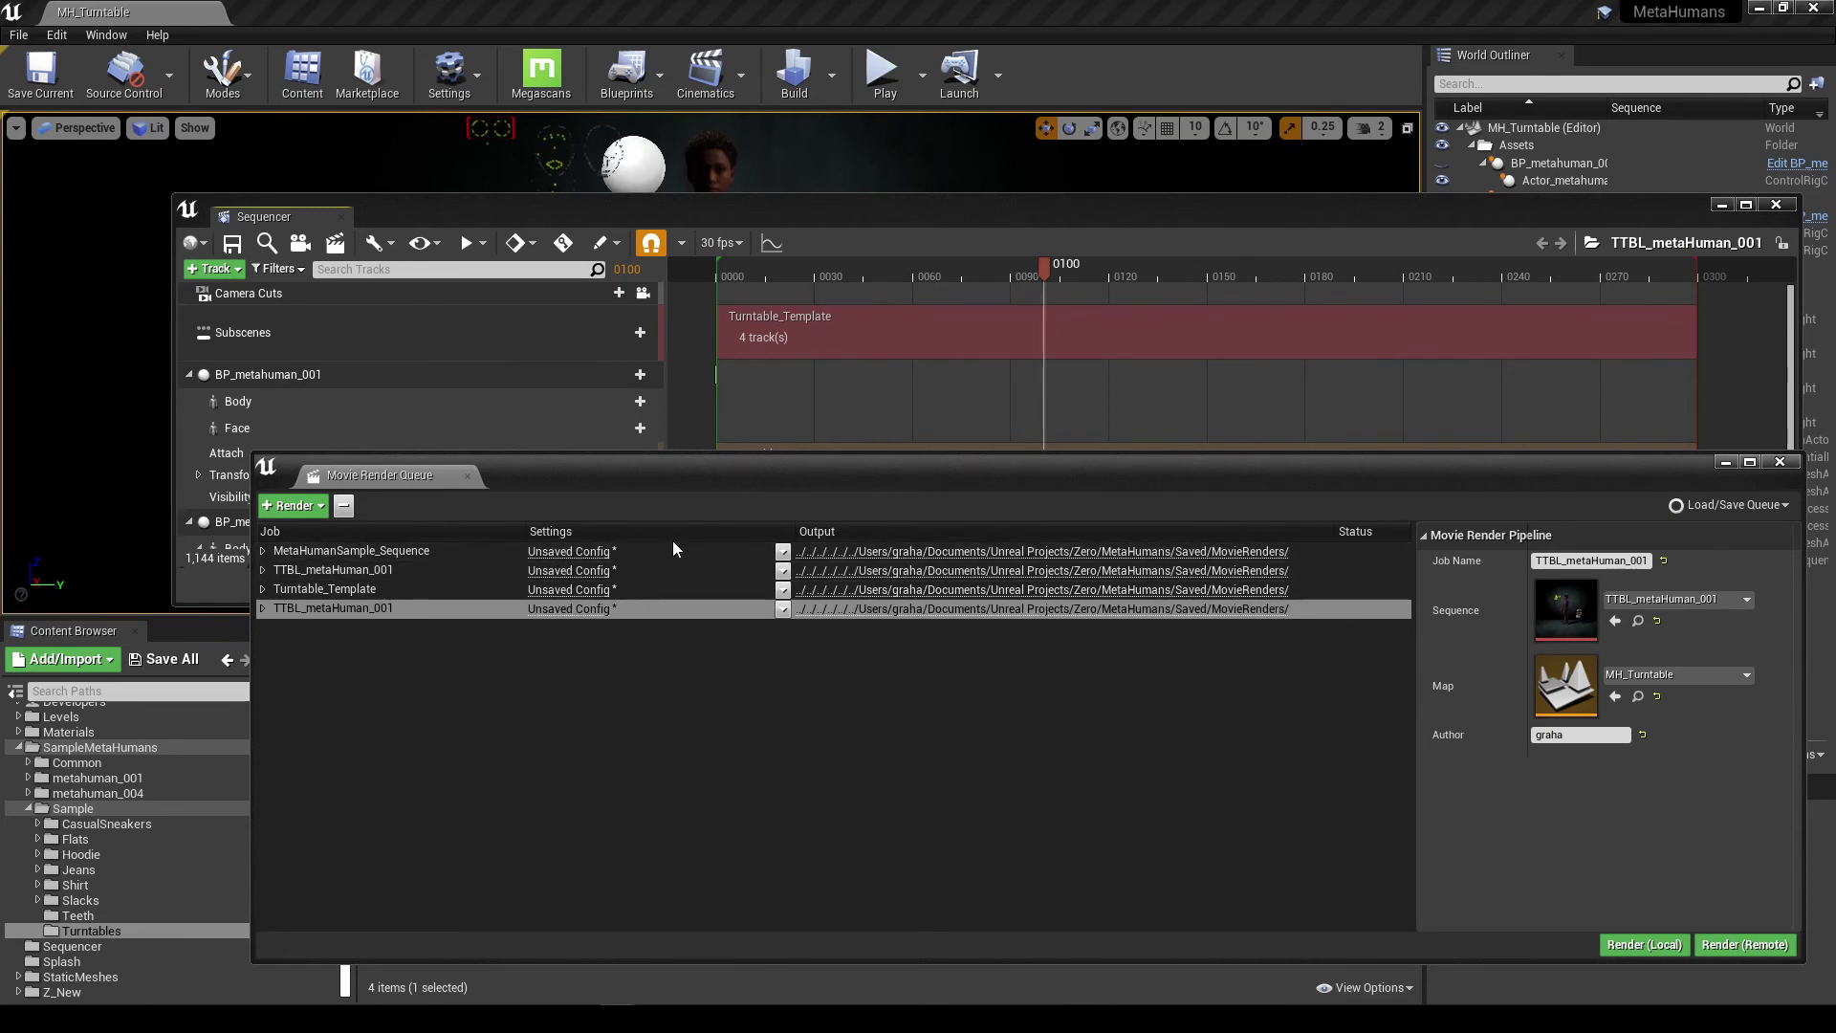
# - Apply the MetaHumanSample4k preset to the MetaHumanSample_Sequence job and MetaHumanTurntable4K to the first TTBL_metaHuman_001 job and the Turntable_Template job
pyautogui.click(783, 553)
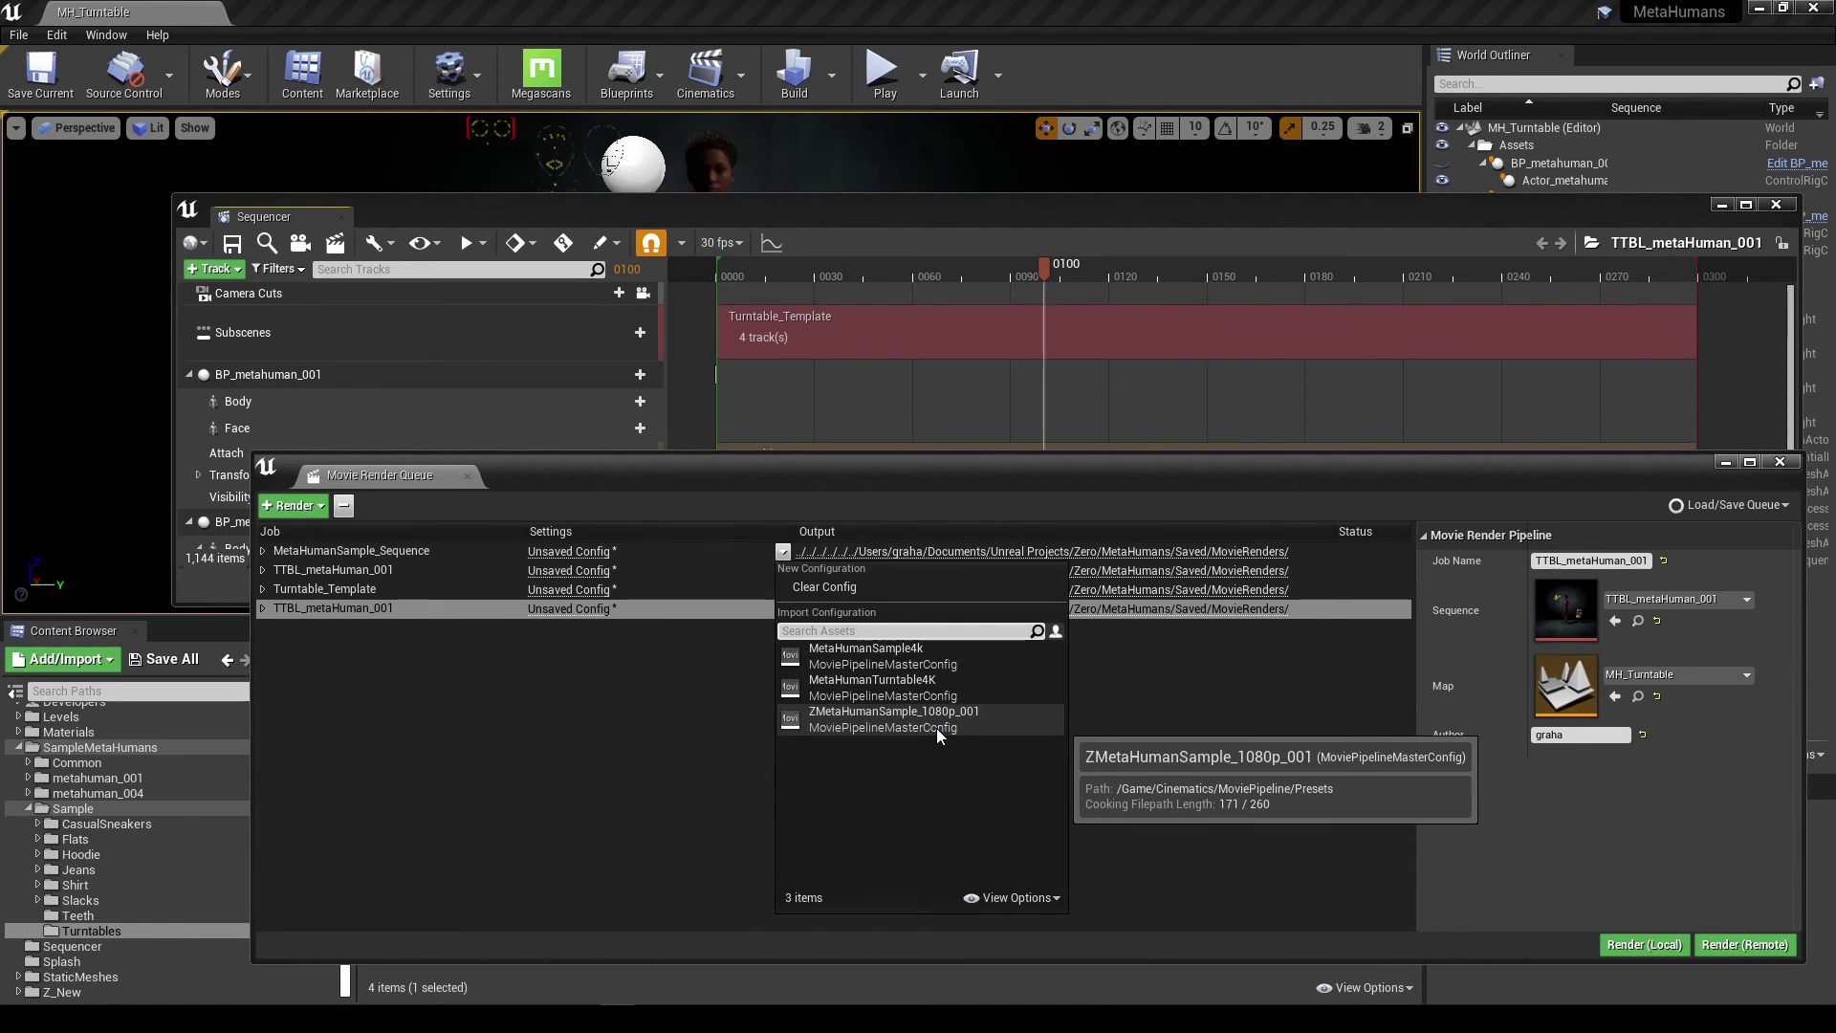
pyautogui.click(888, 658)
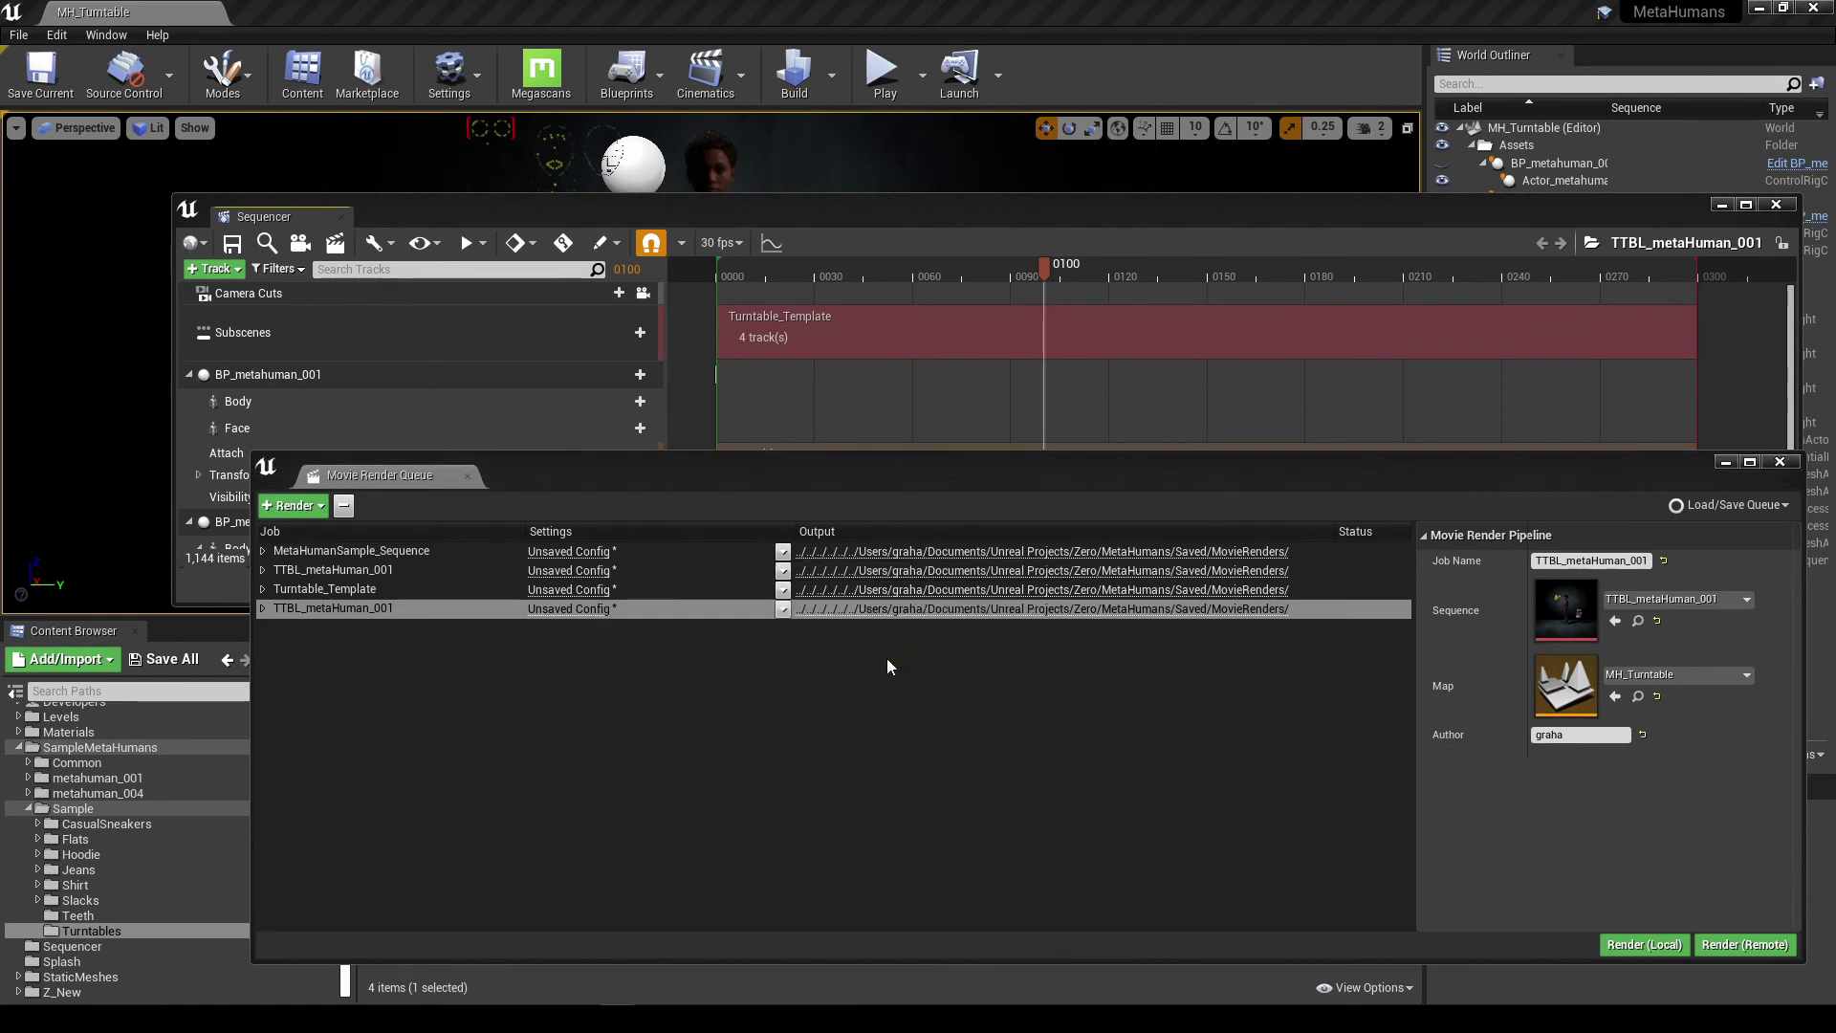
pyautogui.click(783, 571)
pyautogui.click(869, 708)
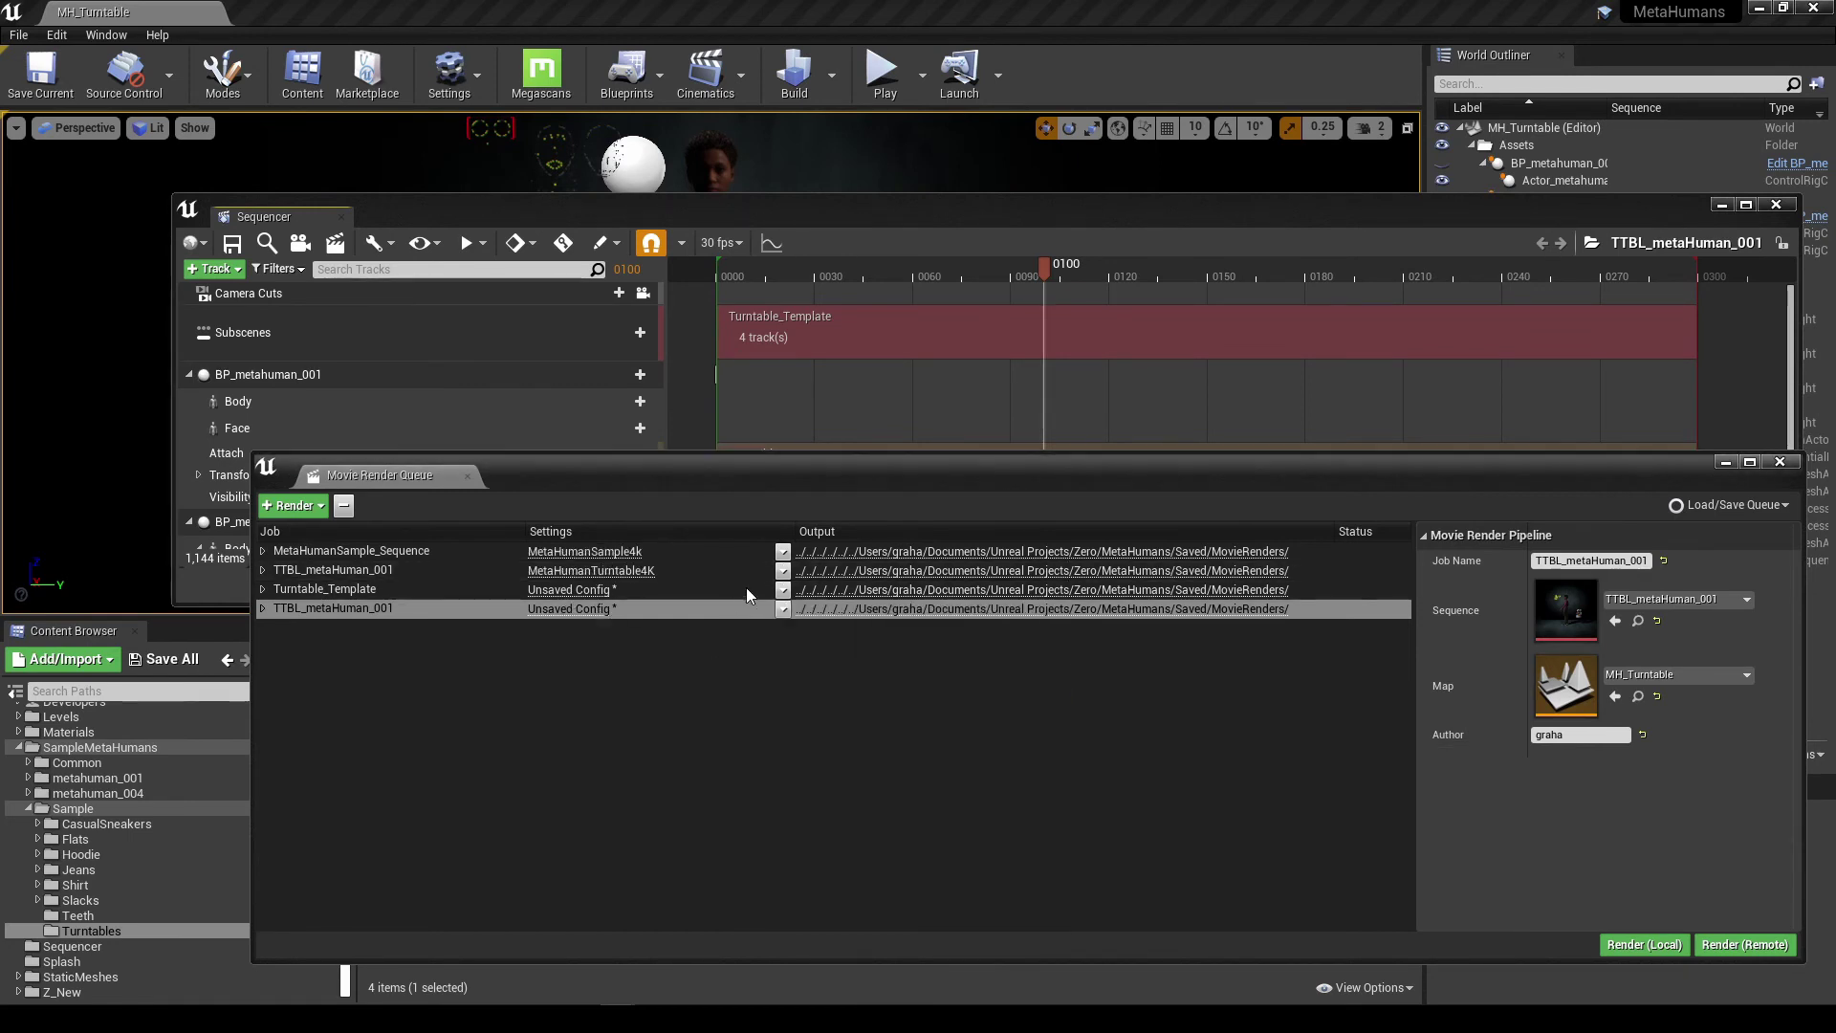
pyautogui.click(782, 593)
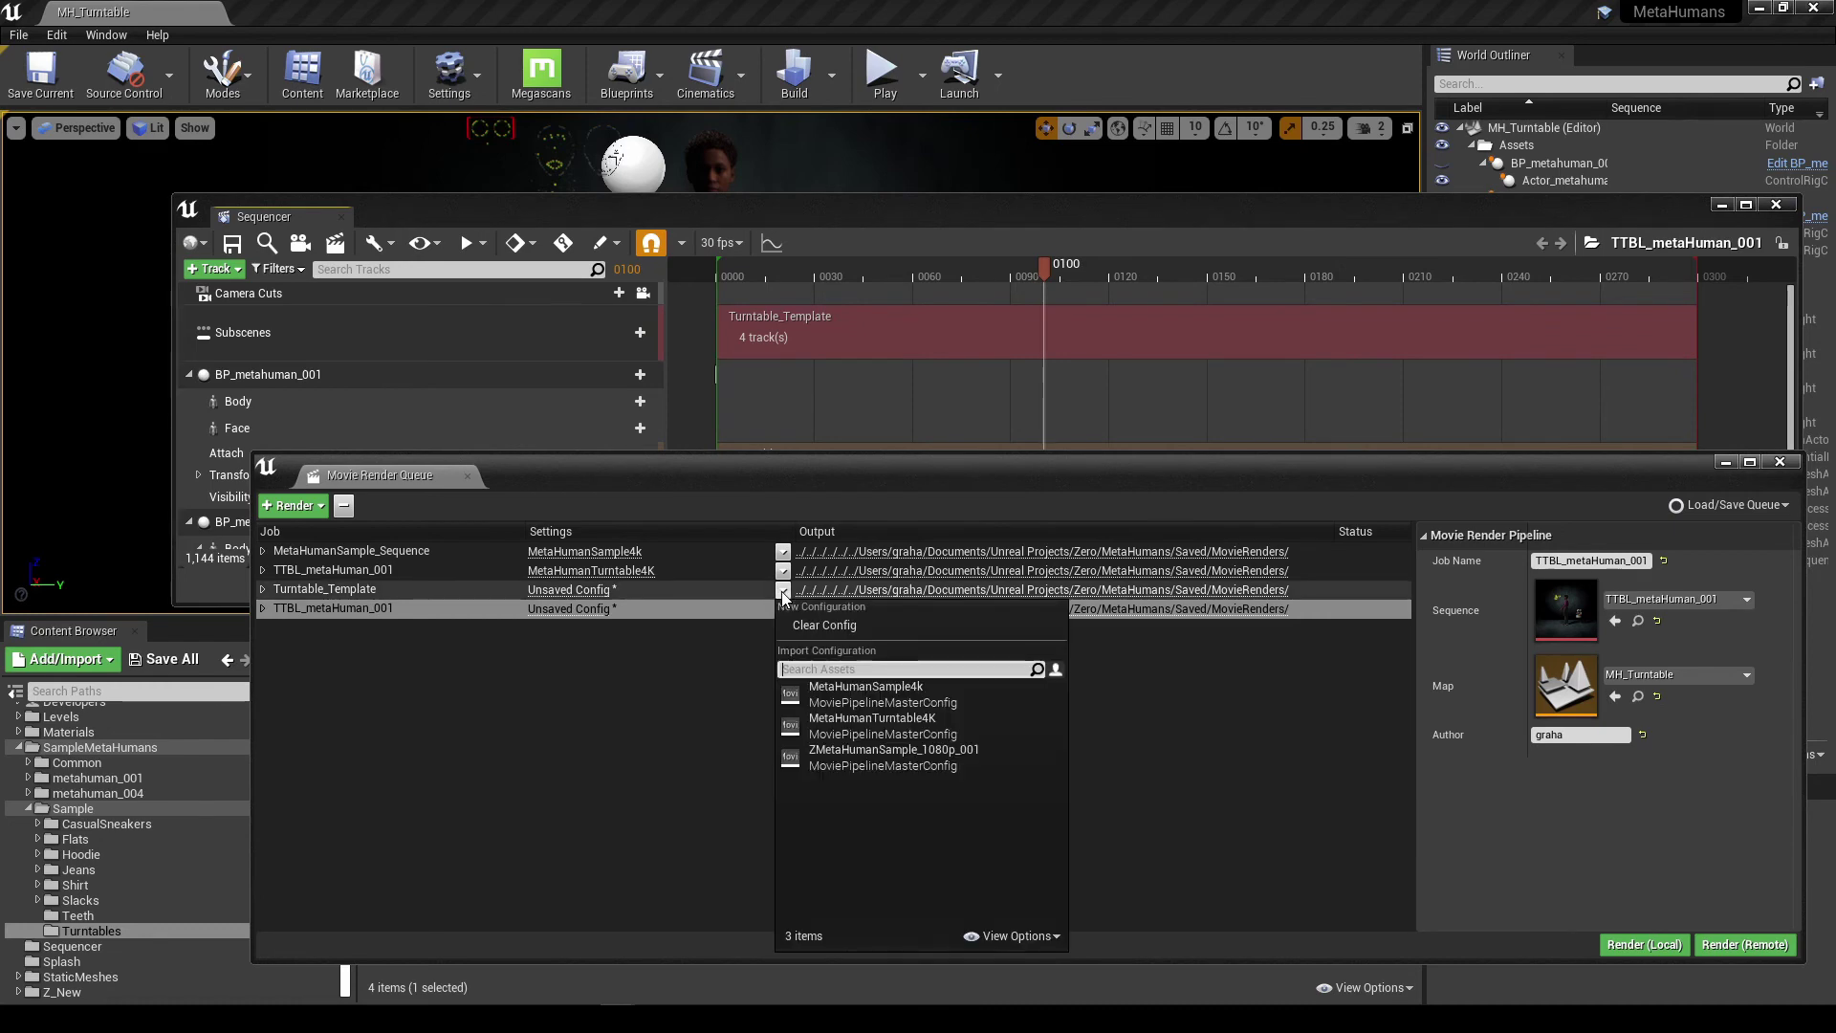
pyautogui.click(832, 720)
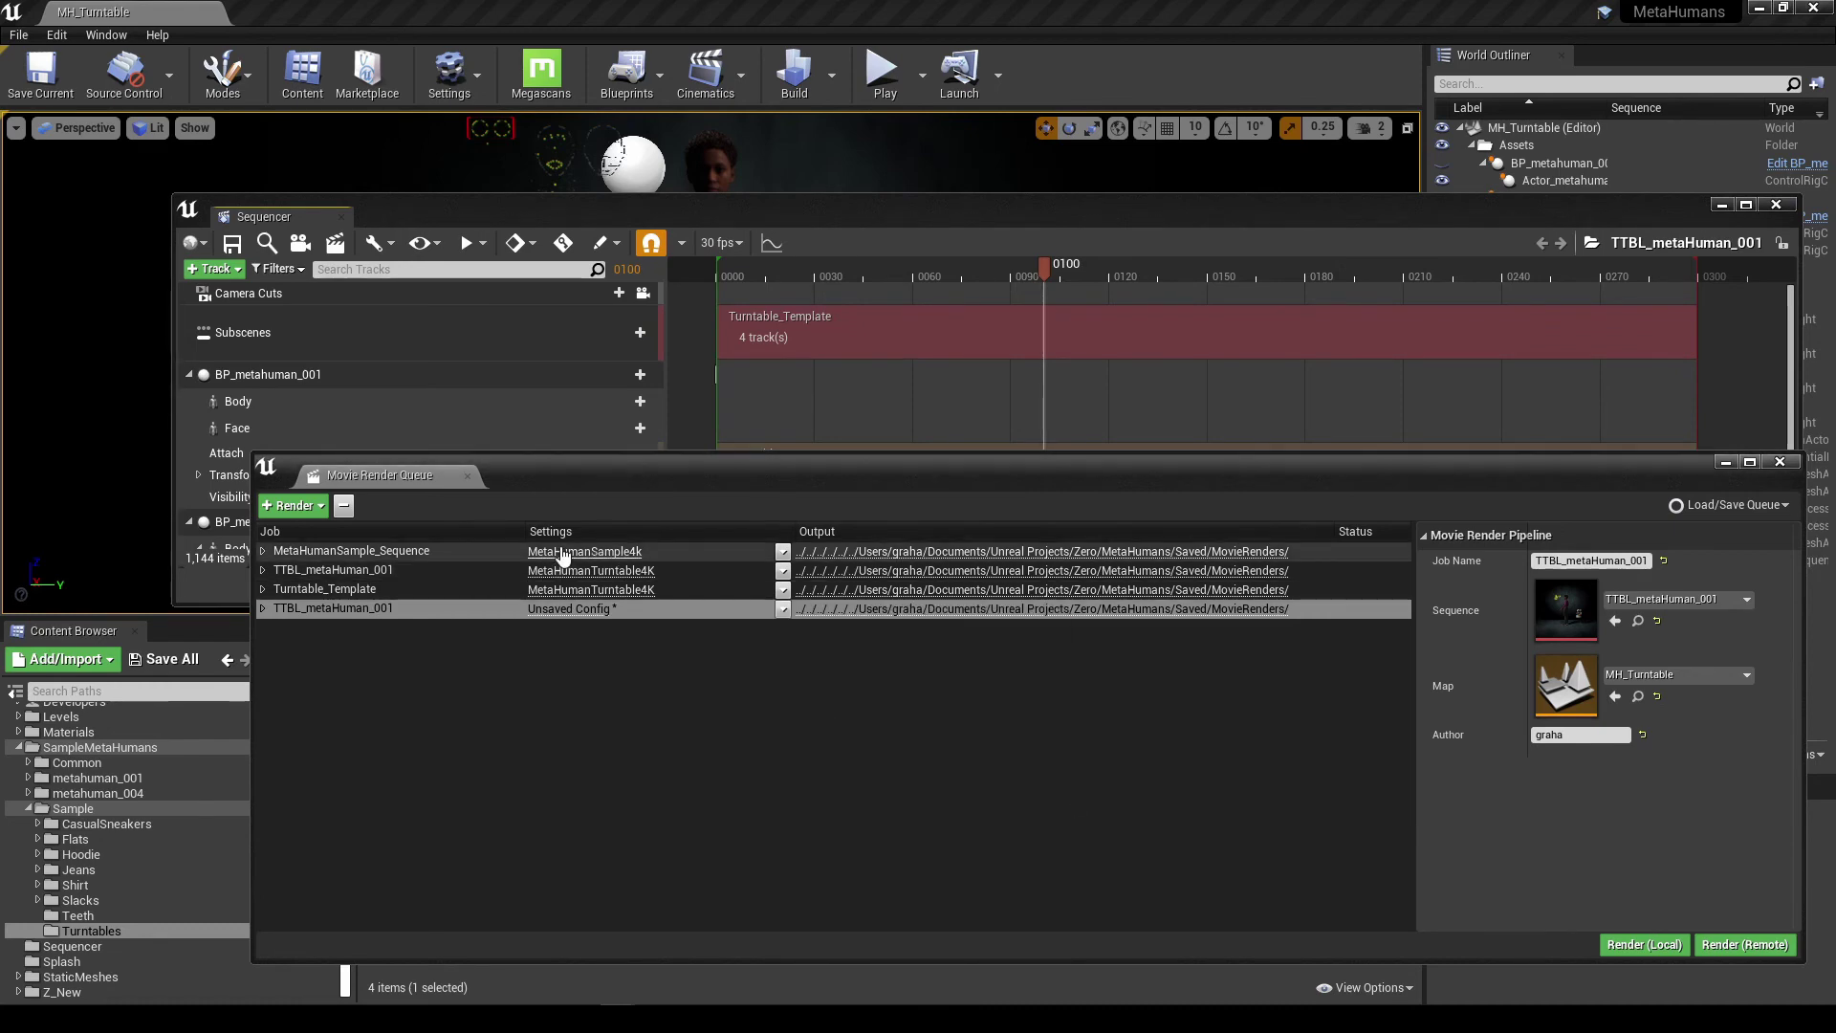
# - Review the MetaHumanSample_Sequence job's render settings and the available presets, leaving without accepting changes
pyautogui.click(563, 552)
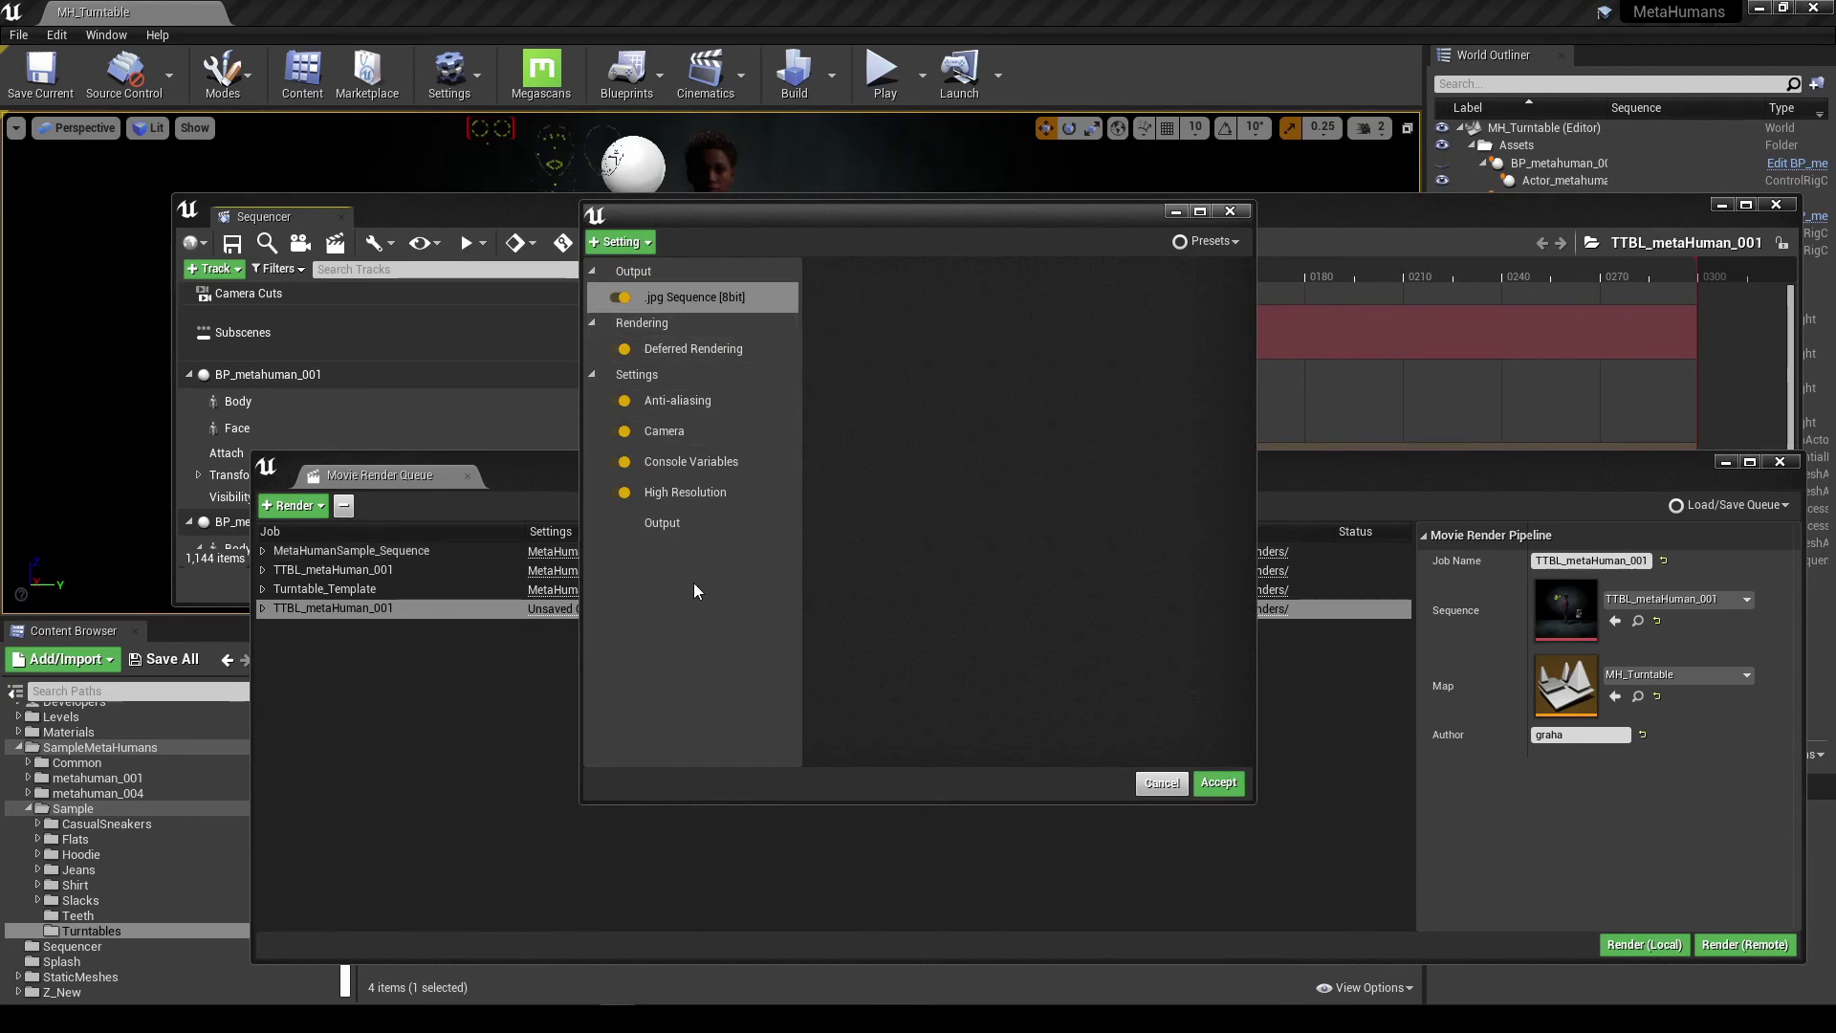
pyautogui.click(1207, 241)
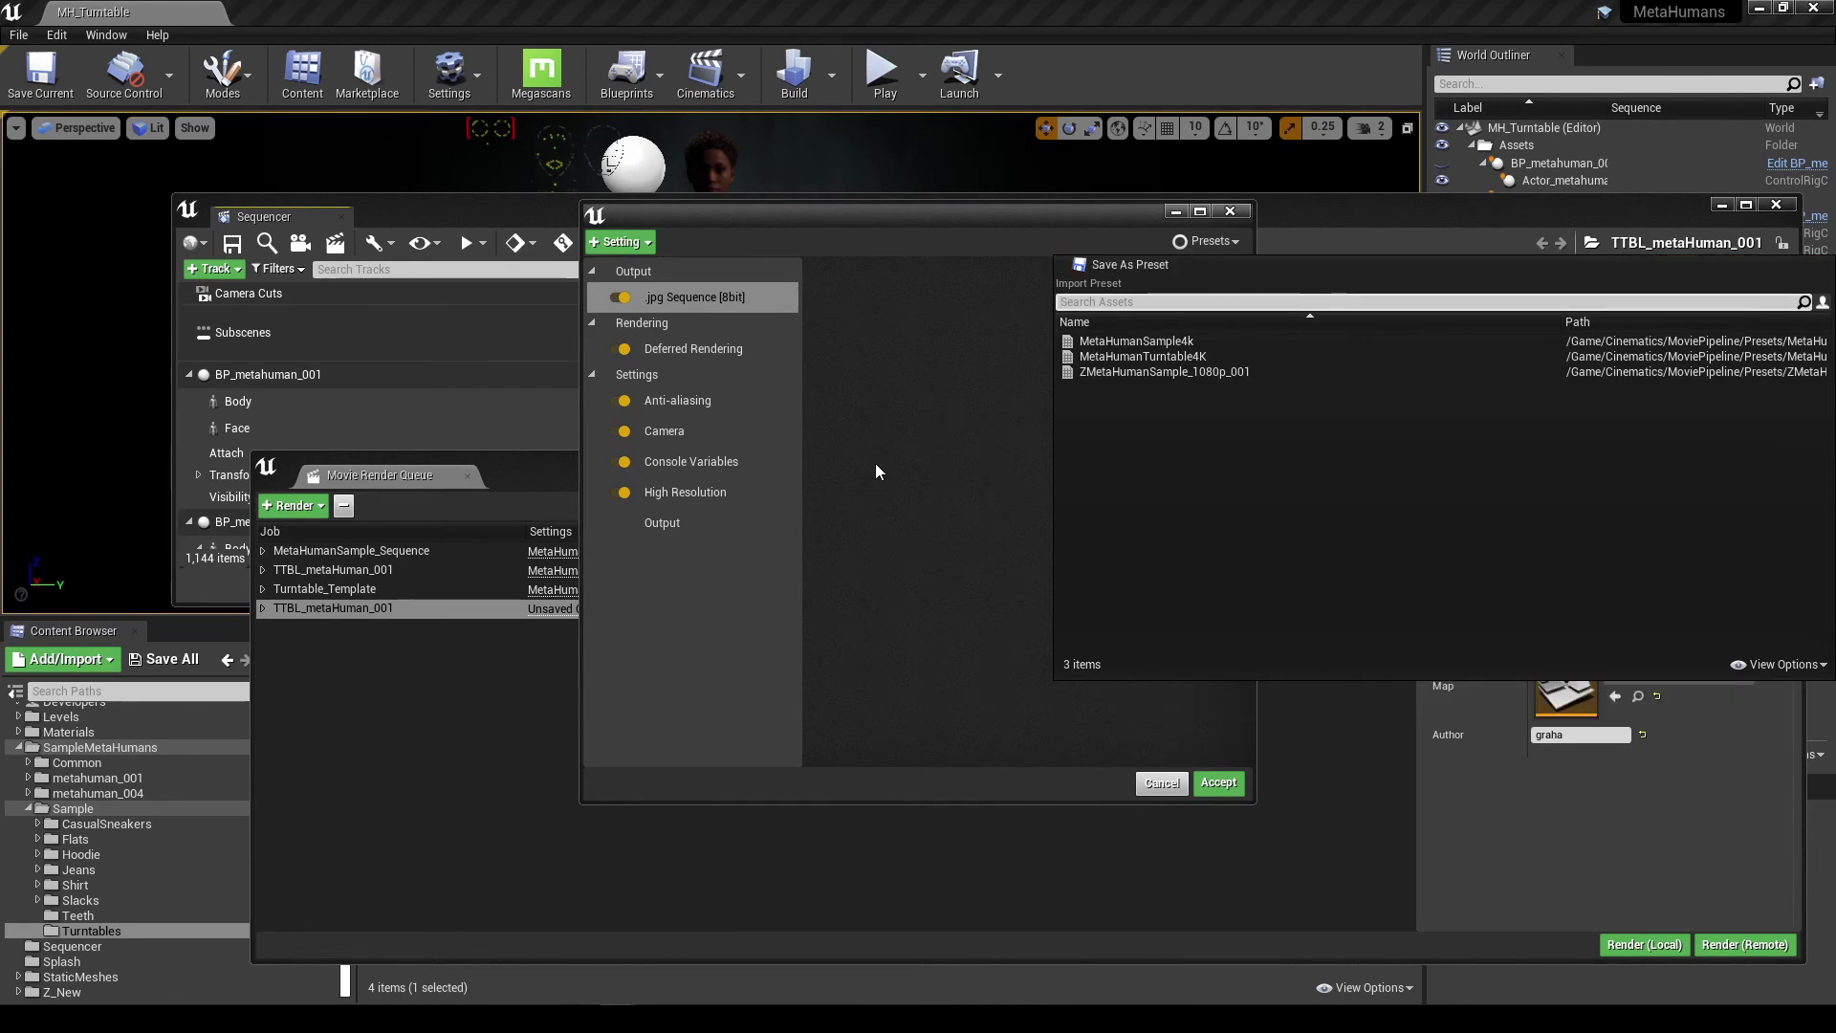
pyautogui.click(1162, 784)
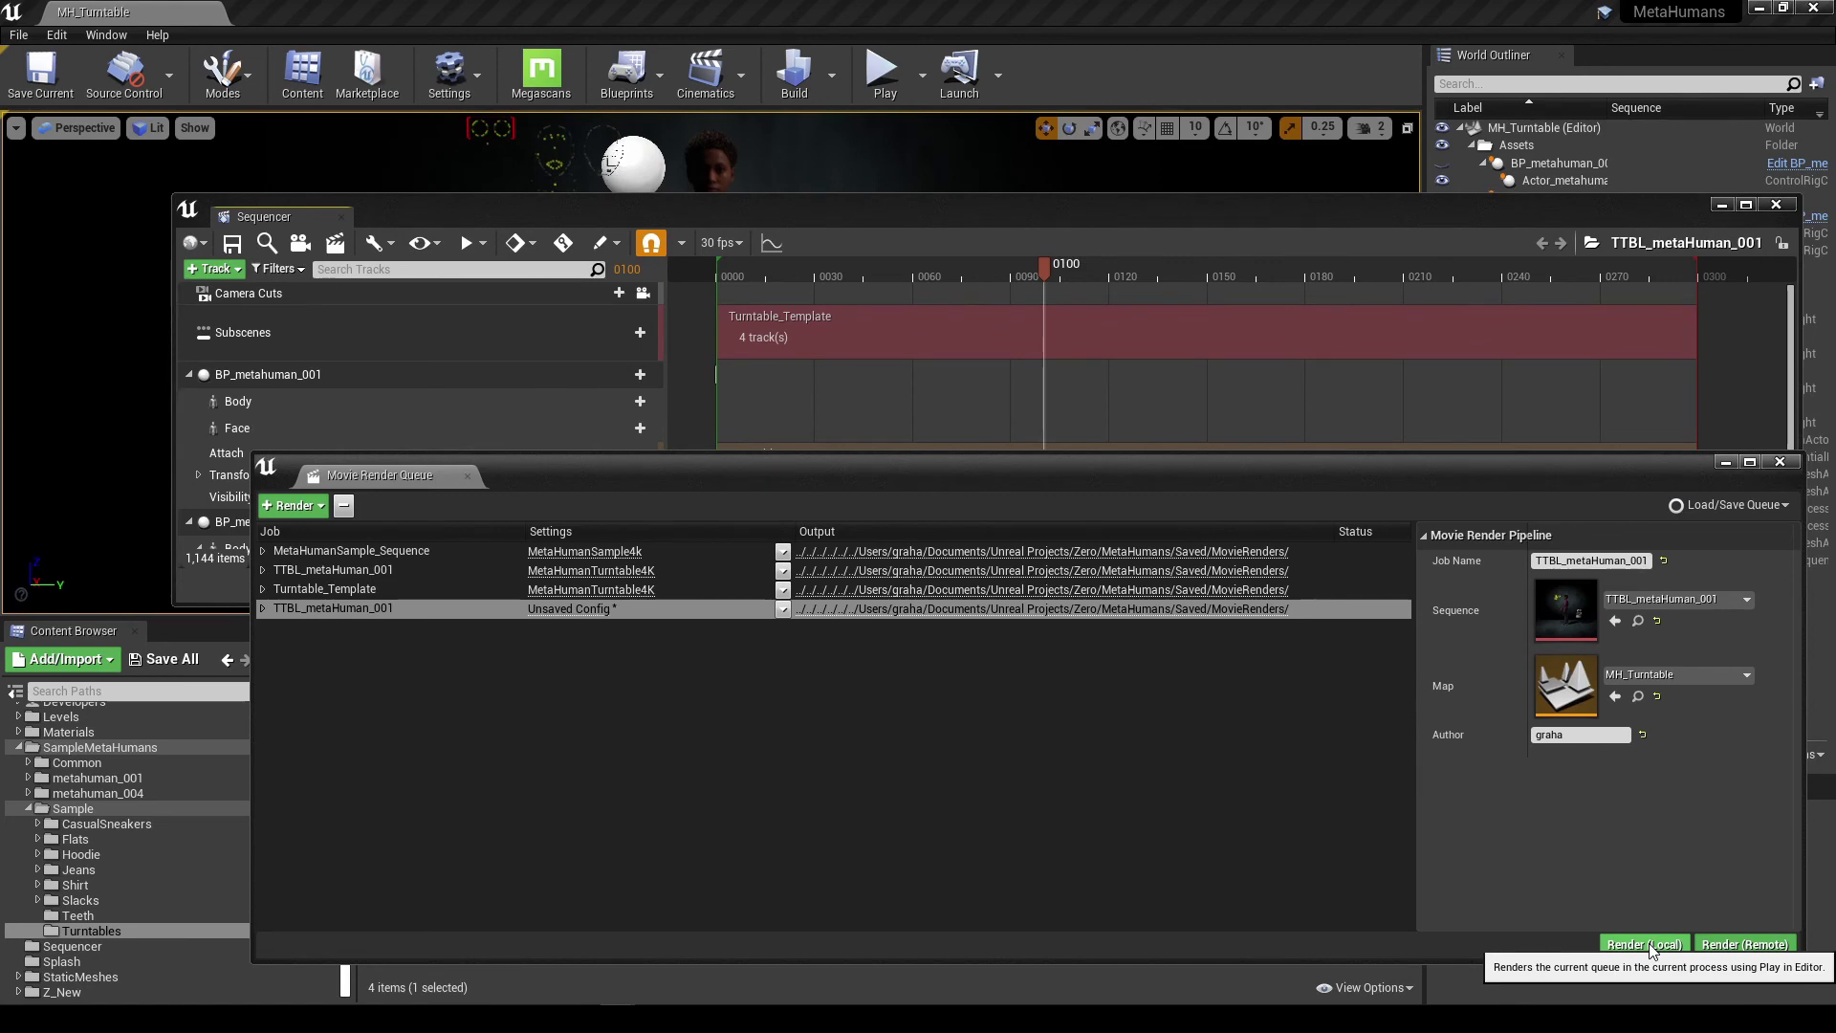
# - Close the Movie Render Queue and the Sequencer, and select the Turntable_Template asset in the Turntables folder
pyautogui.click(1781, 463)
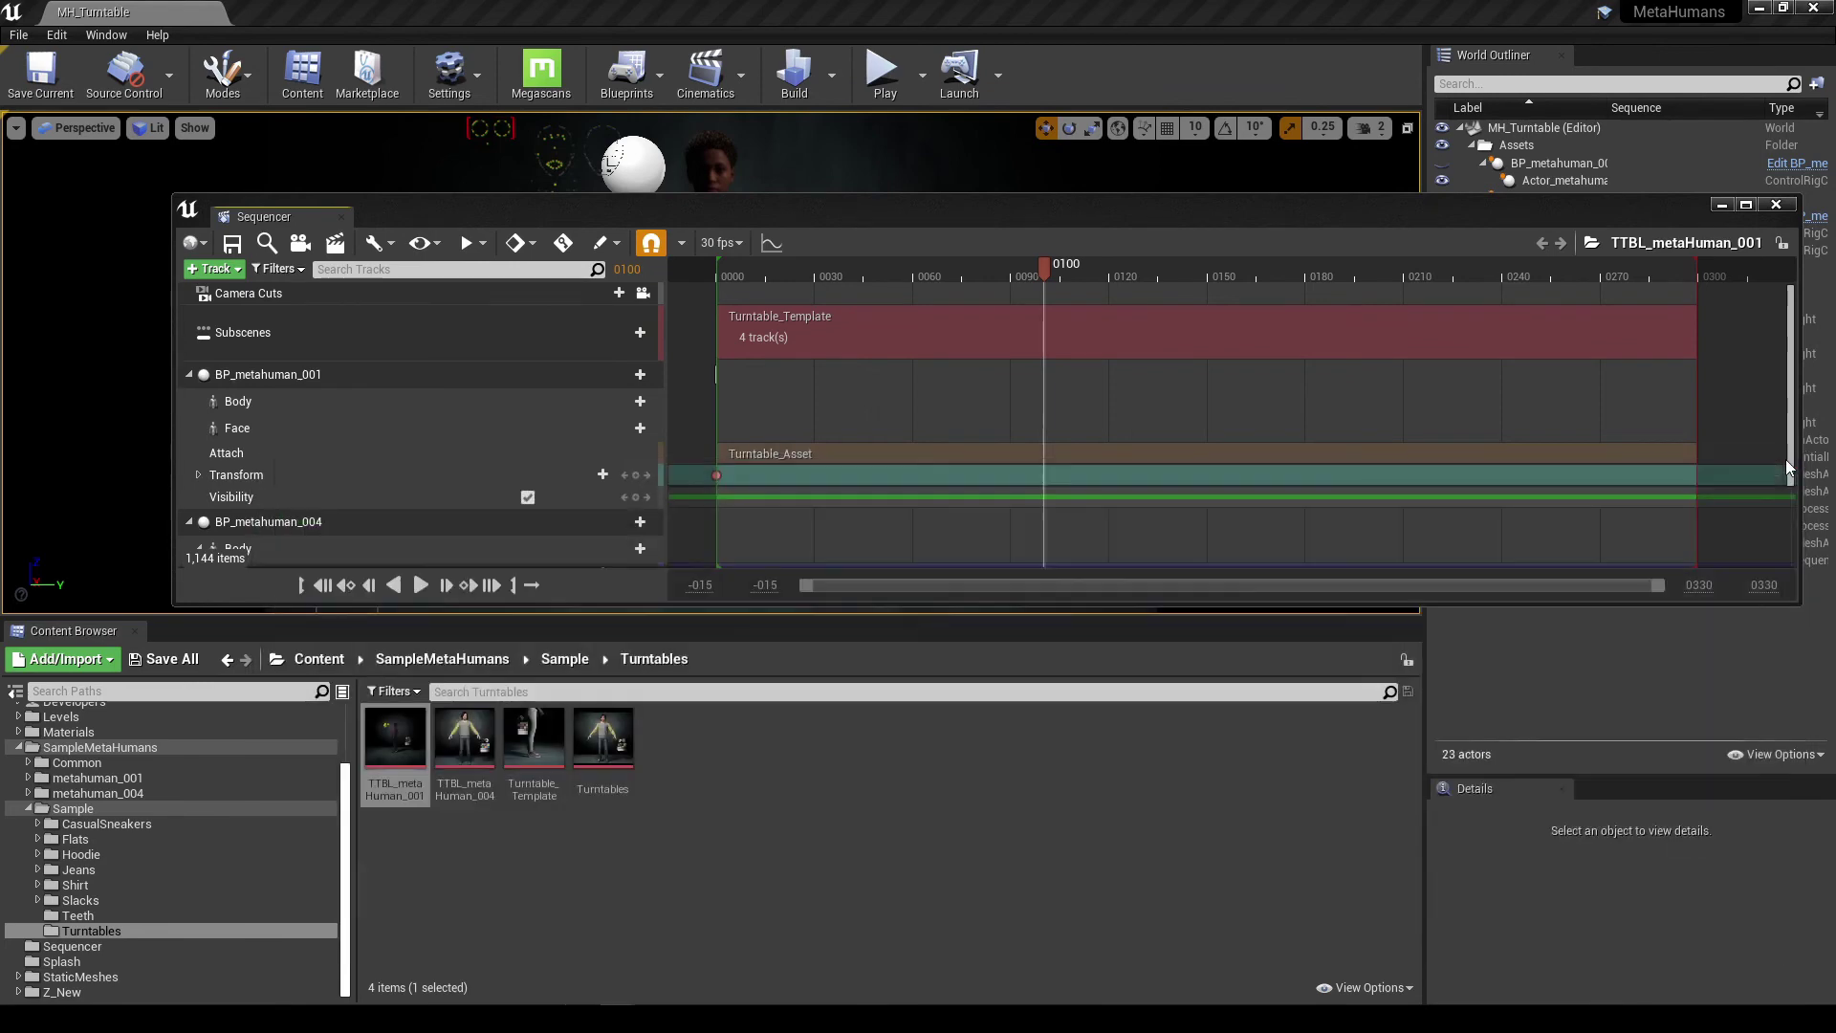
pyautogui.click(1777, 204)
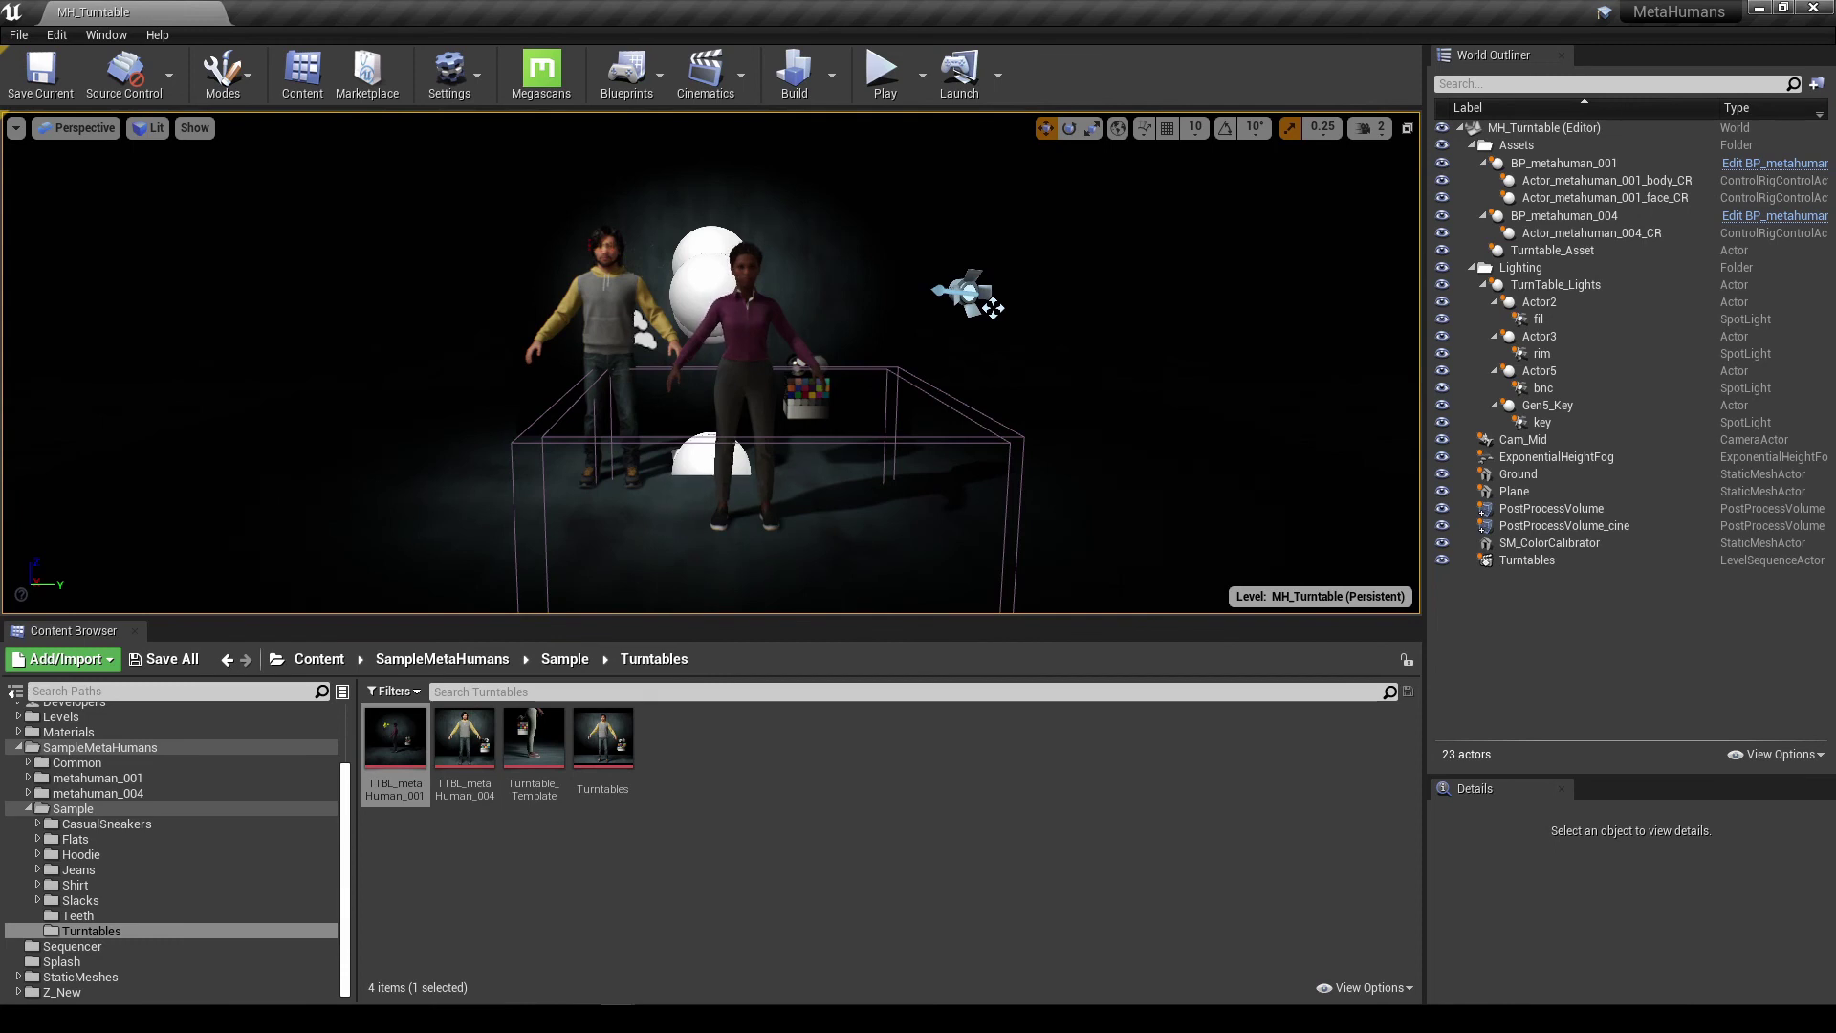
pyautogui.press('Right')
pyautogui.press('Right')
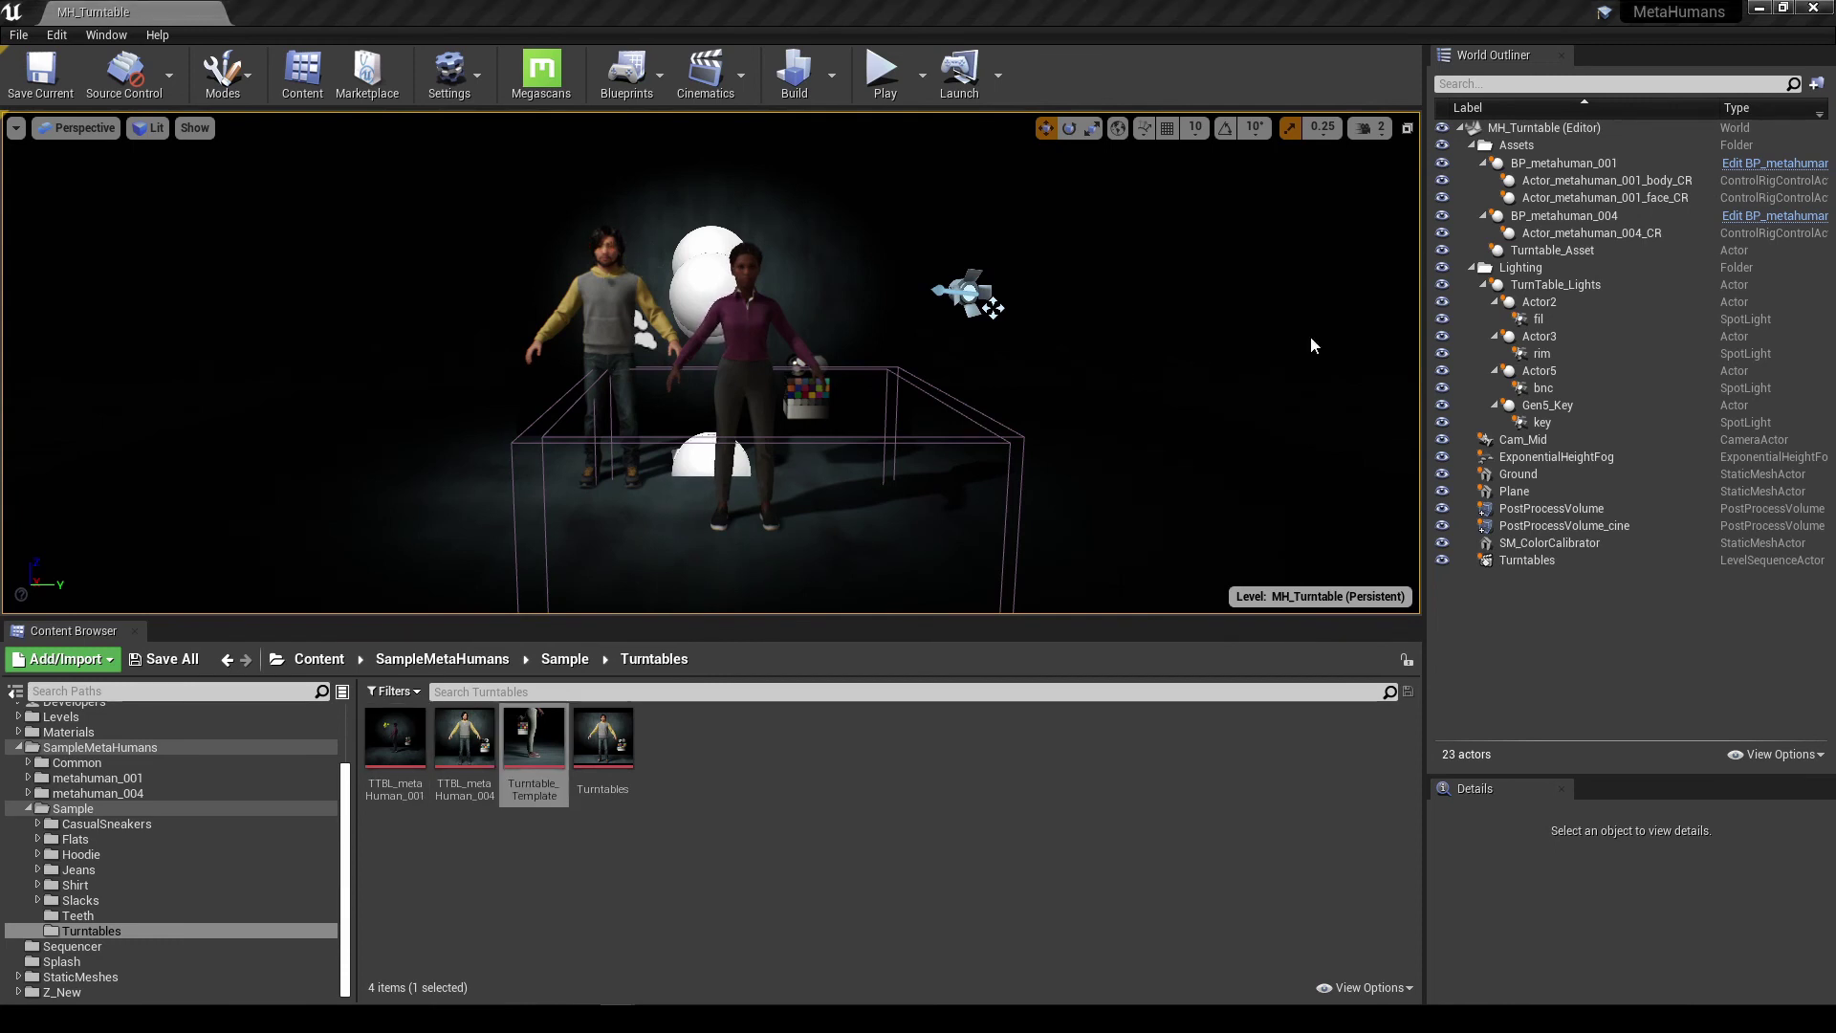